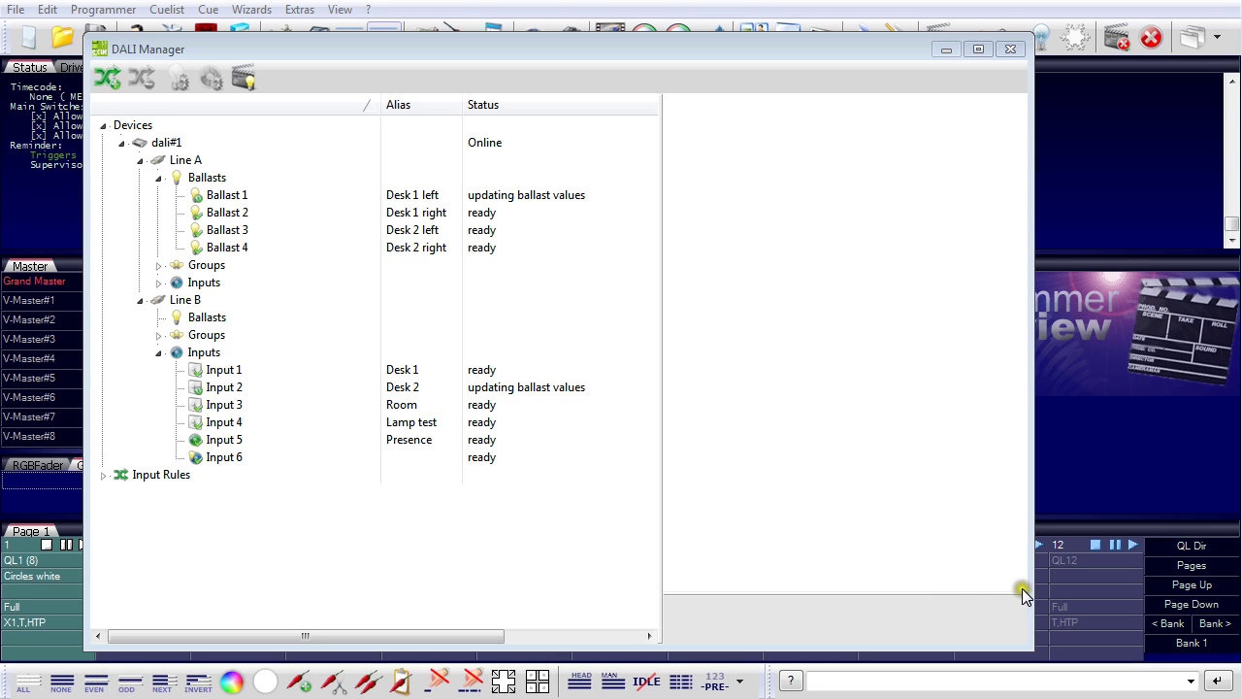
# Review the individual properties of Line A Ballasts 1, 2, 3 and 4.
pyautogui.click(774, 488)
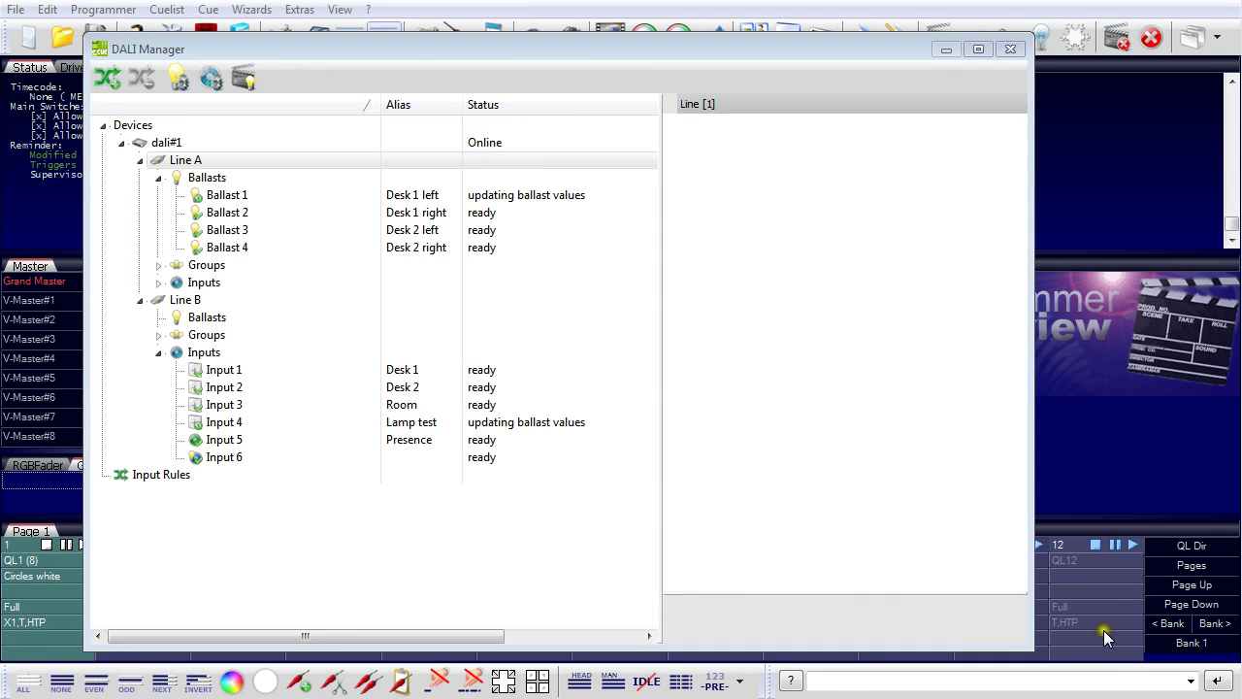
pyautogui.click(748, 388)
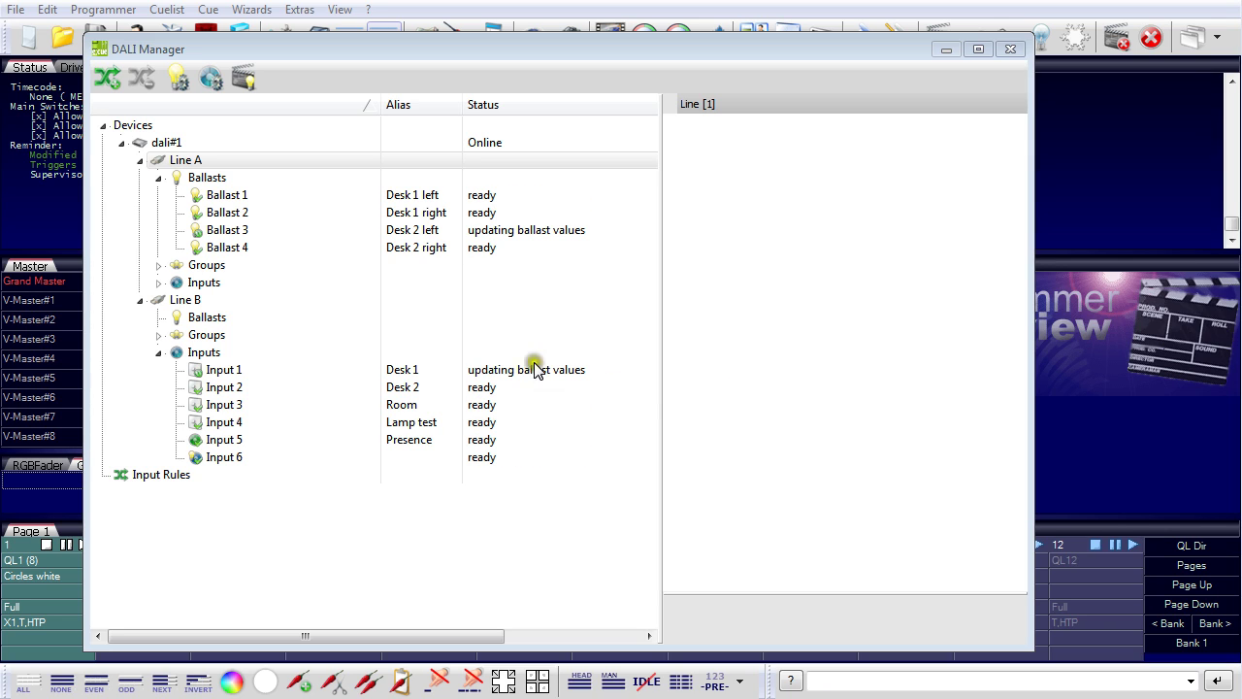
pyautogui.click(235, 197)
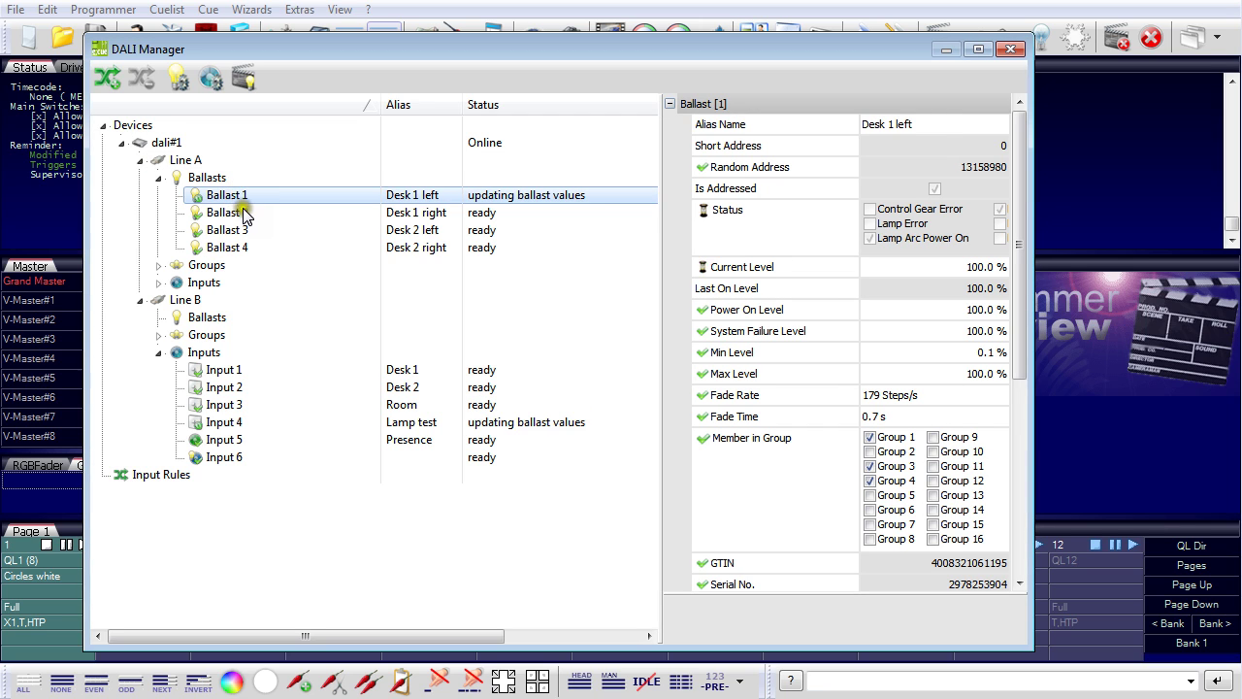
pyautogui.click(239, 213)
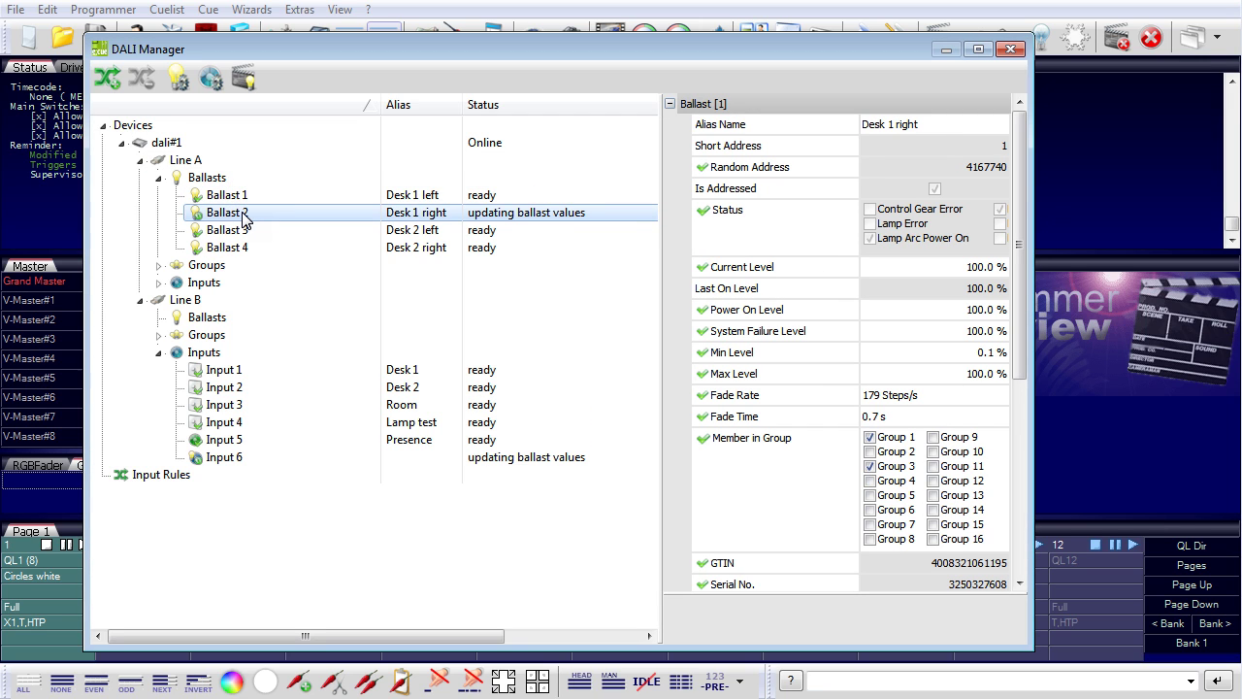
pyautogui.click(239, 231)
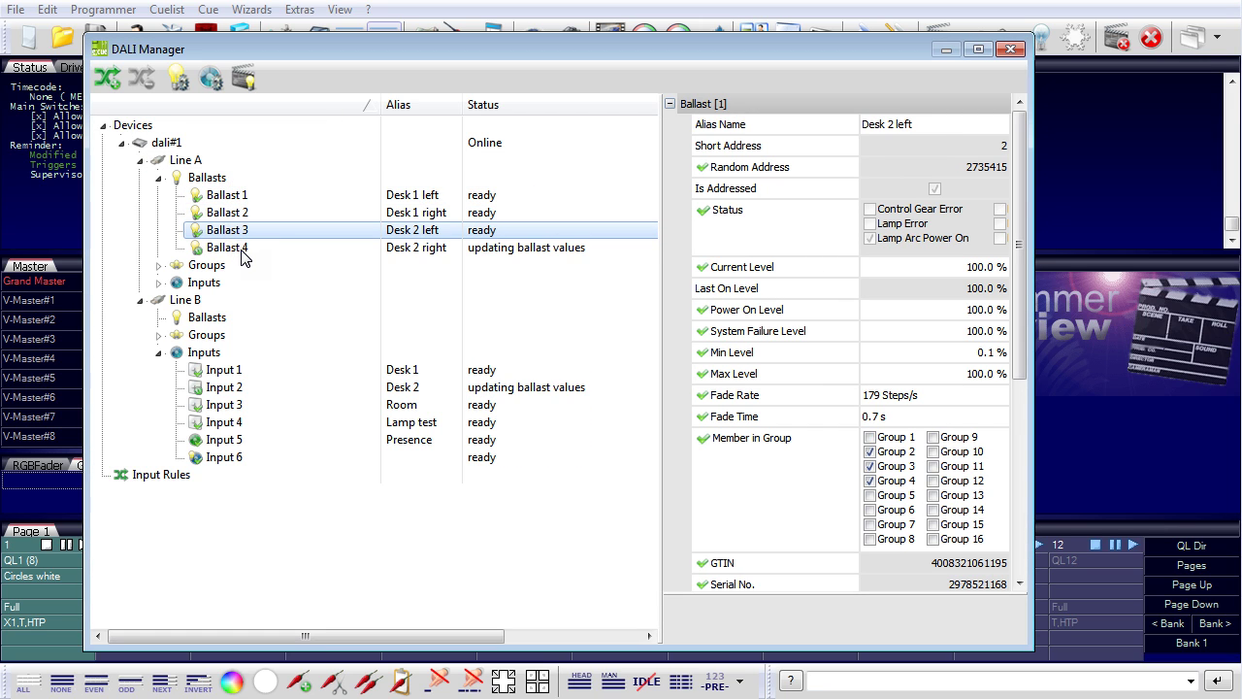
pyautogui.click(245, 249)
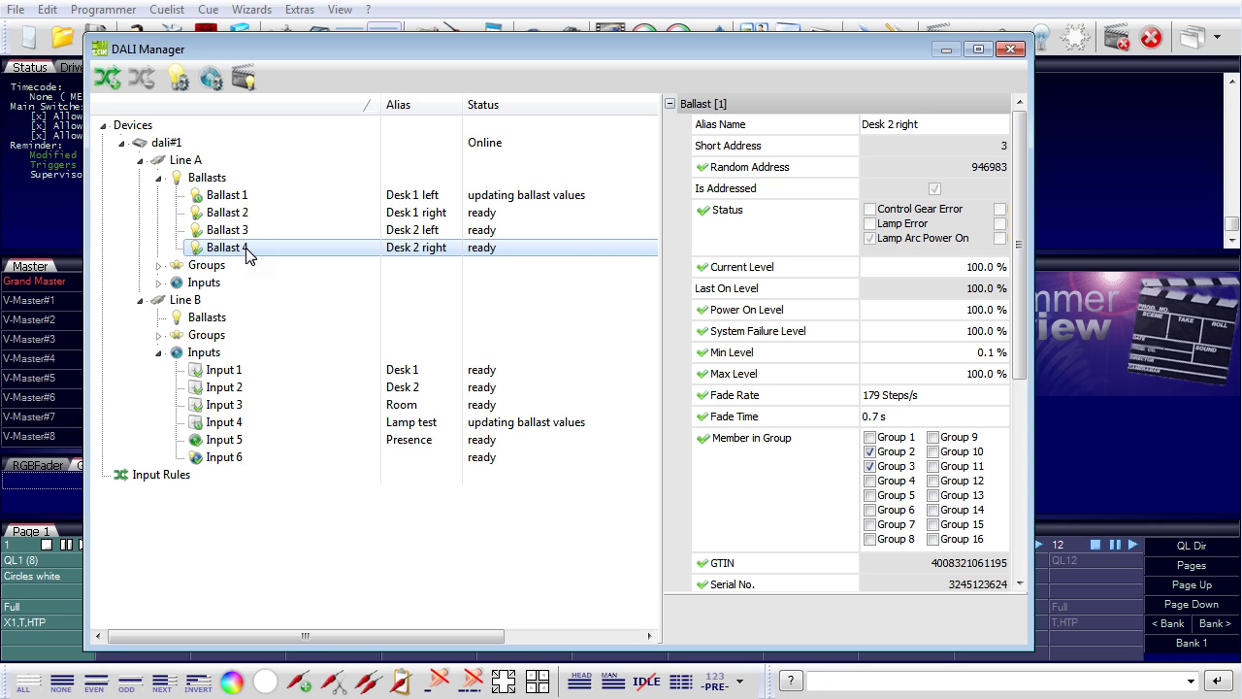
# Select Ballasts 1–4 together to compare shared settings: 100 % level, 0.7 s fade, Groups 1–4.
pyautogui.click(240, 199)
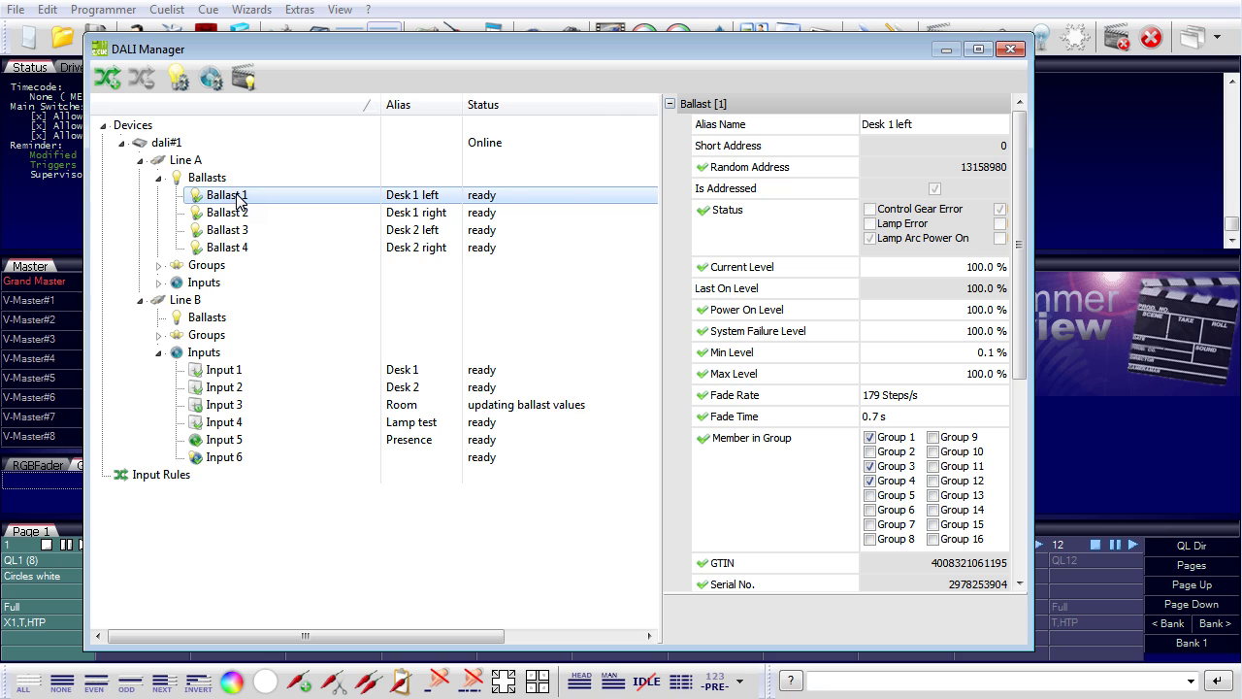
pyautogui.keyDown('shift'); pyautogui.click(242, 249); pyautogui.keyUp('shift')
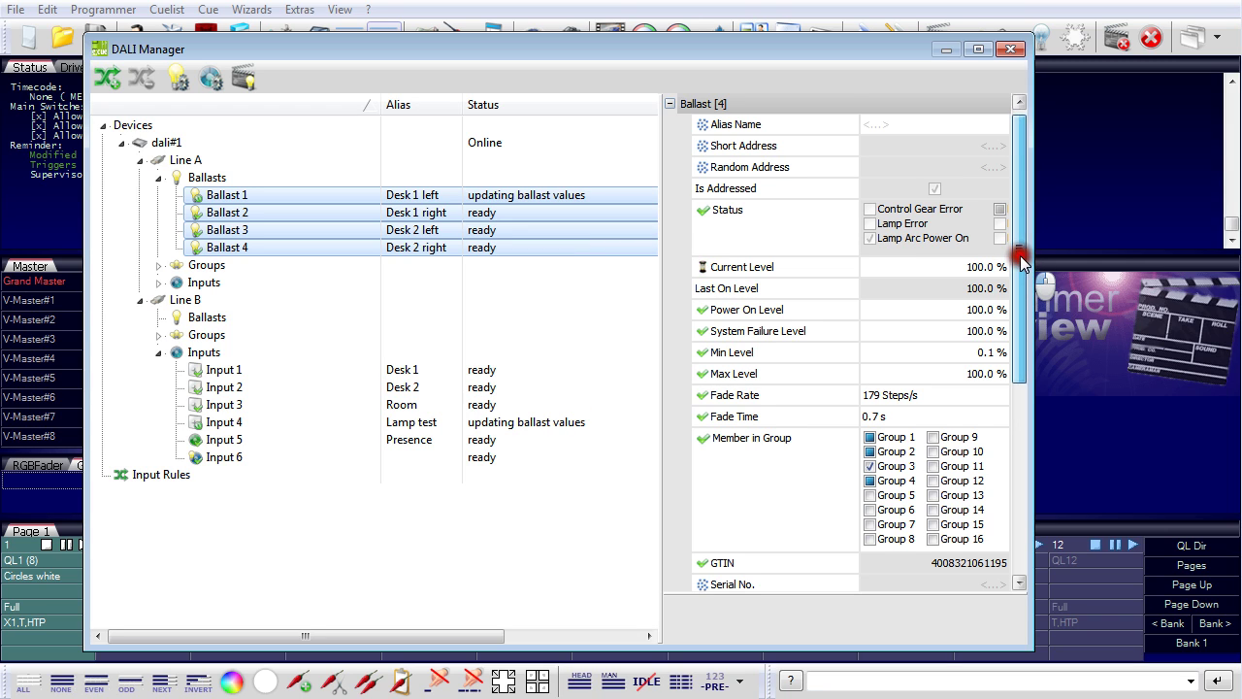
pyautogui.scroll(-1, 1014, 254)
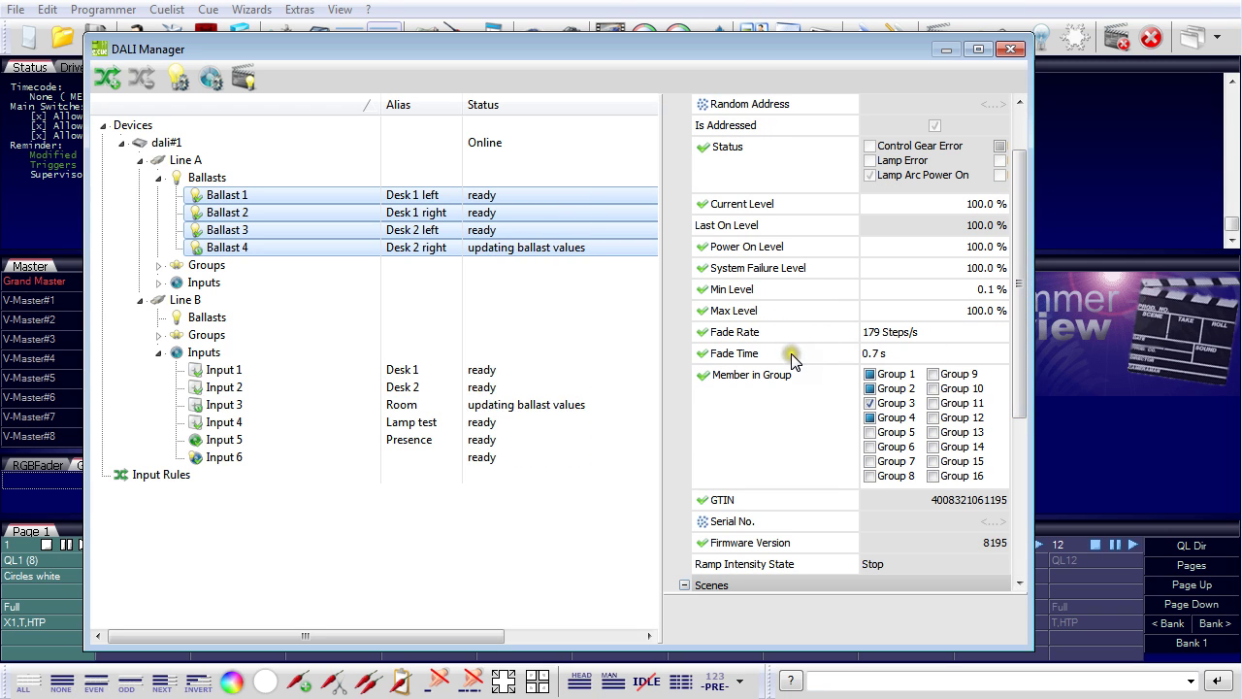
pyautogui.click(932, 336)
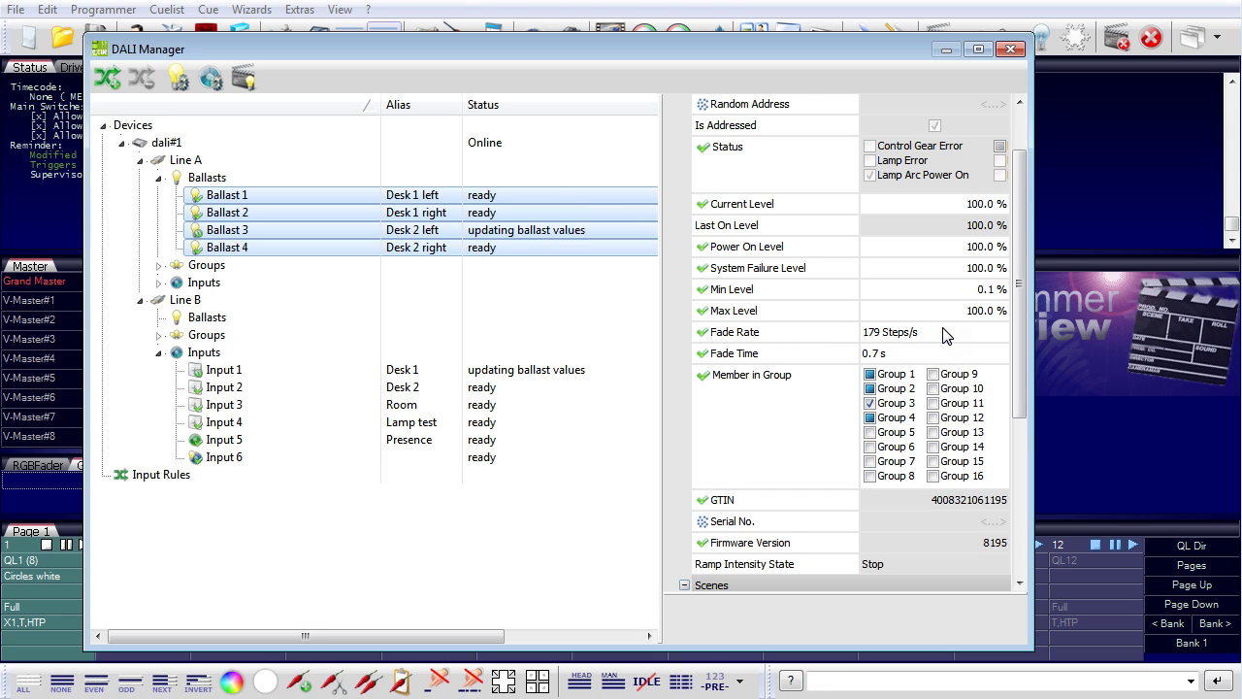
pyautogui.click(931, 333)
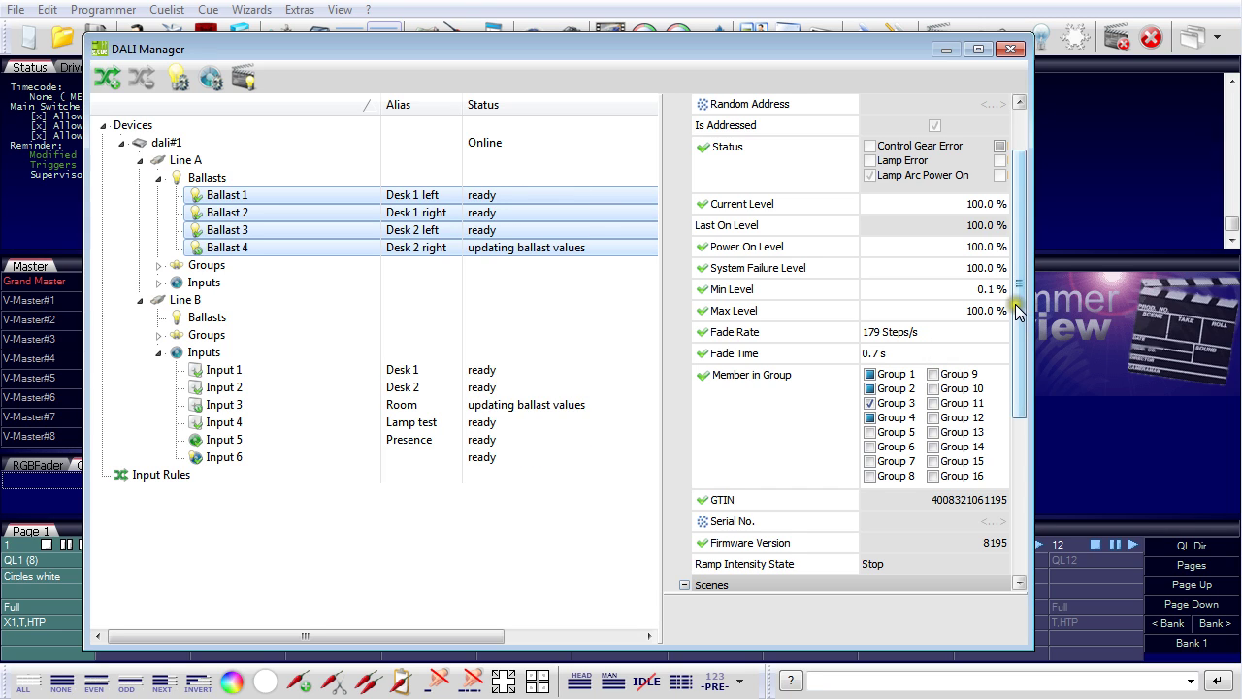
# Check ballast membership of groups Desk 1, Desk 2, Room and Twilight (Ballasts 1 and 3).
pyautogui.click(159, 266)
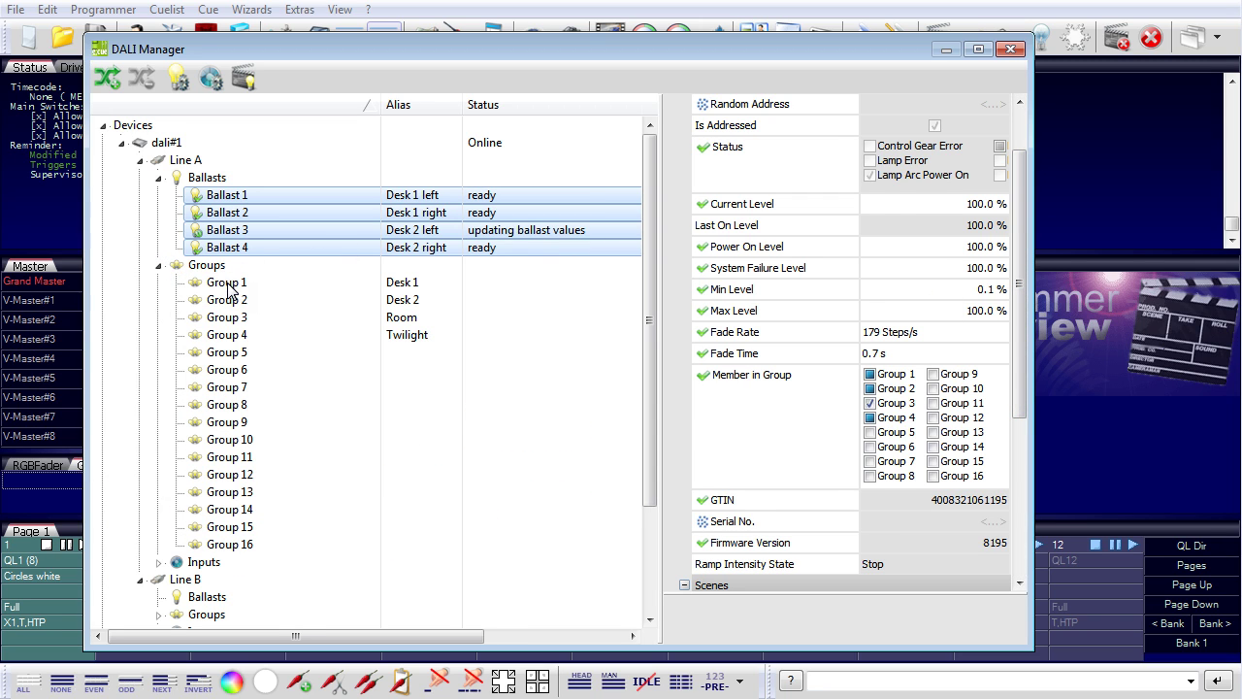
pyautogui.click(227, 283)
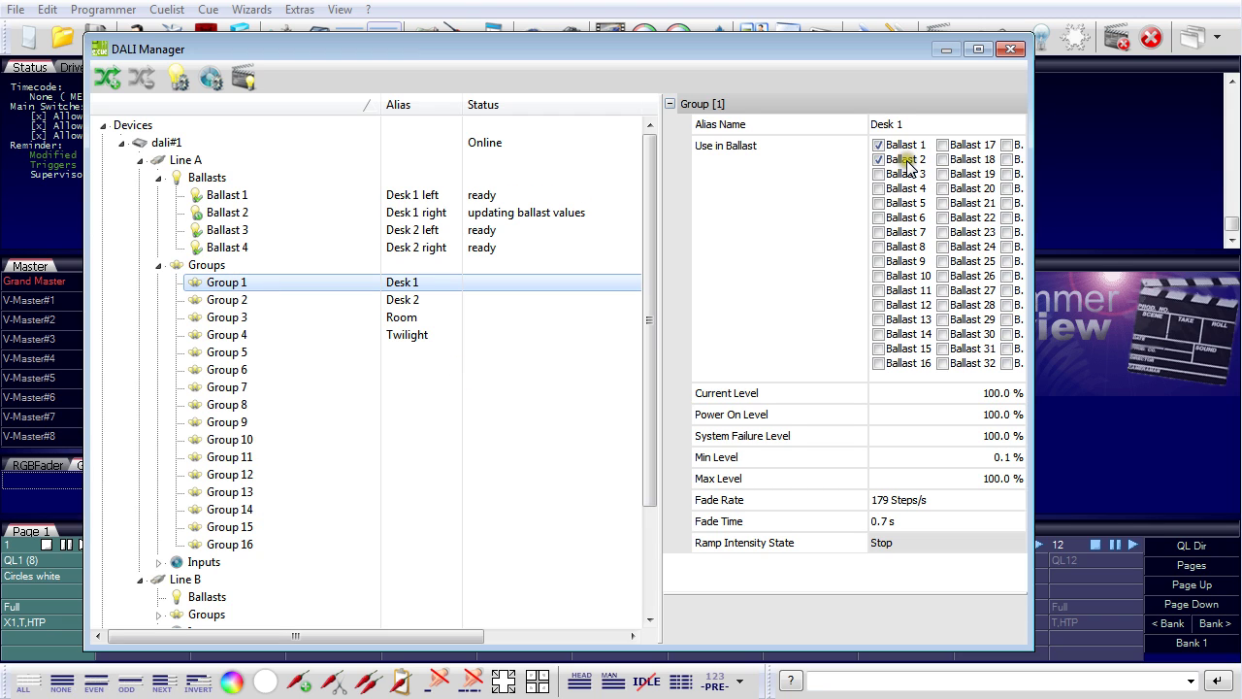
pyautogui.click(243, 302)
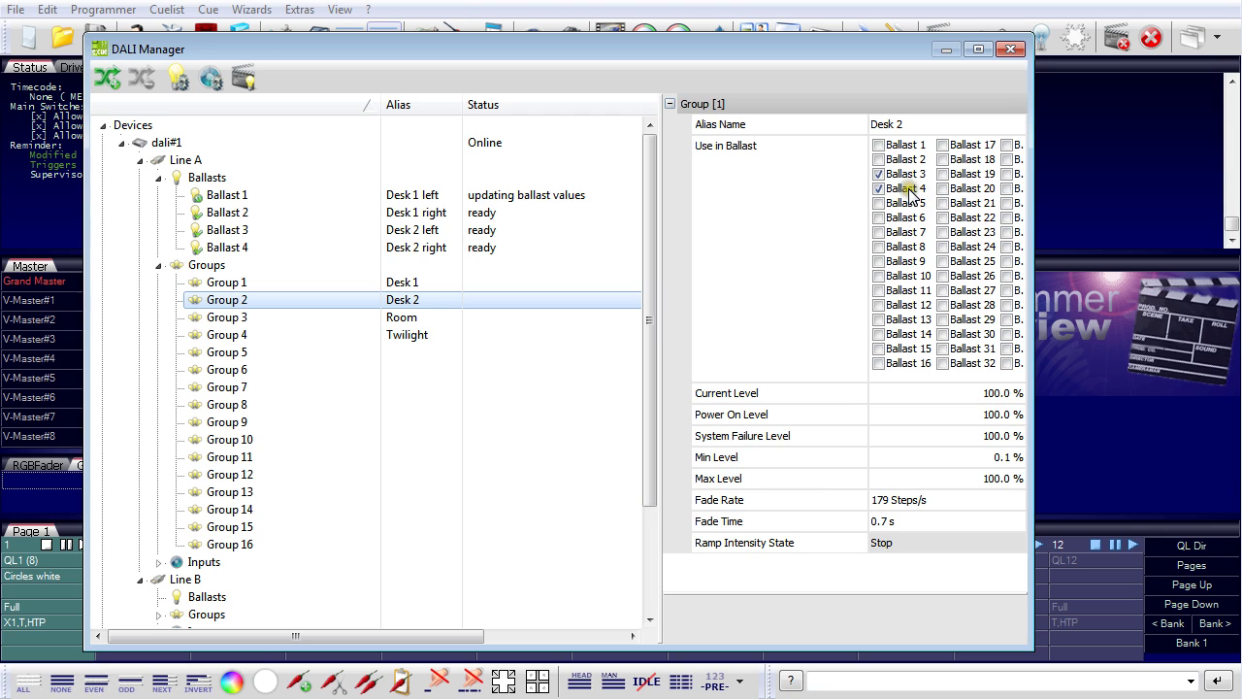
pyautogui.click(239, 319)
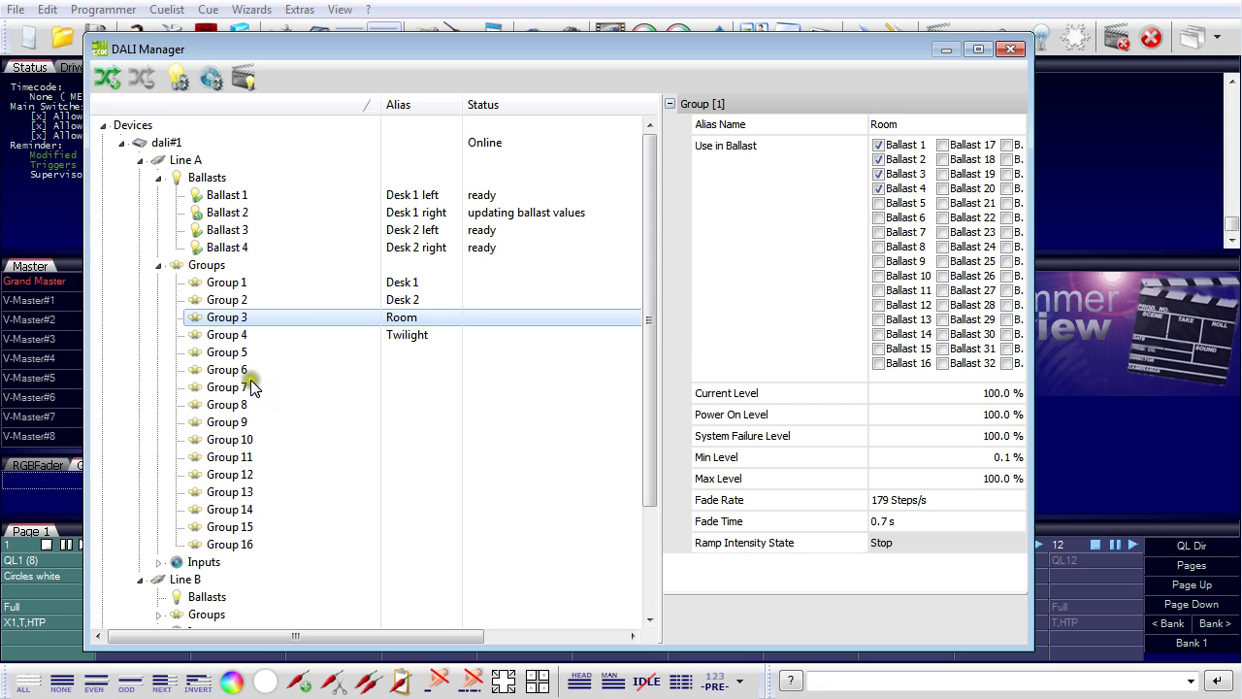
pyautogui.click(239, 337)
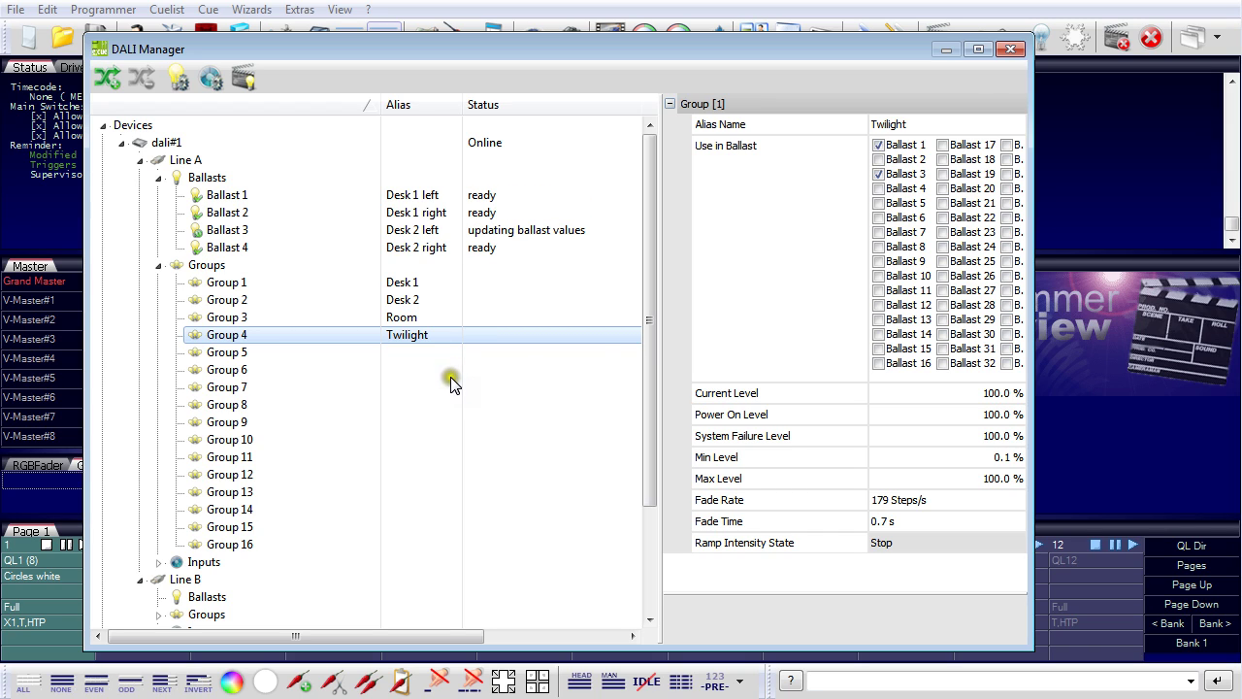
pyautogui.click(160, 266)
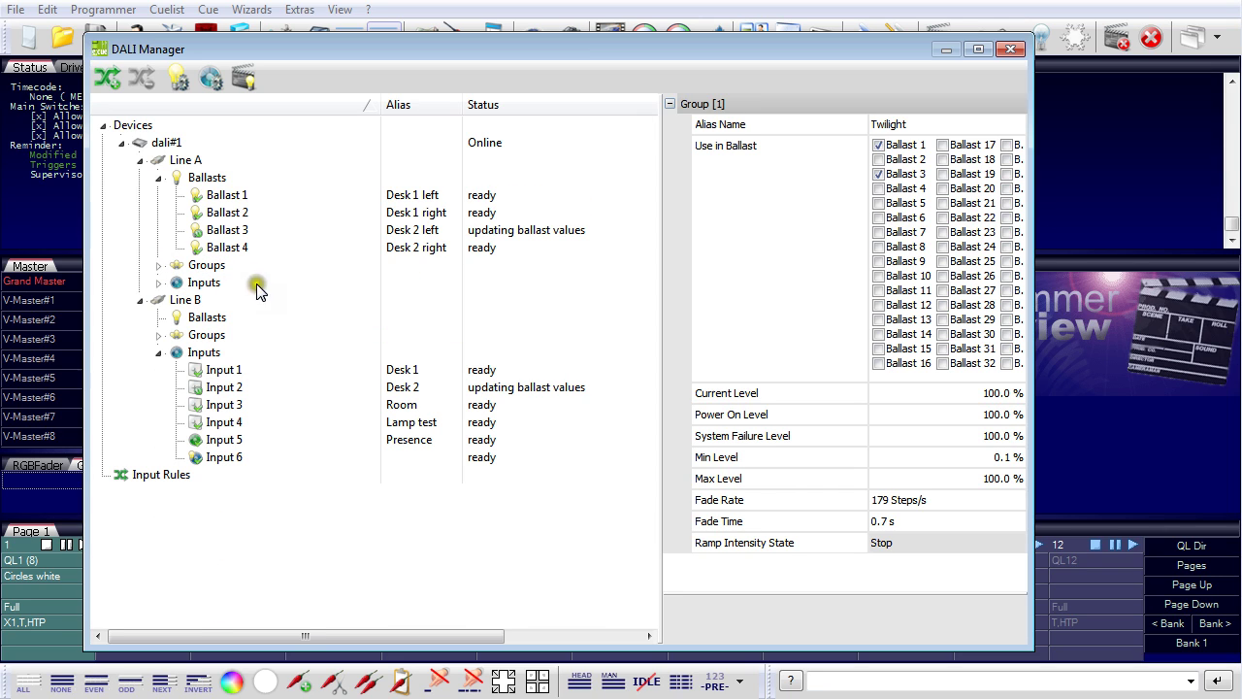
# Inspect Line B's Inputs 1–5, including Room, Lamp test and Presence, then show Input Rules.
pyautogui.click(214, 375)
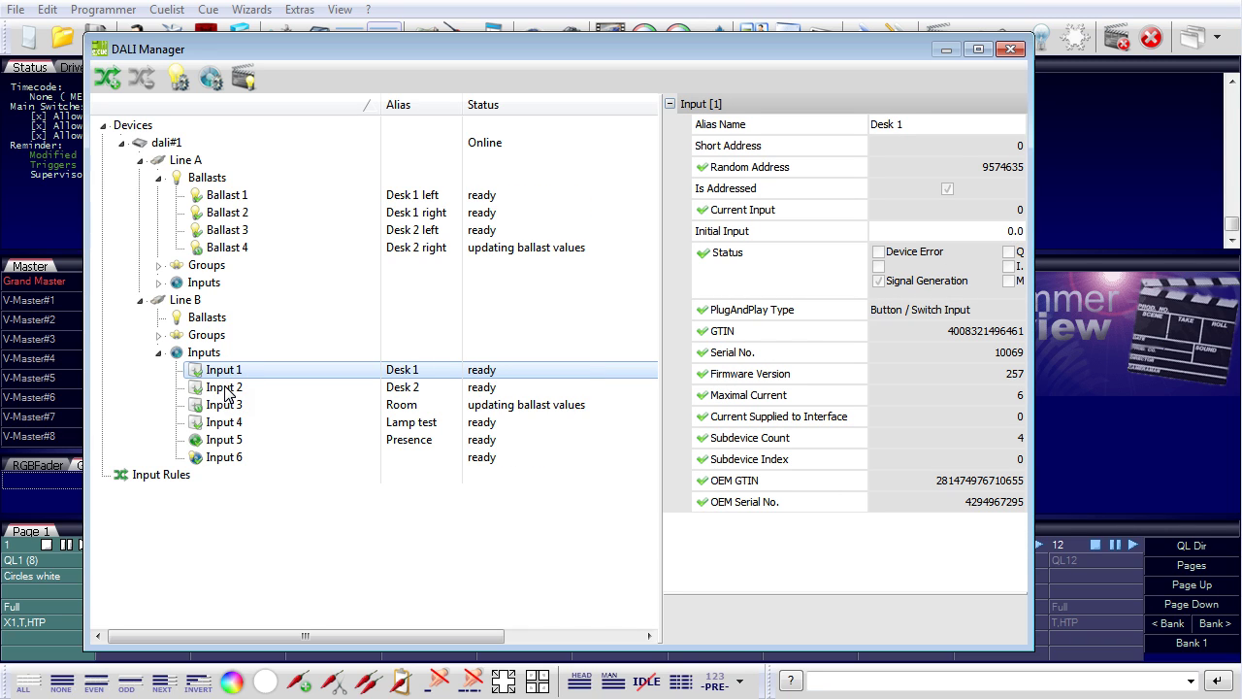
pyautogui.click(225, 389)
pyautogui.click(231, 406)
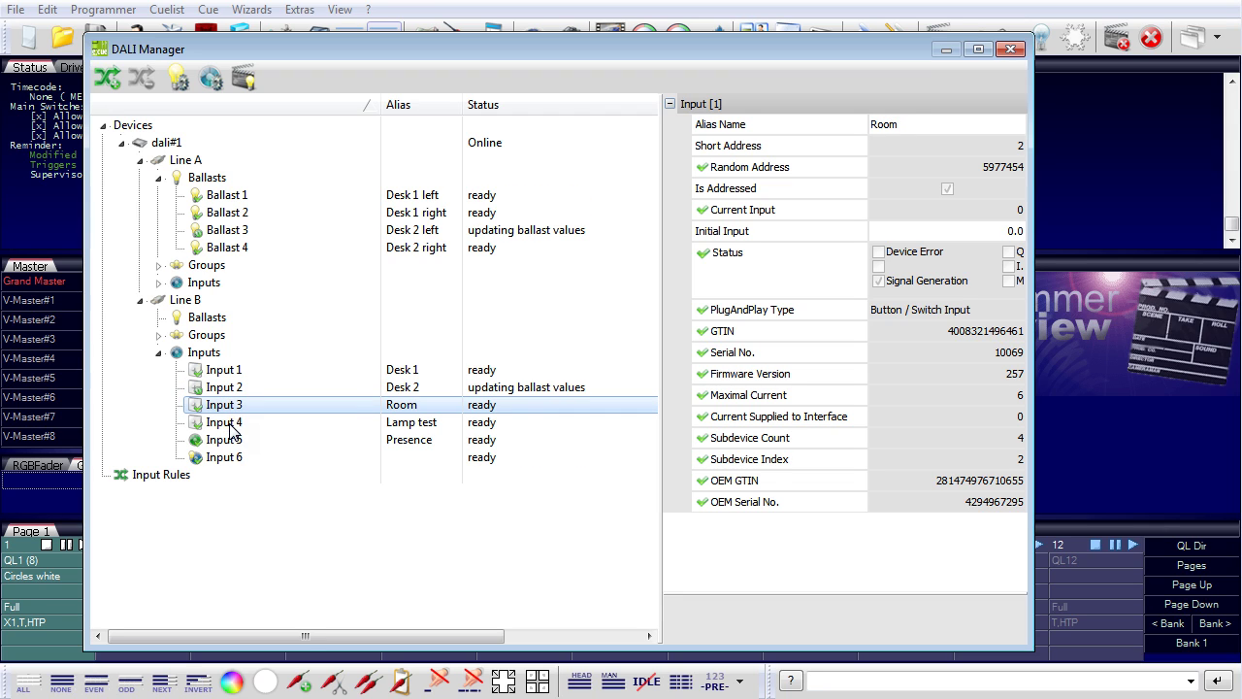
pyautogui.click(231, 427)
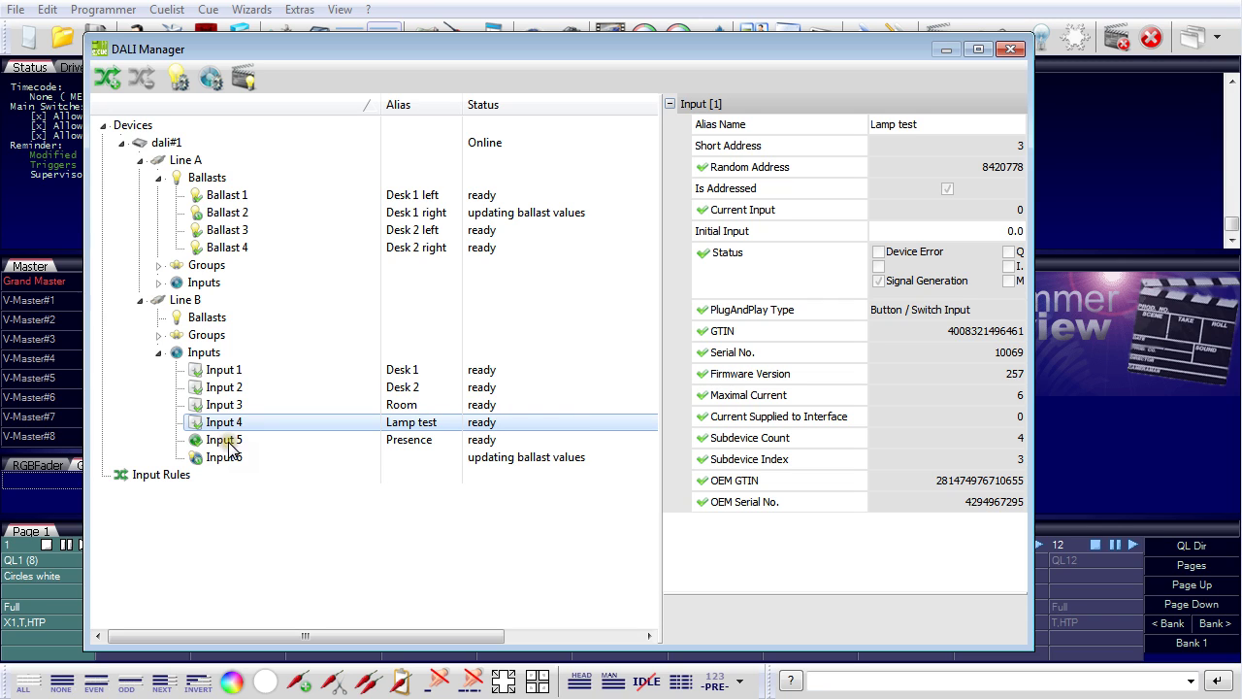
pyautogui.click(230, 442)
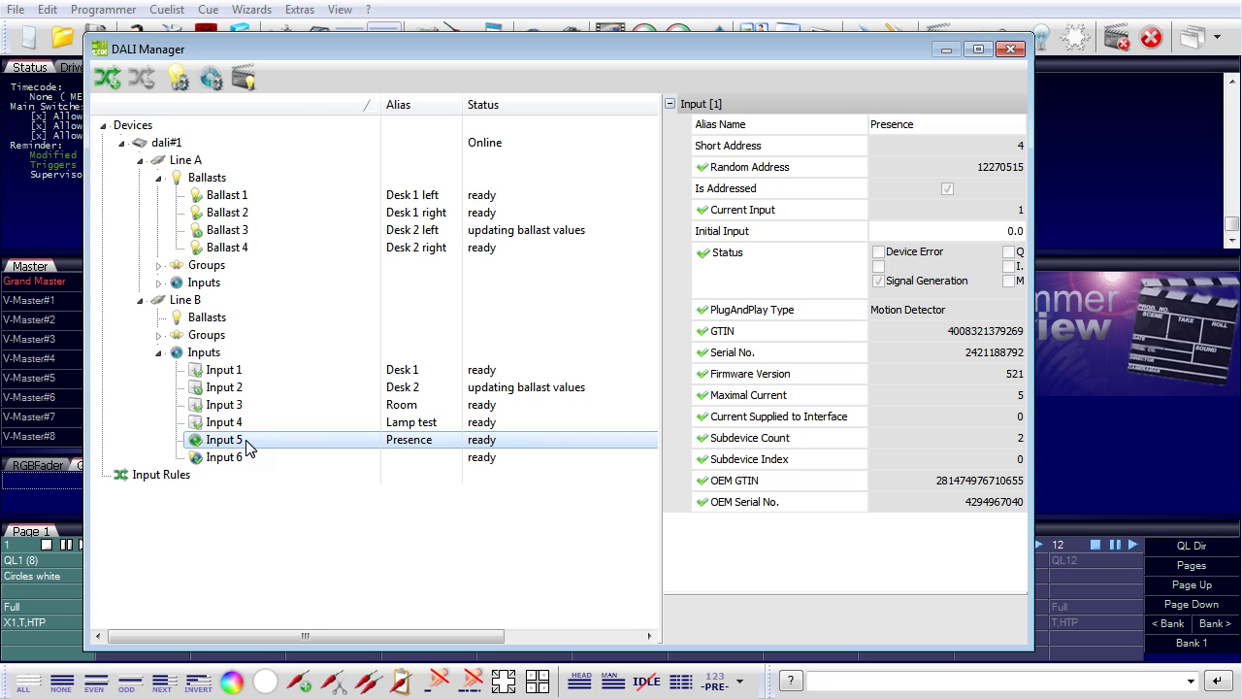
pyautogui.click(155, 476)
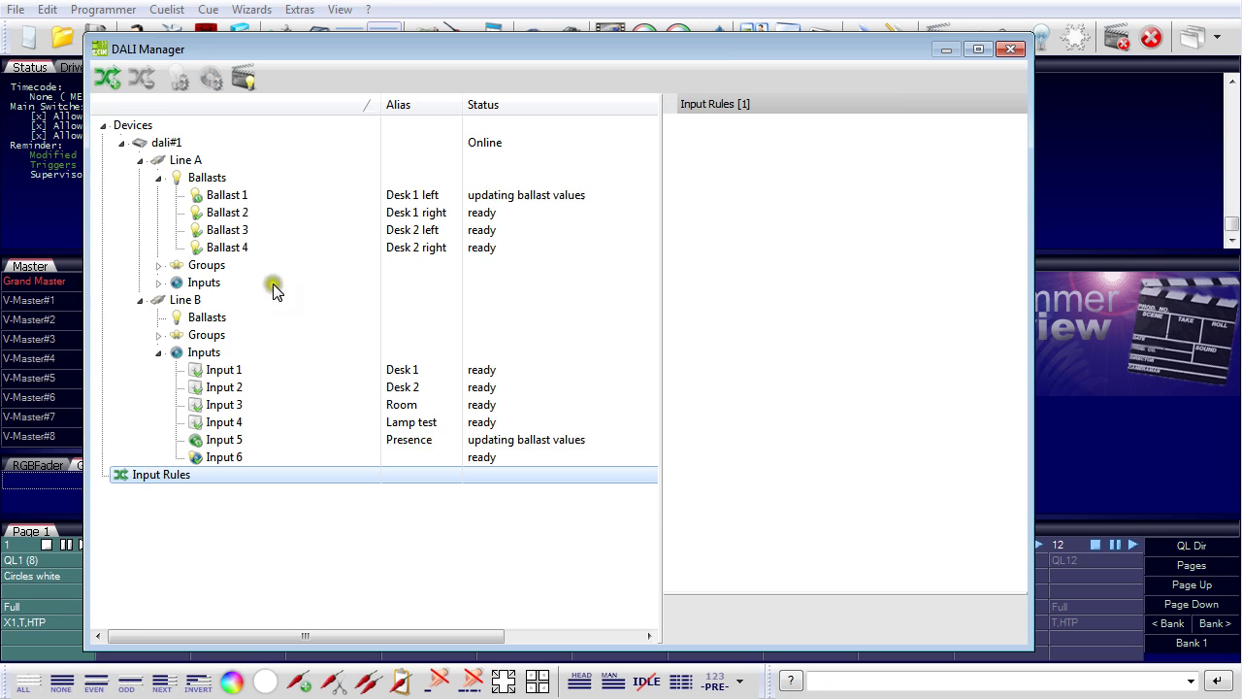
# Add a new input rule named 'Twilight' assigned to device dali#1.
pyautogui.click(106, 82)
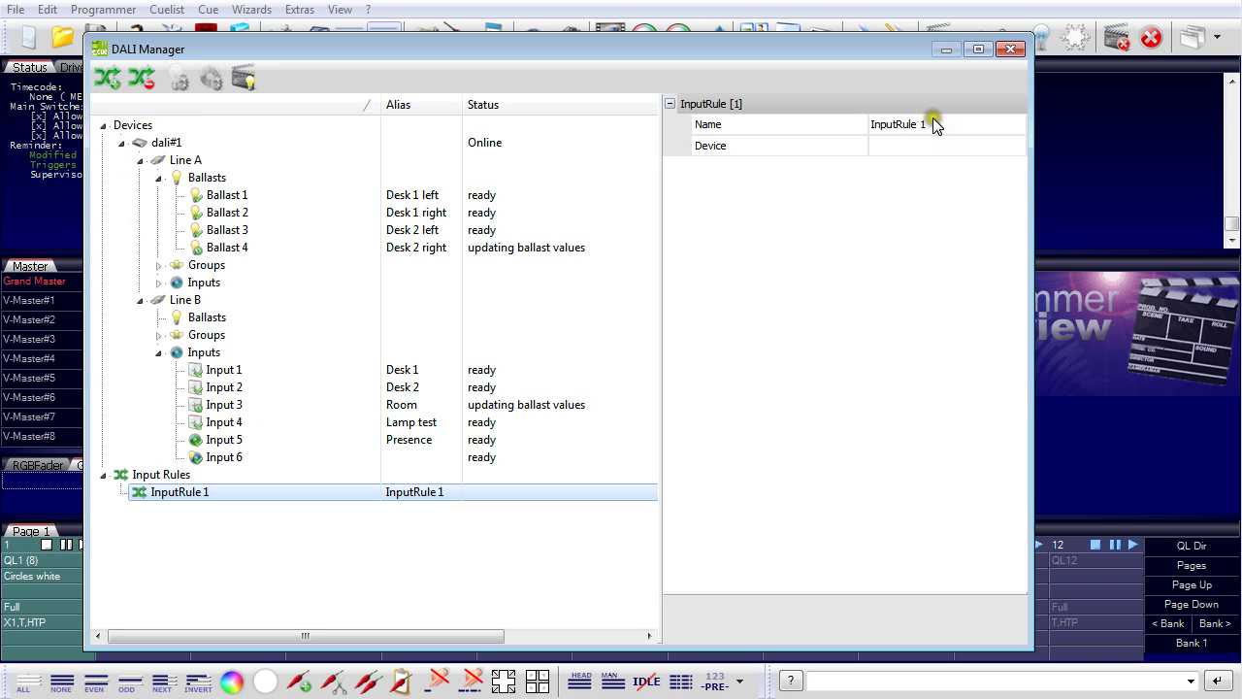
pyautogui.click(941, 124)
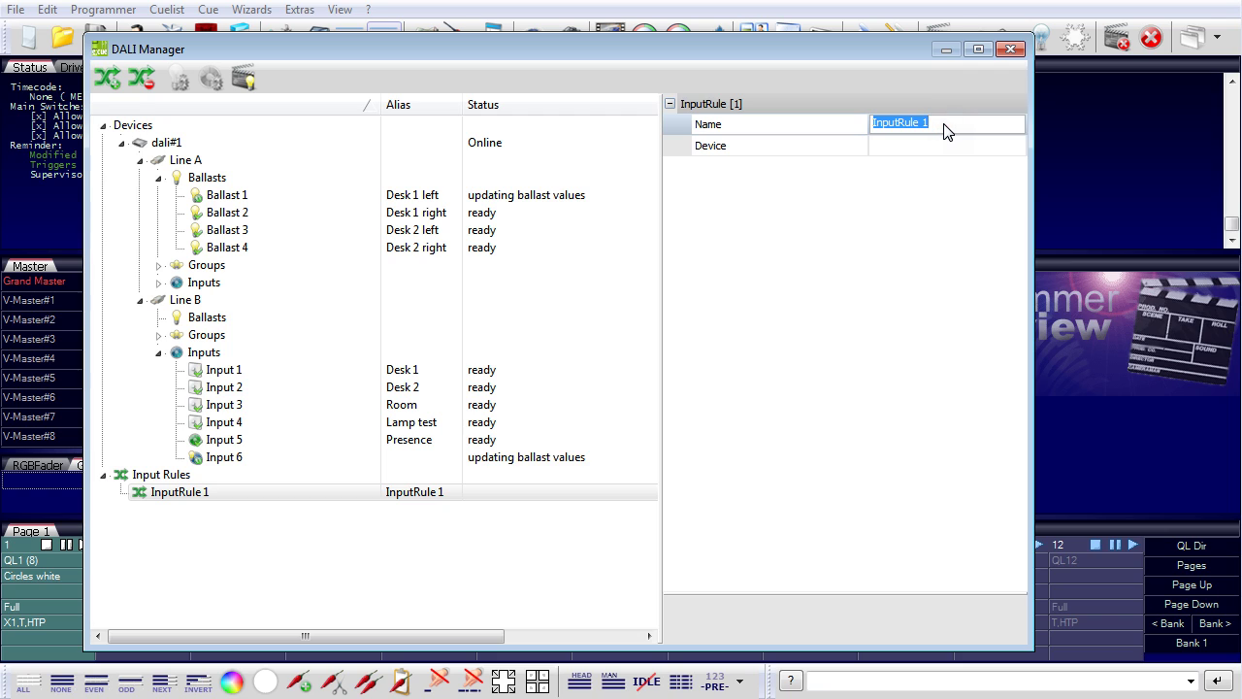
pyautogui.write('Twilig')
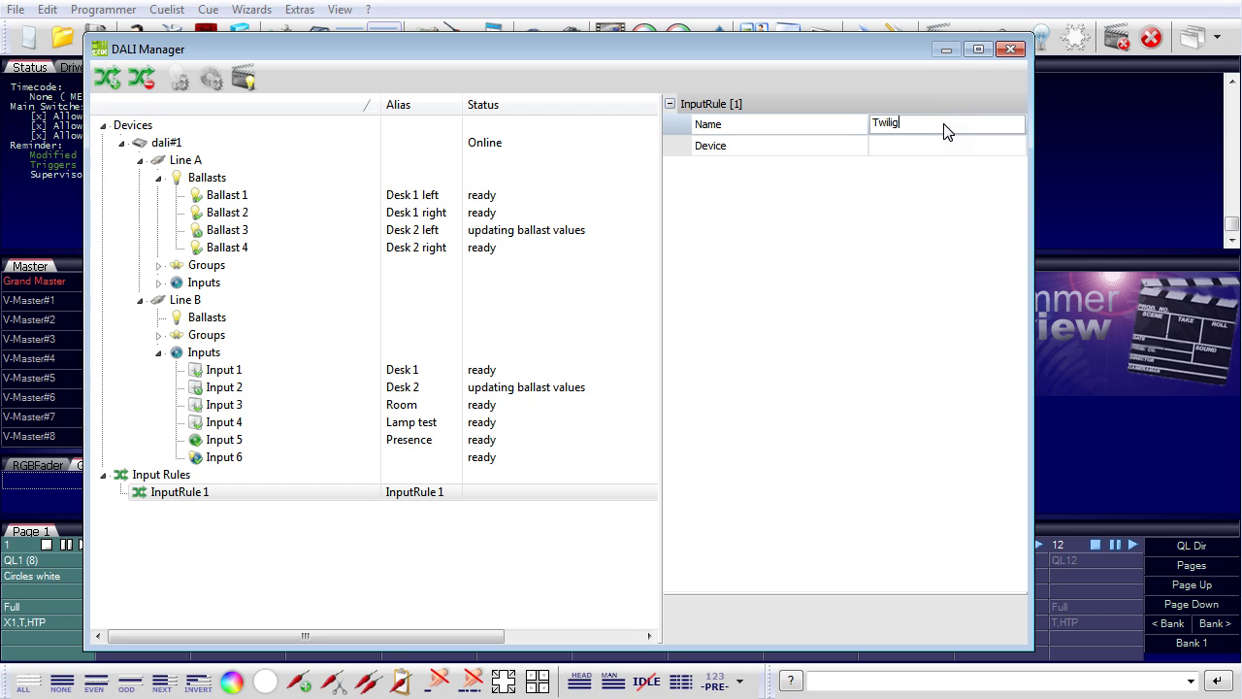
pyautogui.write('ht')
pyautogui.click(970, 145)
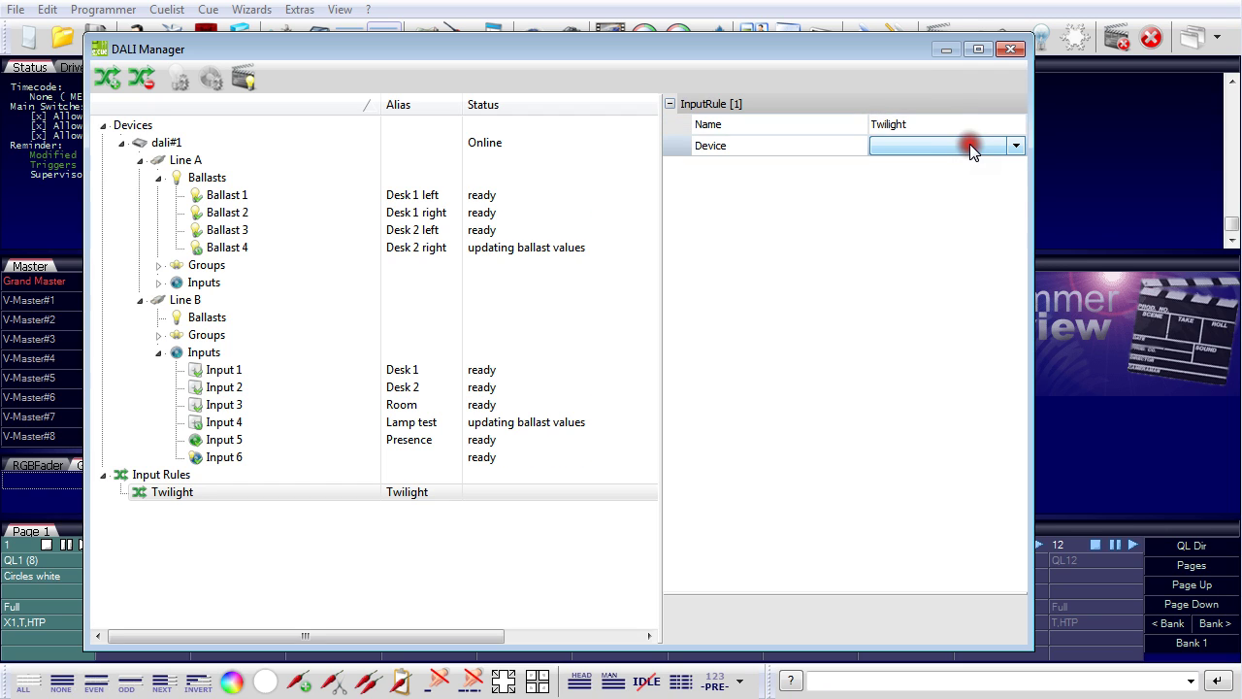
pyautogui.click(950, 161)
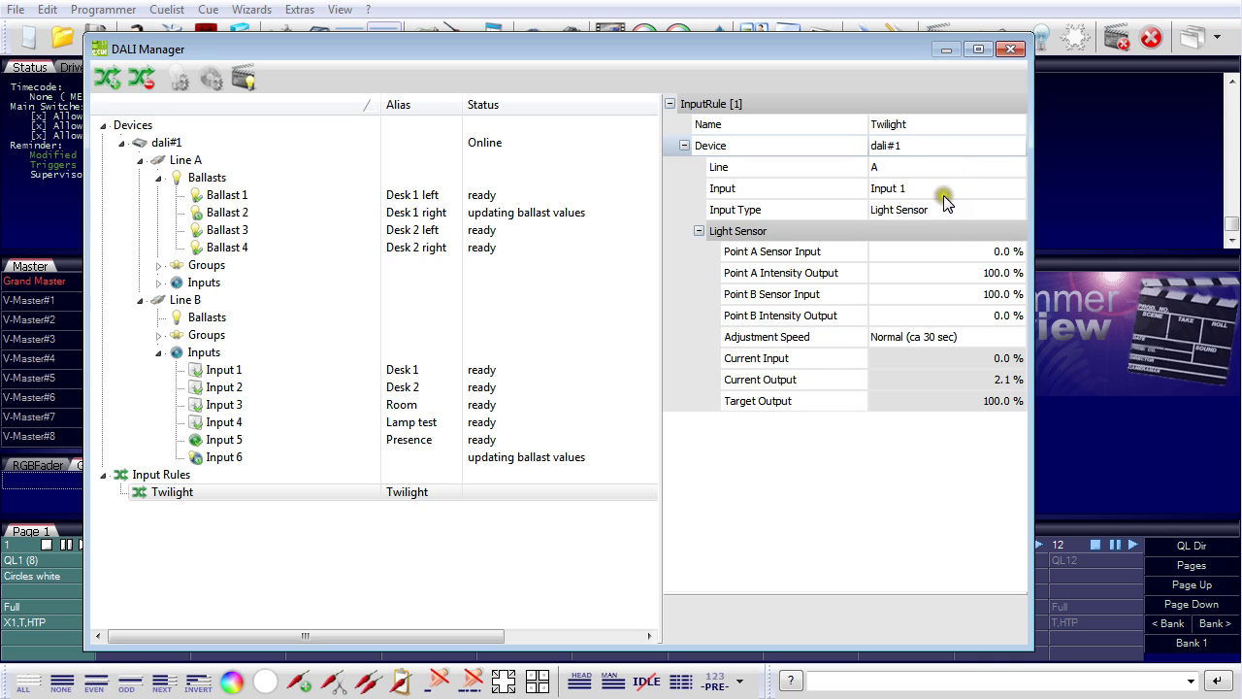
# Set the Twilight rule to Line B, Input 5, with input type Motion Detector.
pyautogui.click(942, 167)
pyautogui.click(942, 167)
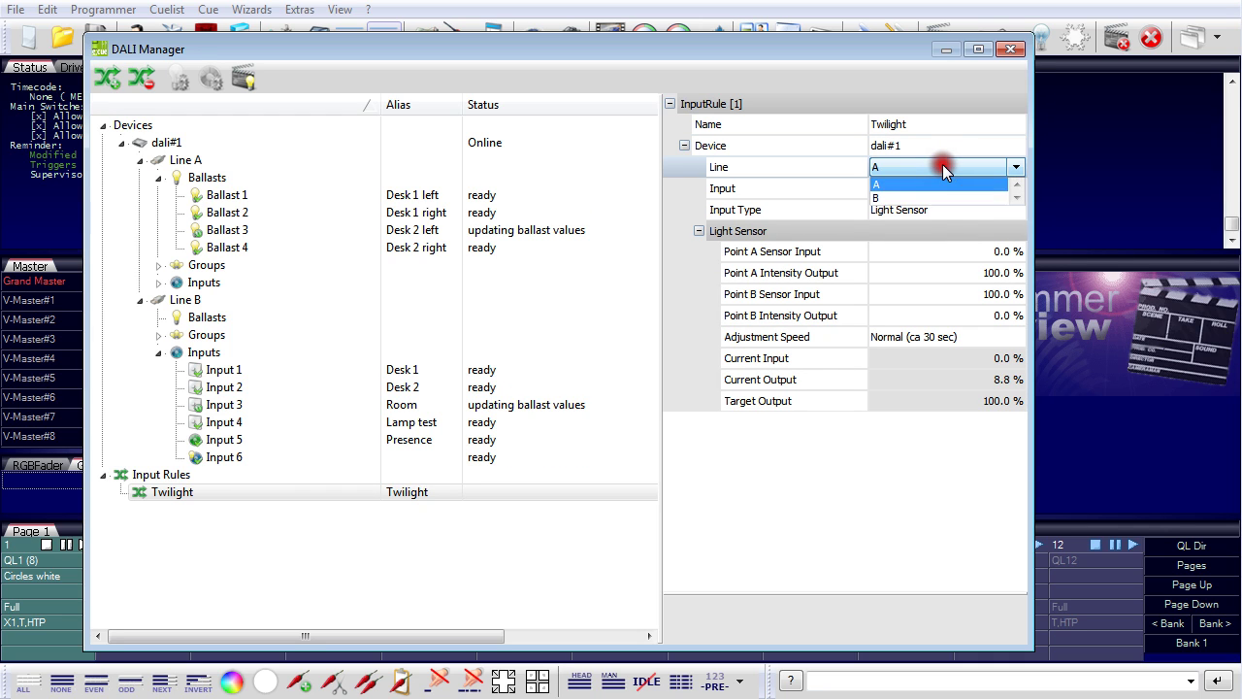
pyautogui.click(934, 198)
pyautogui.click(937, 190)
pyautogui.click(958, 188)
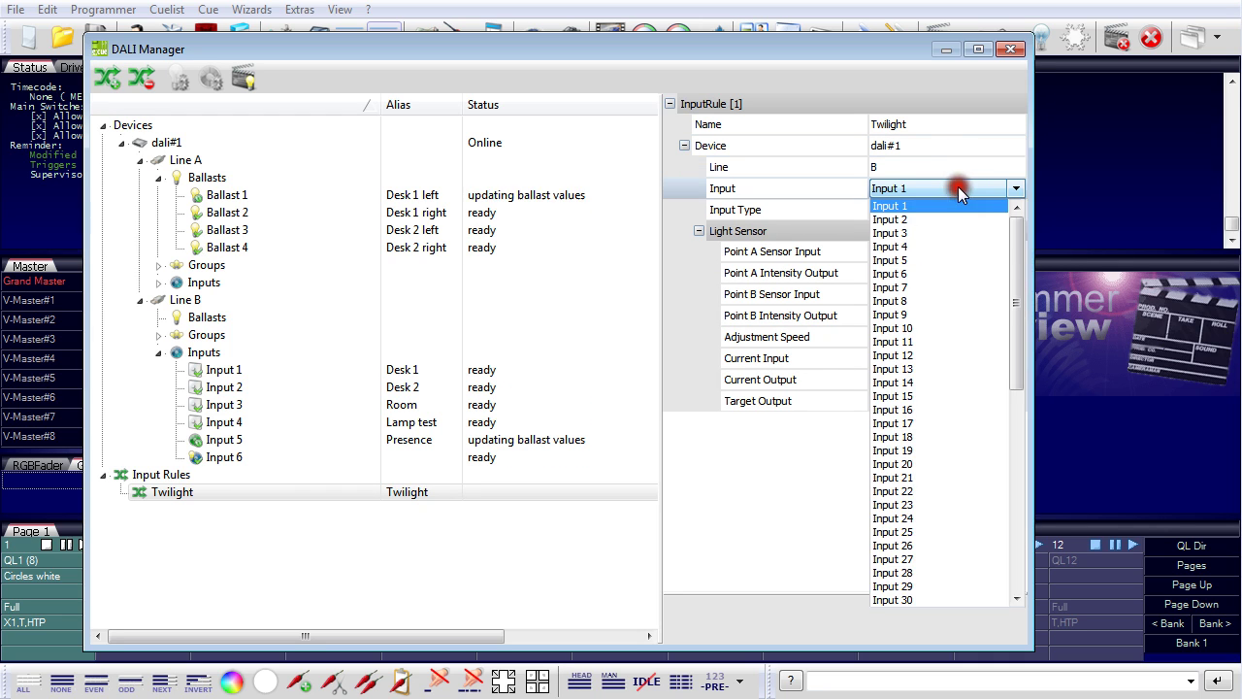
pyautogui.click(927, 259)
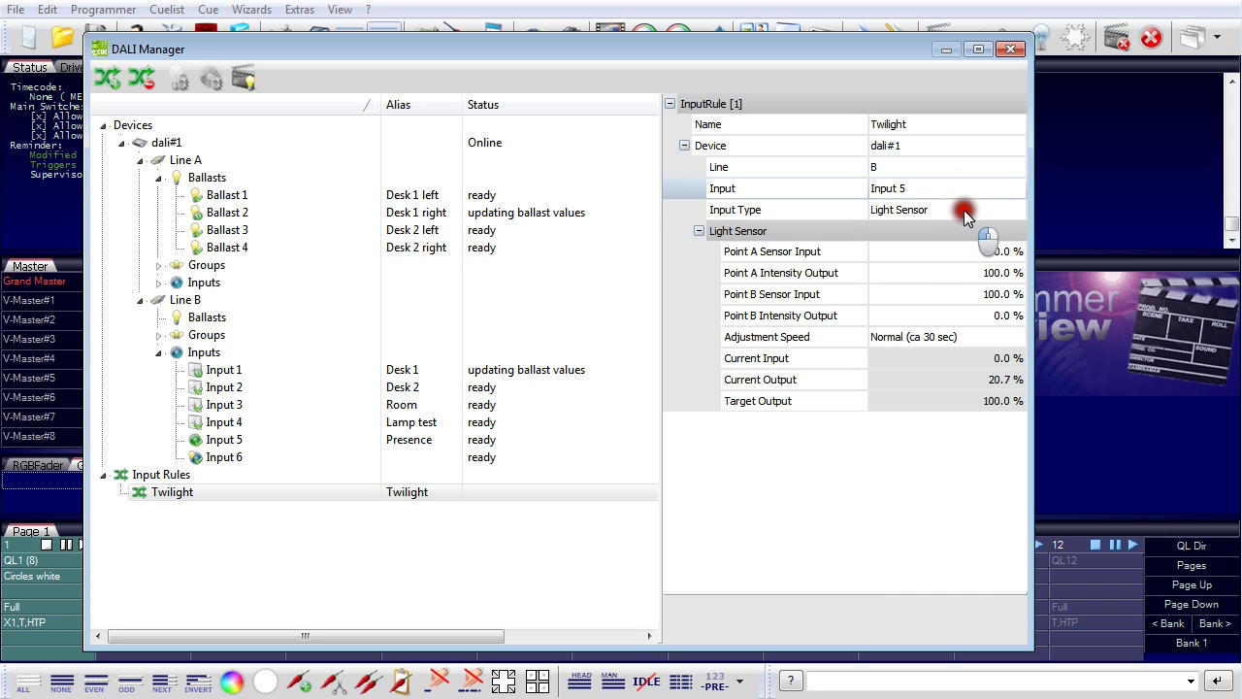
pyautogui.click(964, 210)
pyautogui.click(964, 210)
pyautogui.click(953, 225)
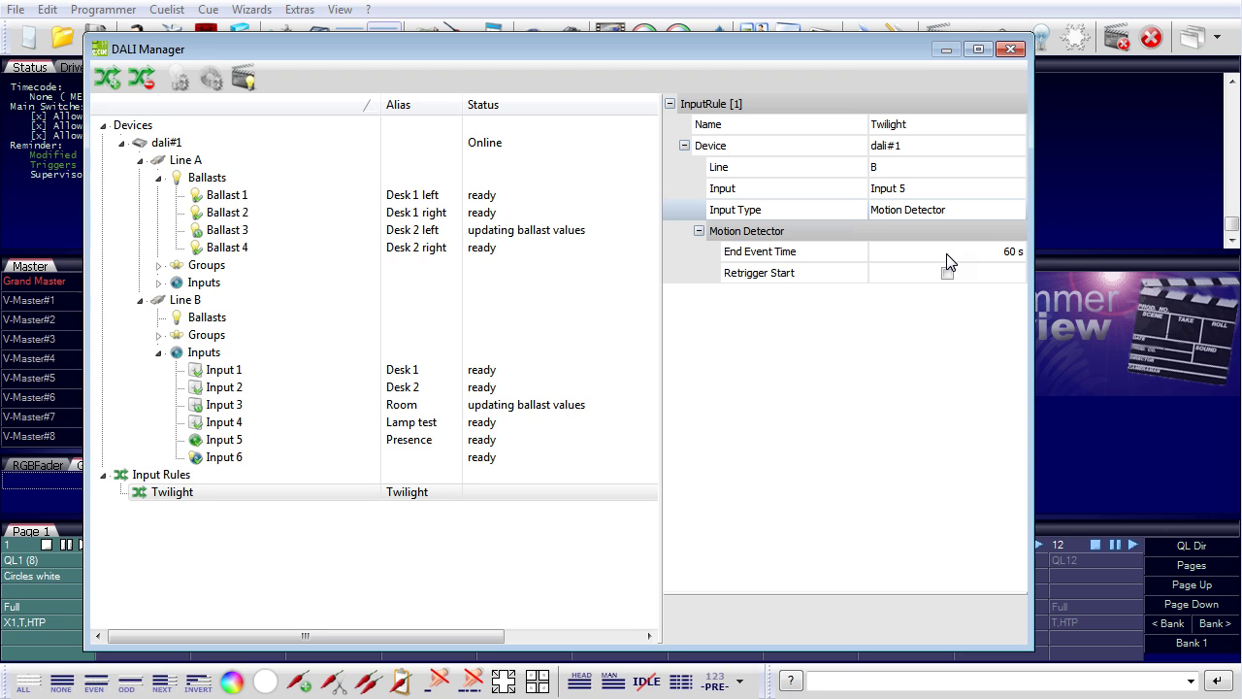
# Set the Twilight rule's End Event Time to 1800 s and enable Retrigger Start.
pyautogui.click(946, 255)
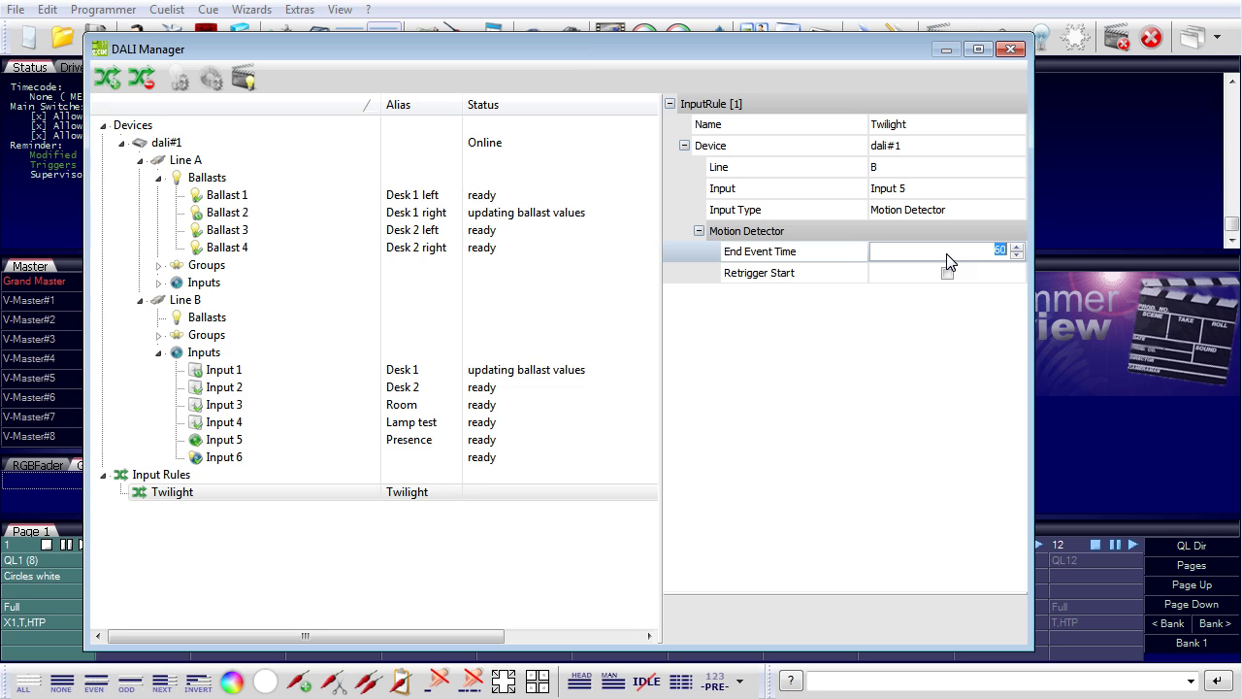
pyautogui.write('1800')
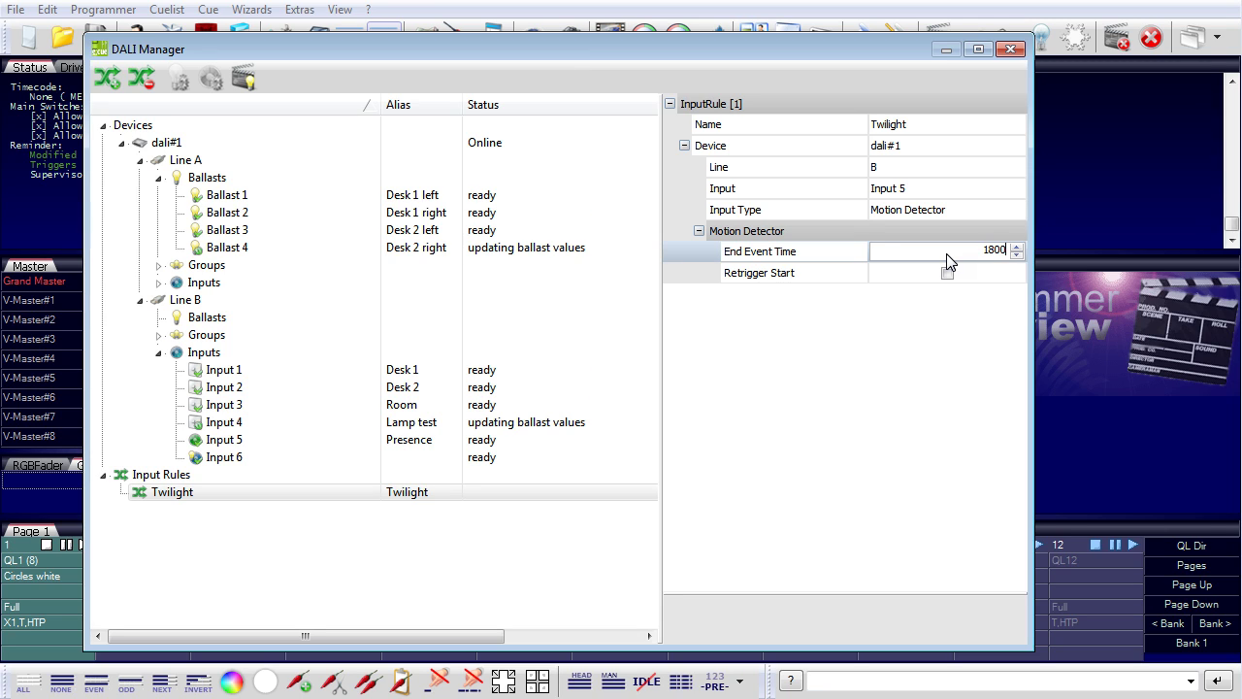
pyautogui.press('Return')
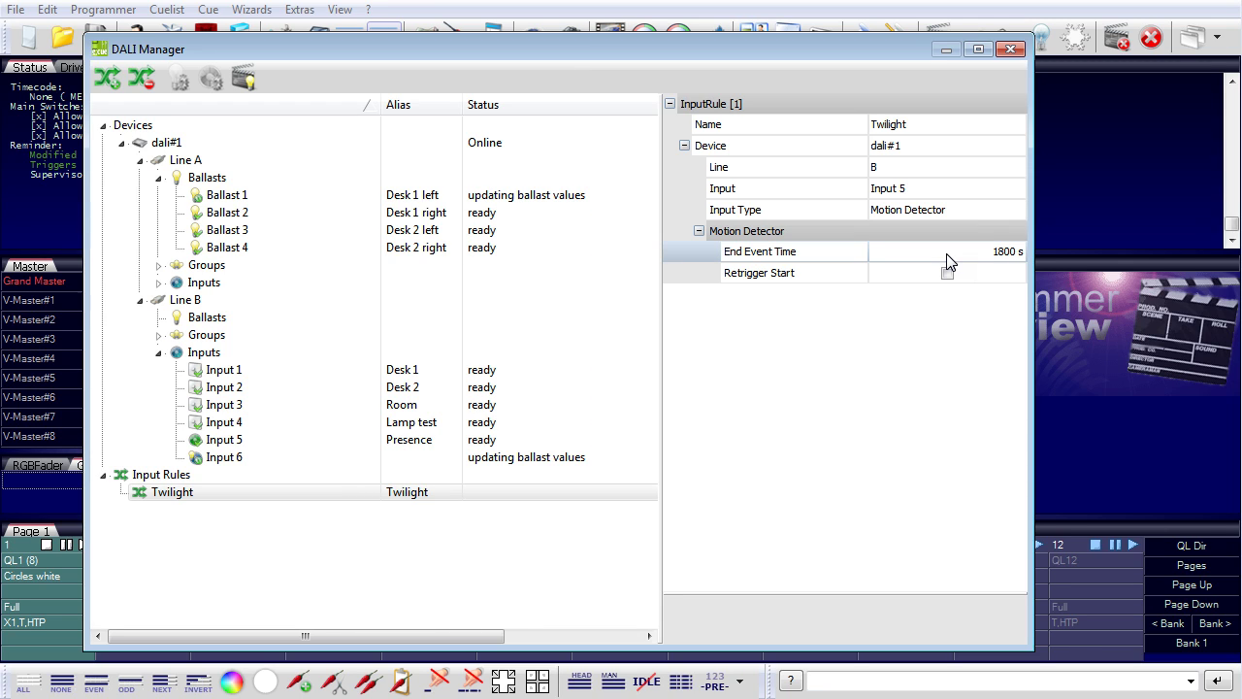
pyautogui.click(946, 271)
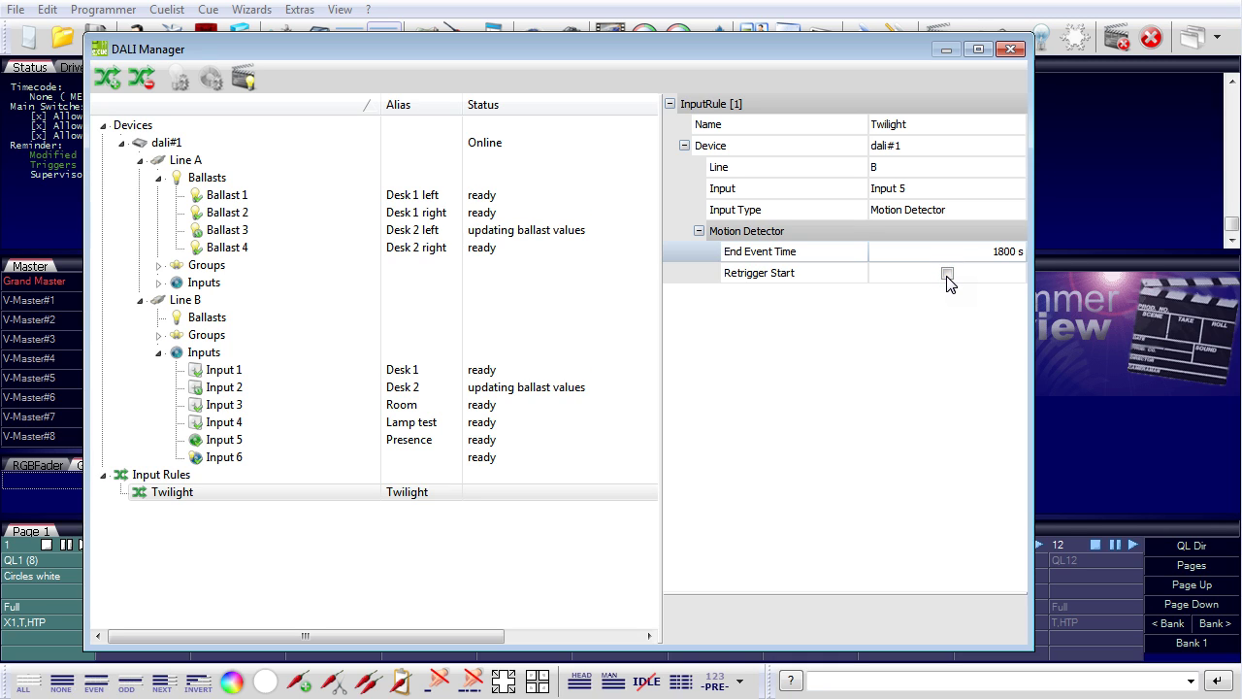
pyautogui.click(947, 272)
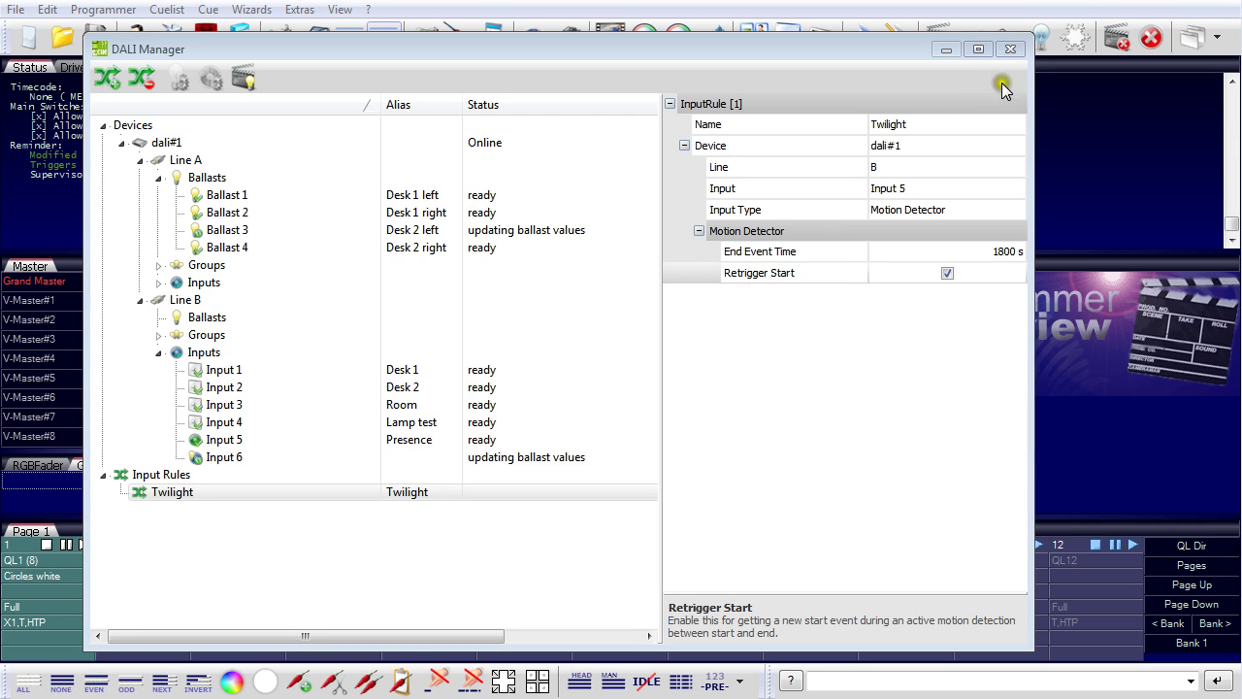
# Close the DALI Manager and bring up the empty Trigger List.
pyautogui.click(1009, 50)
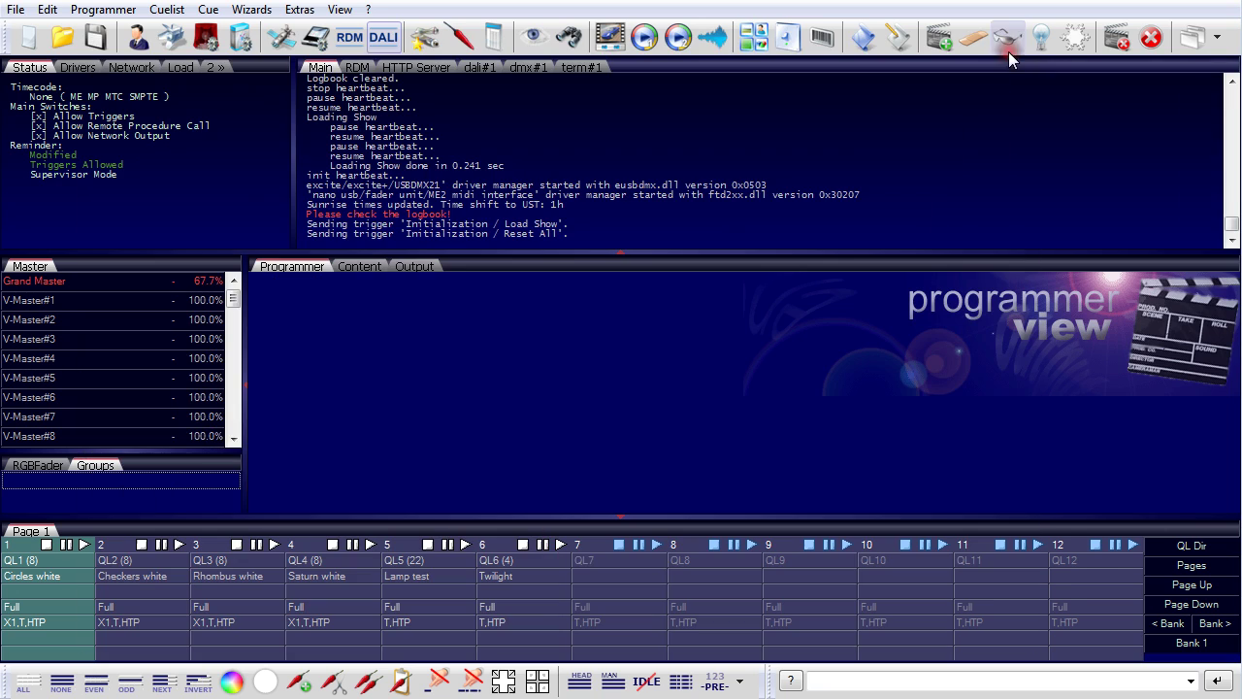
pyautogui.click(786, 39)
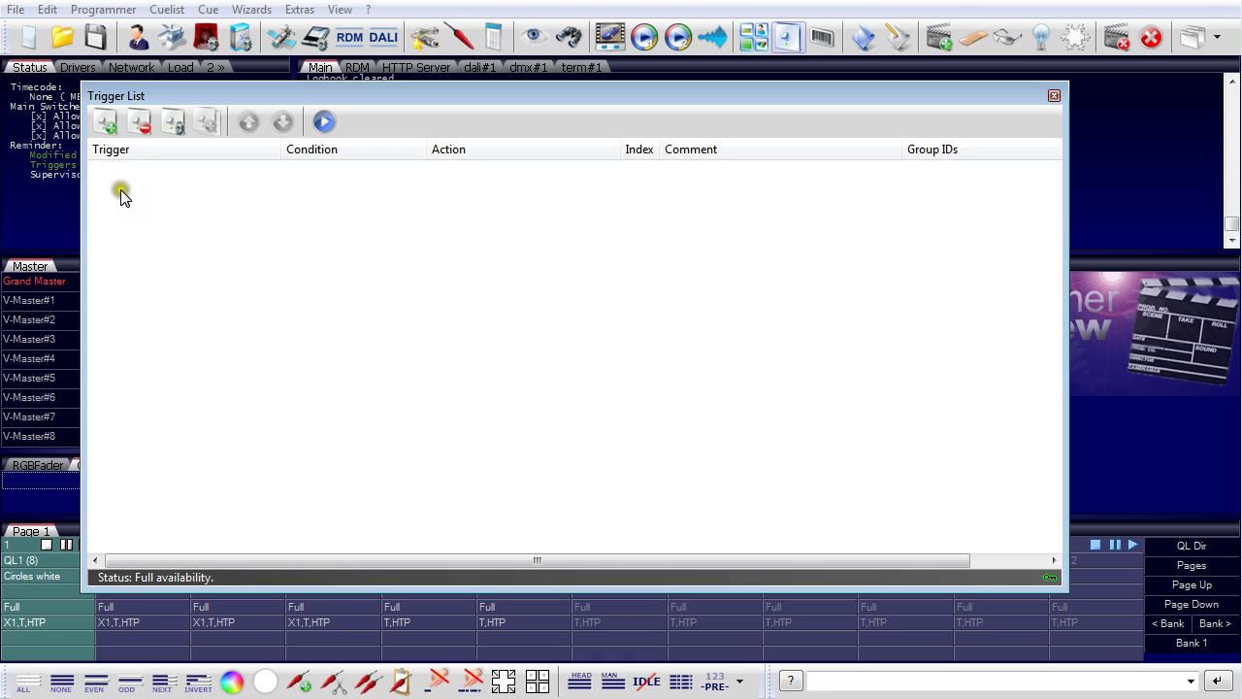
# Create a trigger rule firing on a DALI Event from dali#1, Line B, Input 1.
pyautogui.click(107, 123)
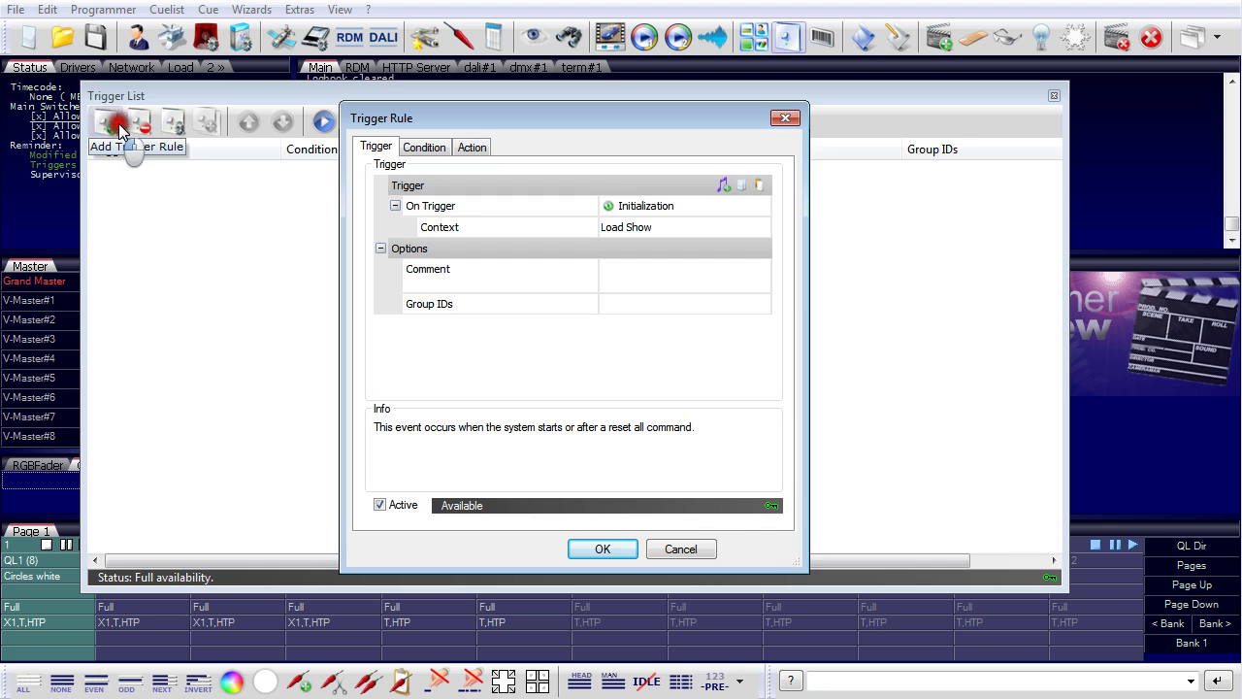
pyautogui.click(698, 205)
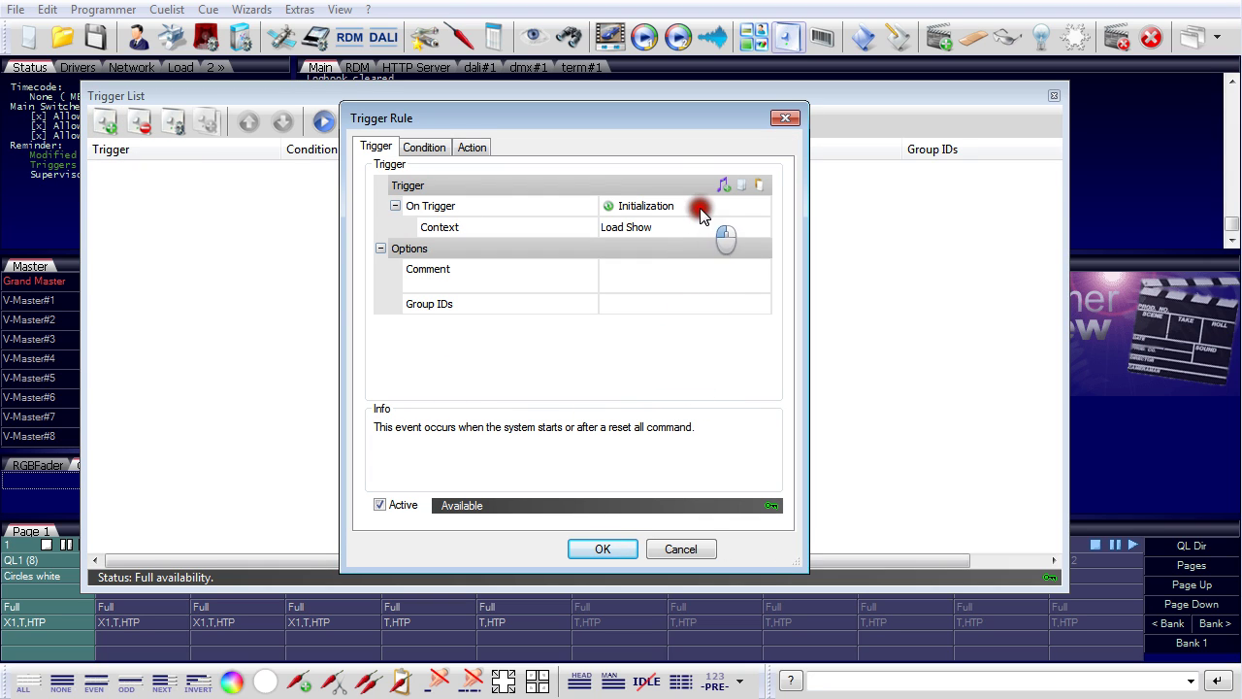
pyautogui.click(699, 205)
pyautogui.click(668, 281)
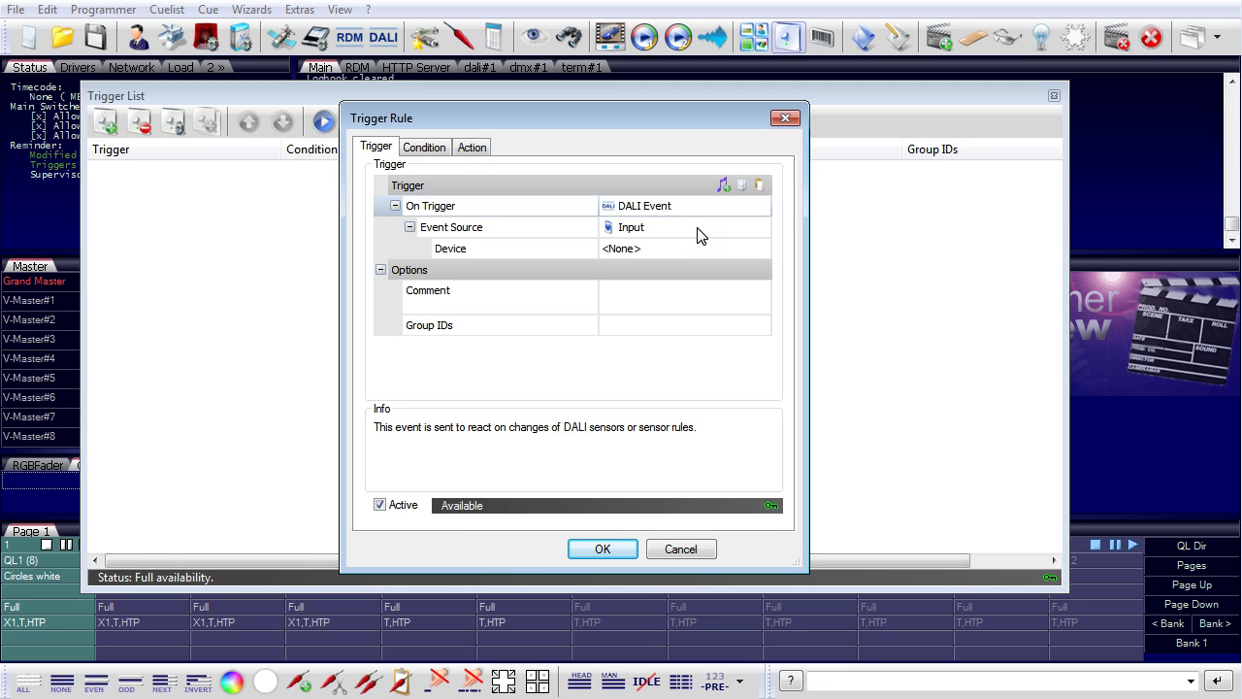
pyautogui.click(683, 247)
pyautogui.click(683, 248)
pyautogui.click(660, 287)
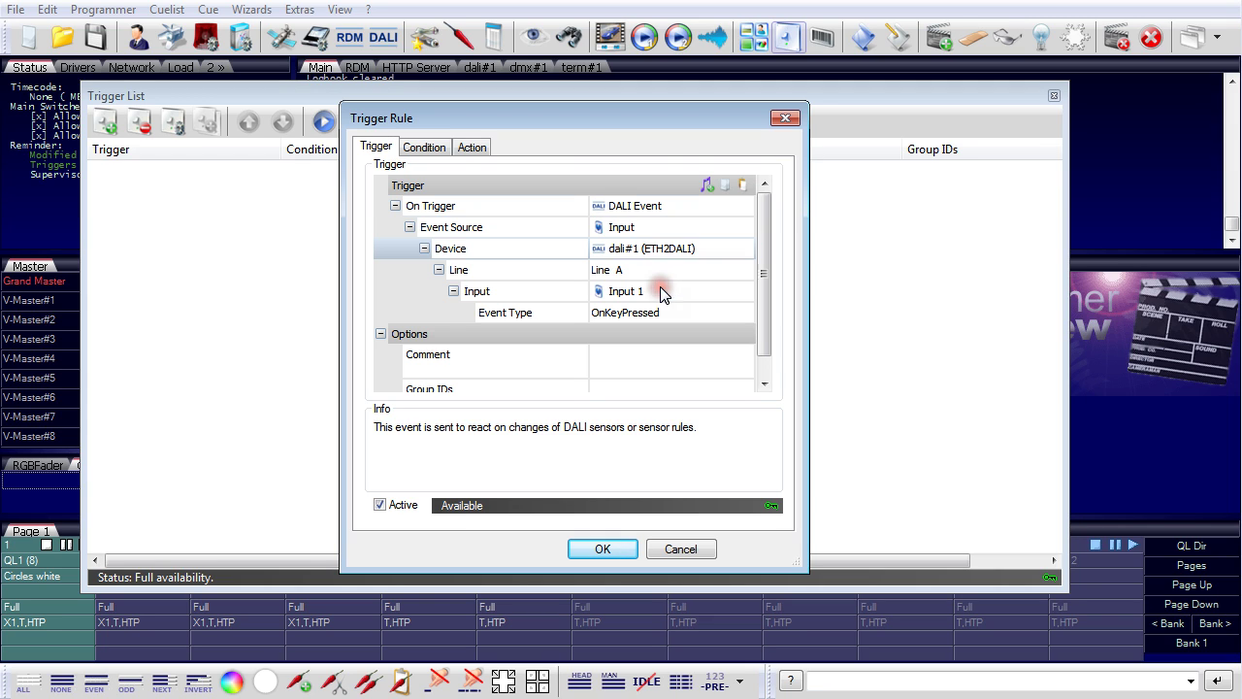
pyautogui.click(658, 270)
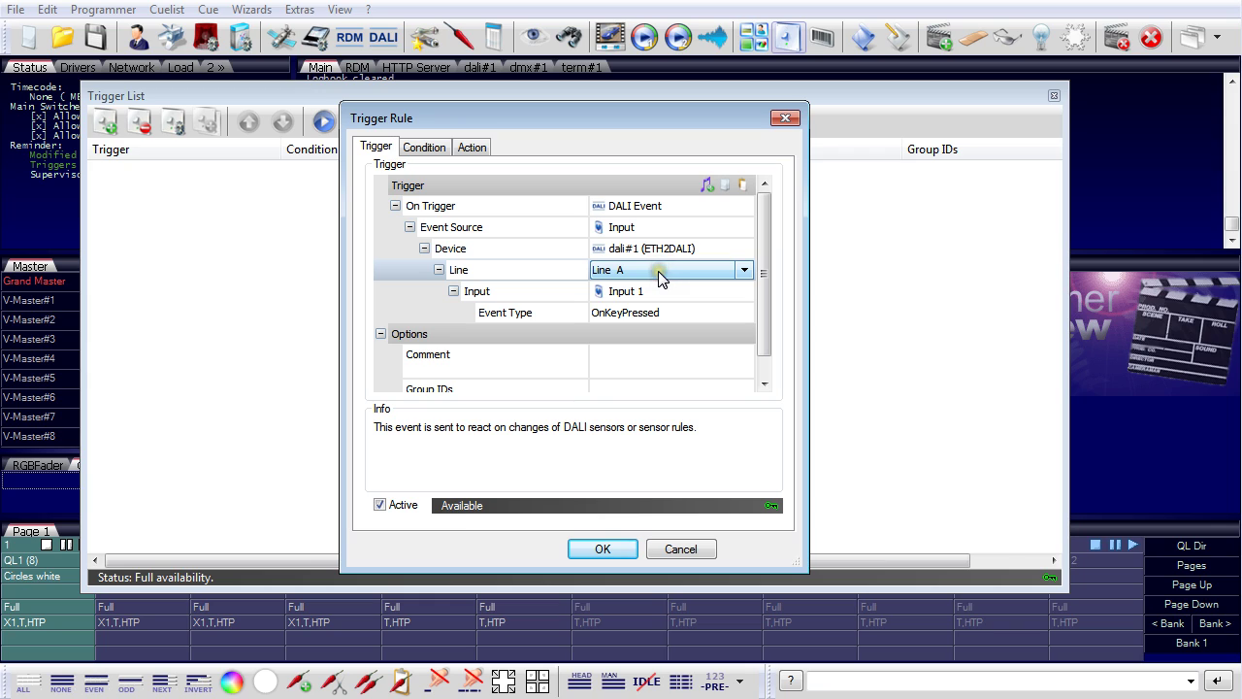
pyautogui.click(658, 275)
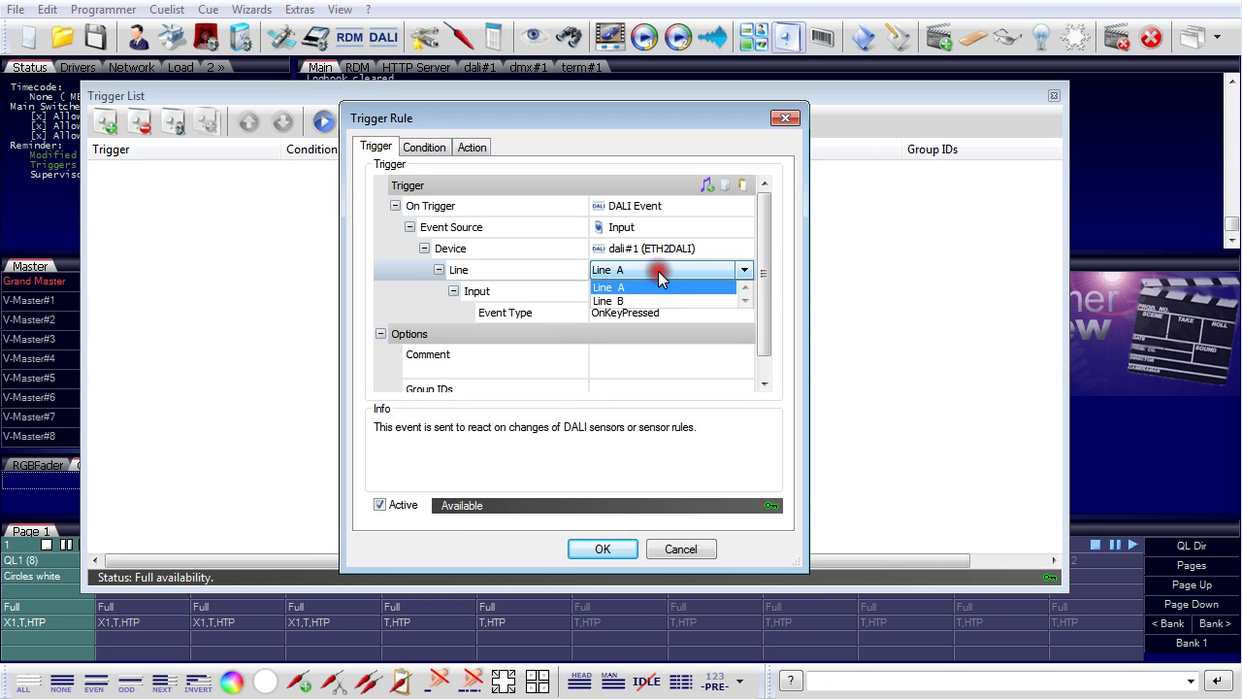
pyautogui.click(645, 299)
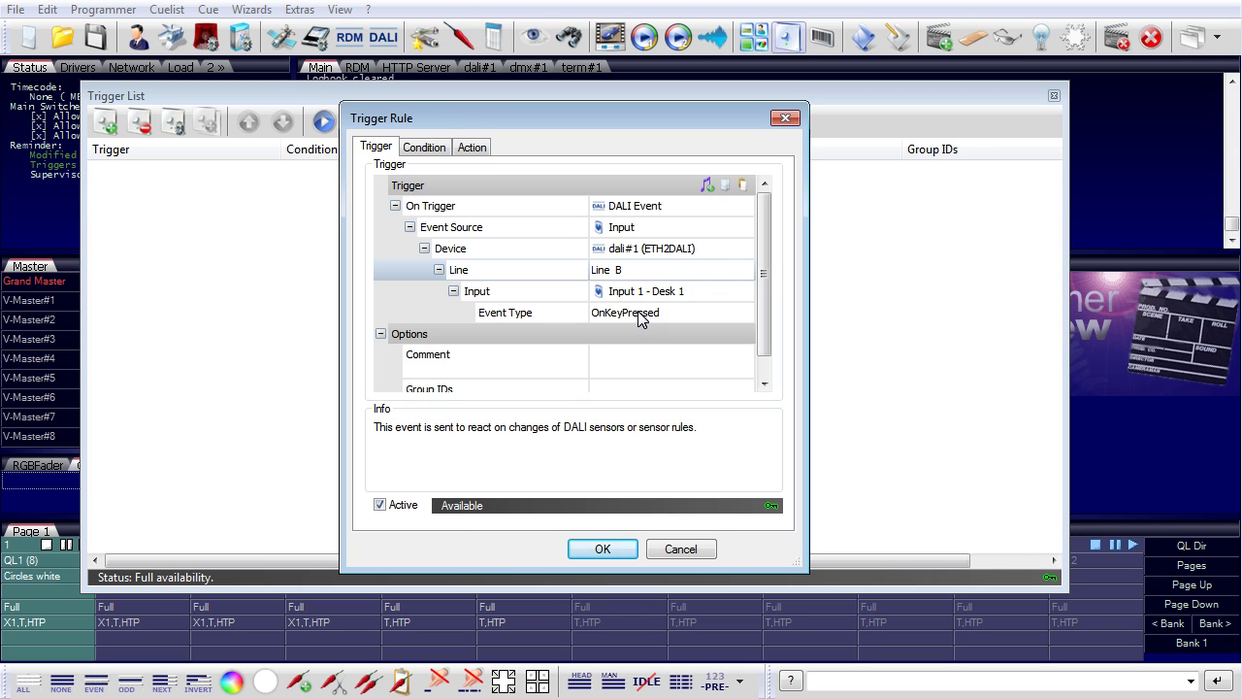
# Set the rule's action to a DALI command on dali#1 addressed to a group.
pyautogui.click(476, 148)
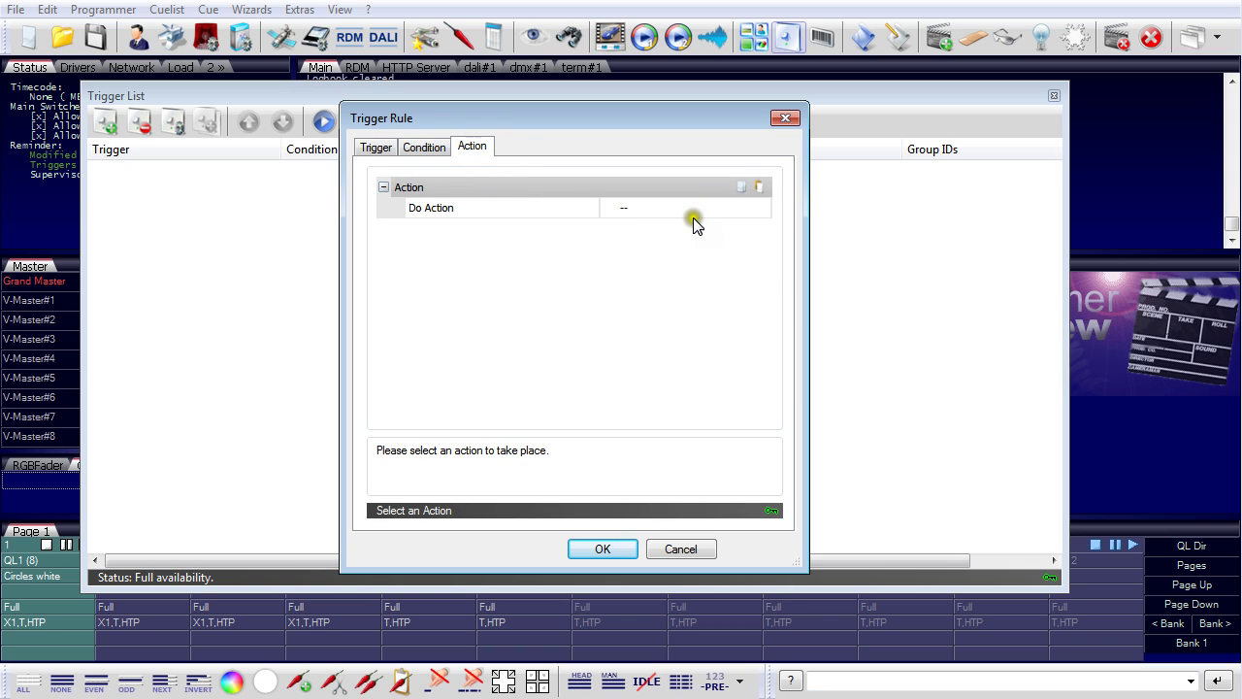
pyautogui.click(694, 208)
pyautogui.click(694, 208)
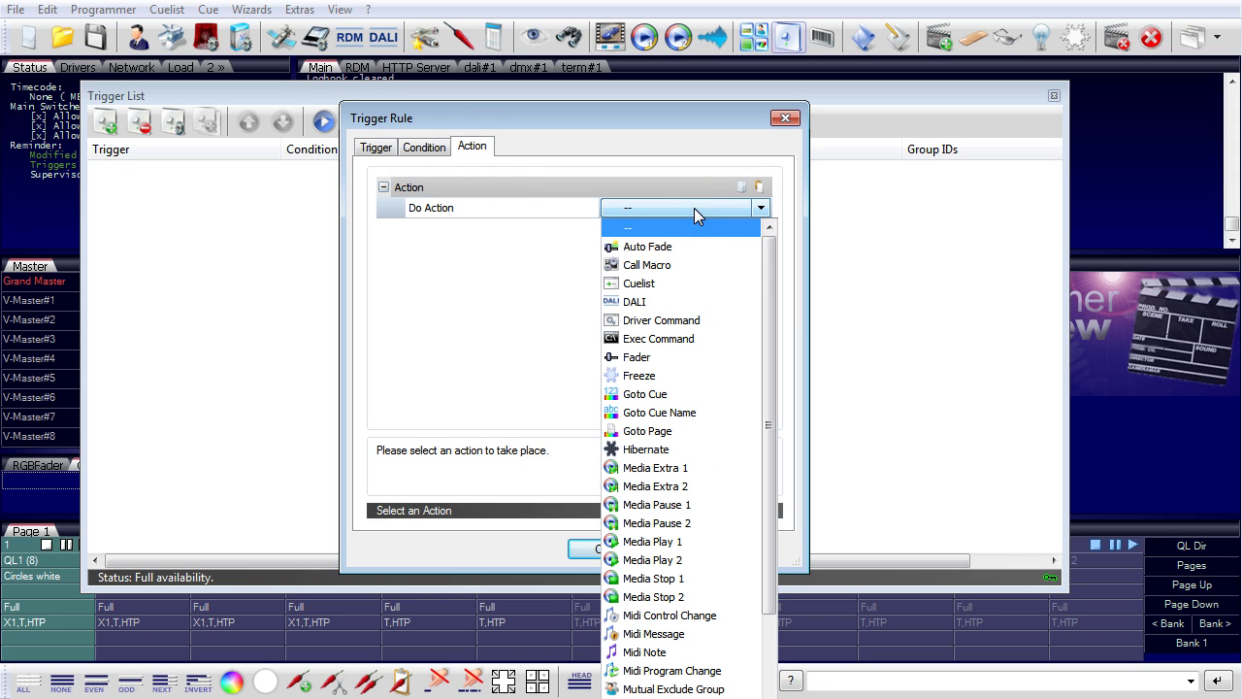
pyautogui.click(642, 302)
pyautogui.click(673, 233)
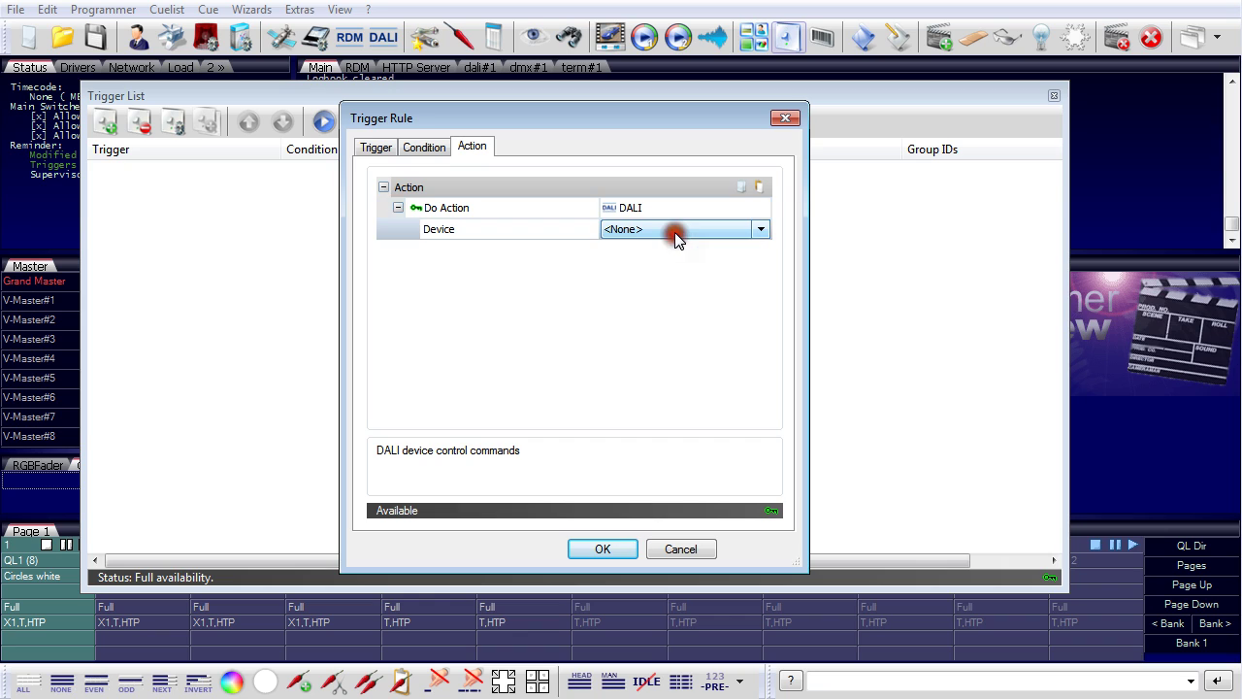
pyautogui.click(674, 233)
pyautogui.click(673, 267)
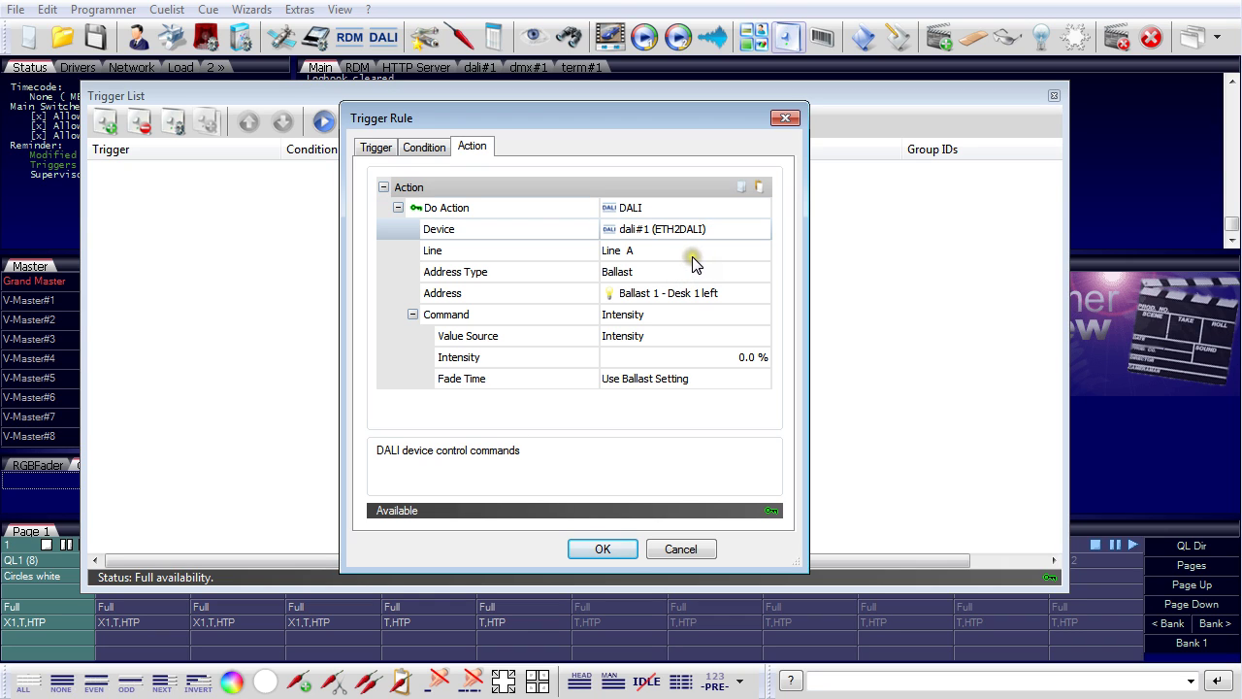
pyautogui.click(668, 276)
pyautogui.click(668, 275)
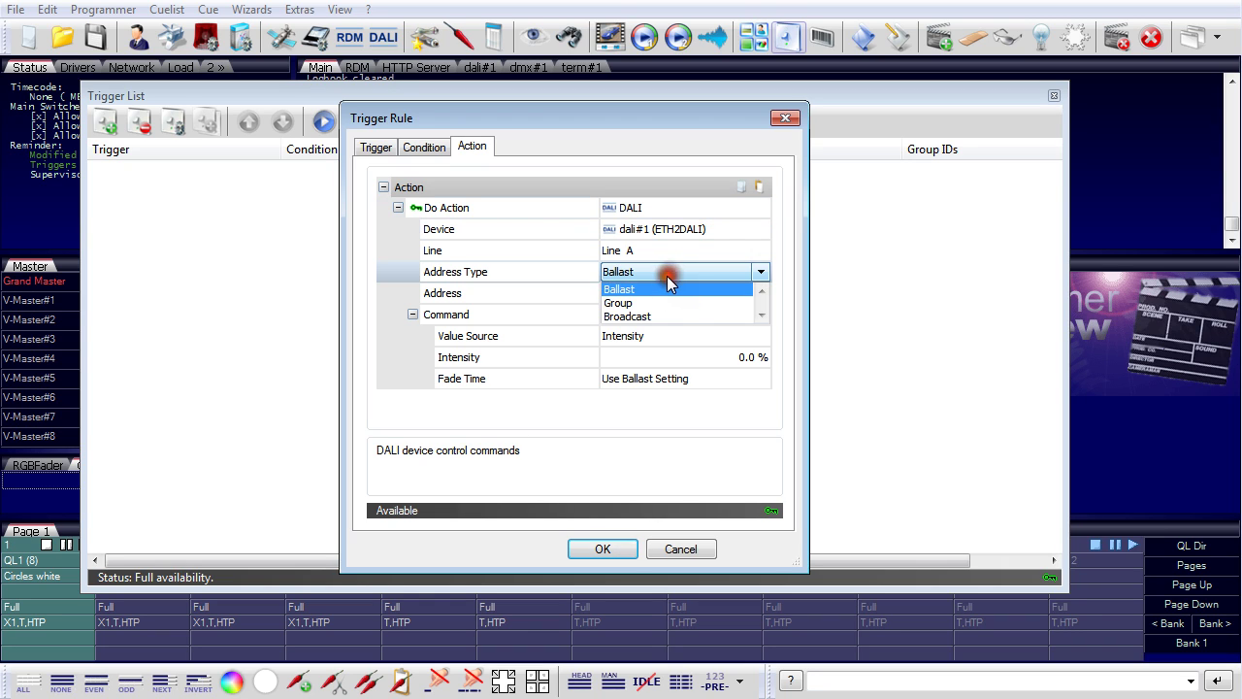
pyautogui.click(663, 301)
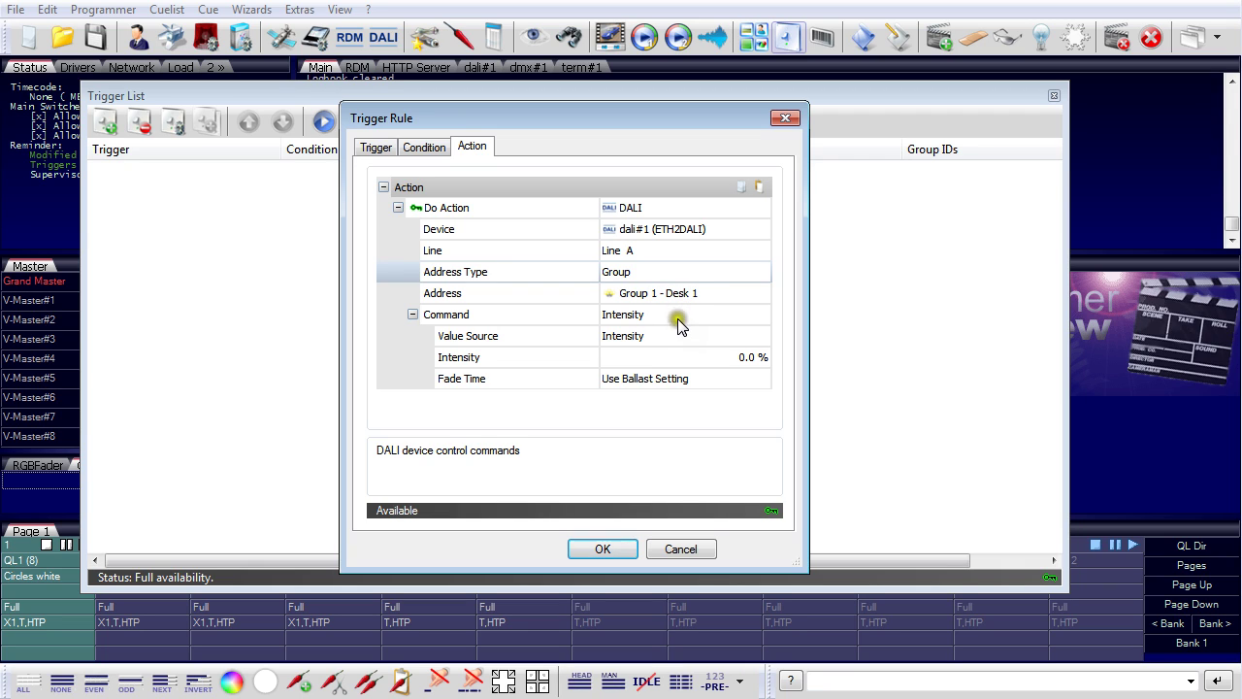
# Make the command Ramp Intensity with Ramp Up for Group 1 - Desk 1, and save.
pyautogui.click(675, 315)
pyautogui.click(675, 314)
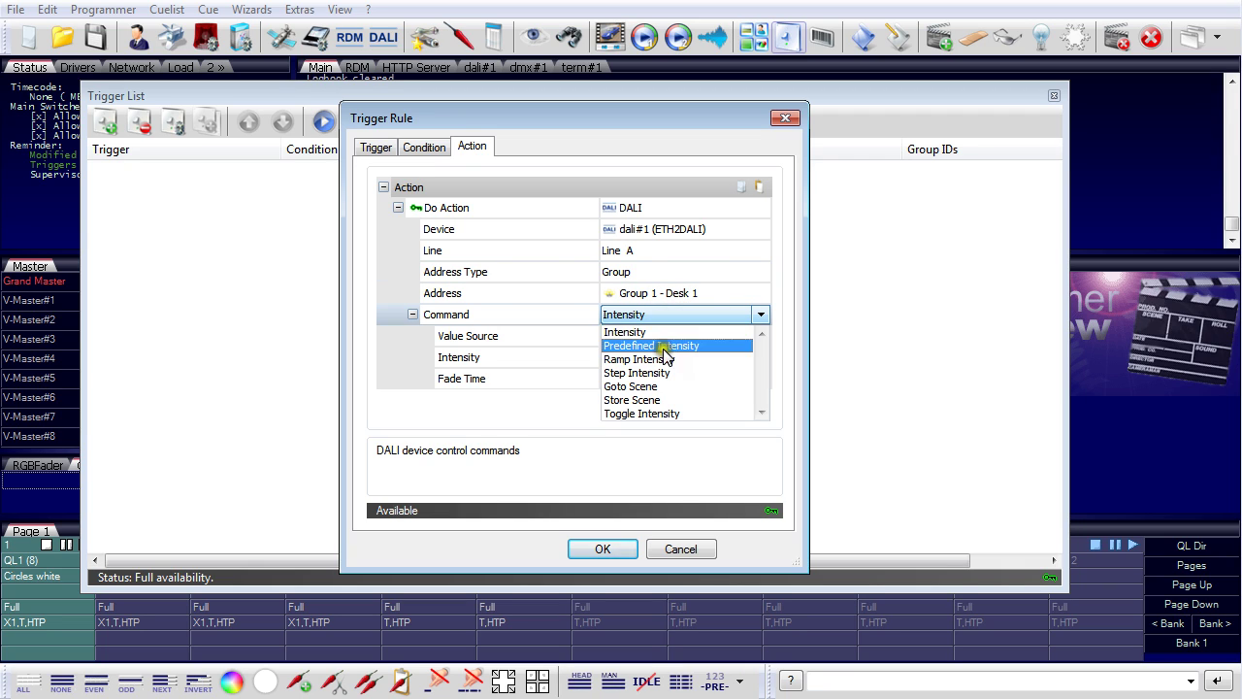
pyautogui.click(661, 359)
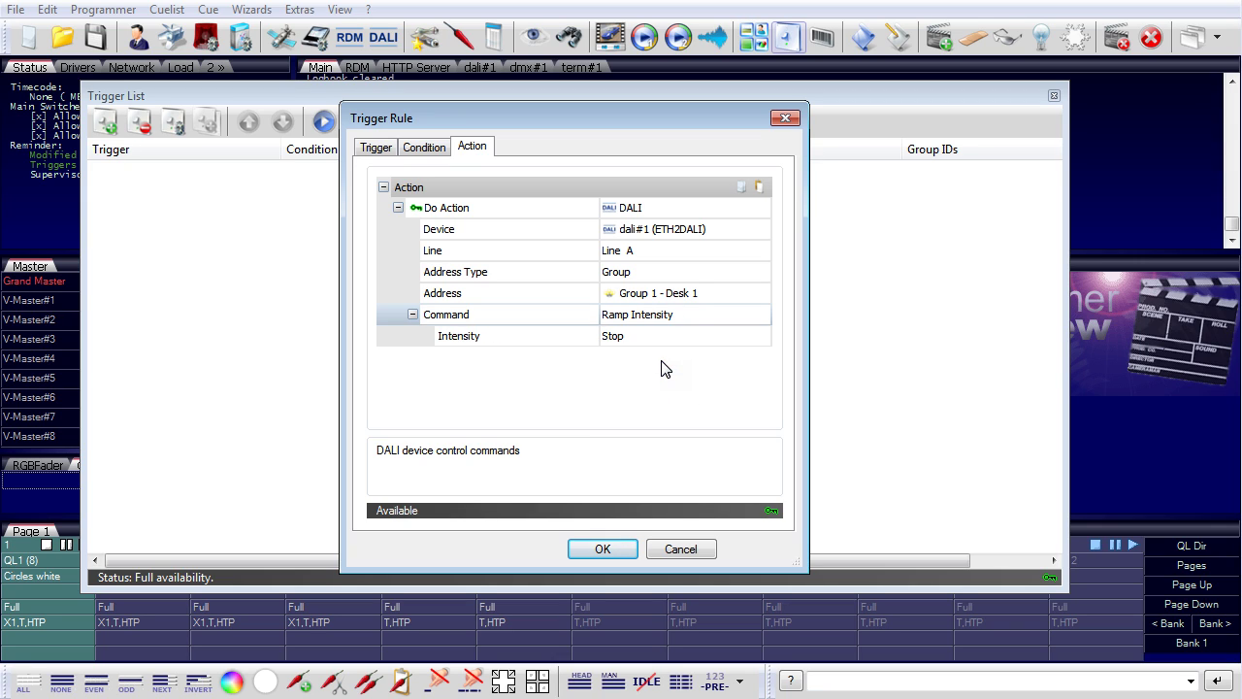
pyautogui.click(684, 335)
pyautogui.click(683, 335)
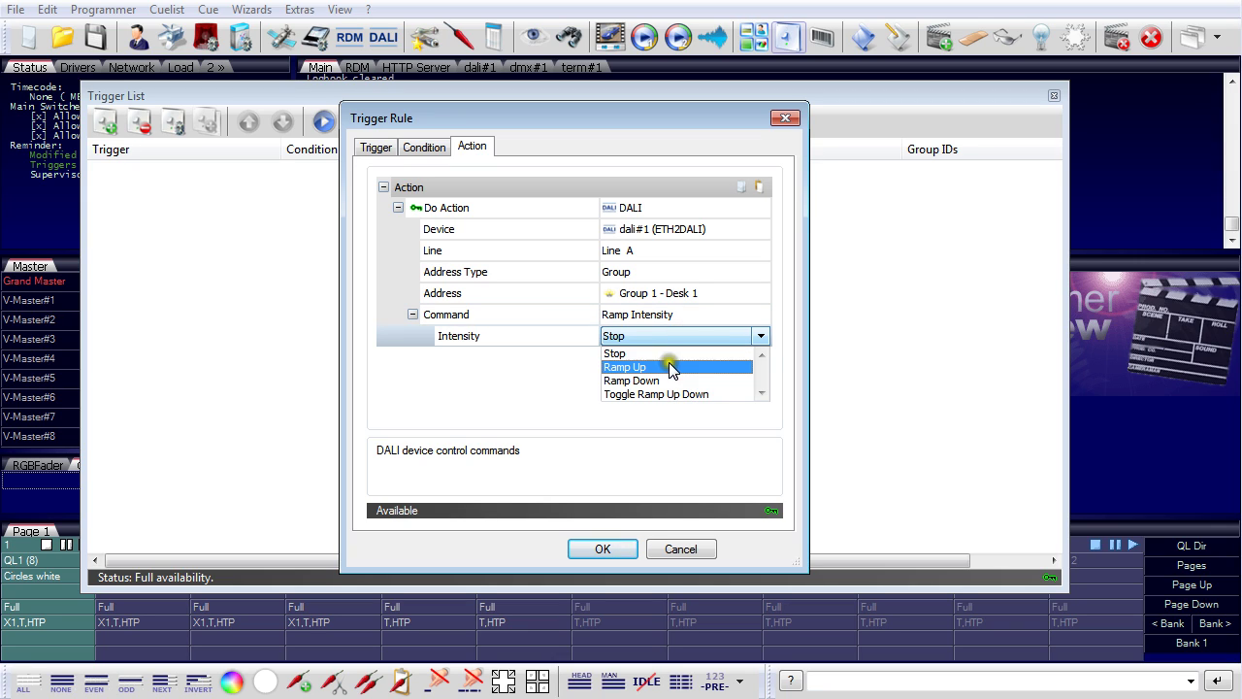
pyautogui.click(667, 366)
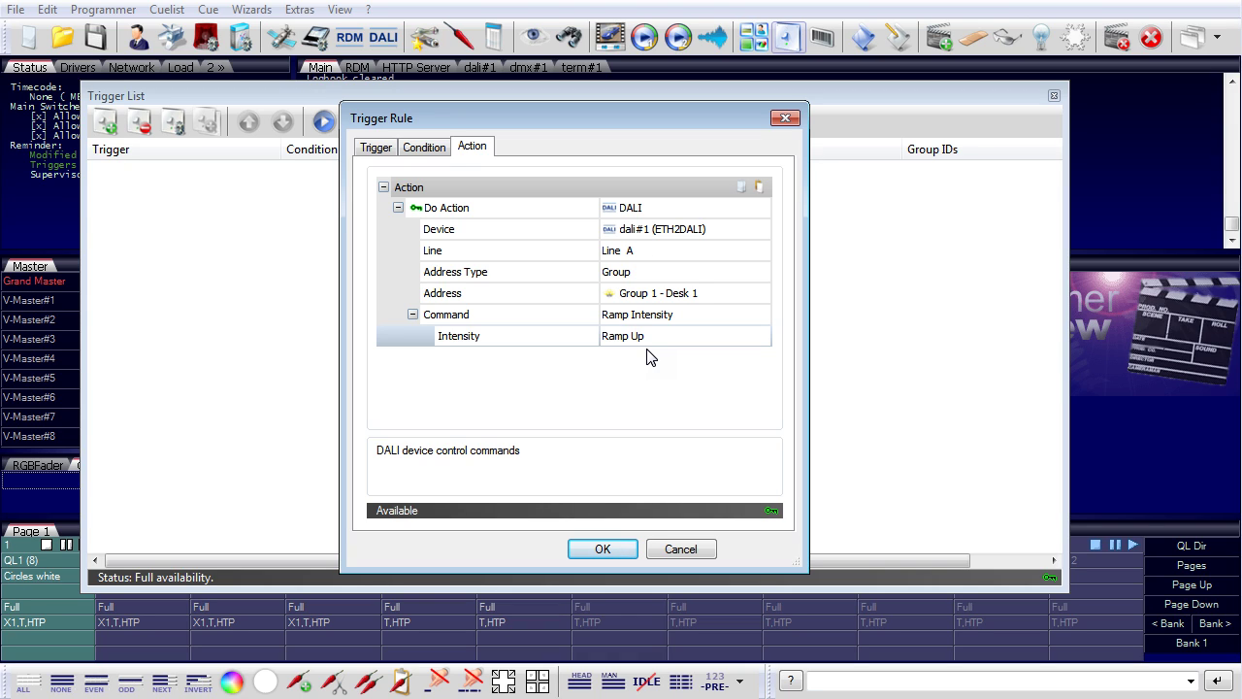
pyautogui.click(610, 546)
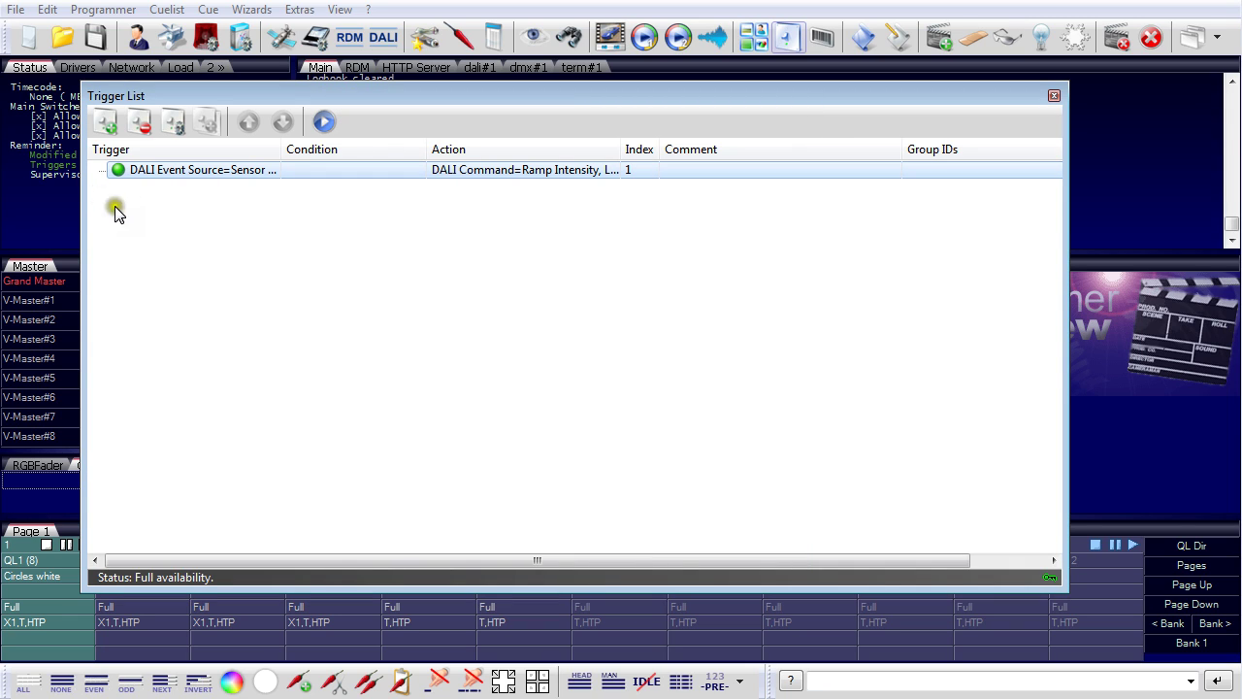
# Add a rule where a long press on Input 1 - Desk 1 ramps Group 1 - Desk 1 down.
pyautogui.click(102, 122)
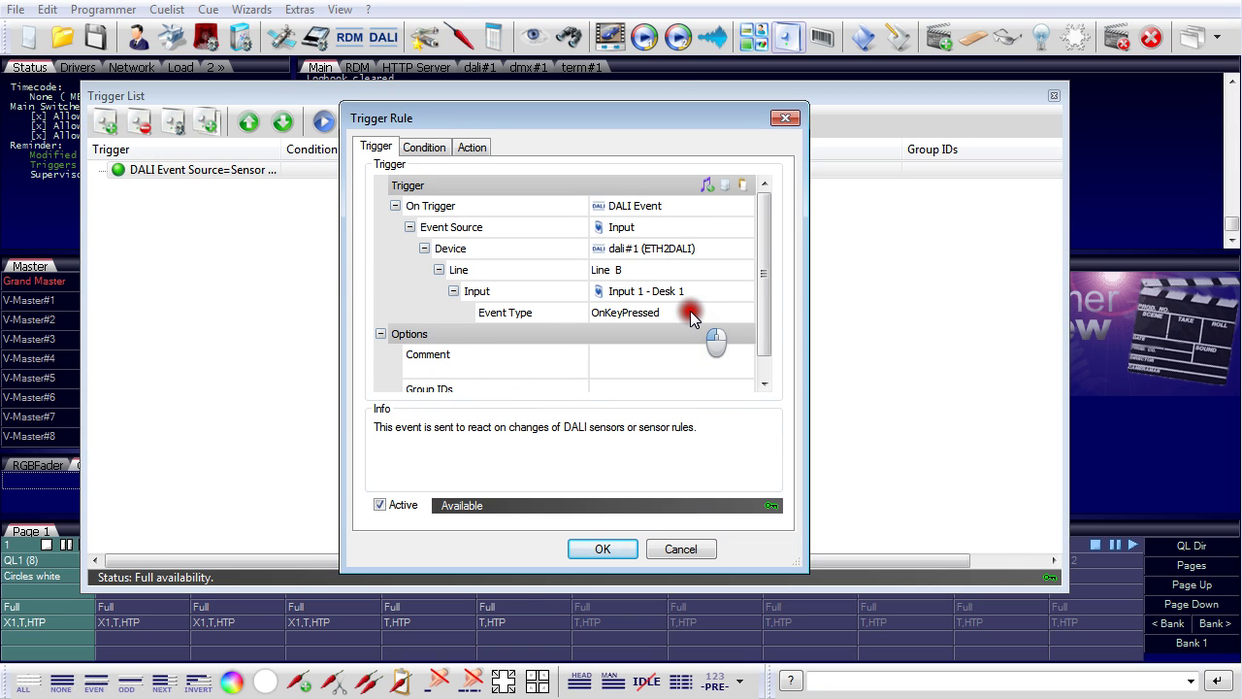
pyautogui.click(744, 312)
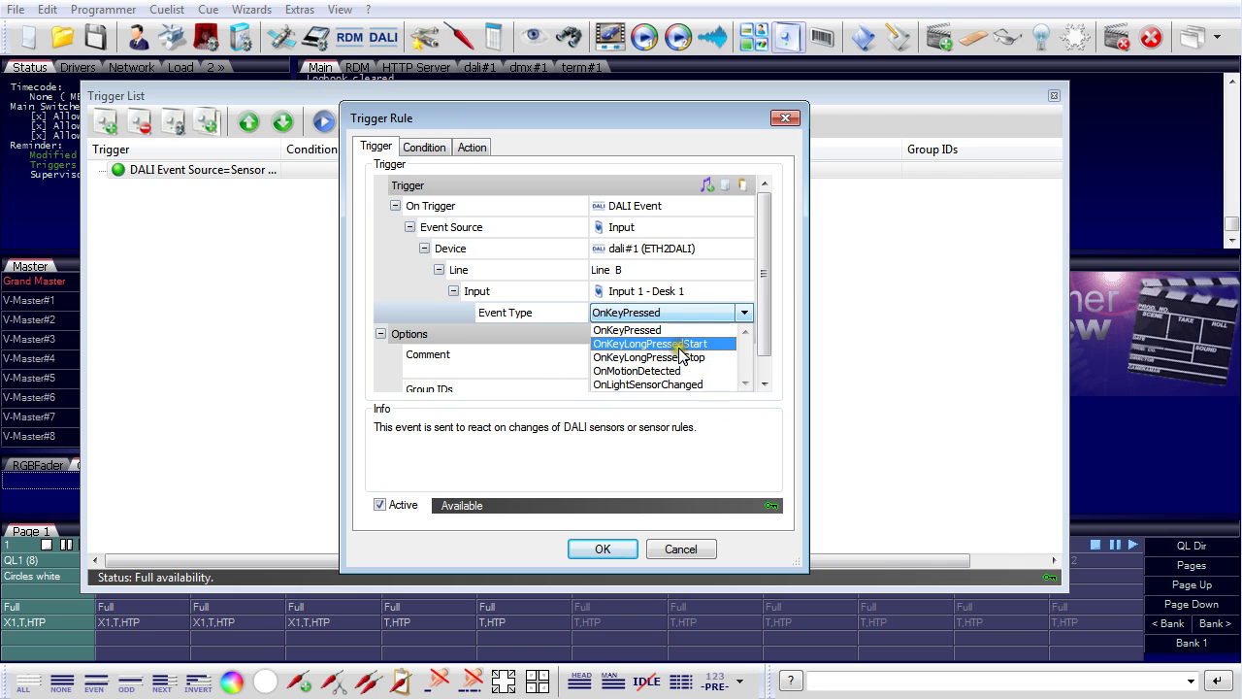
pyautogui.click(682, 345)
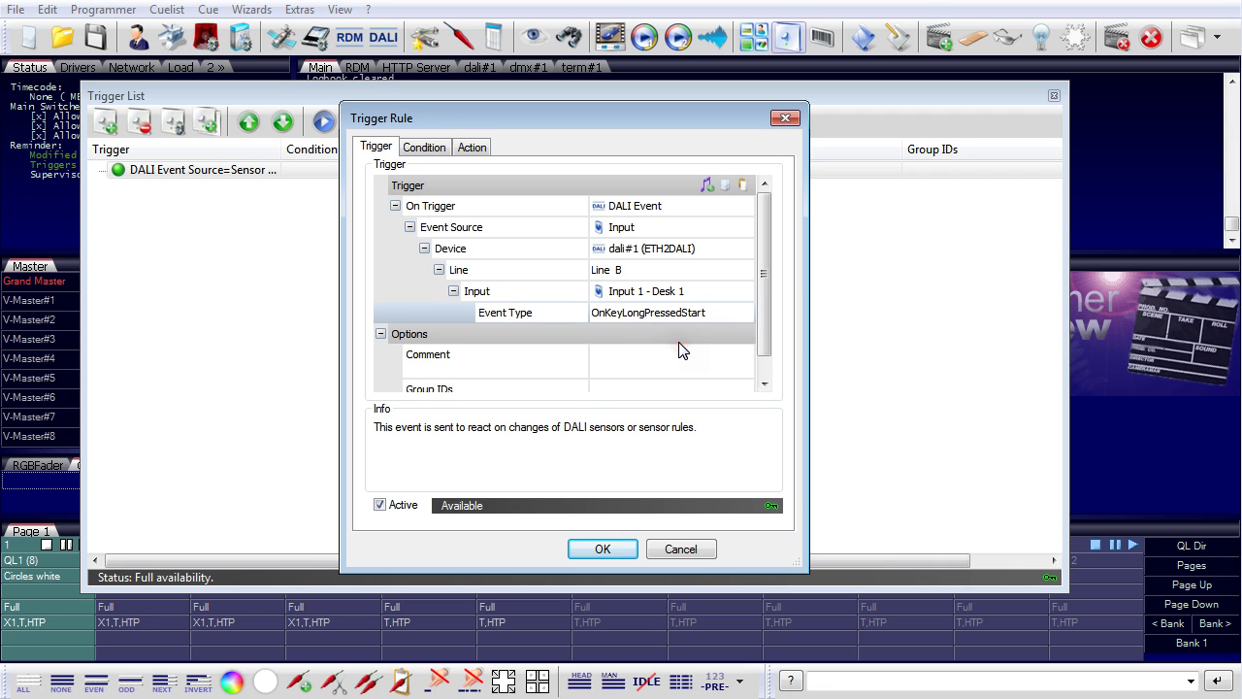
pyautogui.click(471, 148)
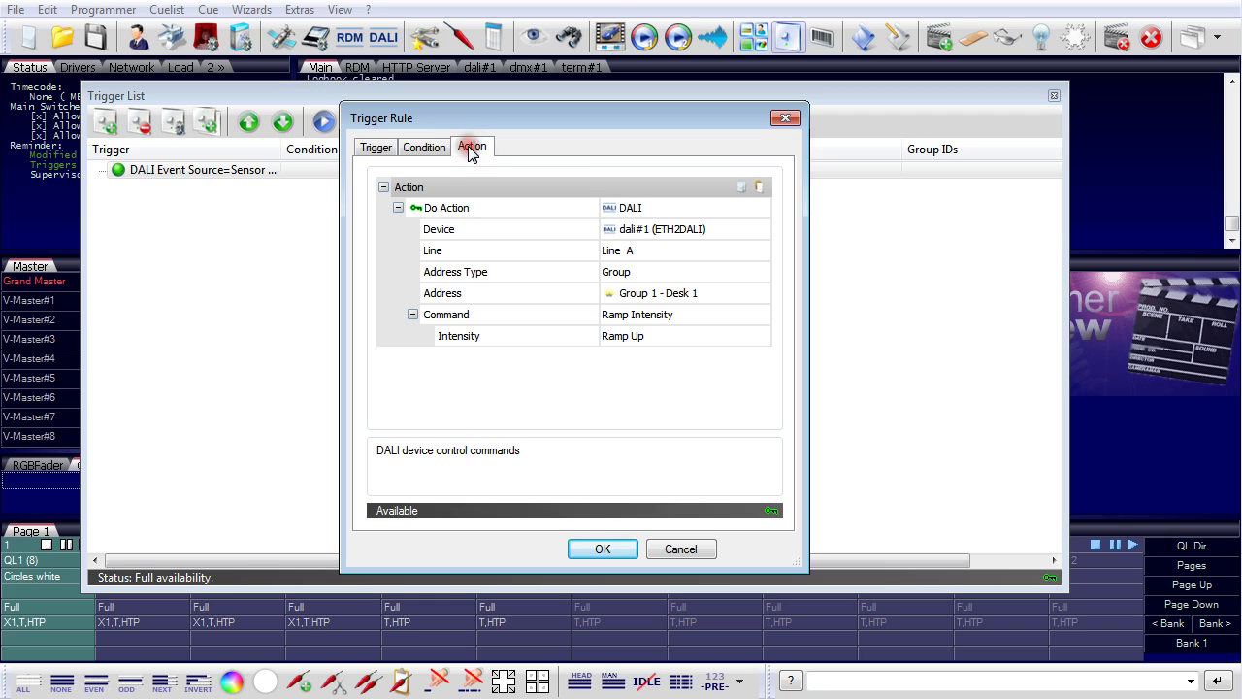
pyautogui.click(681, 340)
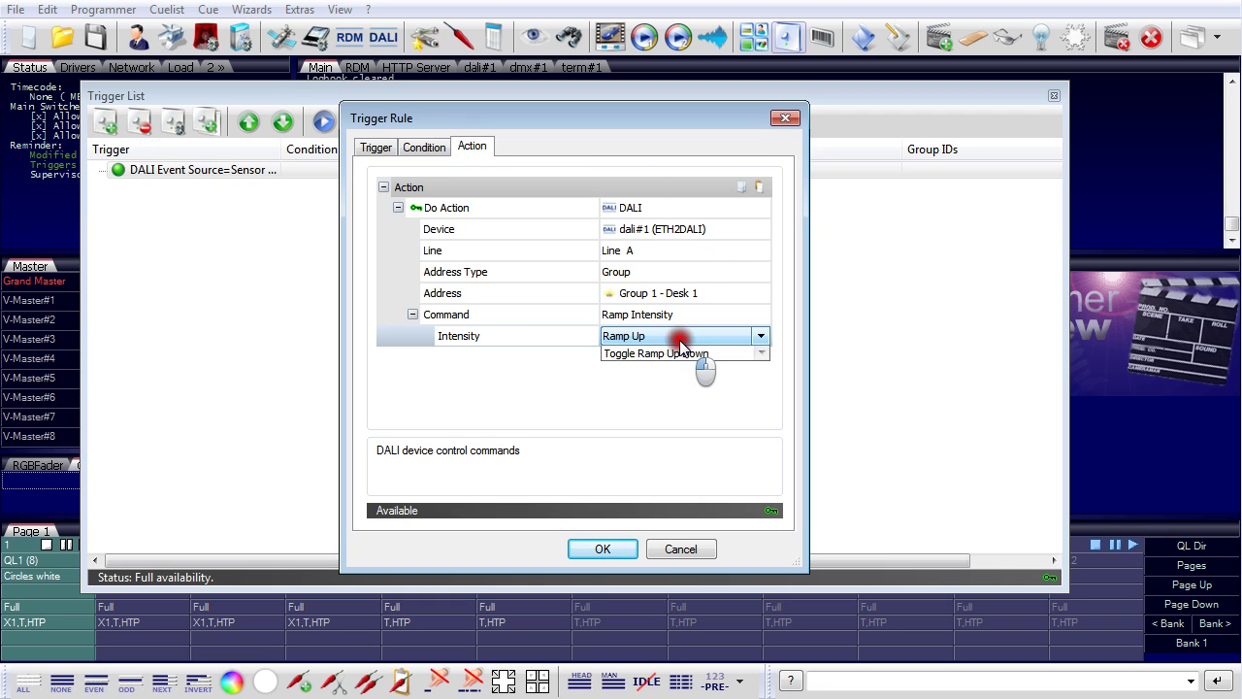
pyautogui.click(666, 381)
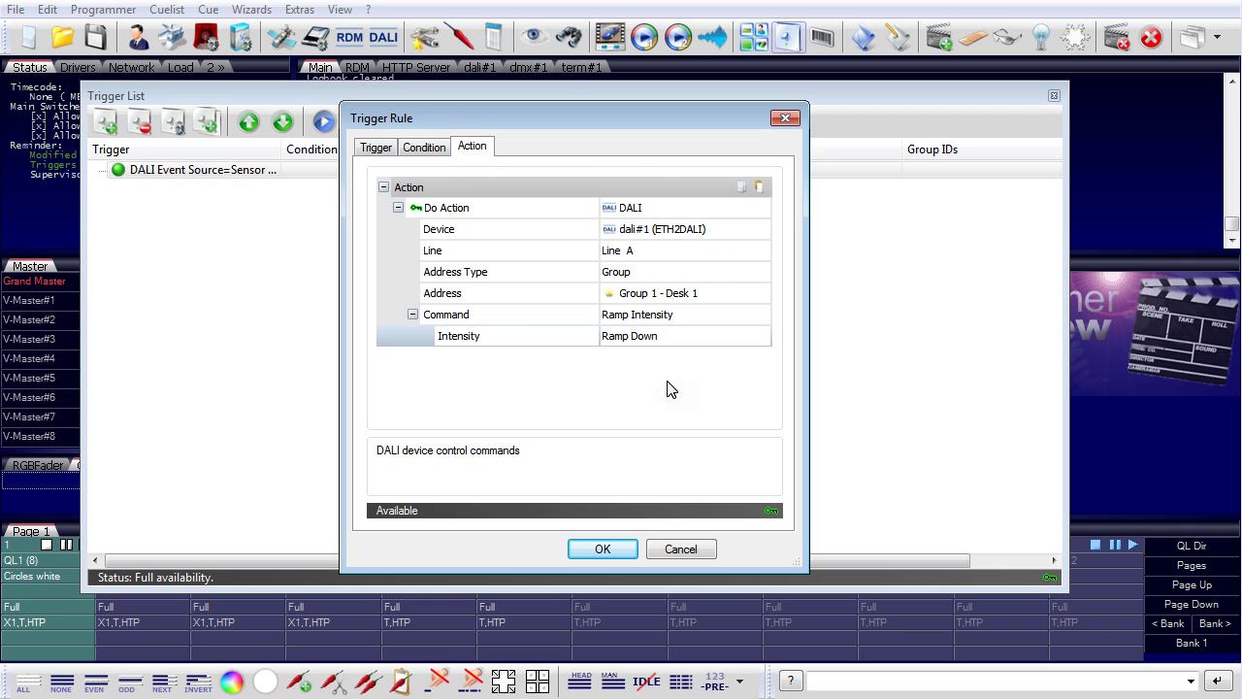
pyautogui.click(600, 550)
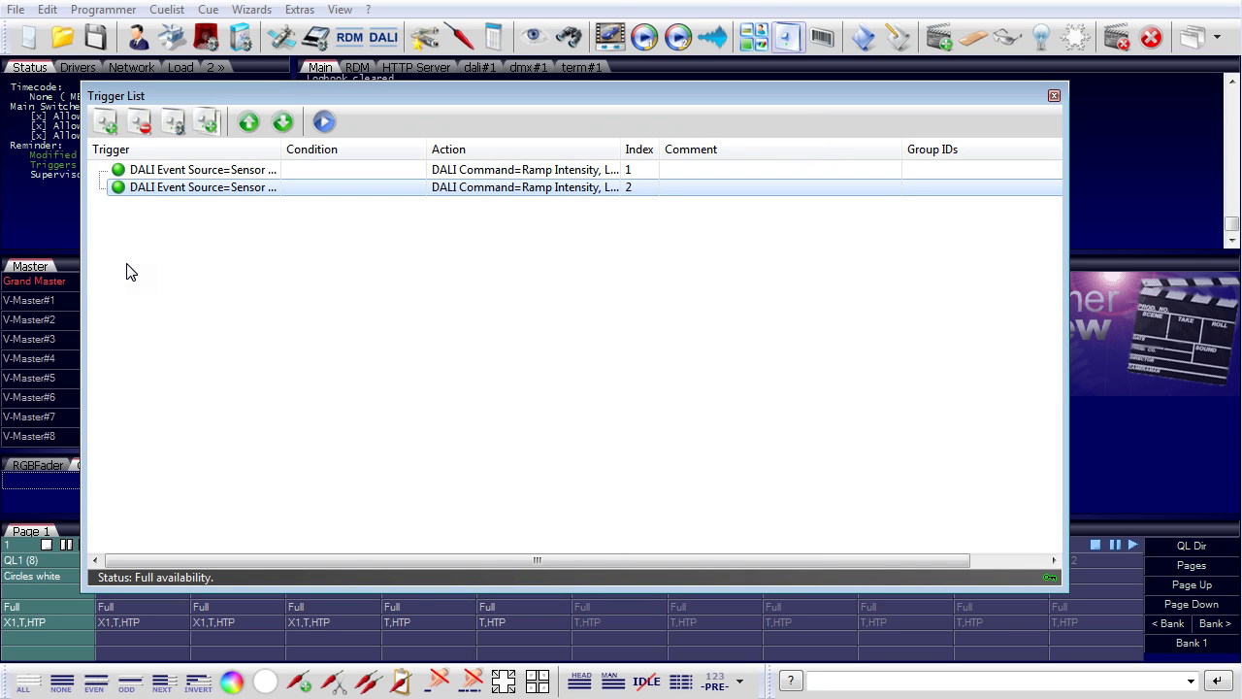
# Start a third rule triggered by OnKeyPressed on Input 2 - Desk 2.
pyautogui.click(105, 119)
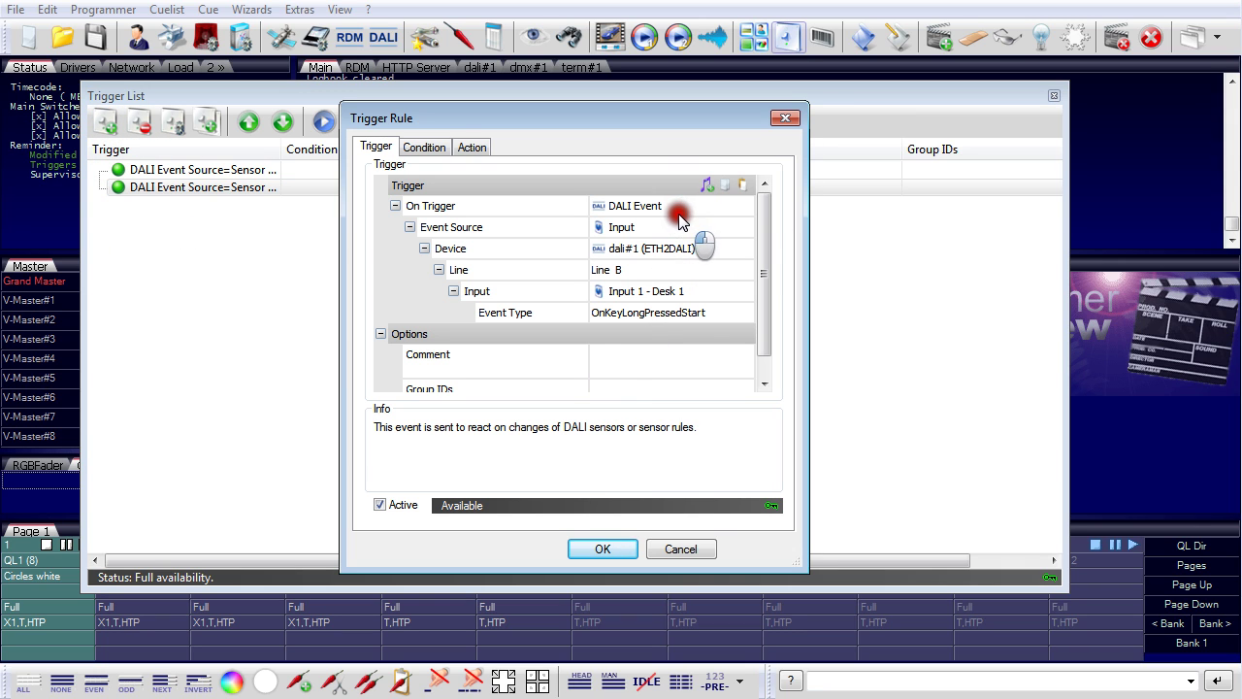
pyautogui.click(684, 291)
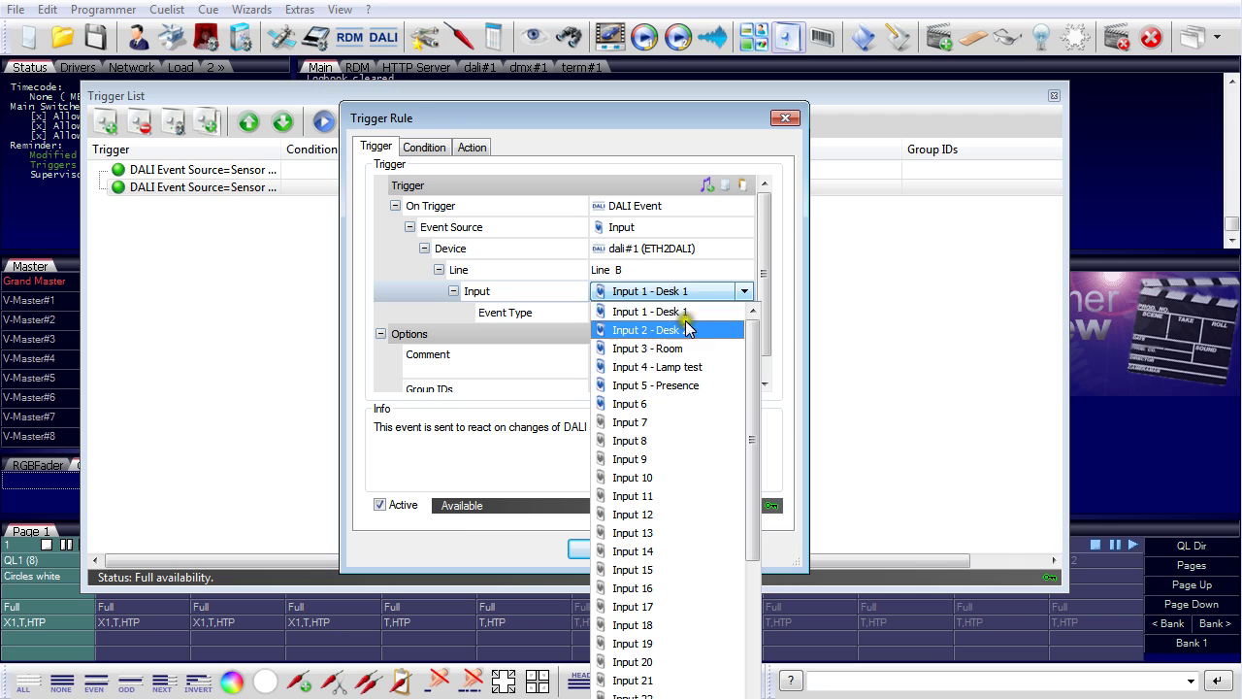
pyautogui.click(685, 330)
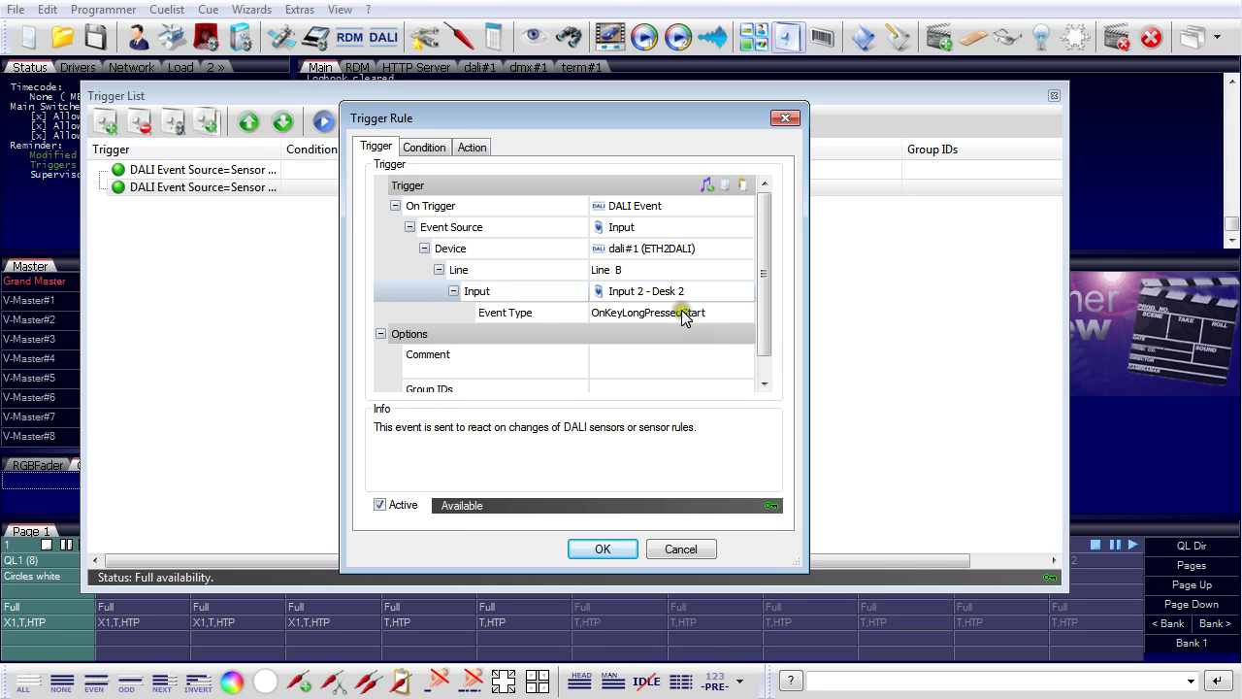
pyautogui.click(684, 312)
pyautogui.click(676, 332)
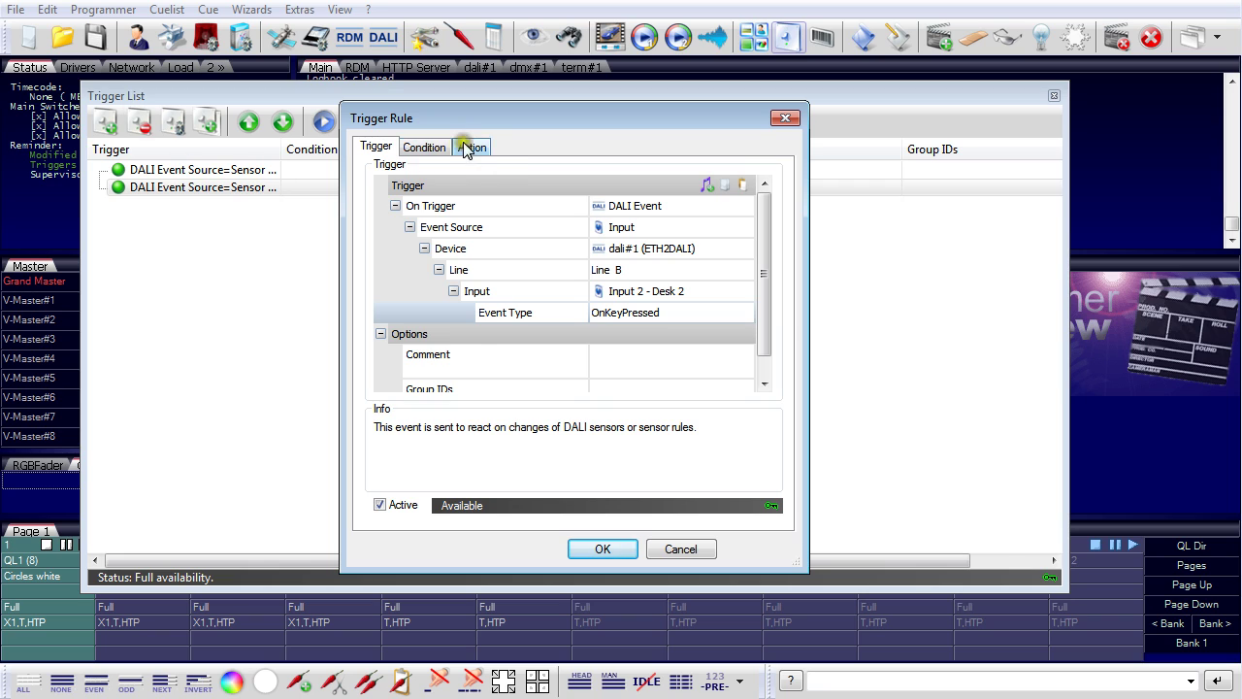
# Set its action to ramp Group 2 - Desk 2 up and save the rule.
pyautogui.click(472, 147)
pyautogui.click(706, 295)
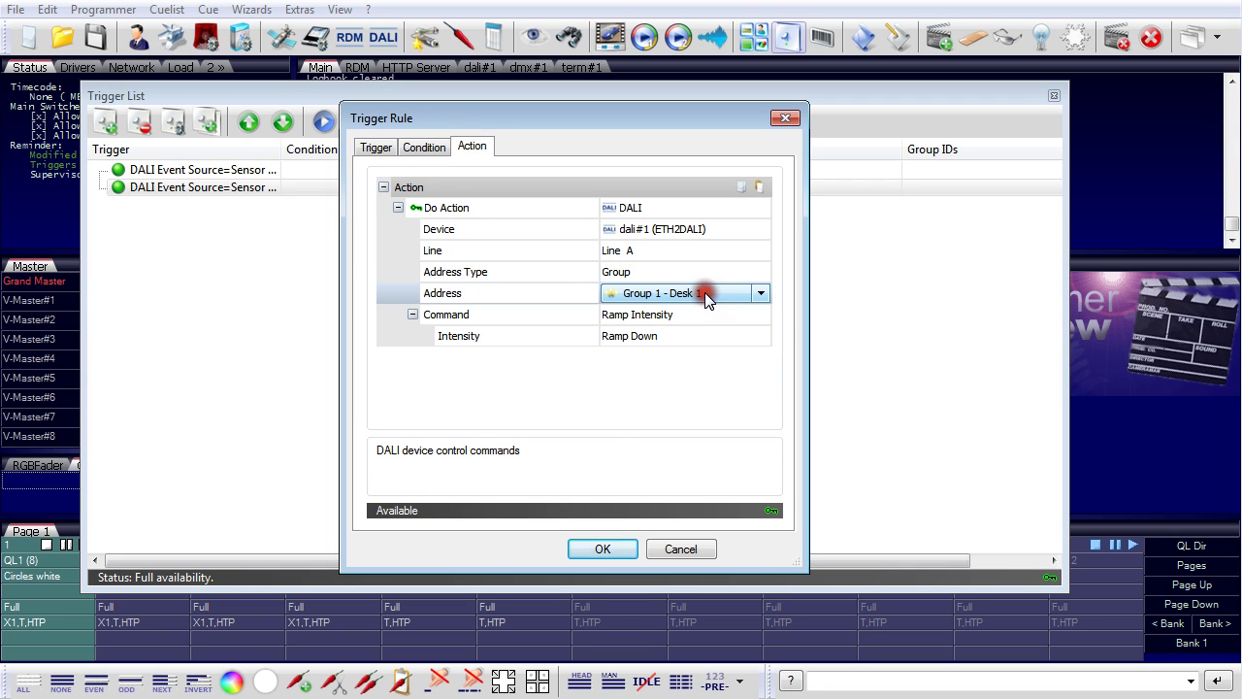
pyautogui.click(705, 295)
pyautogui.click(705, 330)
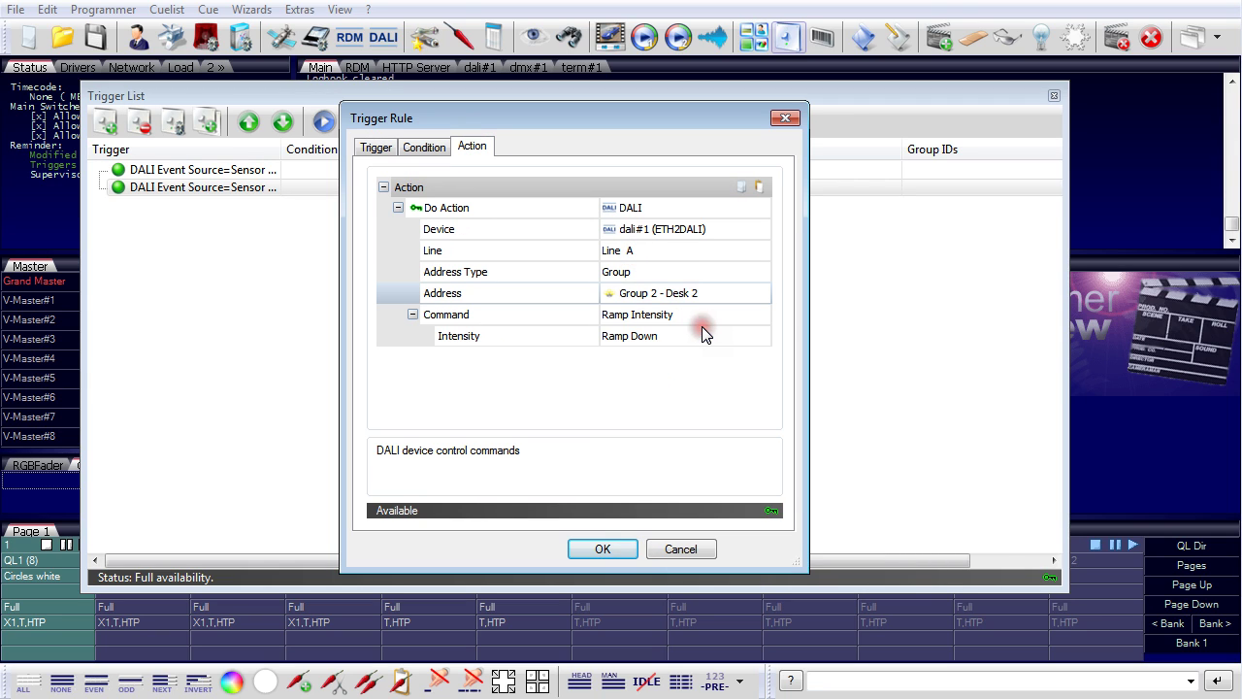
pyautogui.click(682, 334)
pyautogui.click(682, 335)
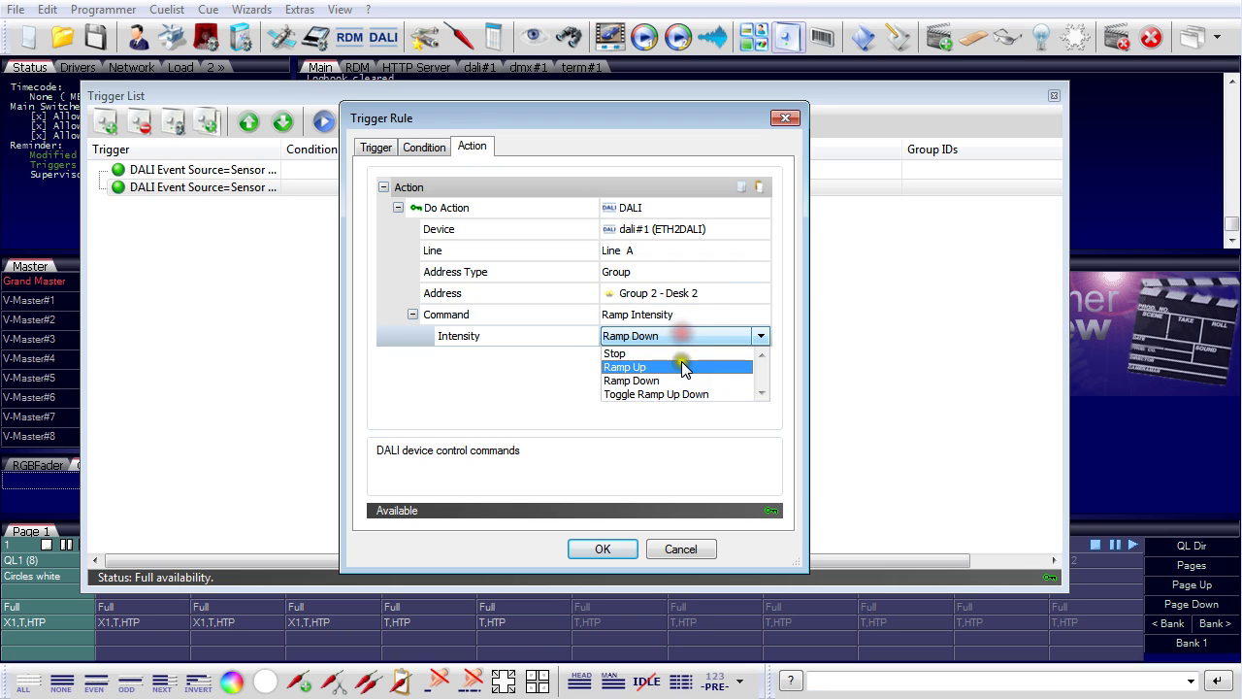
pyautogui.click(682, 367)
pyautogui.click(602, 549)
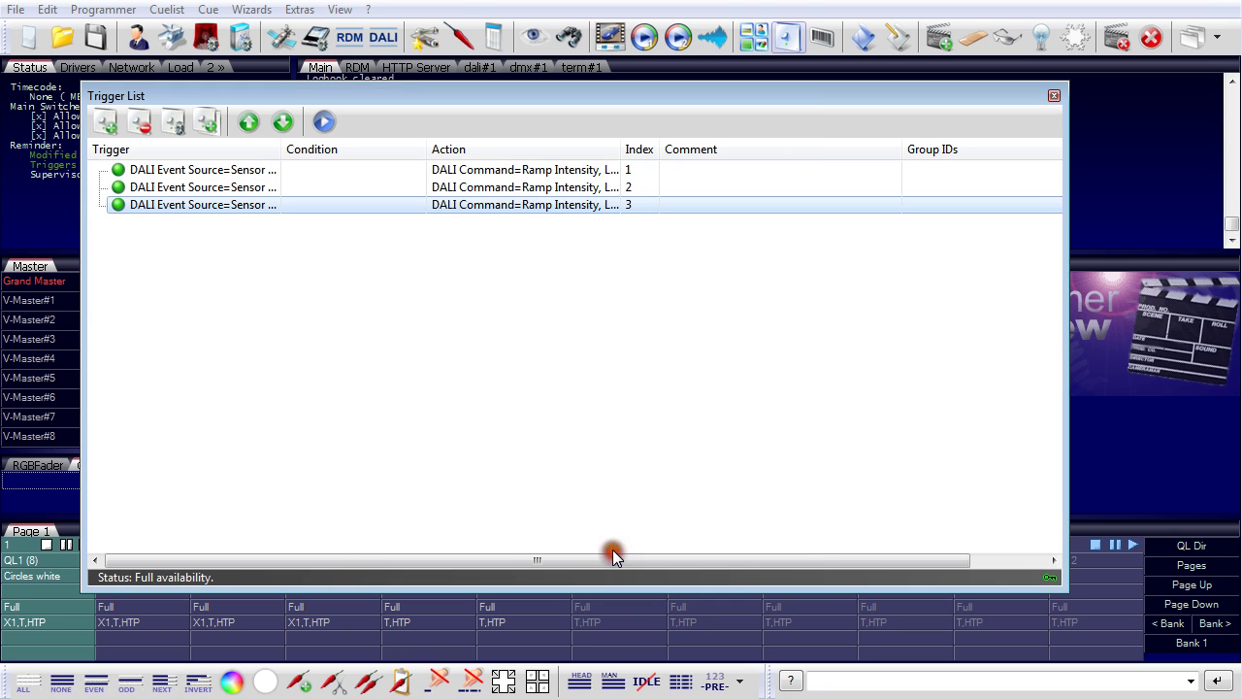
pyautogui.click(105, 125)
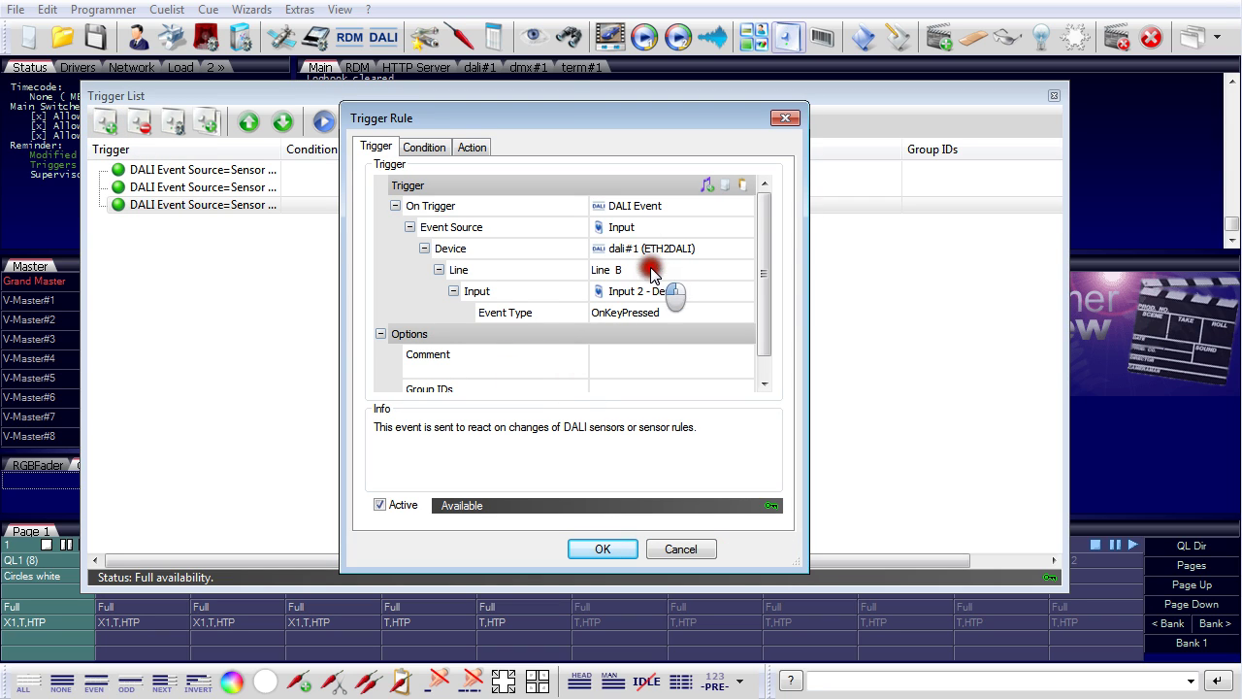
# Add a fourth rule: OnKeyLongPressedStart on Input 2 - Desk 2 ramps Group 2 - Desk 2 down.
pyautogui.click(643, 312)
pyautogui.click(648, 312)
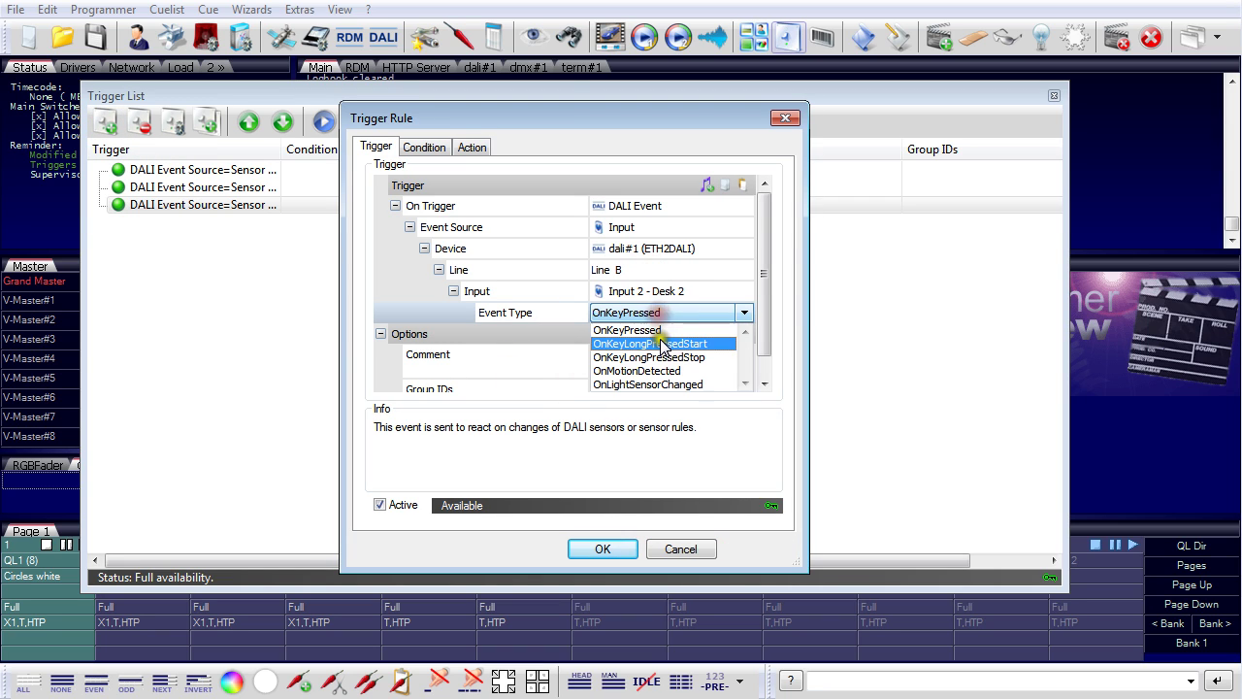
pyautogui.click(661, 343)
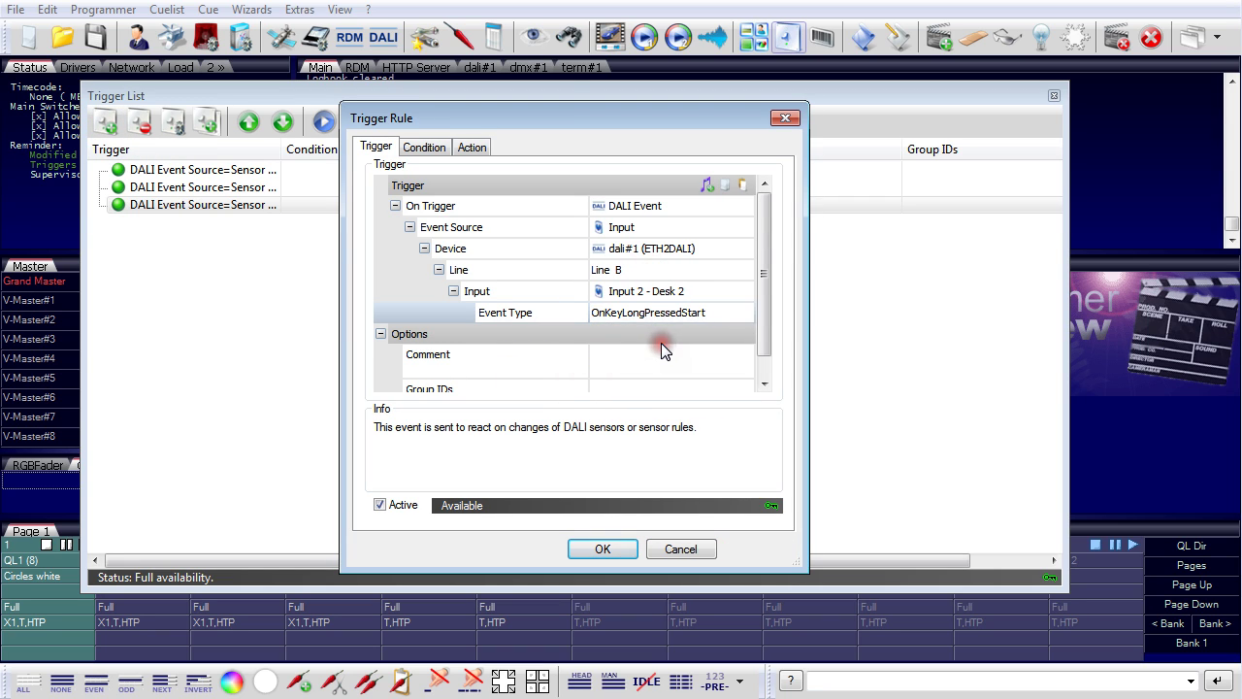
pyautogui.click(470, 148)
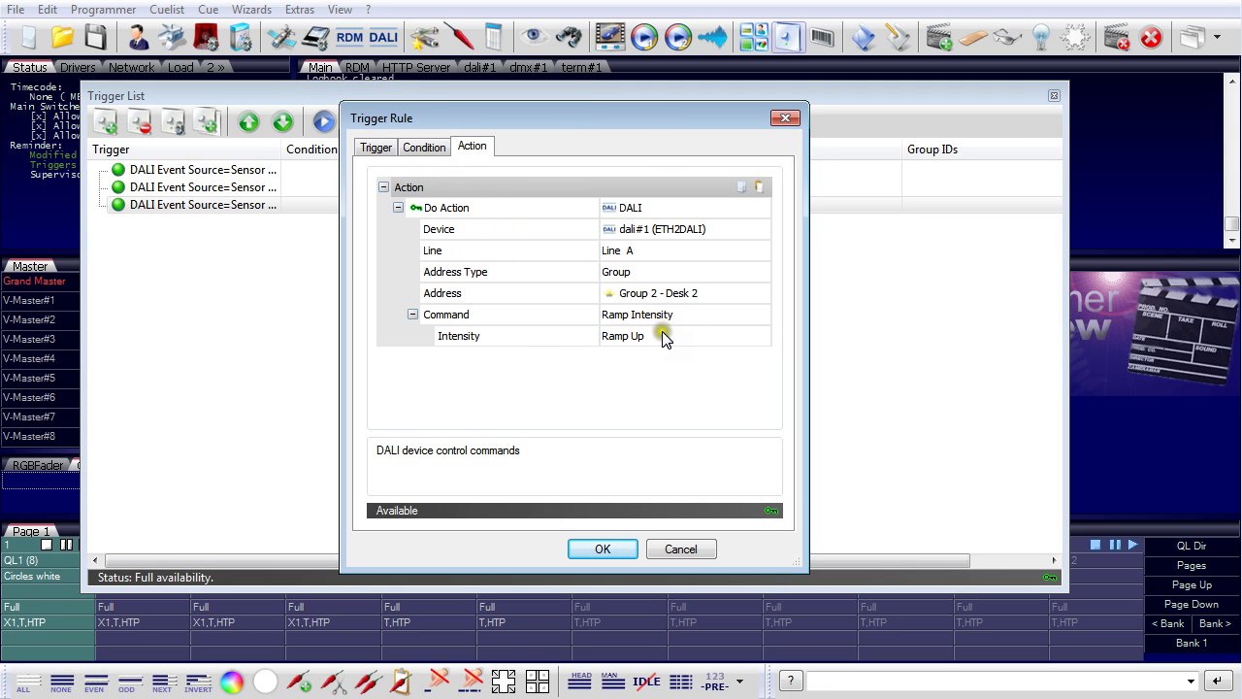
pyautogui.click(662, 335)
pyautogui.click(660, 333)
pyautogui.click(650, 380)
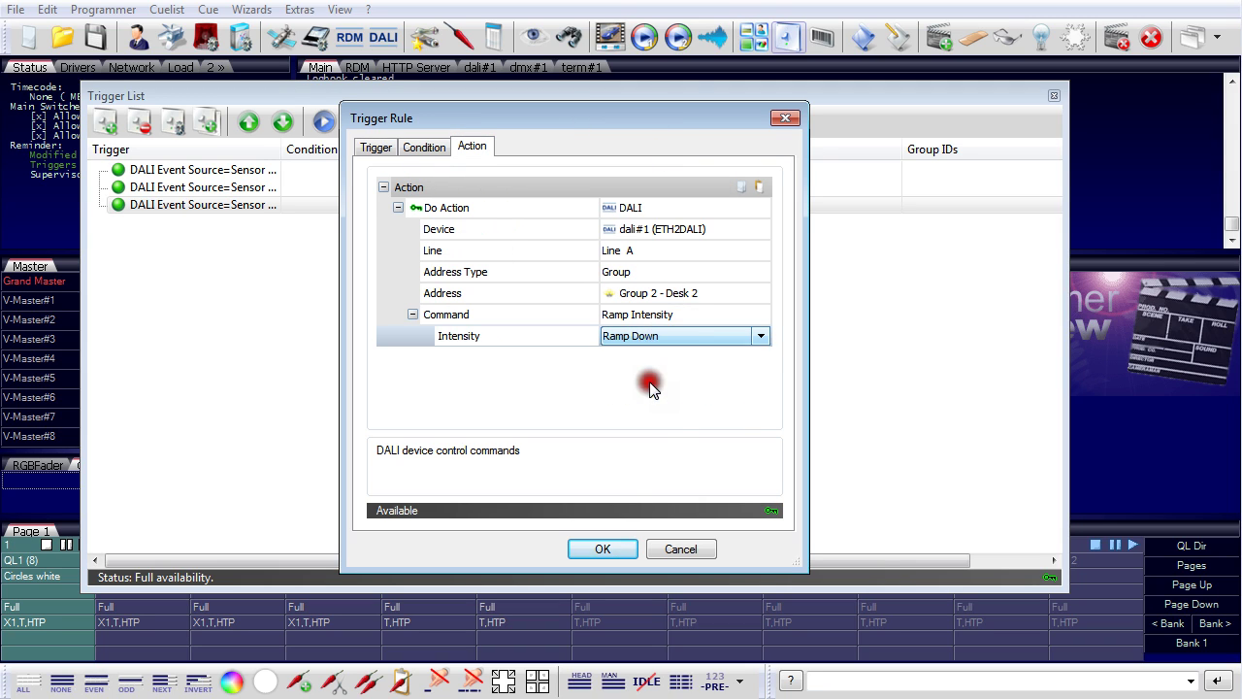
pyautogui.click(602, 549)
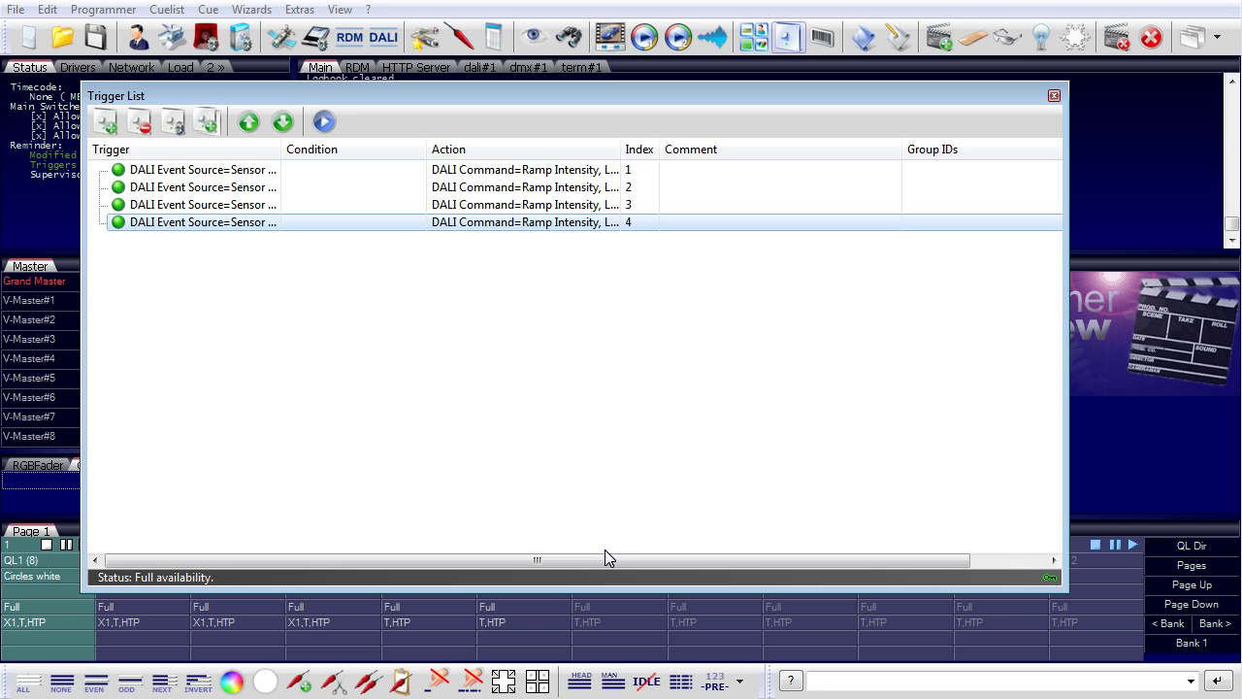
pyautogui.click(831, 499)
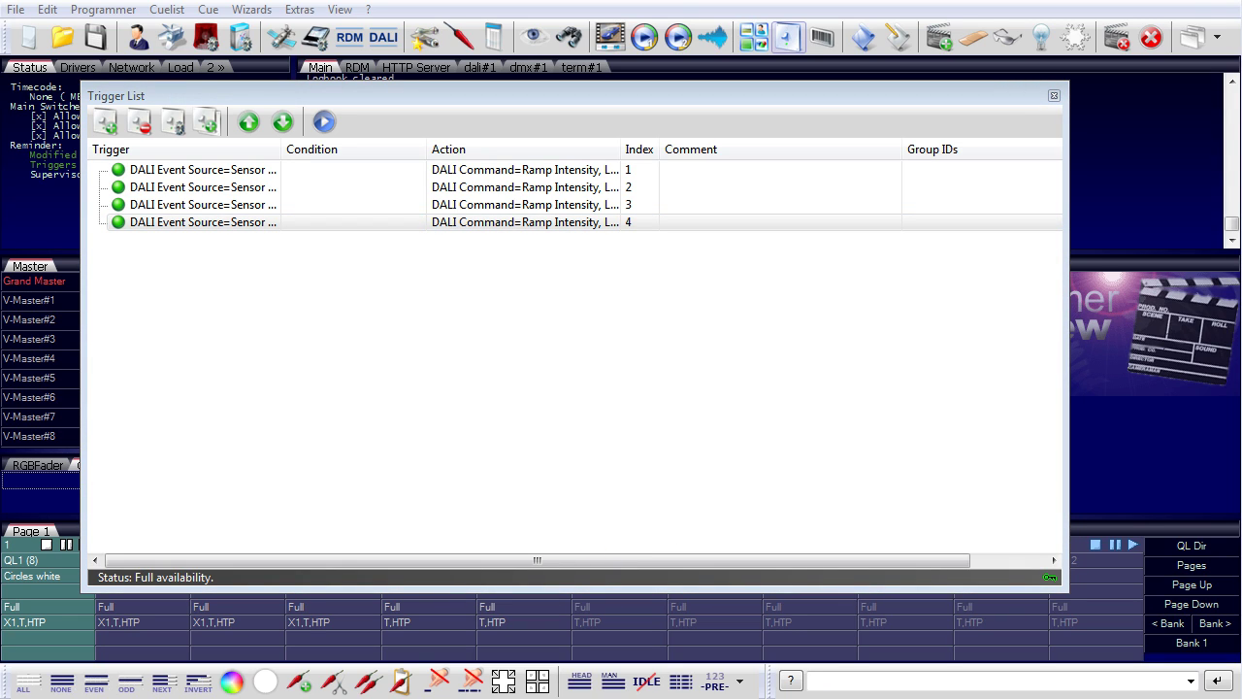
# Start a new trigger rule fired when Input 3 - Room is pressed (OnKeyPressed).
pyautogui.click(109, 124)
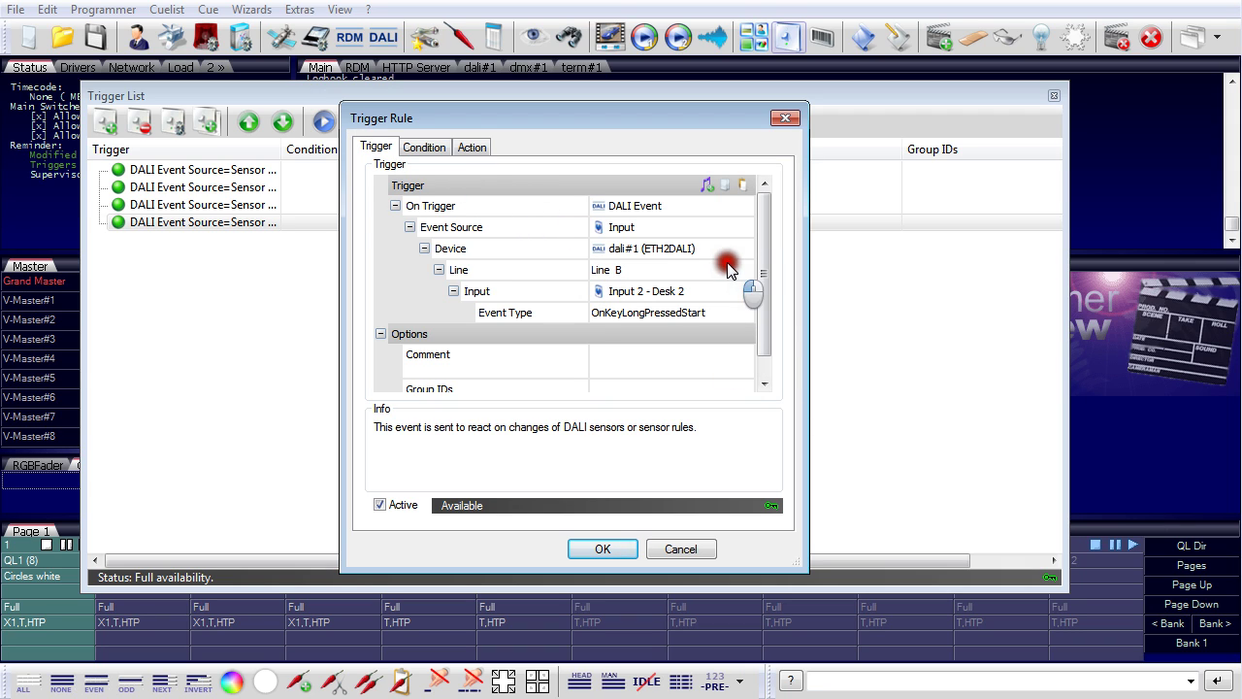
pyautogui.click(715, 291)
pyautogui.click(713, 293)
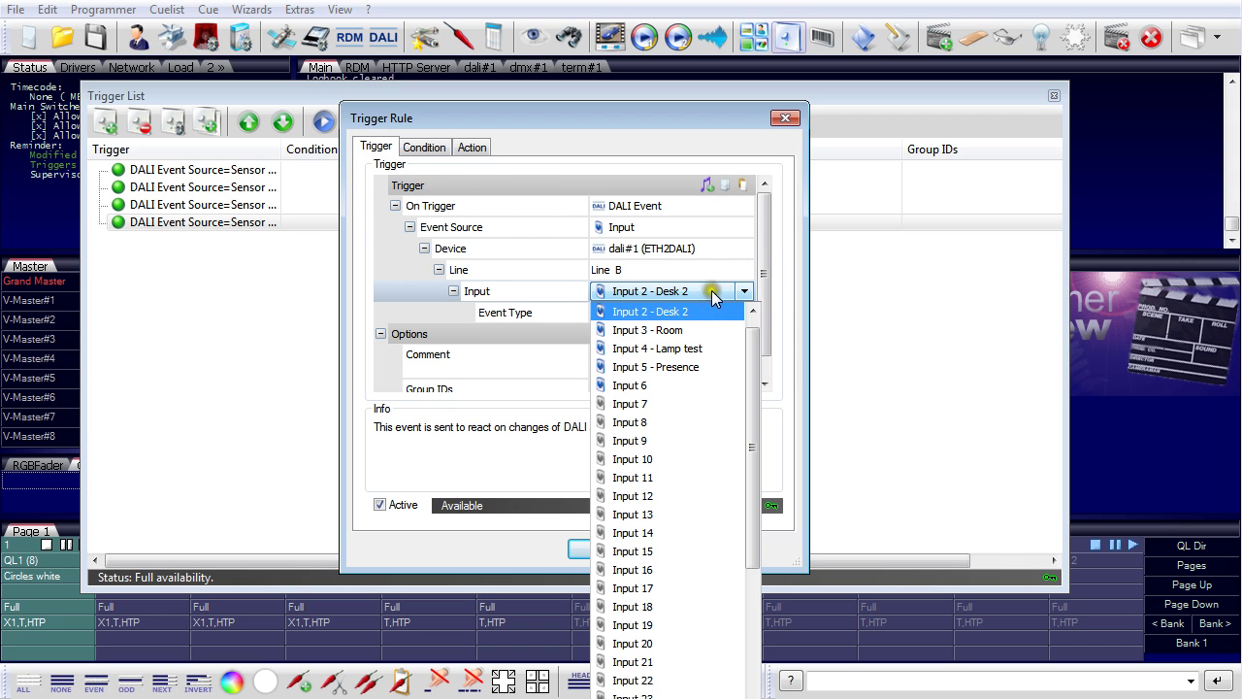
pyautogui.click(689, 329)
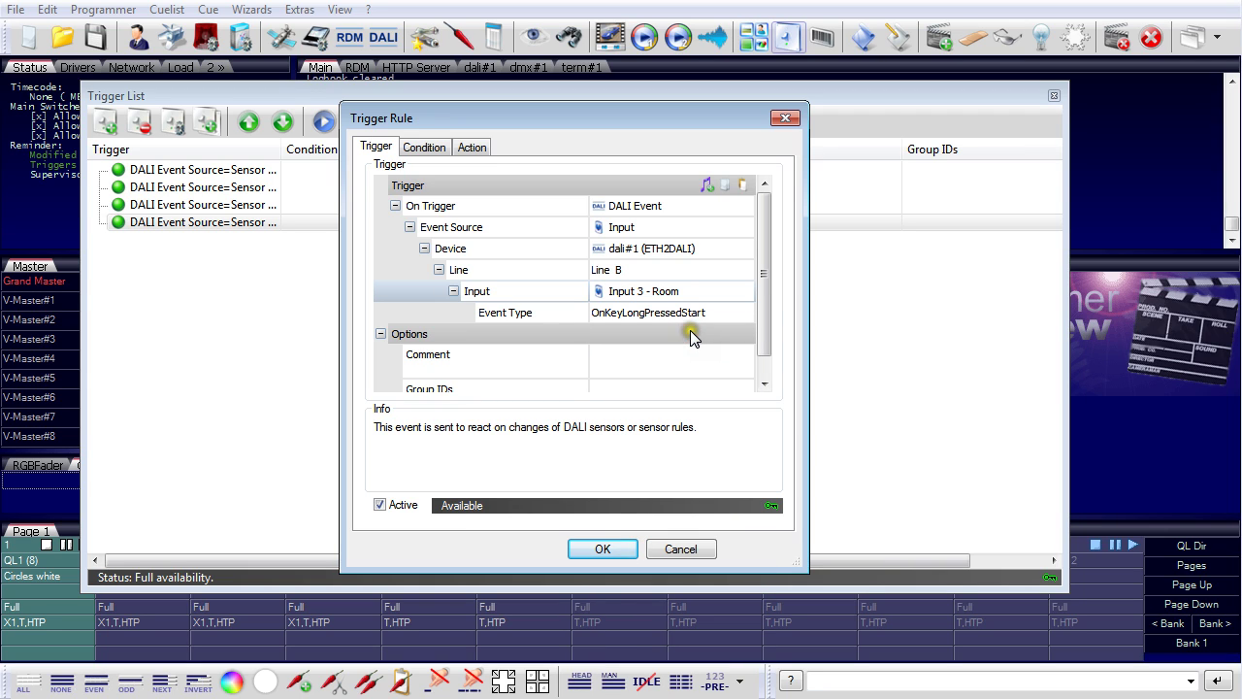
pyautogui.click(689, 312)
pyautogui.click(689, 312)
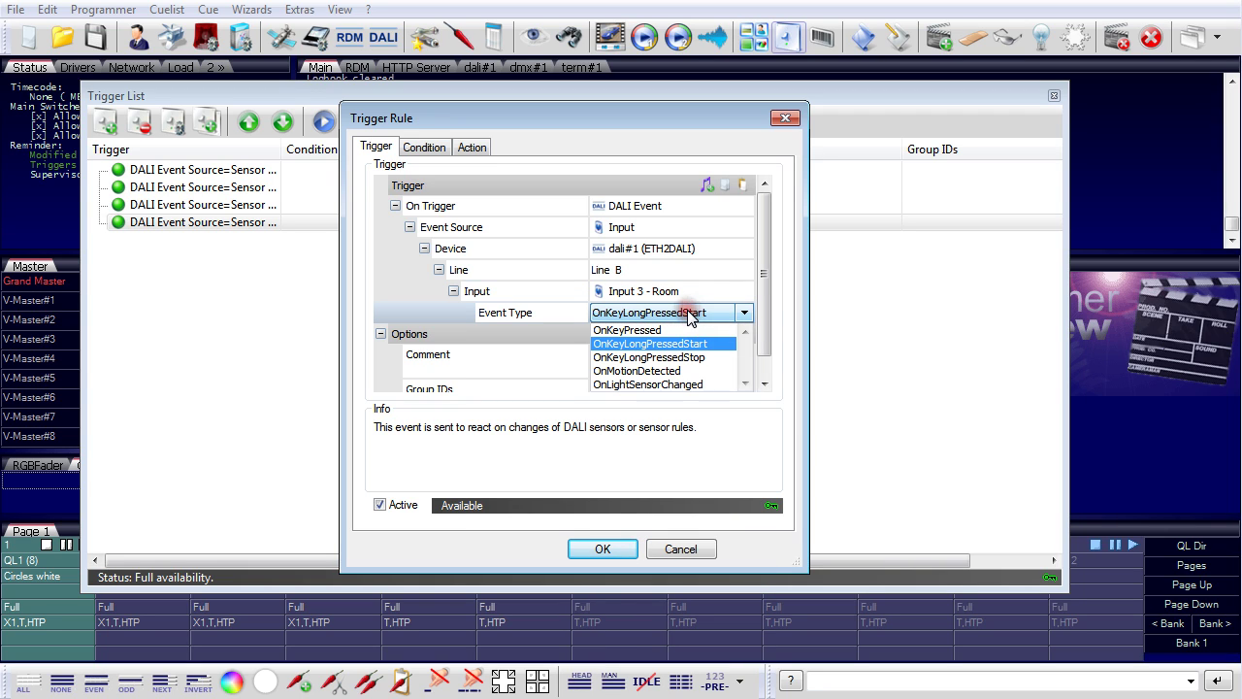
pyautogui.click(662, 330)
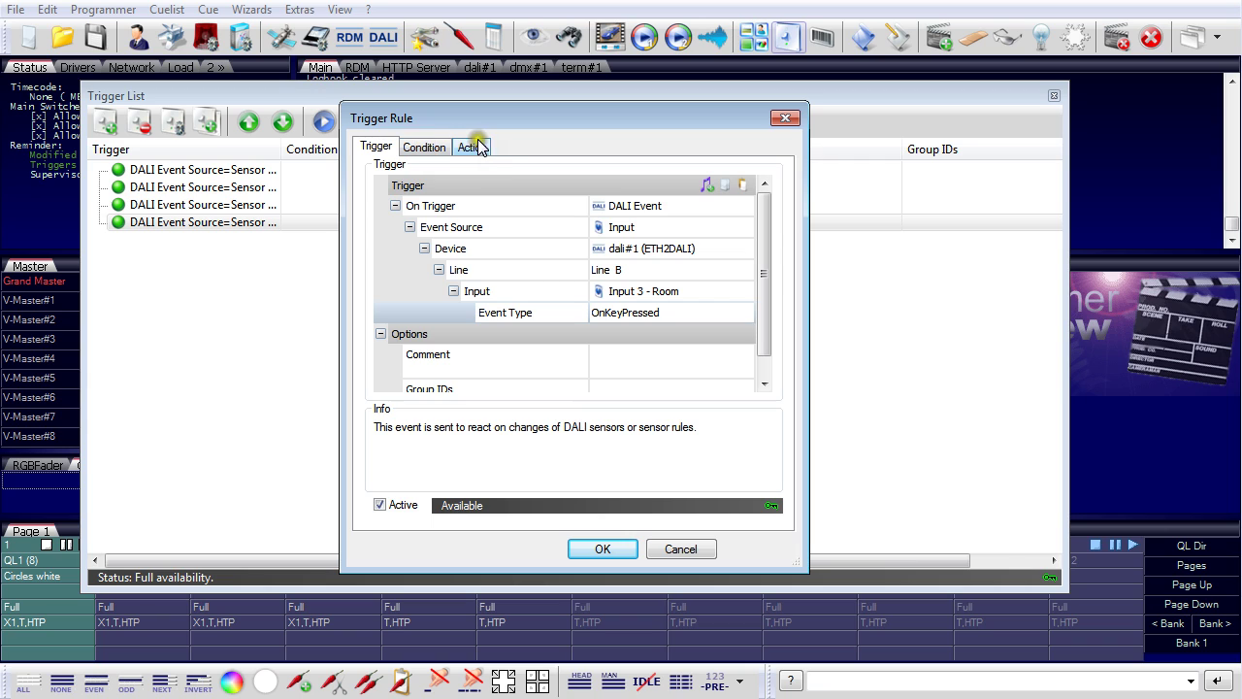
# Point the rule's DALI action at Group 3 - Room with the ramp set to Ramp Up.
pyautogui.click(477, 146)
pyautogui.click(692, 295)
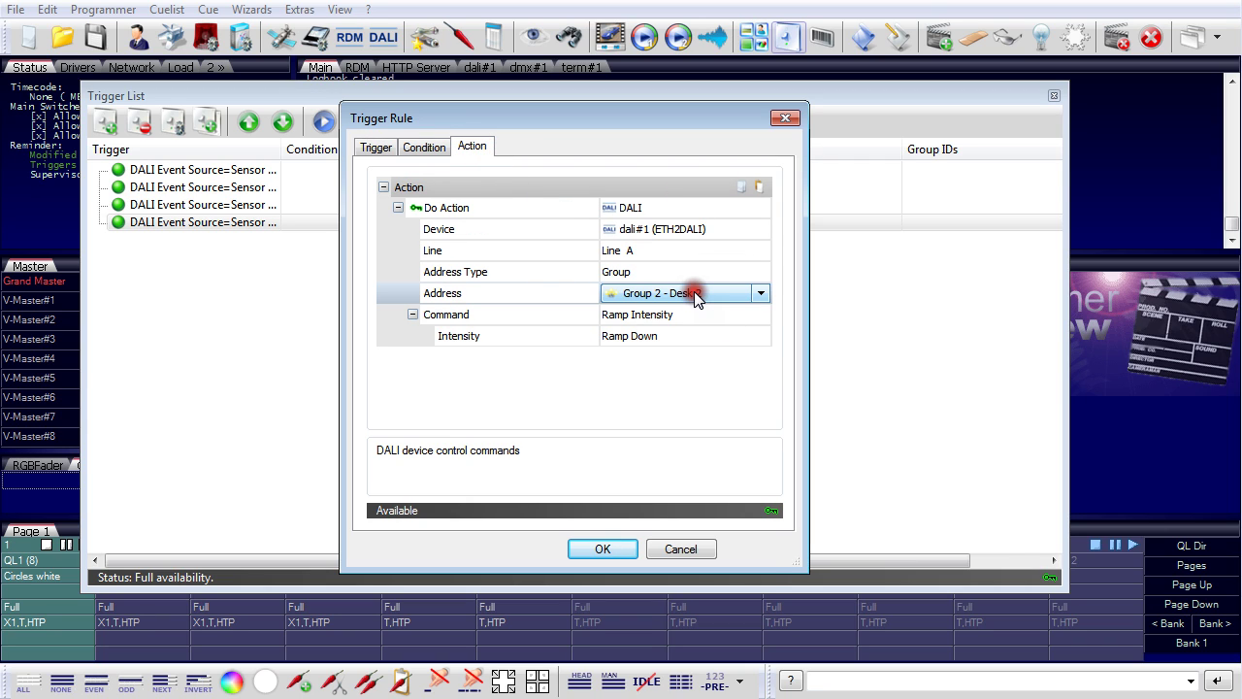
pyautogui.click(695, 295)
pyautogui.click(688, 350)
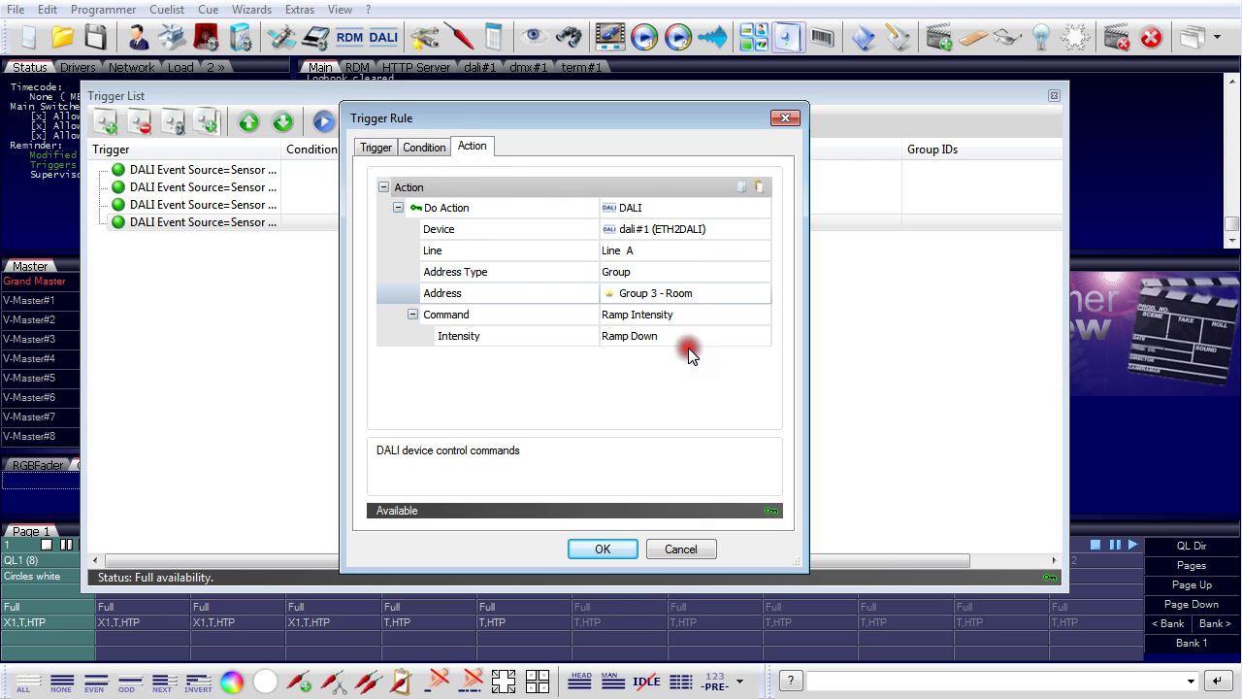
pyautogui.click(679, 333)
pyautogui.click(680, 333)
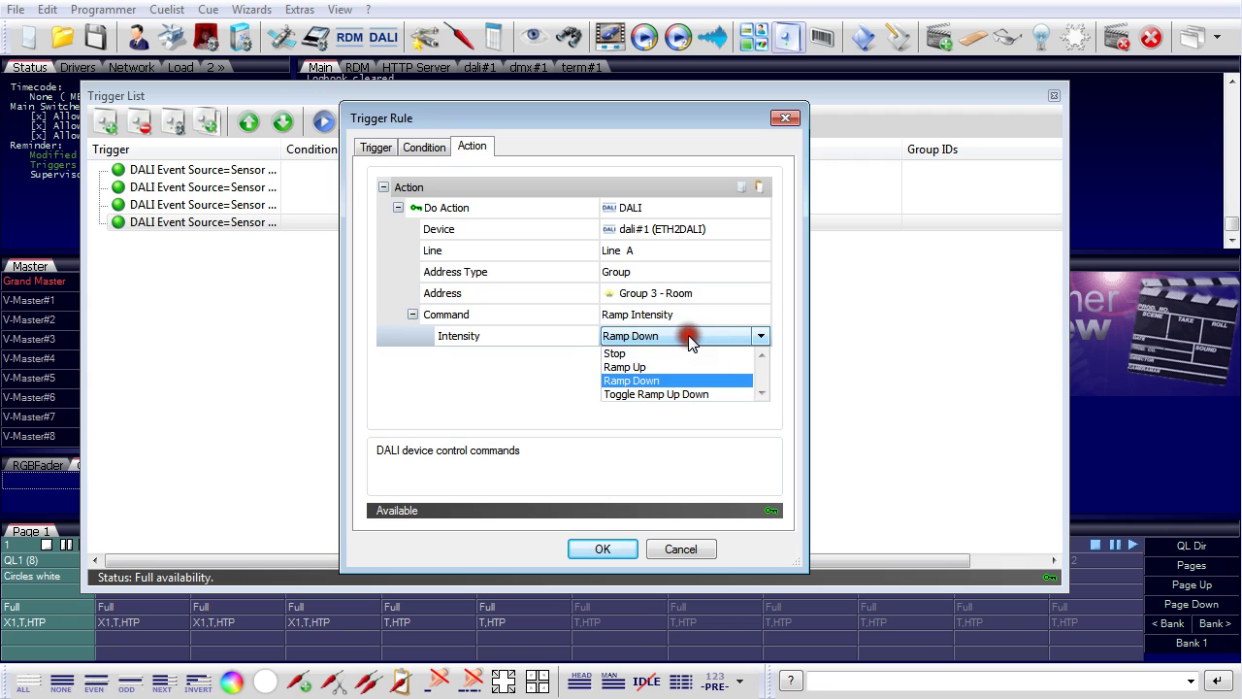
pyautogui.click(680, 369)
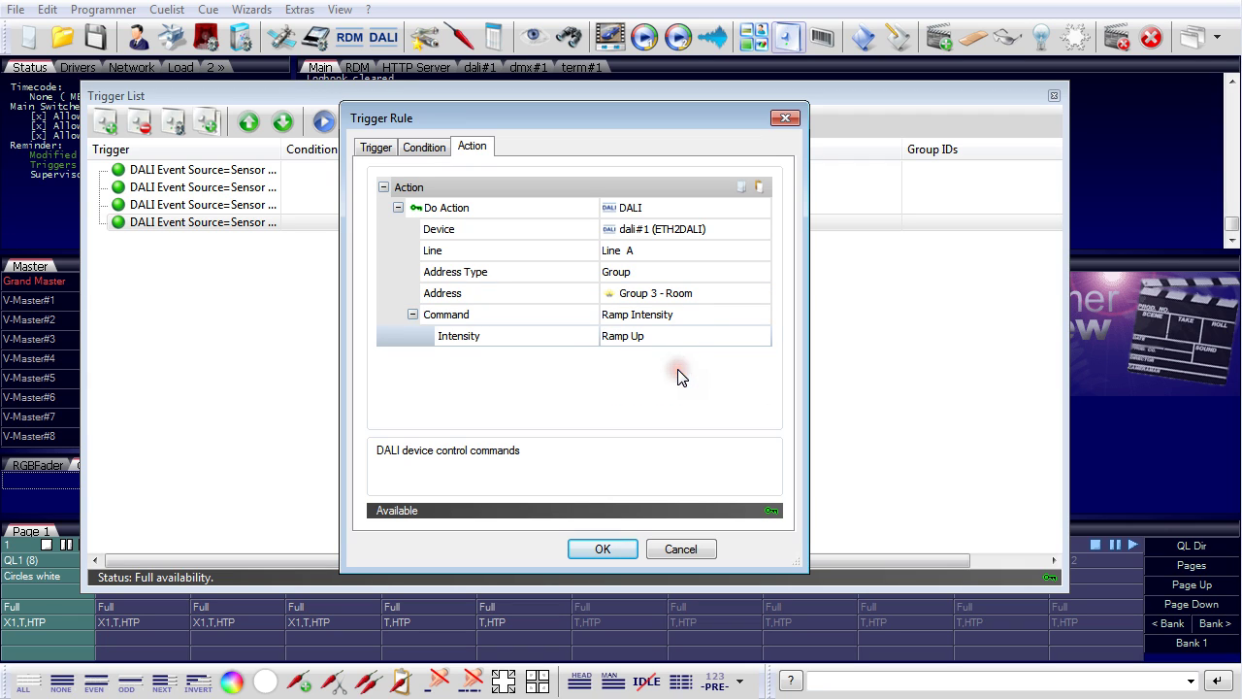
# Change the command to a fixed Intensity of 100% and save the rule.
pyautogui.click(696, 319)
pyautogui.click(698, 318)
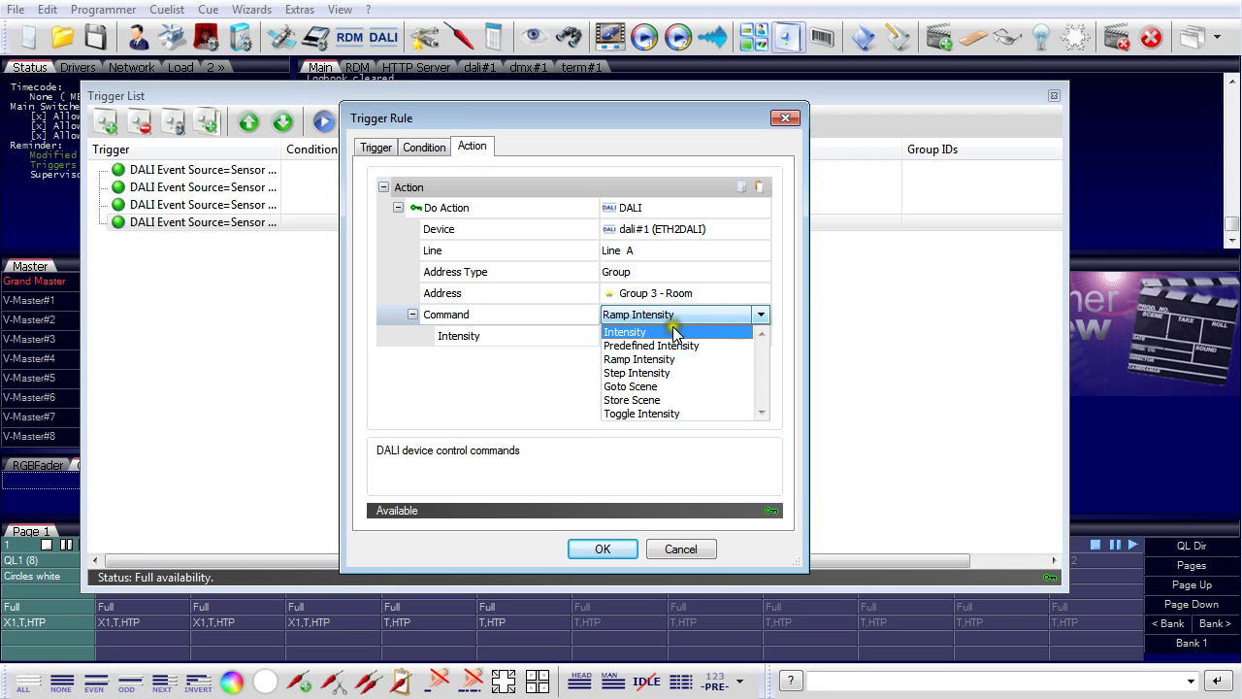
pyautogui.click(669, 330)
pyautogui.click(750, 357)
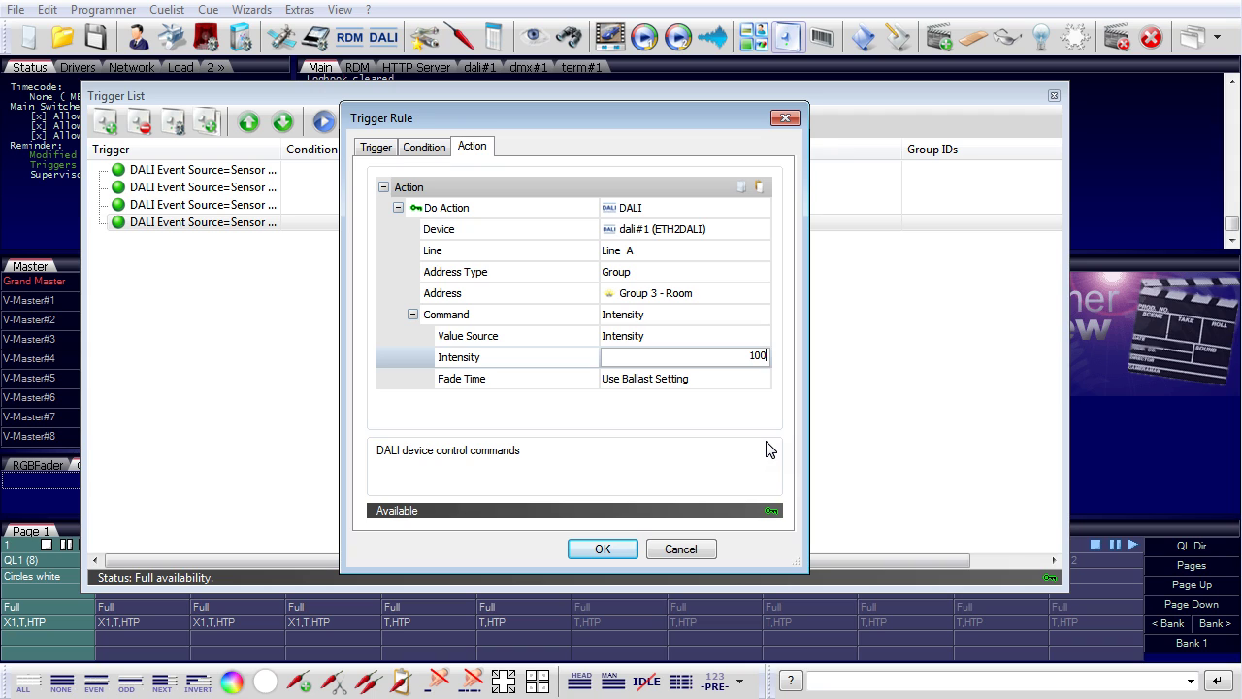
pyautogui.press('Return')
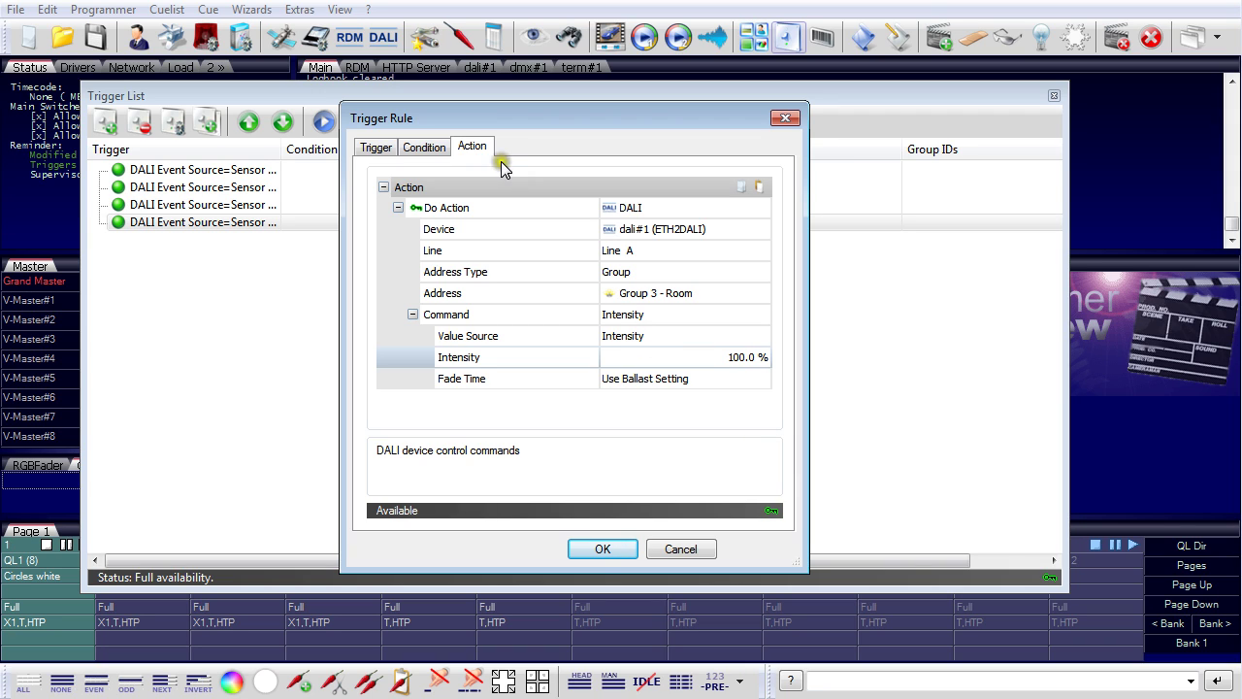
pyautogui.click(602, 548)
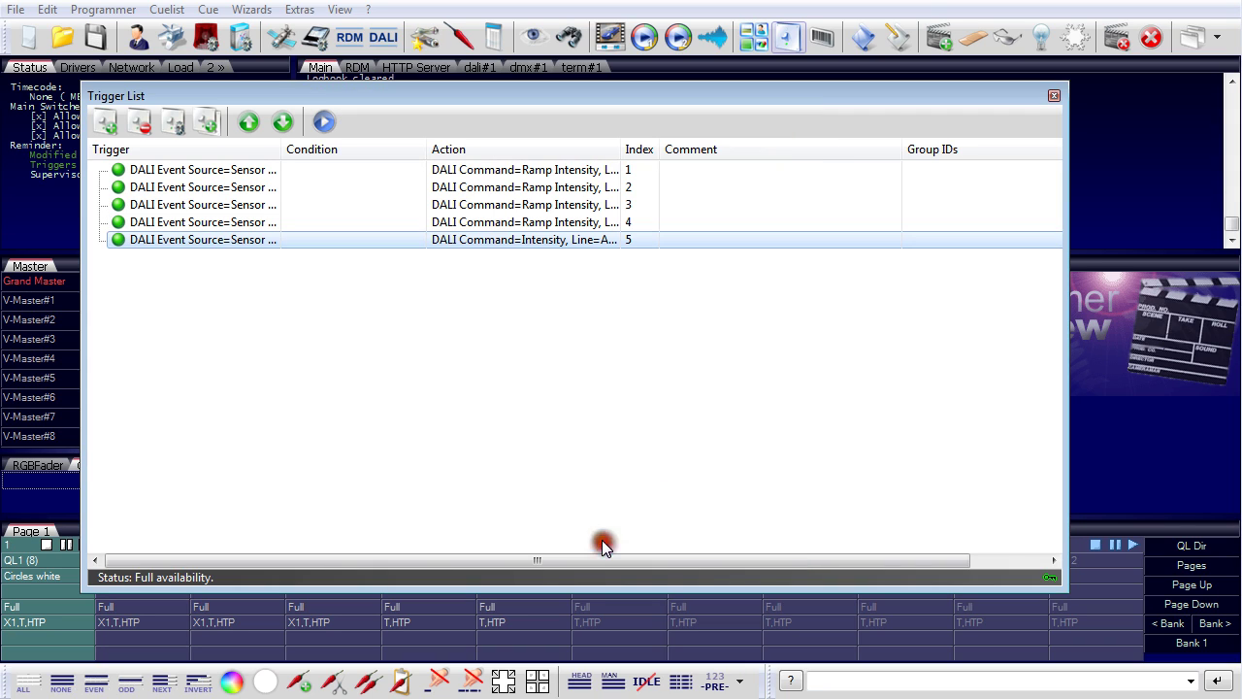
# Add a rule where OnKeyLongPressedStart on Input 3 dims Group 3 - Room to 0.1 %.
pyautogui.click(107, 121)
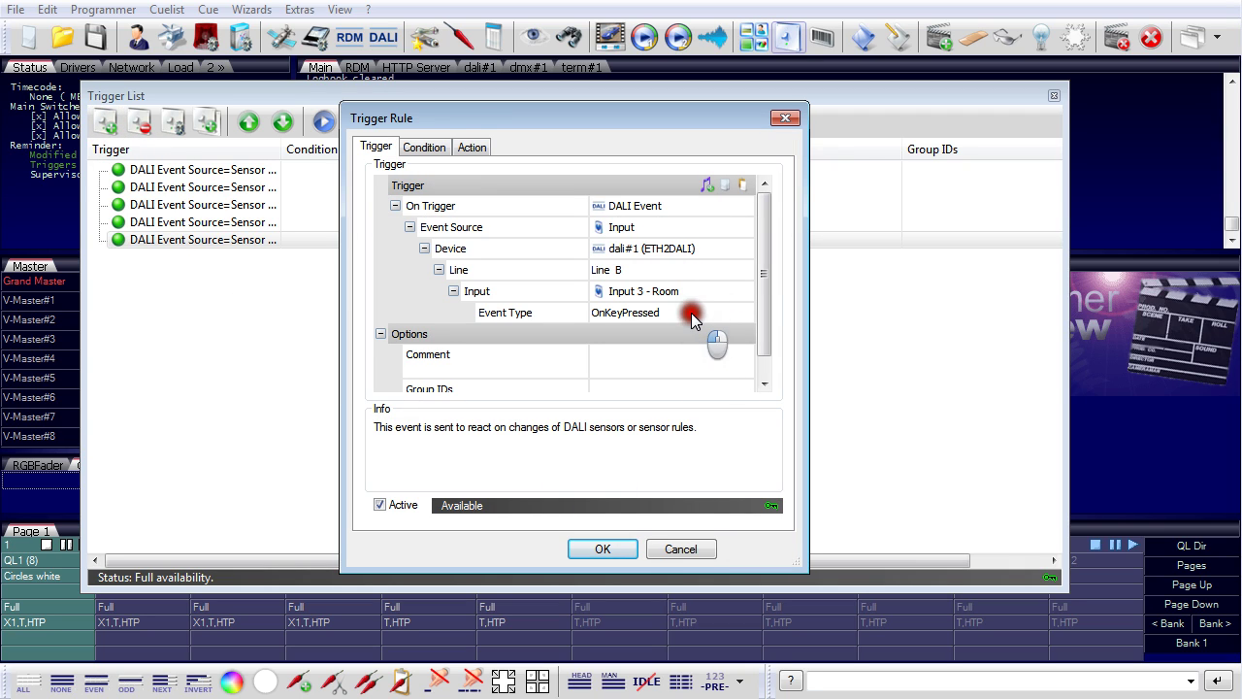
pyautogui.click(686, 314)
pyautogui.click(686, 314)
pyautogui.click(684, 343)
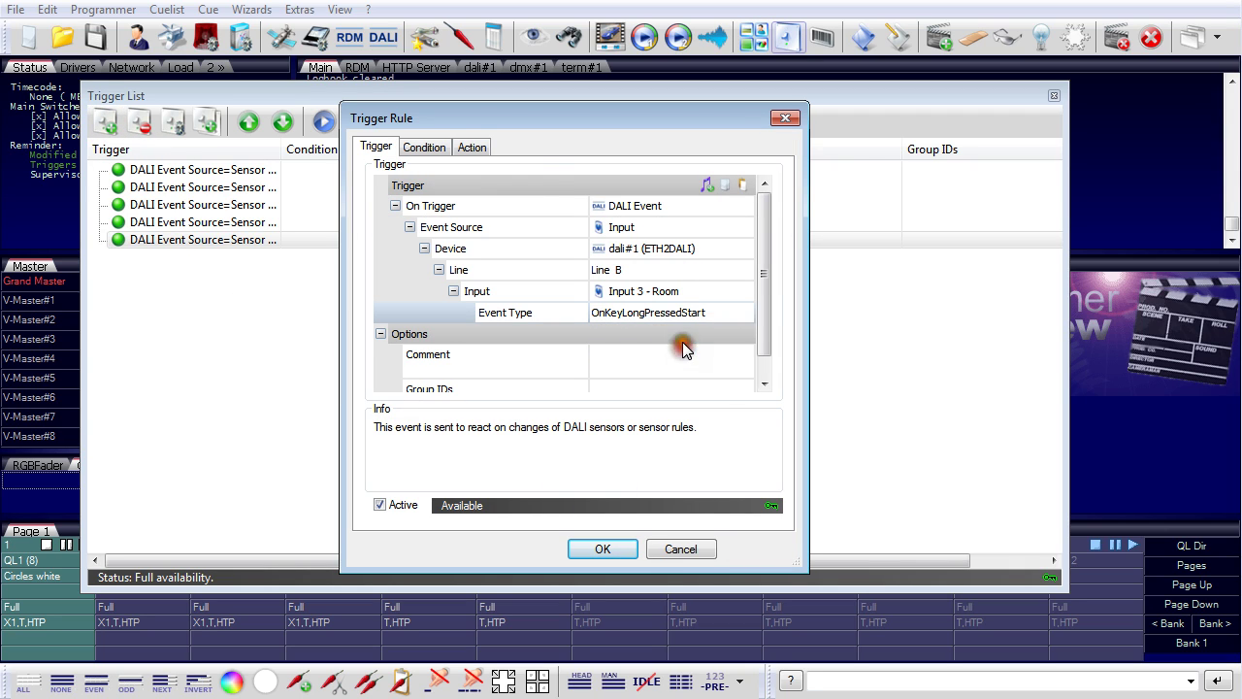
pyautogui.click(476, 147)
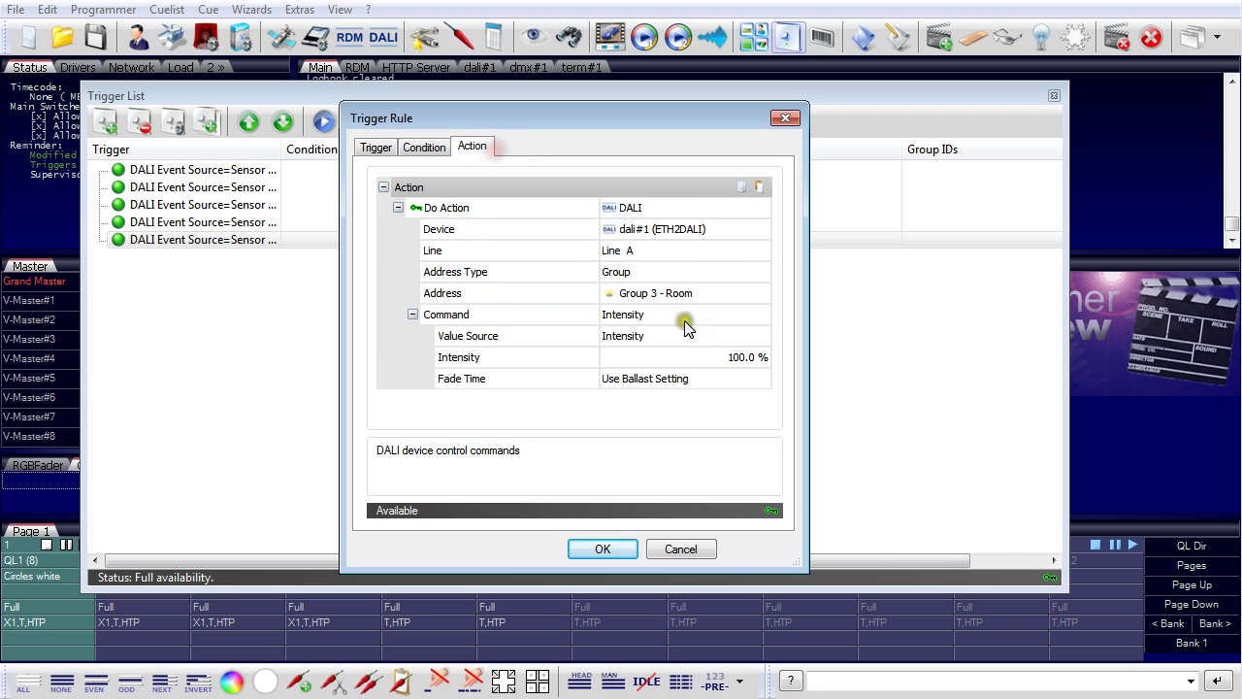
pyautogui.click(743, 356)
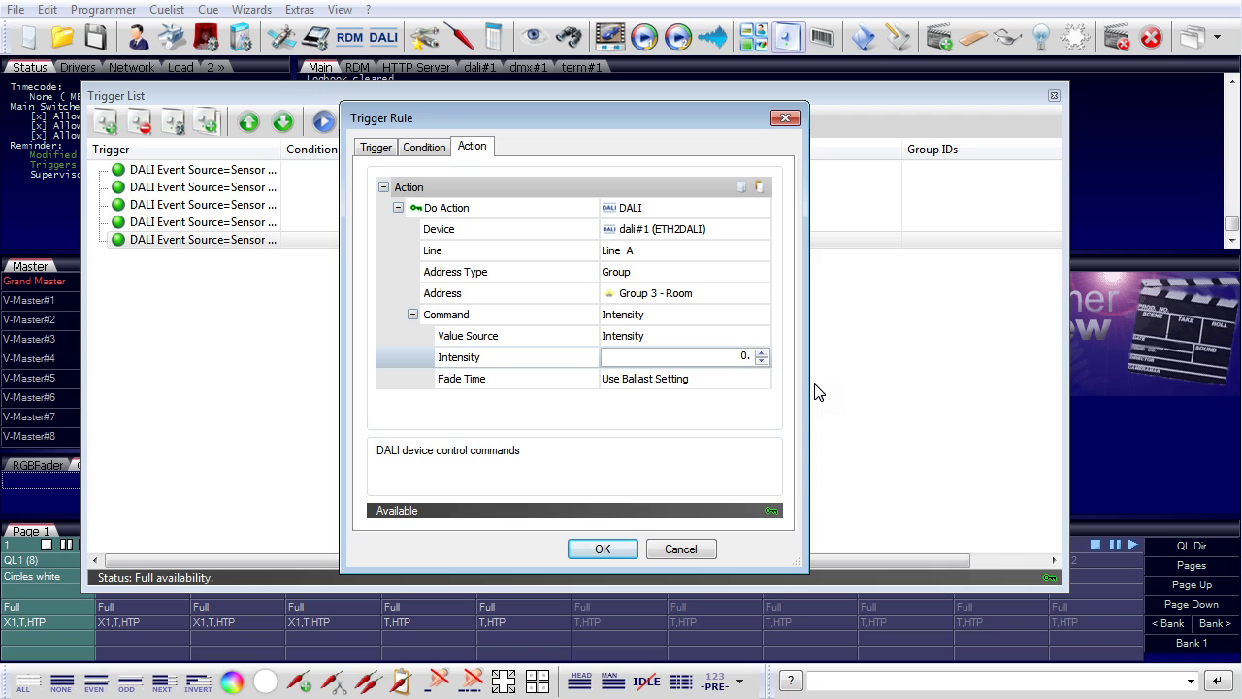
pyautogui.press('Return')
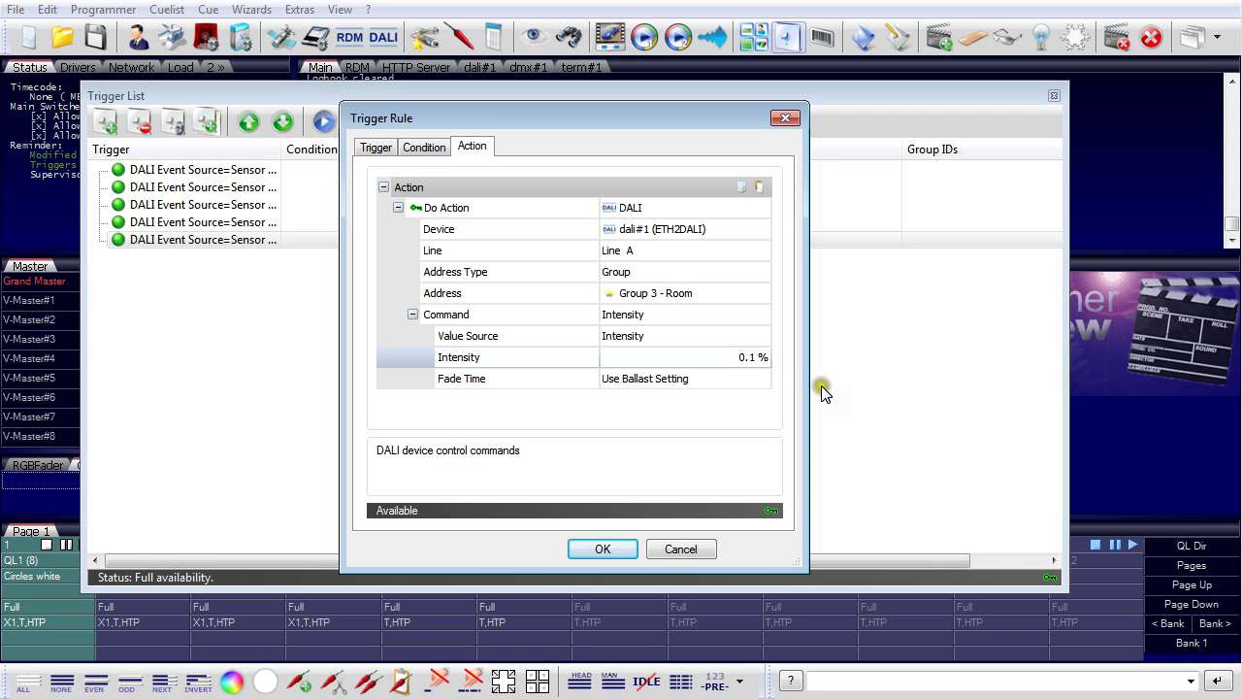
pyautogui.click(375, 148)
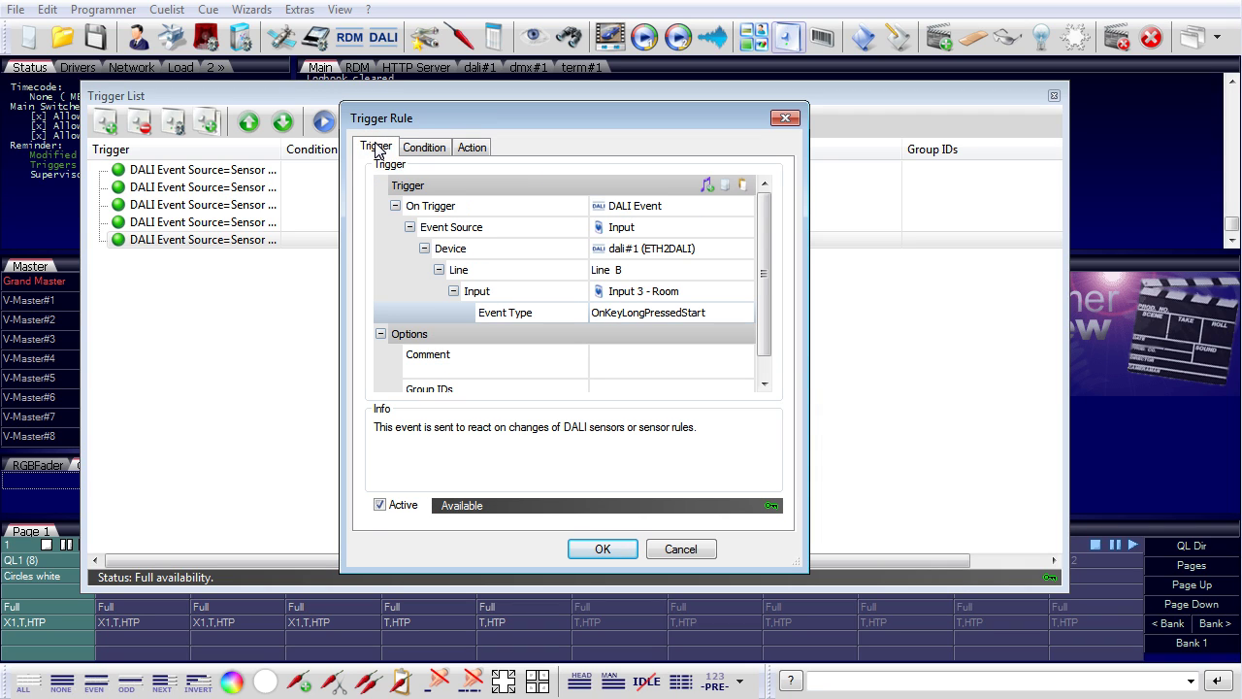
pyautogui.click(476, 148)
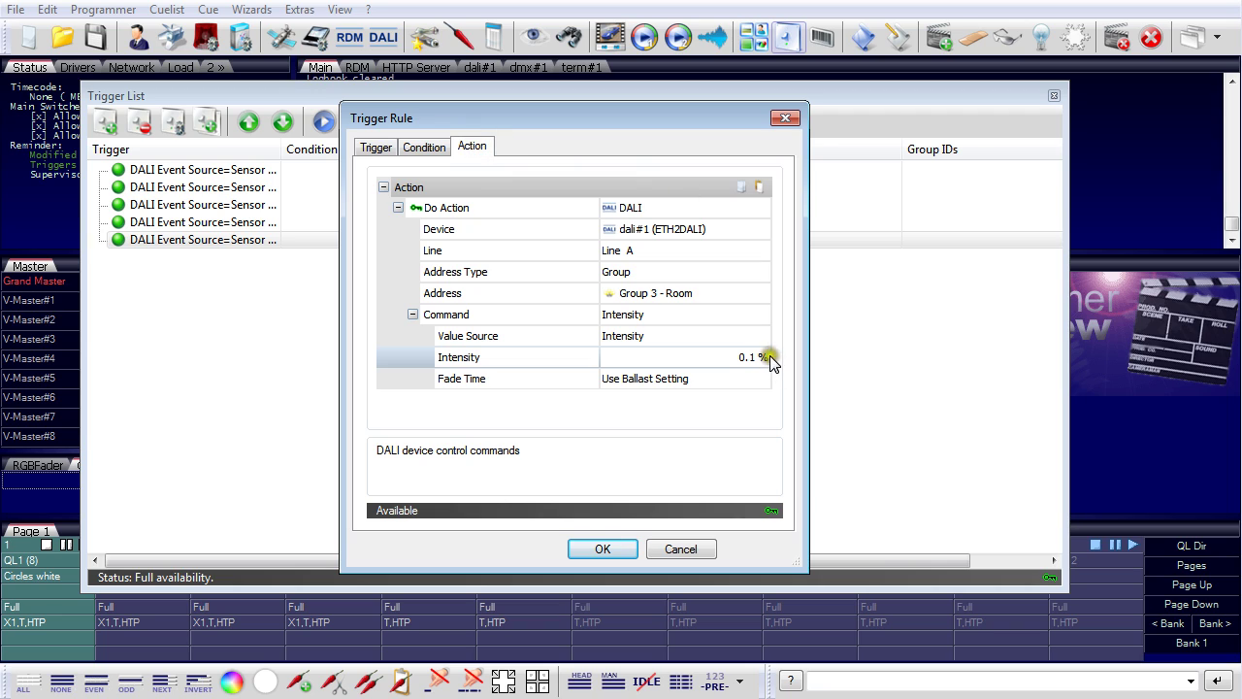
pyautogui.click(607, 550)
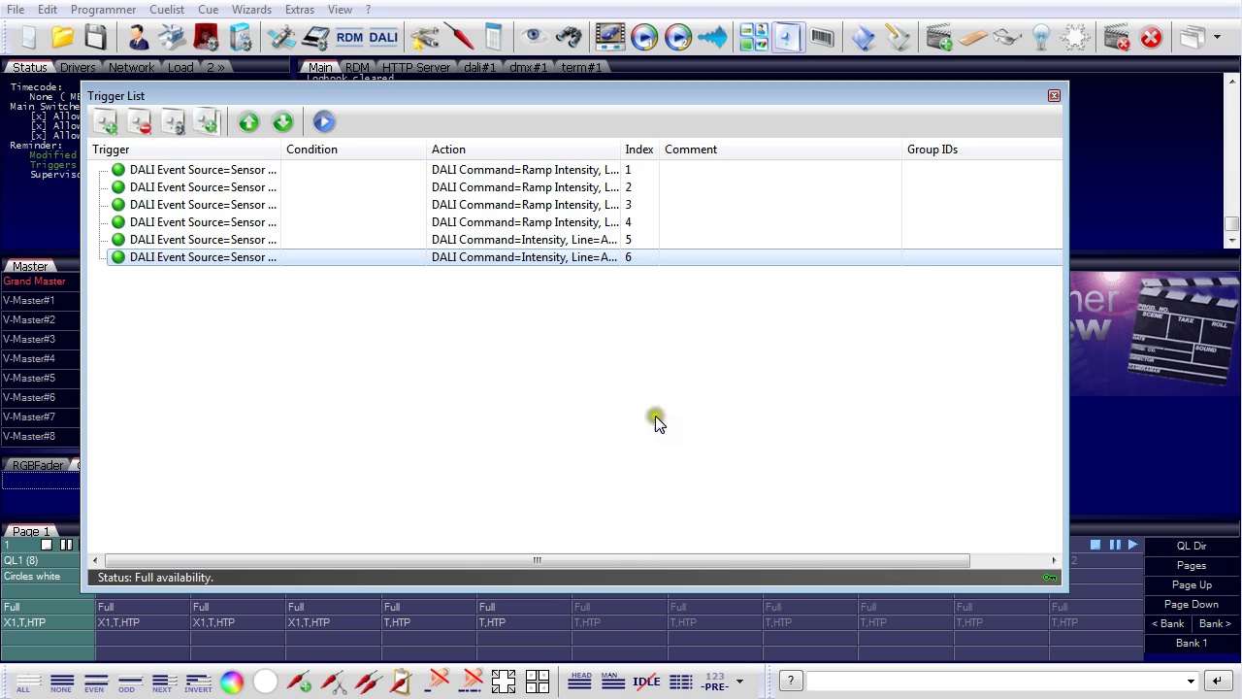
# Close the trigger list and open cuelist QL5 'Lamp test' to view its cues.
pyautogui.click(1054, 95)
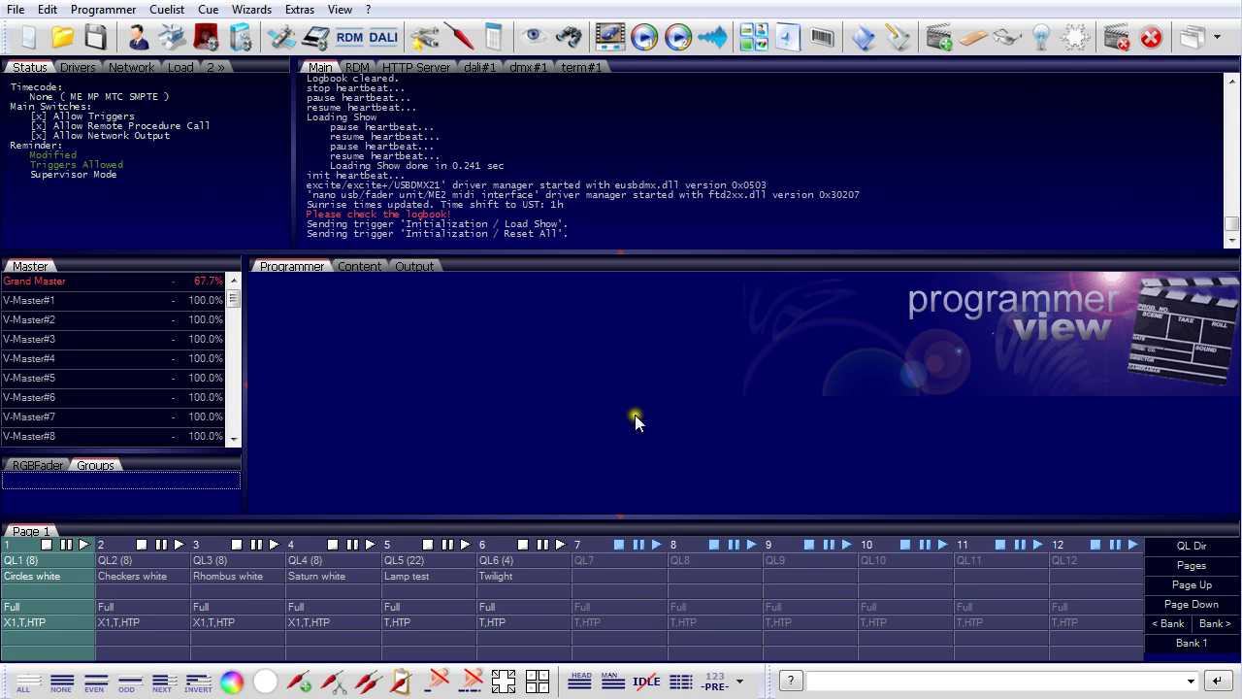
pyautogui.click(432, 557)
pyautogui.doubleClick(442, 578)
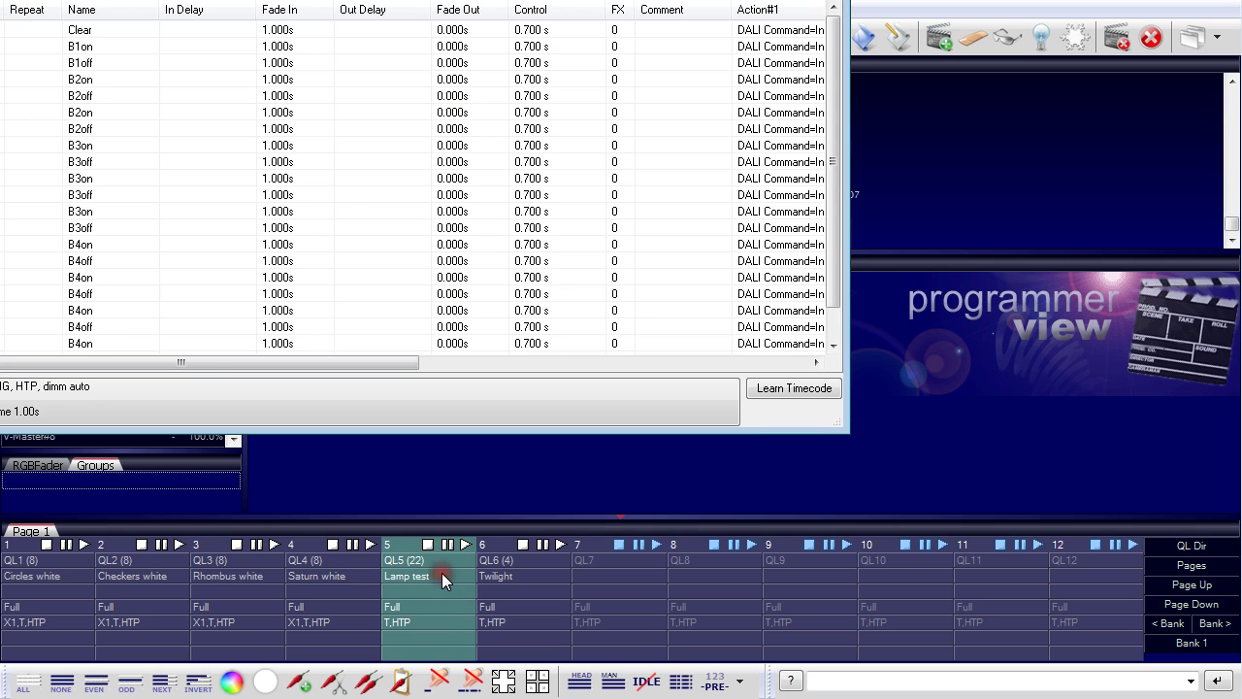
pyautogui.moveTo(902, 2); pyautogui.dragTo(900, 120)
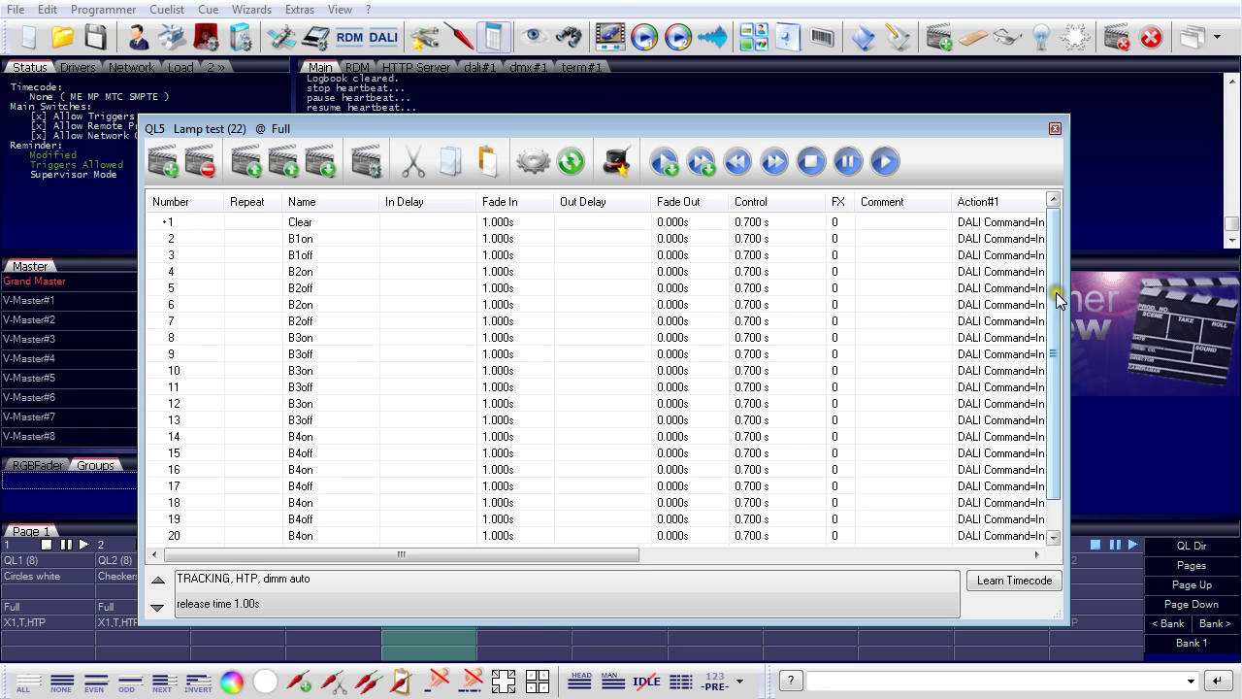
pyautogui.scroll(-1, 1039, 336)
pyautogui.scroll(1, 1036, 350)
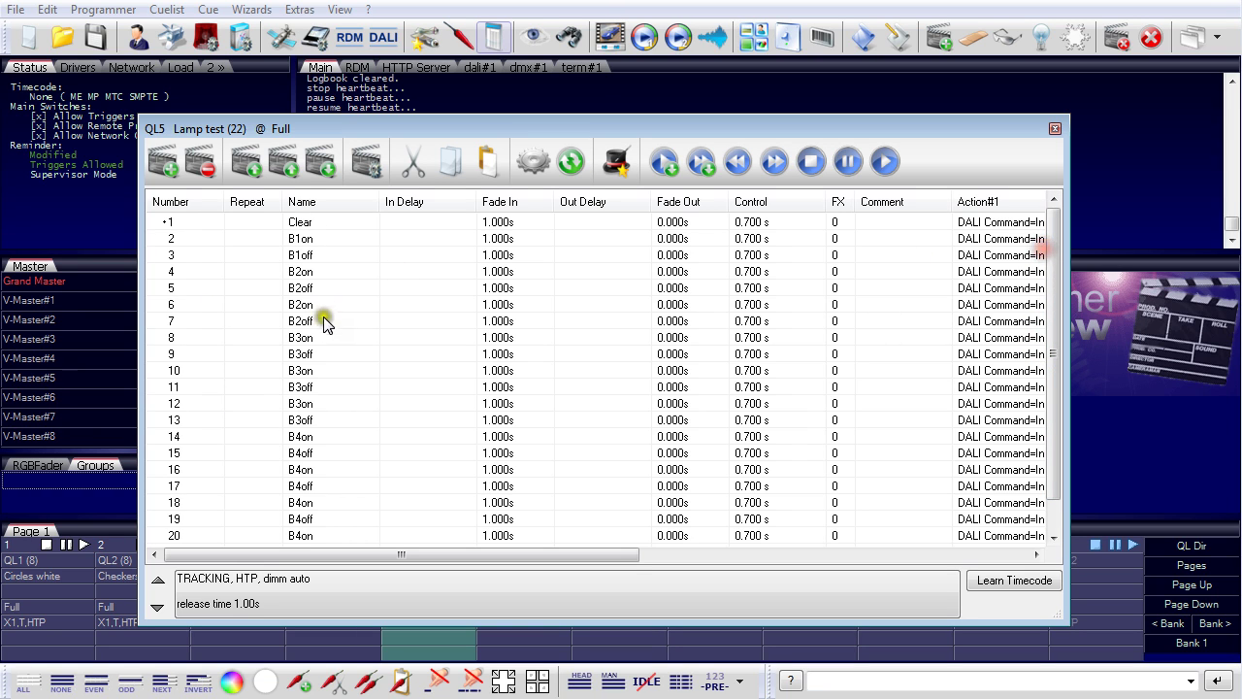
# Inspect the Action#1 DALI command of cue 2 'B1on', then close its properties.
pyautogui.click(329, 238)
pyautogui.doubleClick(329, 237)
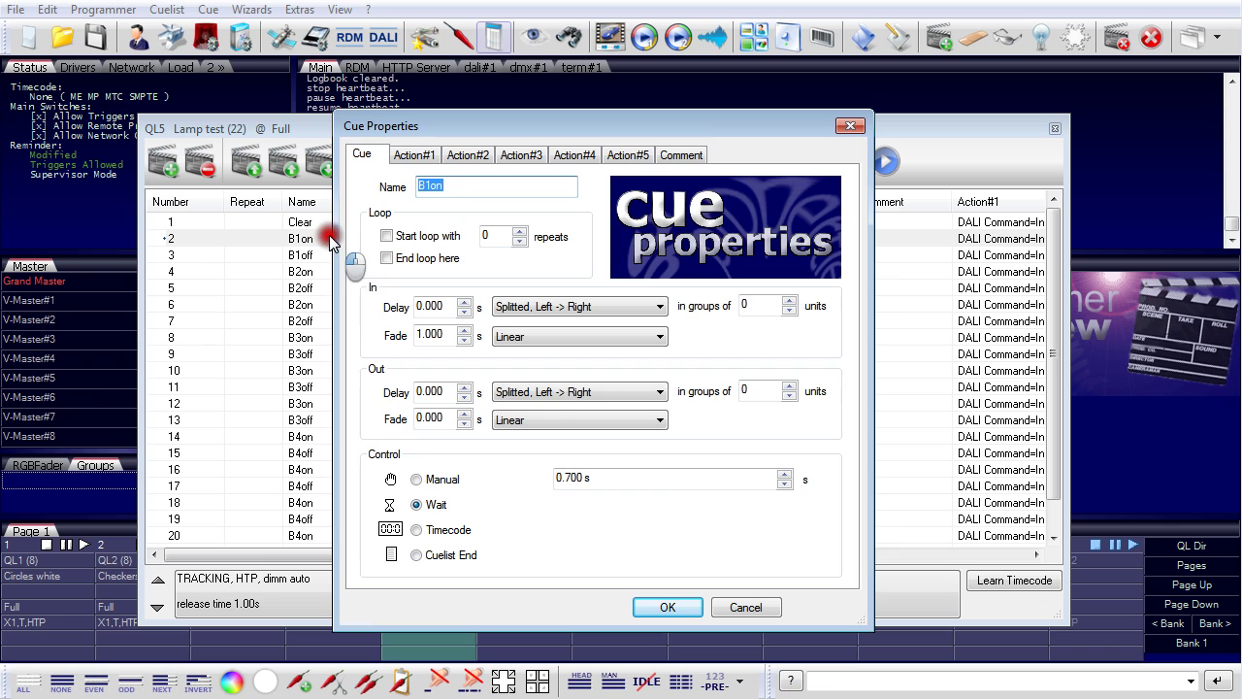
pyautogui.click(415, 155)
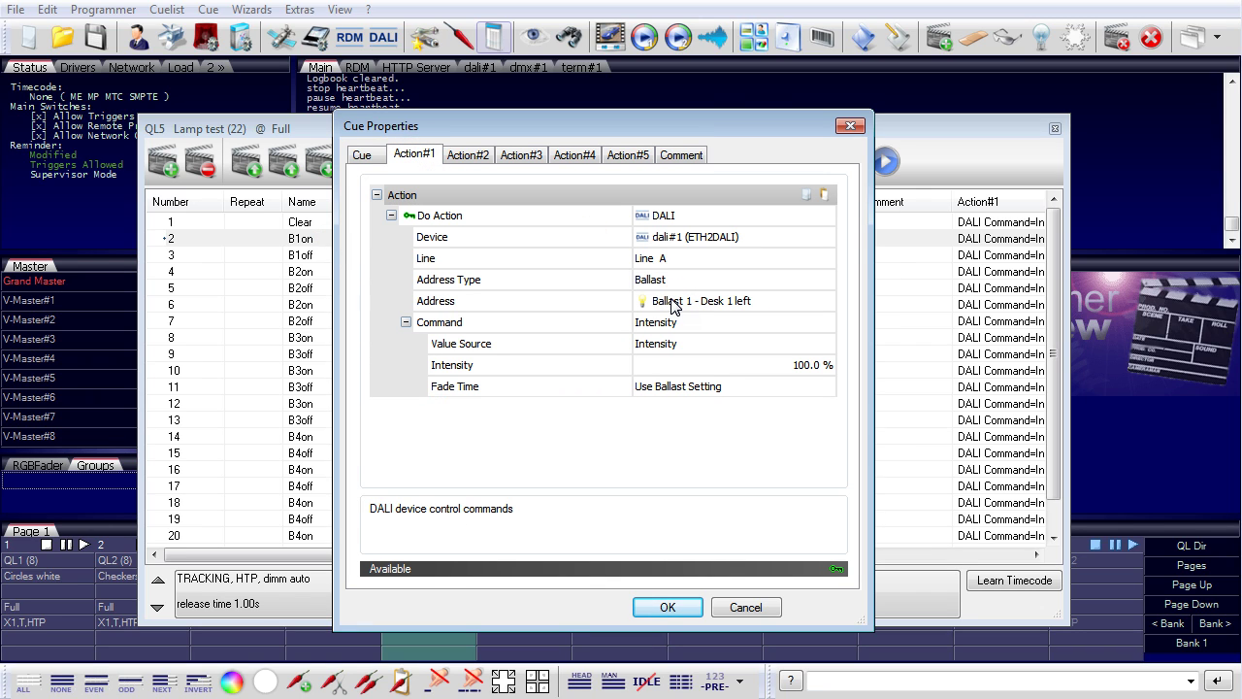
pyautogui.click(679, 605)
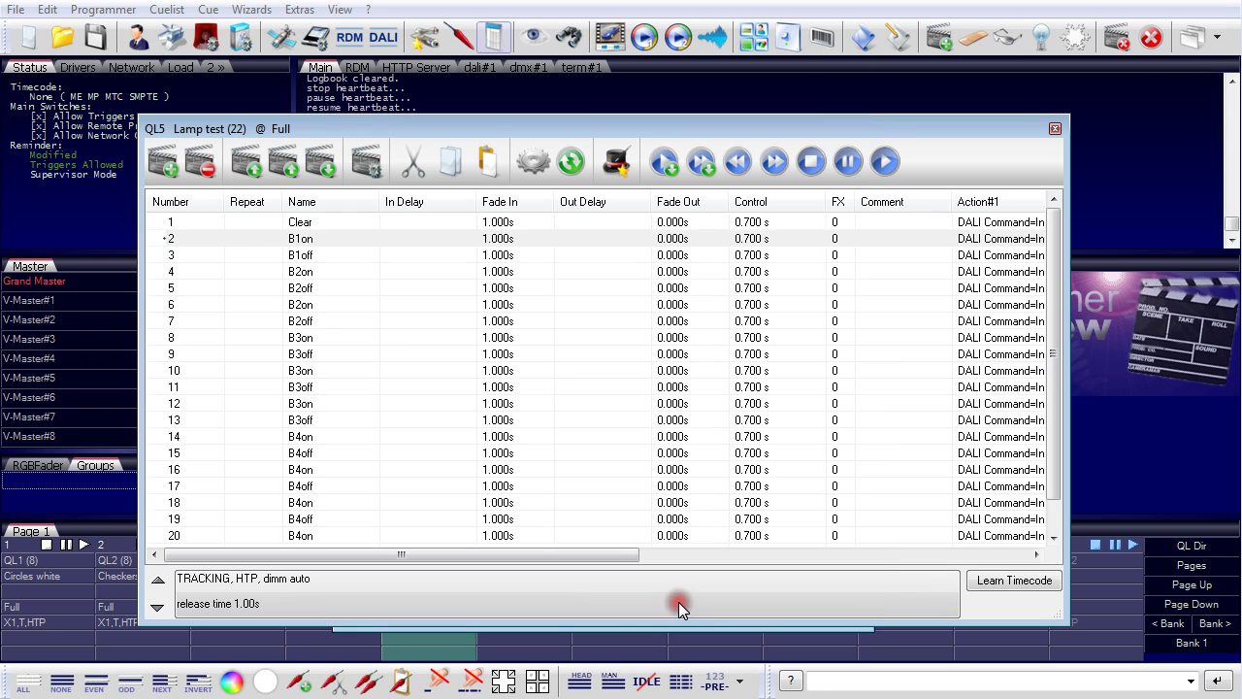
pyautogui.click(317, 230)
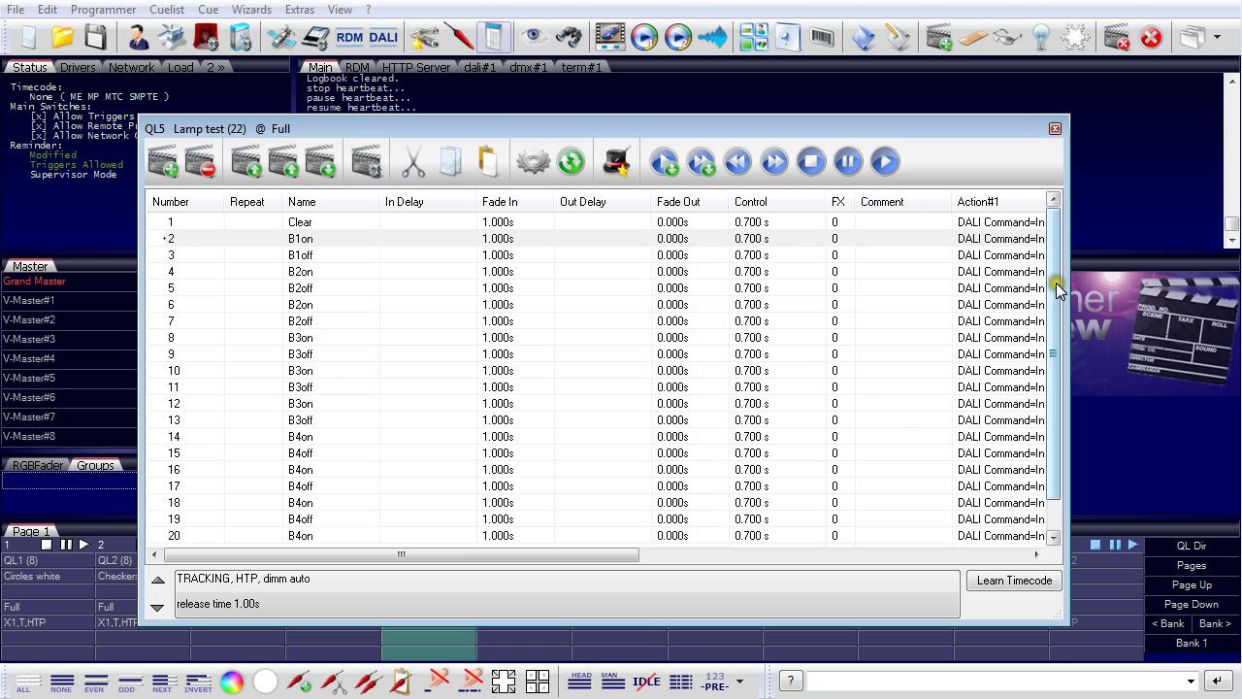
# Scroll through the remaining Lamp test cues and close the QL5 window.
pyautogui.moveTo(1054, 284); pyautogui.dragTo(1042, 245)
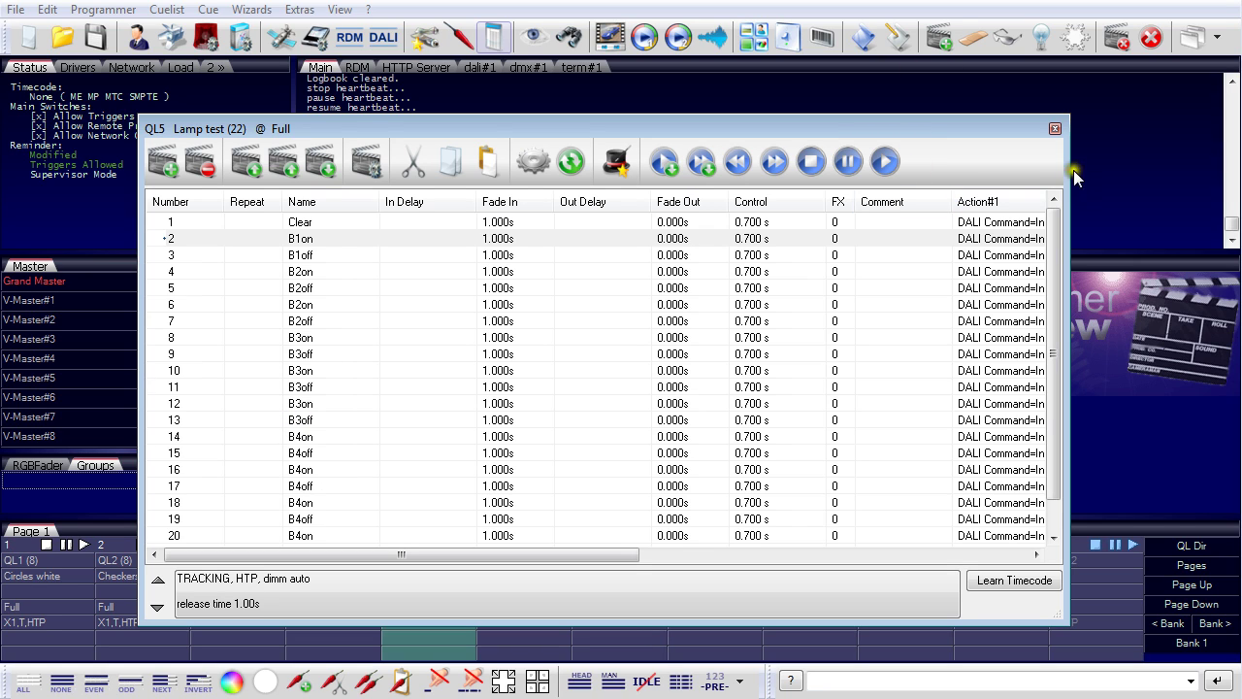
pyautogui.click(1055, 130)
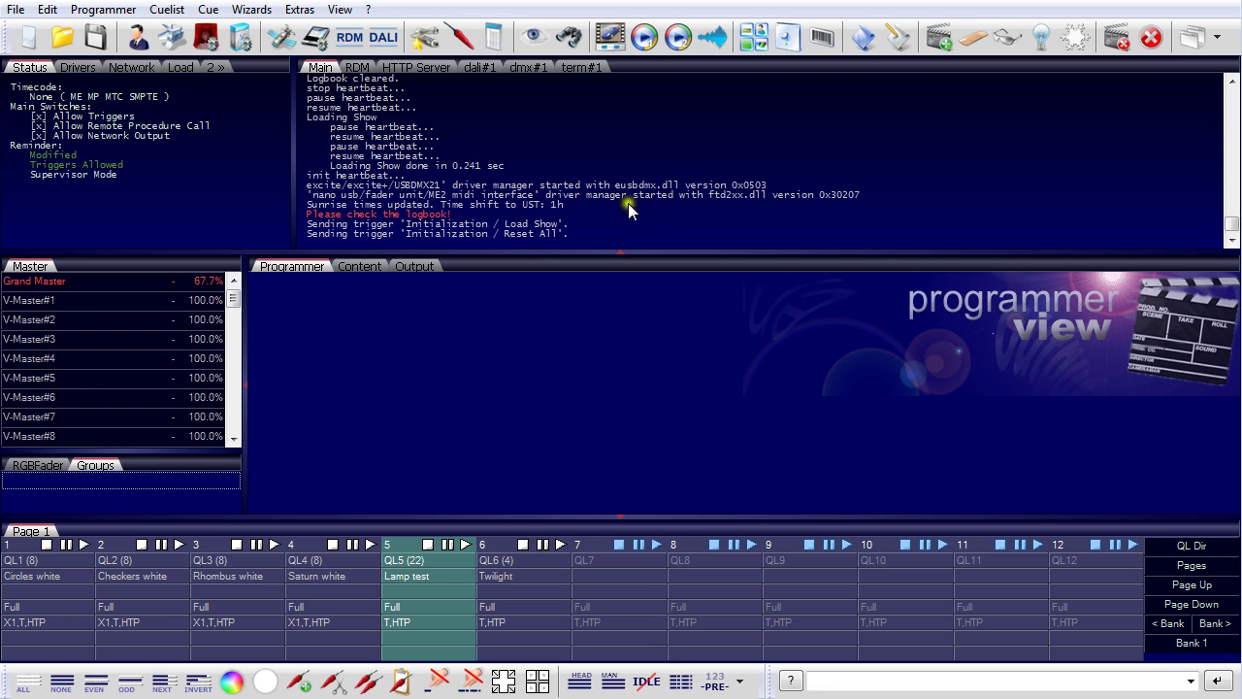
# Add a new trigger rule fired by Input 4 - Lamp test on OnKeyPressed.
pyautogui.click(788, 37)
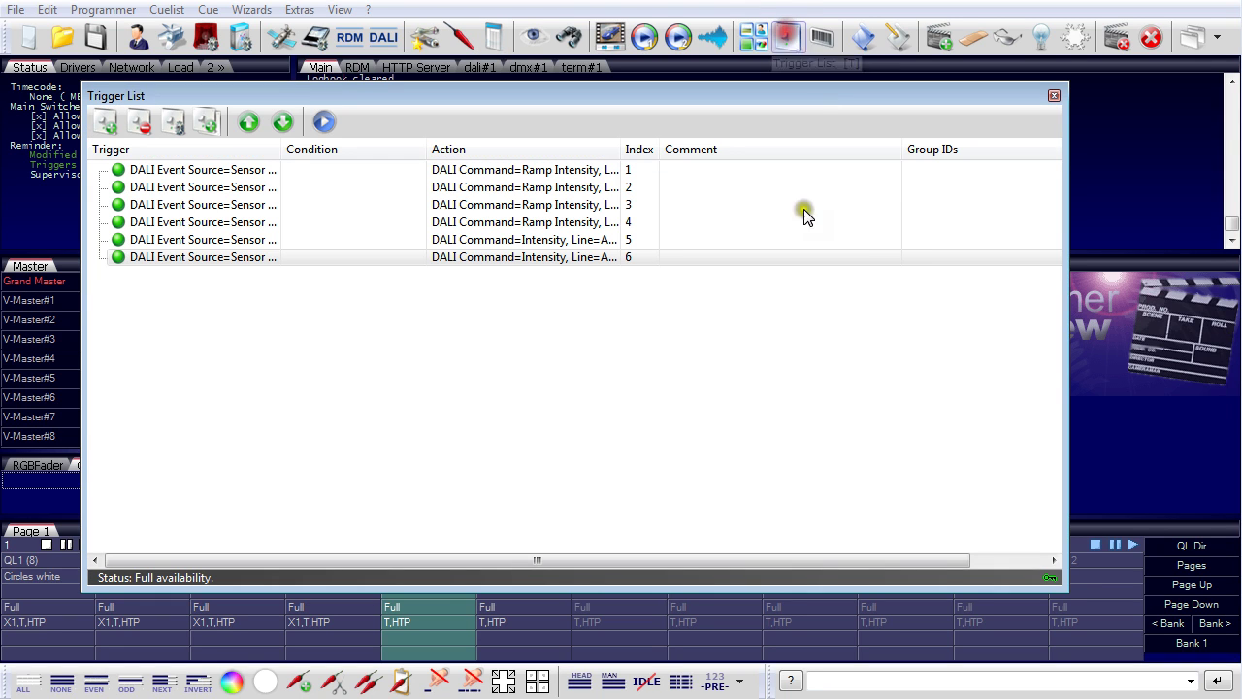
pyautogui.click(109, 123)
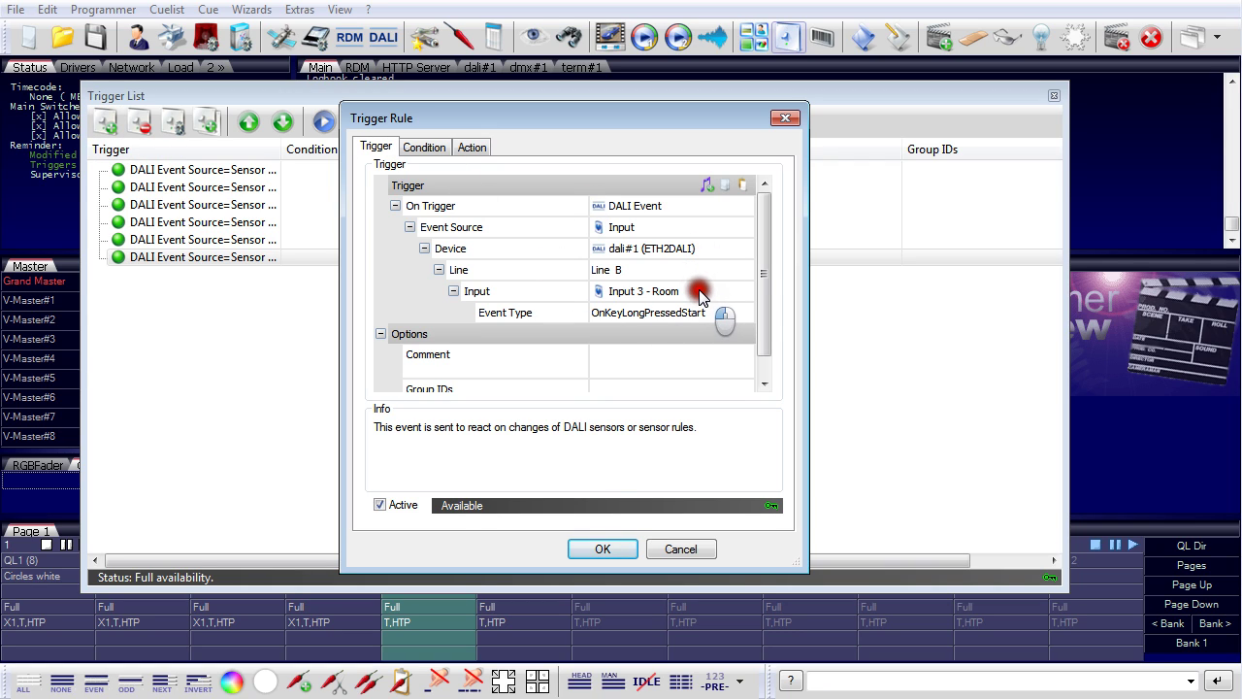
pyautogui.click(701, 291)
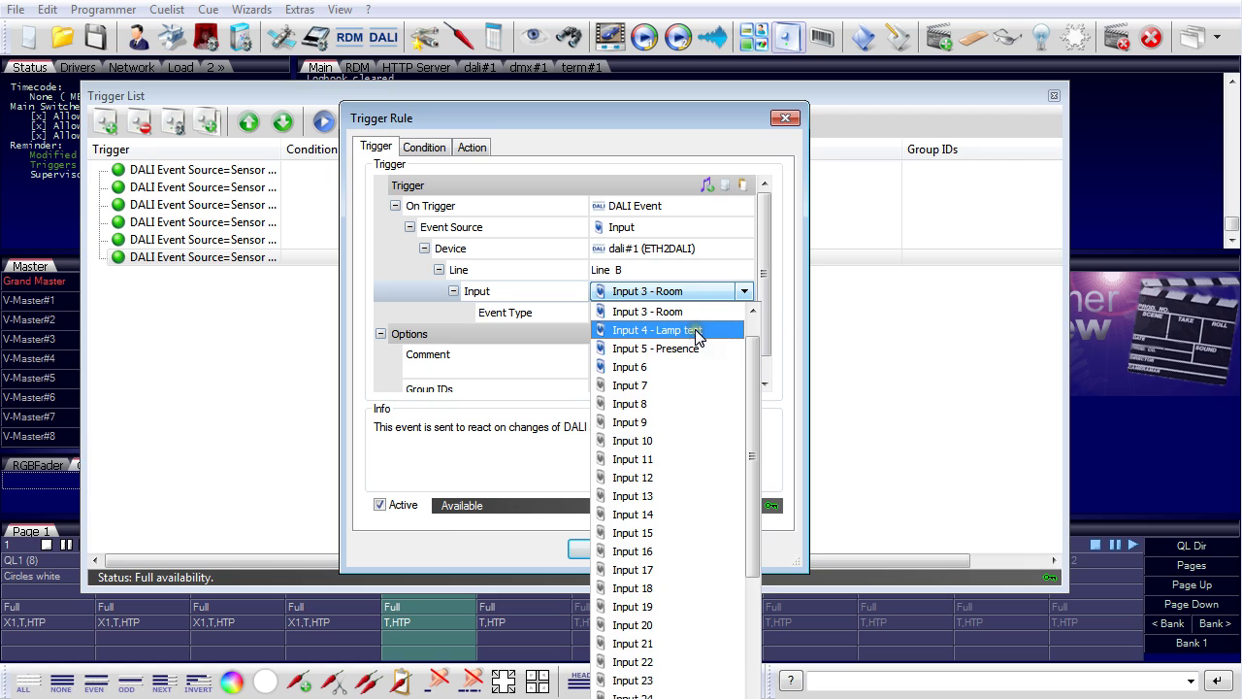
pyautogui.click(695, 330)
pyautogui.click(695, 312)
pyautogui.click(695, 314)
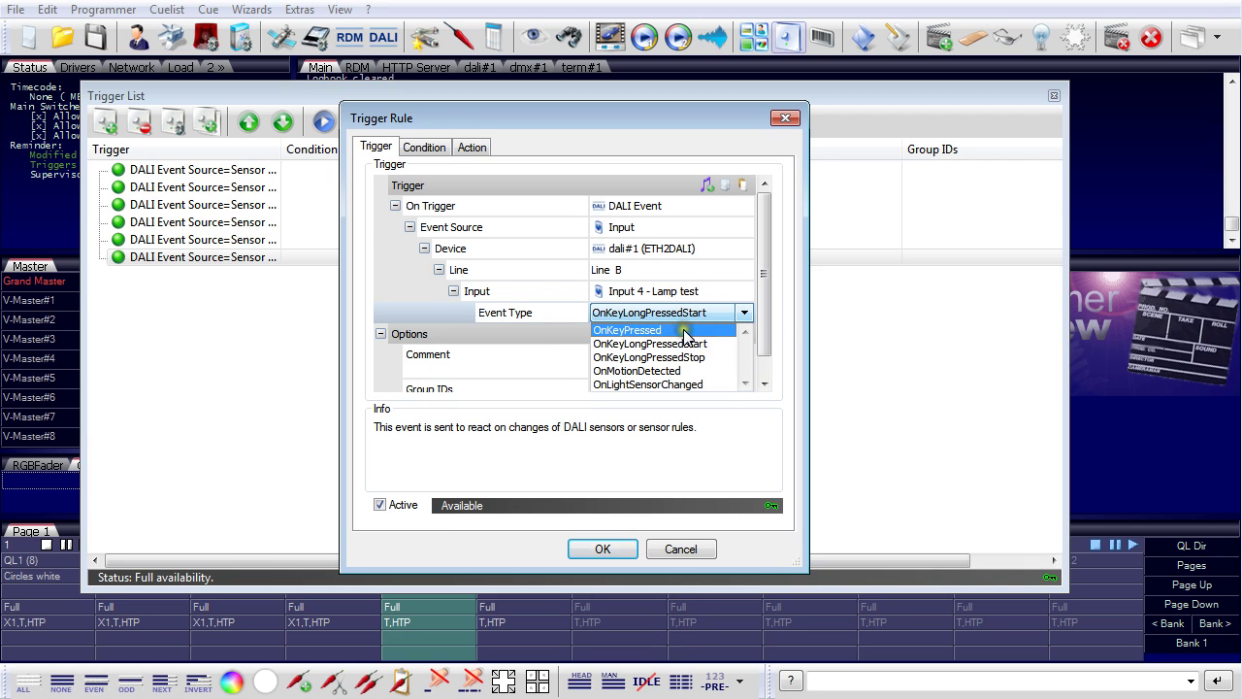
pyautogui.click(683, 330)
# Make the rule's action Play cuelist QL5 'Lamp test' and save it.
pyautogui.click(475, 148)
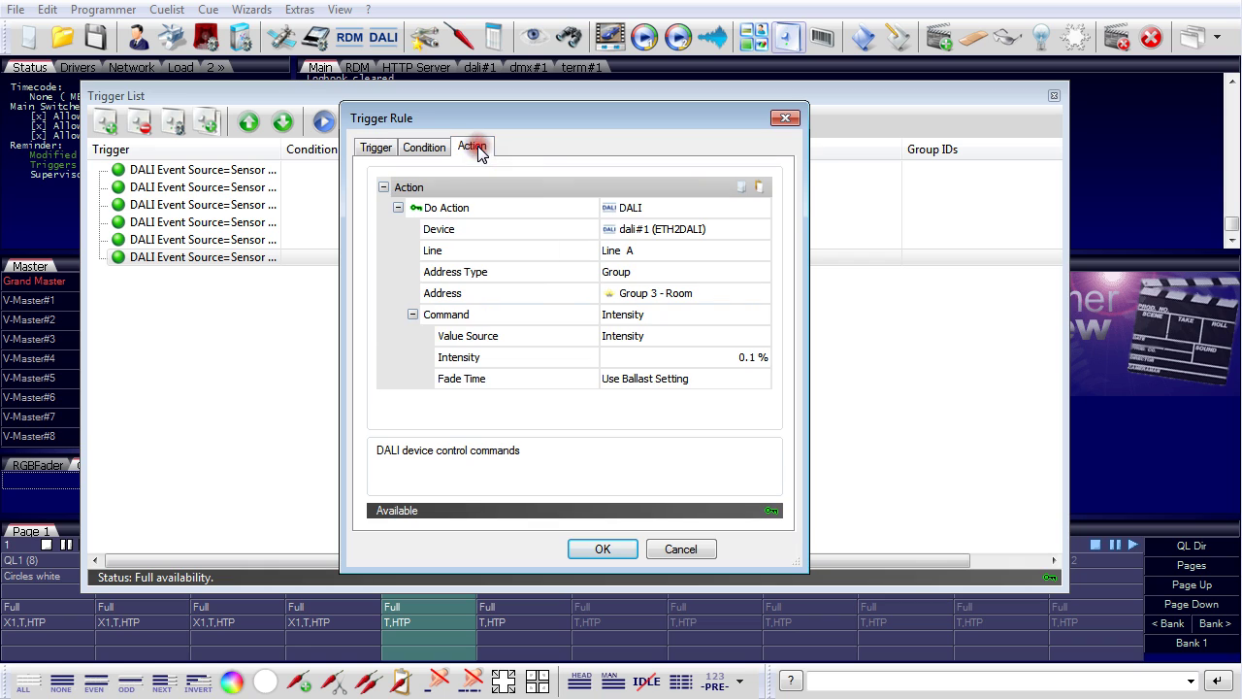
pyautogui.click(743, 229)
pyautogui.click(743, 231)
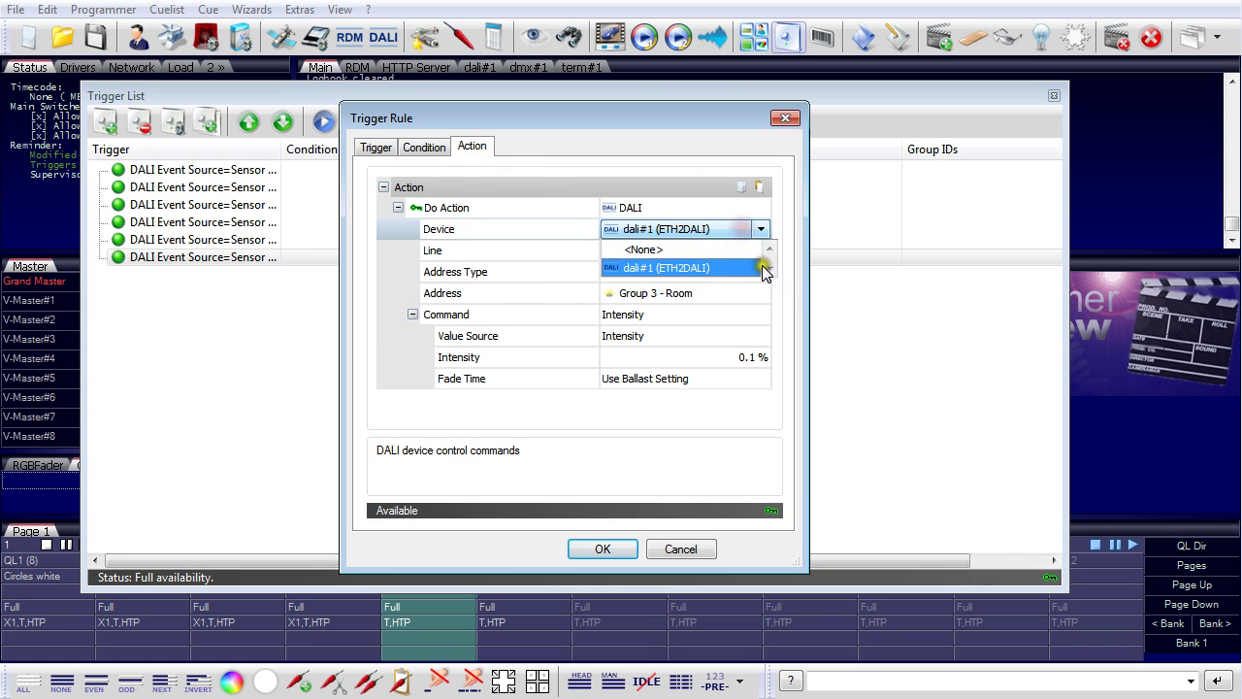
pyautogui.click(727, 208)
pyautogui.click(760, 210)
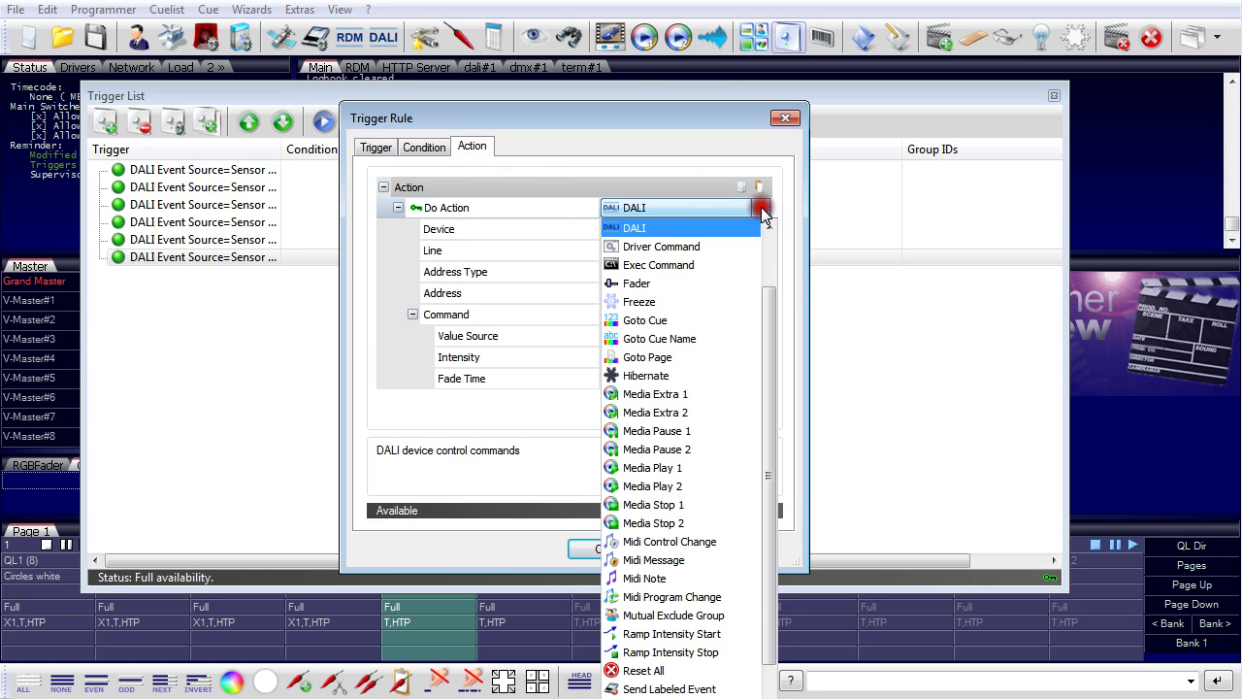
pyautogui.moveTo(768, 311); pyautogui.dragTo(771, 251)
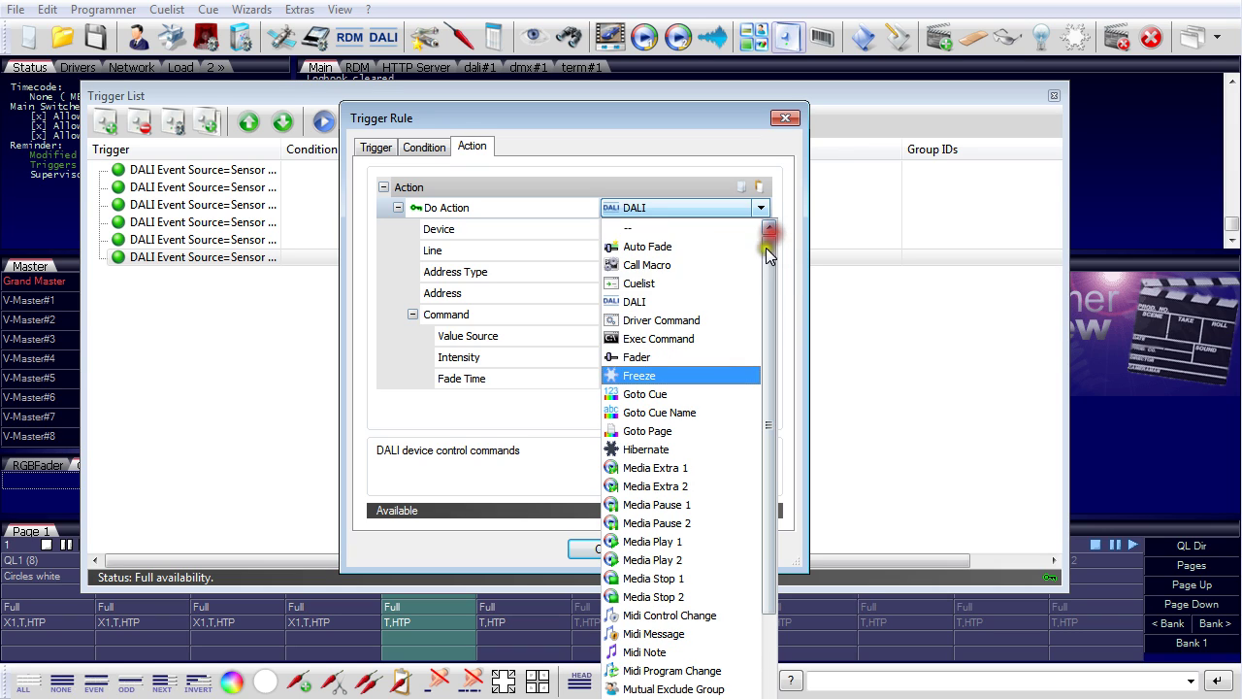
pyautogui.click(652, 285)
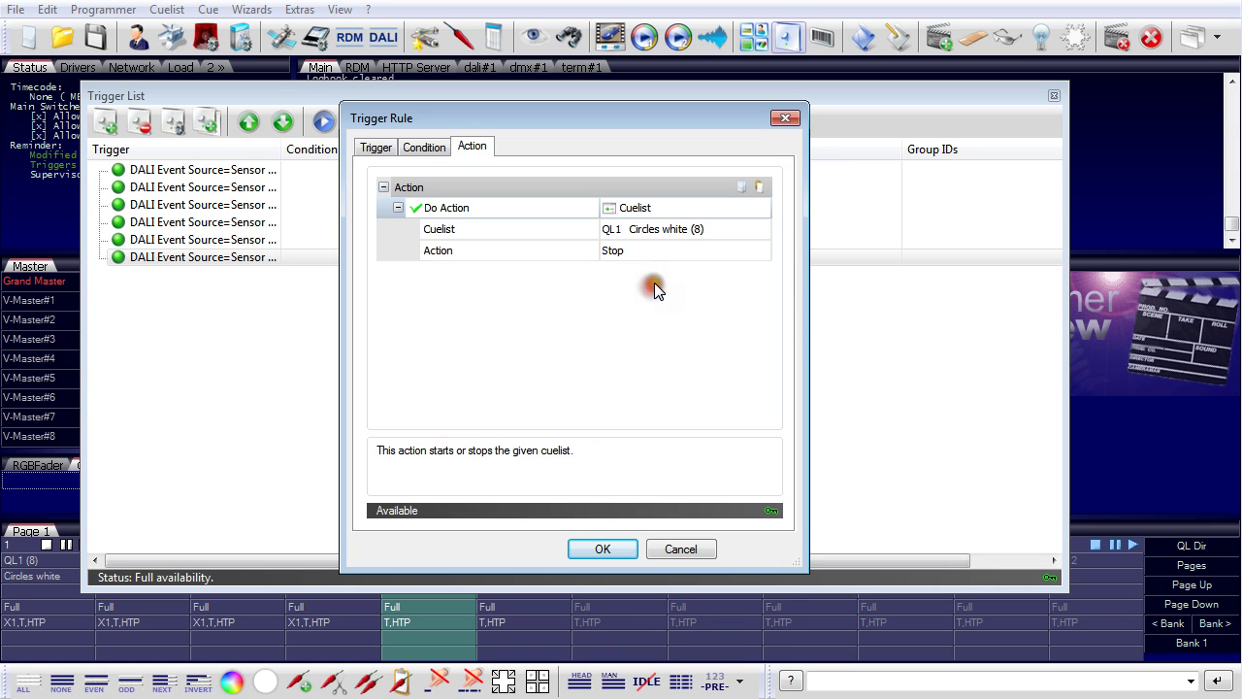
pyautogui.click(680, 231)
pyautogui.click(680, 231)
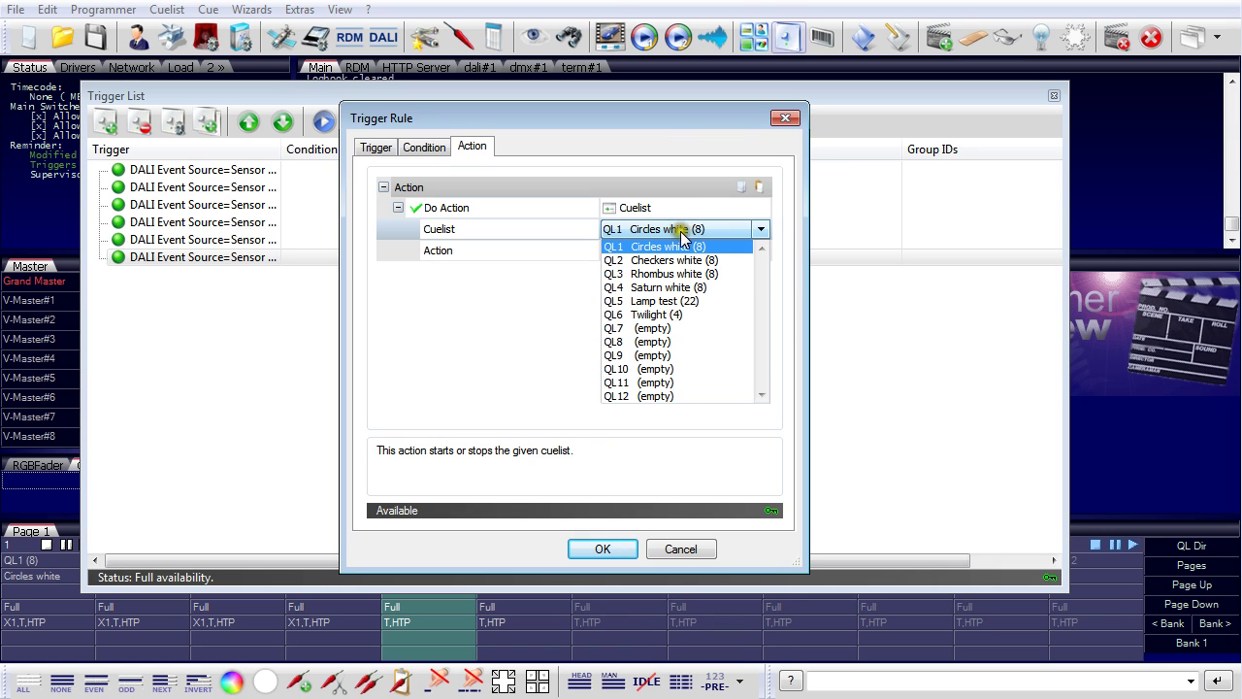
pyautogui.click(667, 301)
pyautogui.click(667, 250)
pyautogui.click(668, 250)
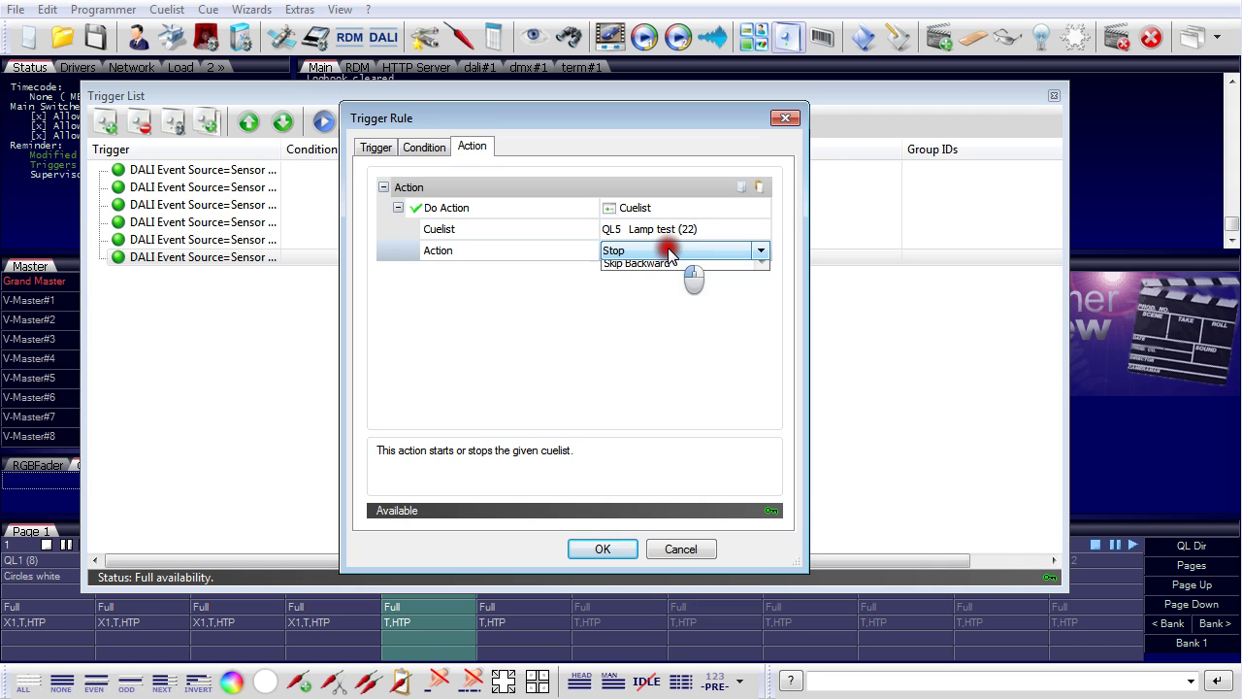
pyautogui.click(661, 280)
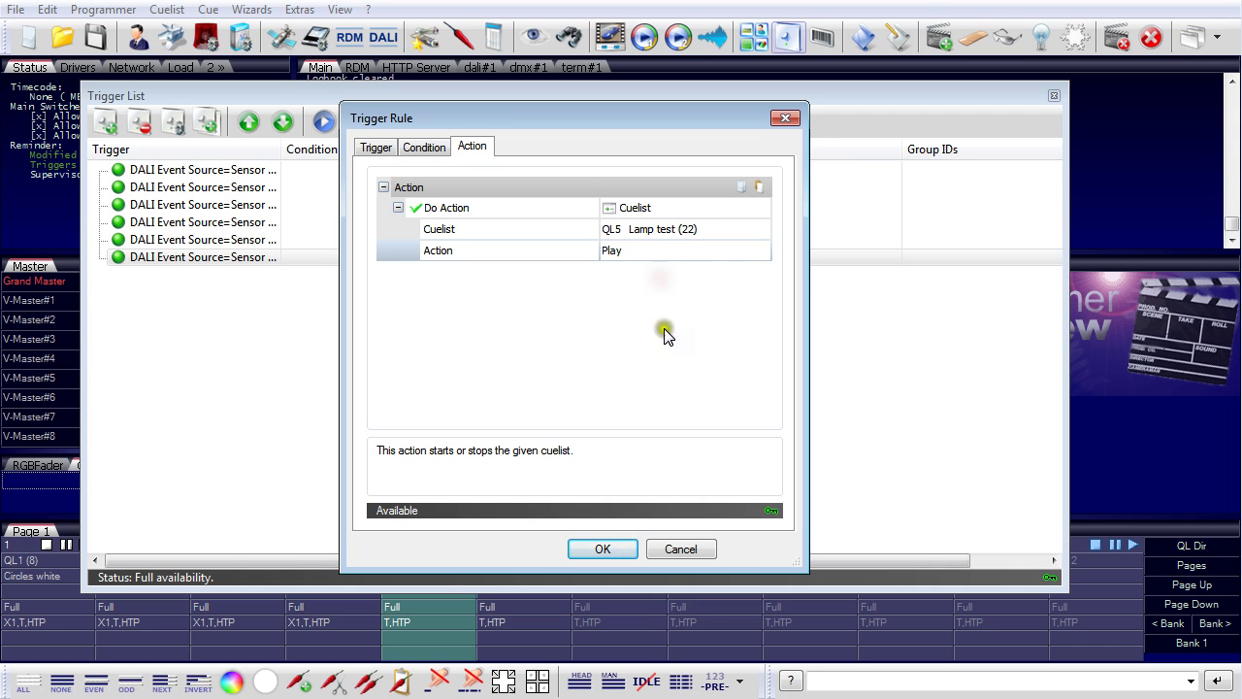
pyautogui.click(602, 549)
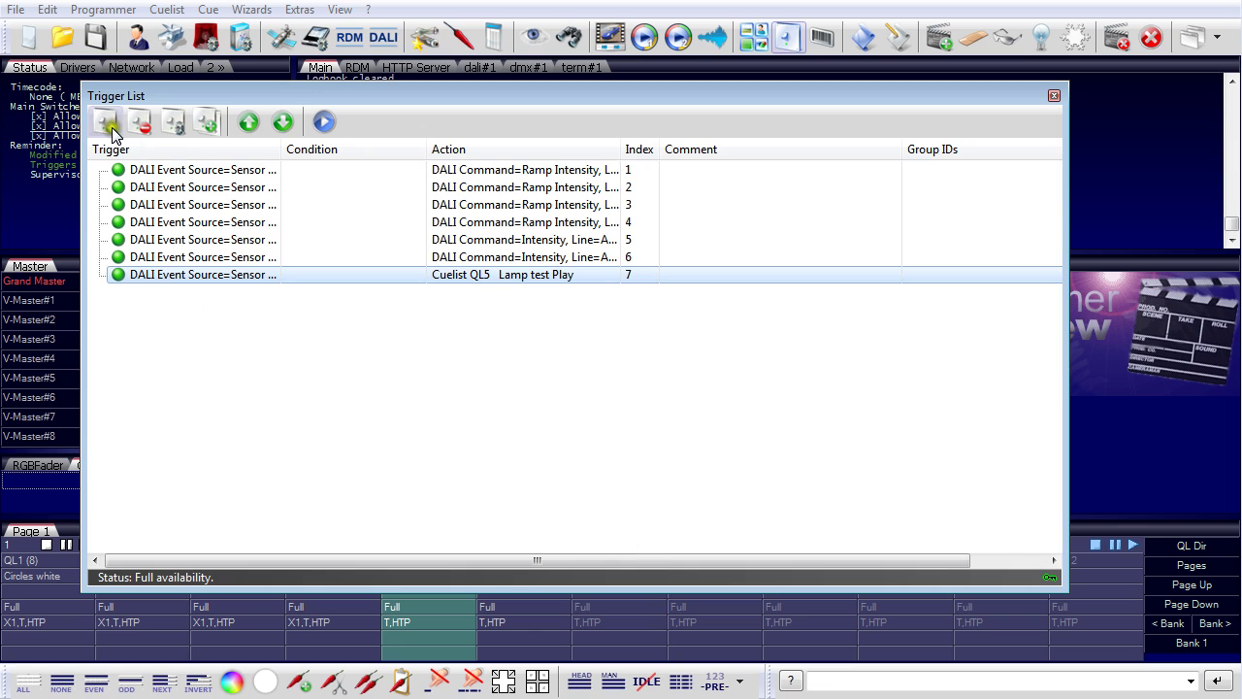
# Add another Input 4 rule with a different event type that stops cuelist QL5 'Lamp test'.
pyautogui.click(107, 123)
pyautogui.click(720, 330)
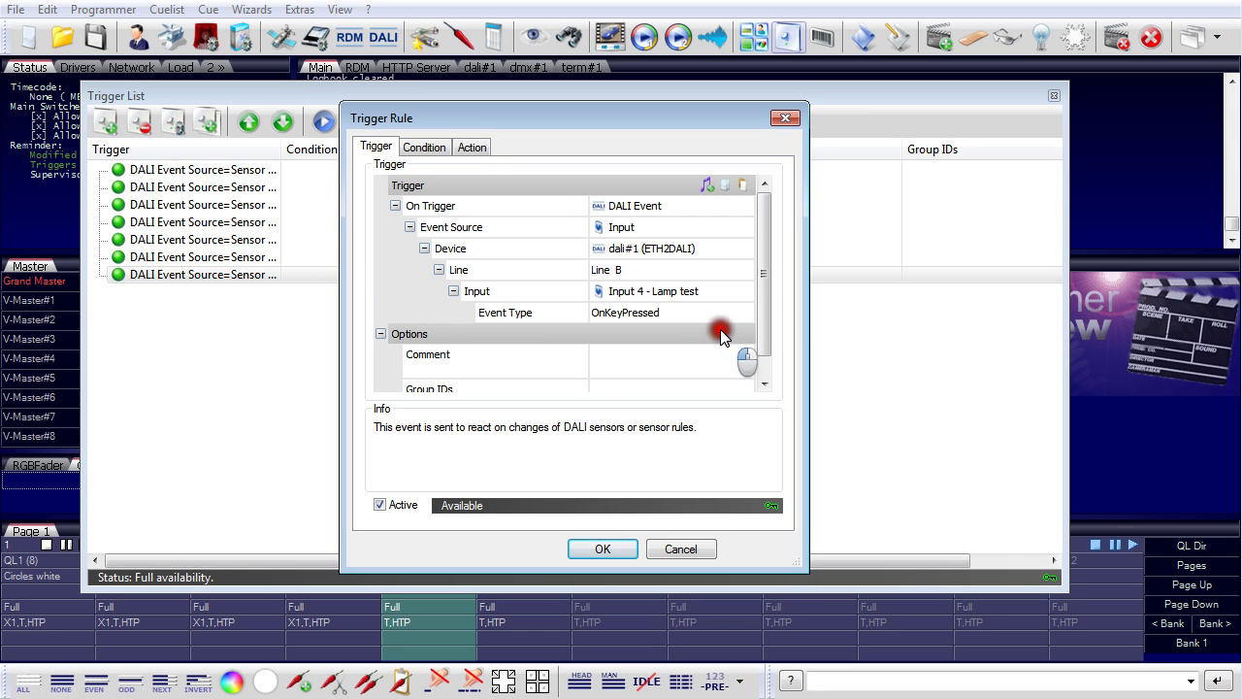
pyautogui.click(693, 313)
pyautogui.click(695, 312)
pyautogui.click(690, 346)
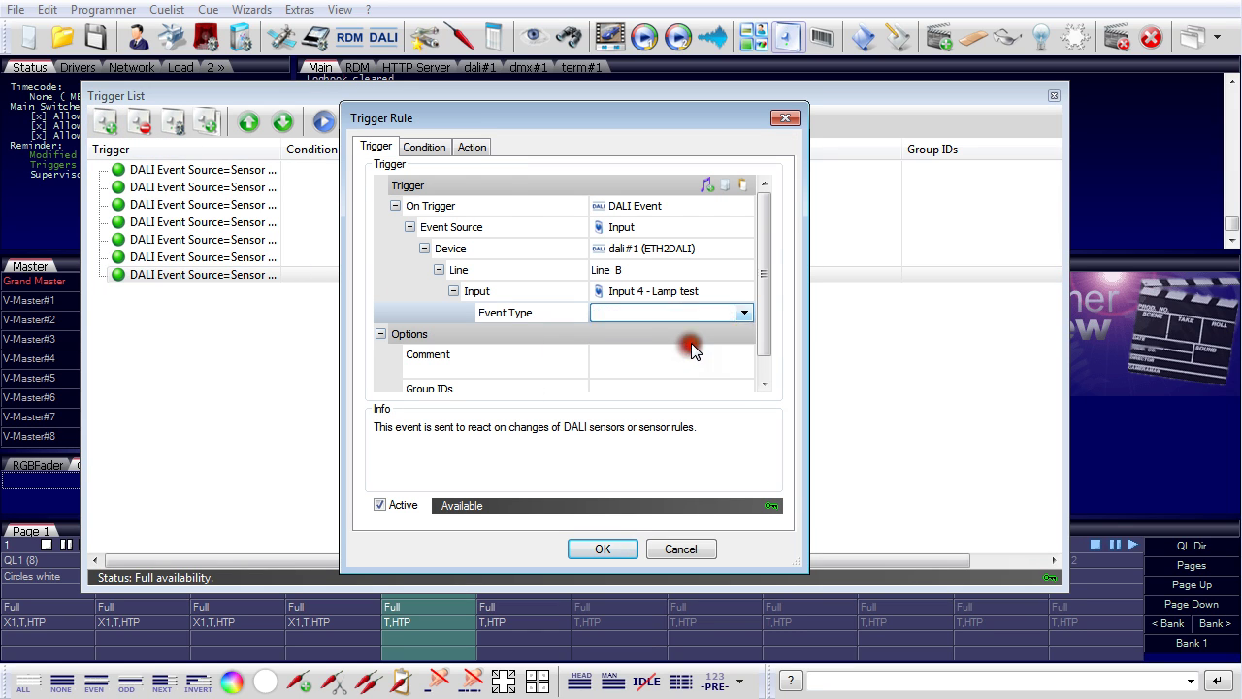
pyautogui.click(473, 146)
pyautogui.click(645, 251)
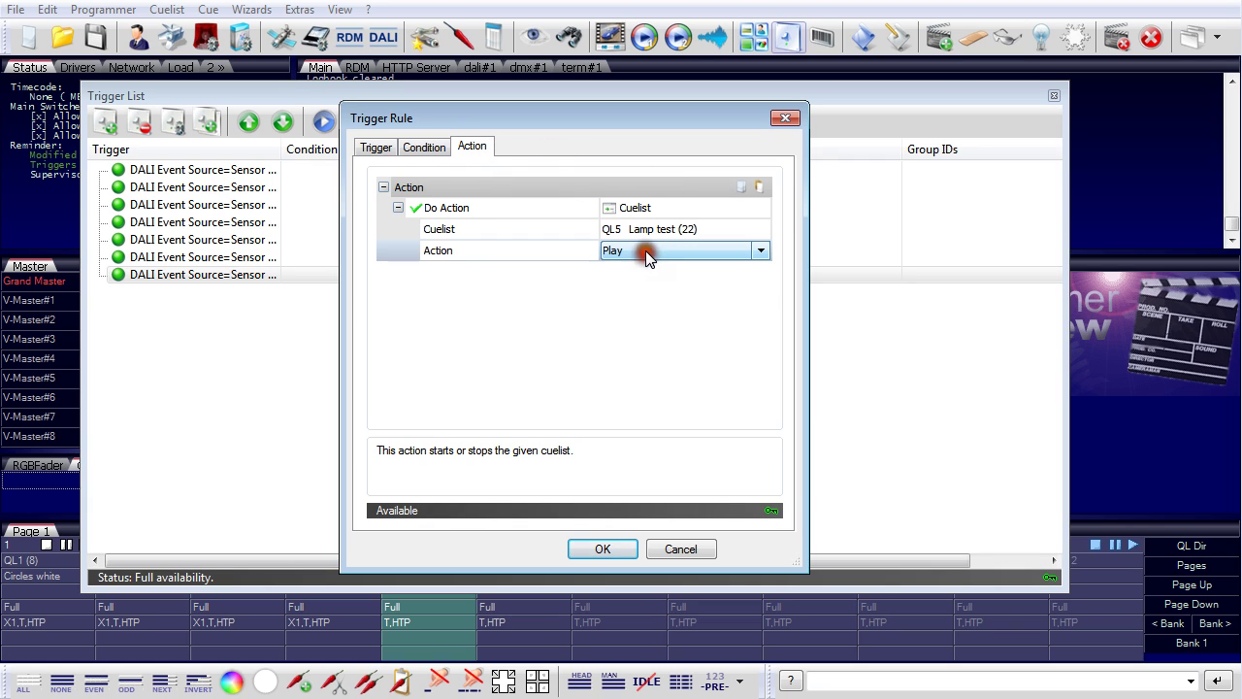
pyautogui.click(645, 250)
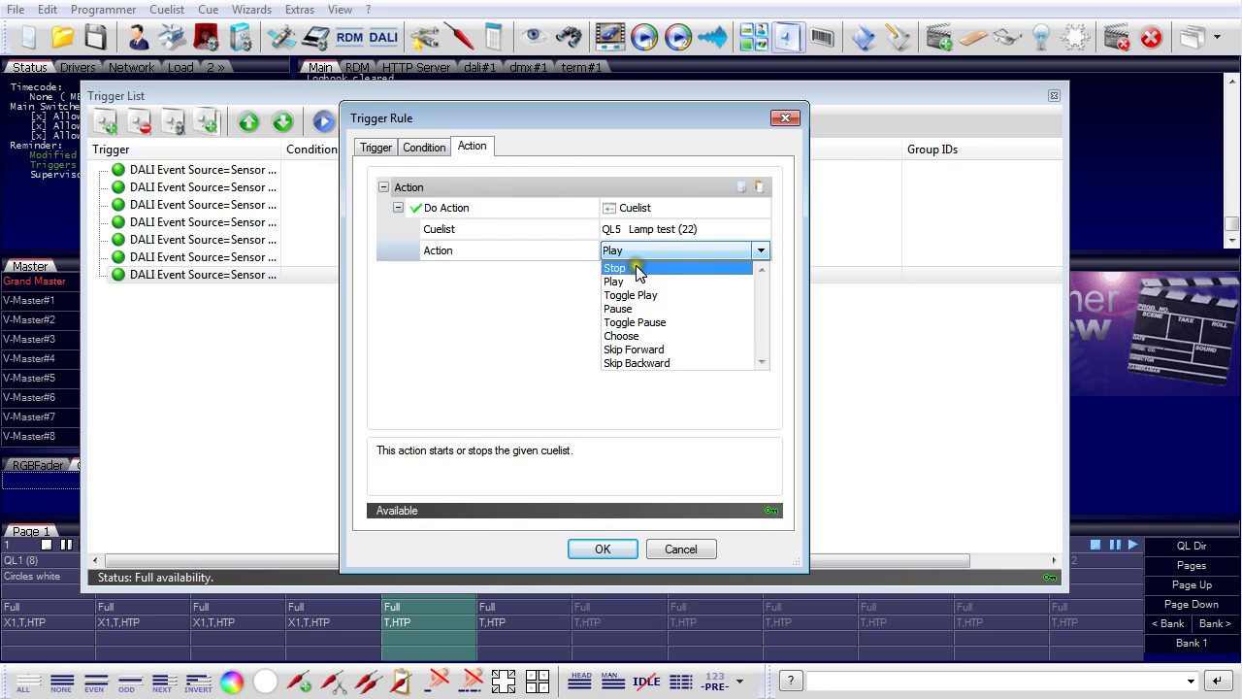
pyautogui.click(637, 269)
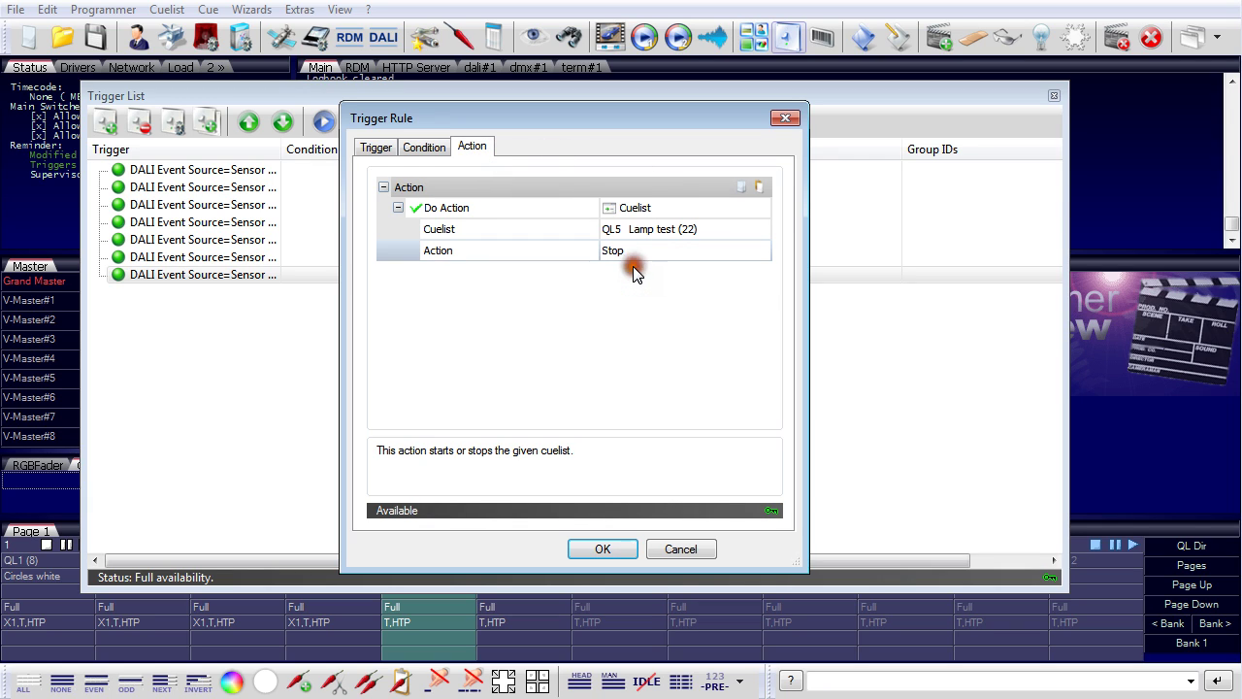
pyautogui.click(603, 548)
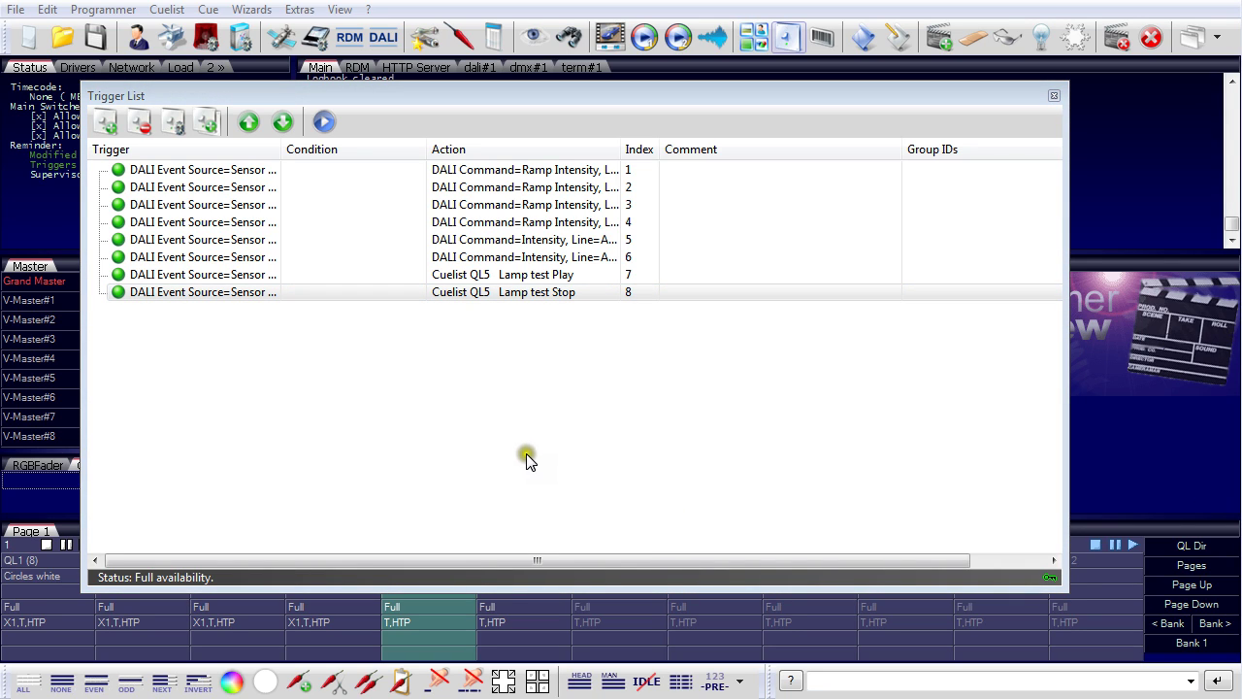
# Start a new trigger using Input Rule 'Twilight' as source, with On Motion Start unchecked.
pyautogui.click(107, 122)
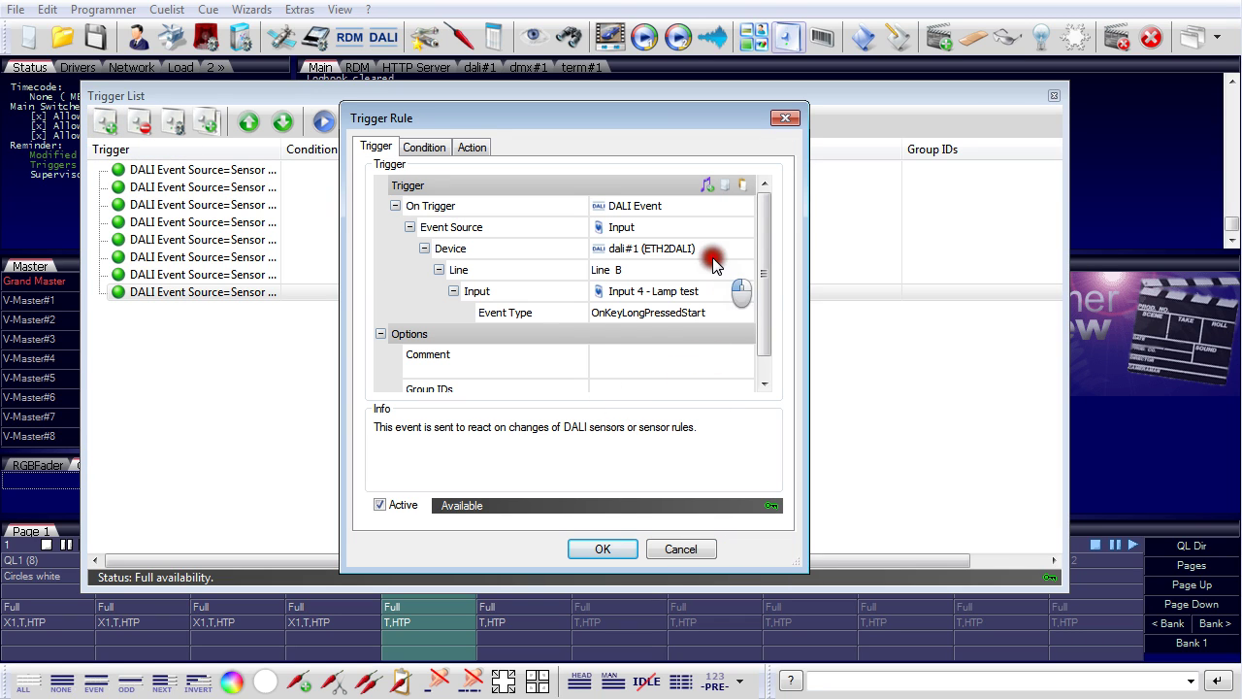
pyautogui.click(697, 233)
pyautogui.click(697, 235)
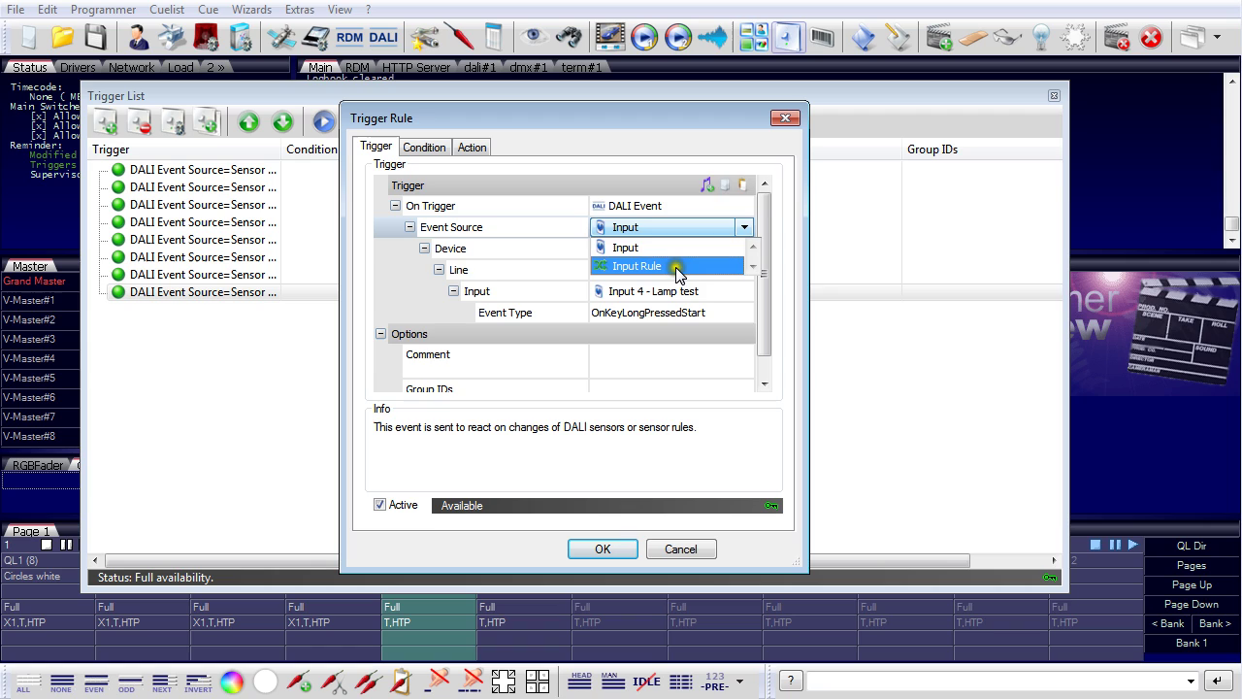
pyautogui.click(675, 269)
pyautogui.click(686, 248)
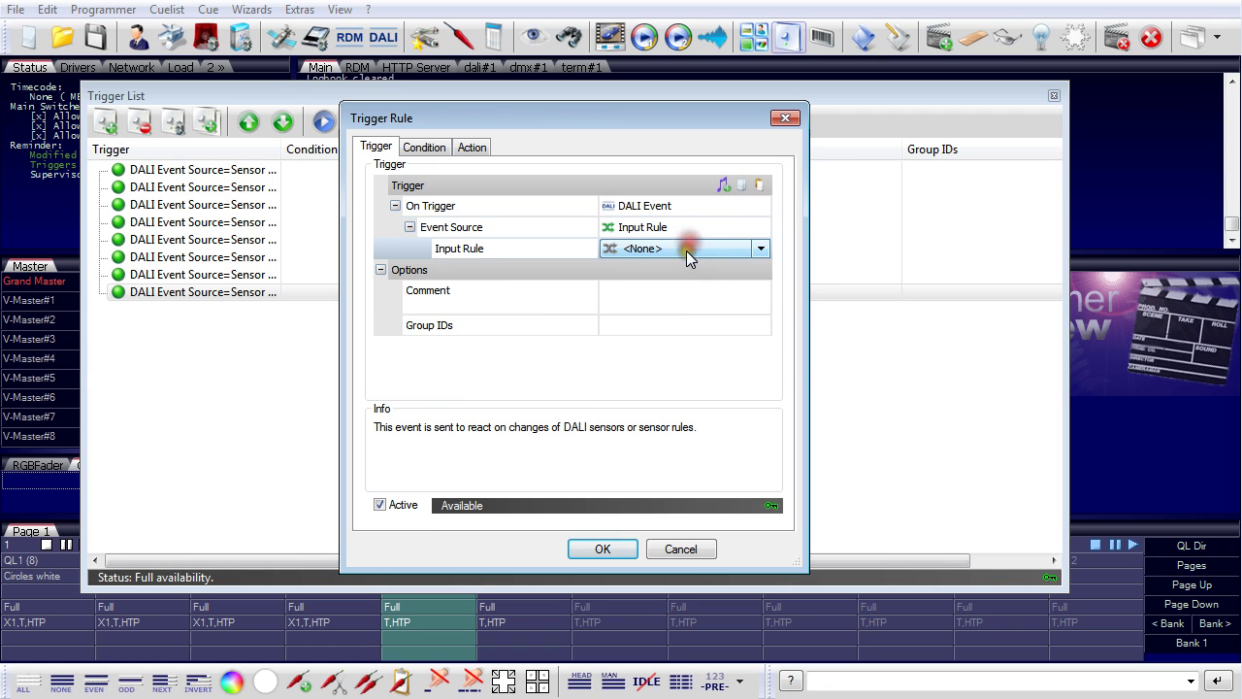
pyautogui.click(686, 248)
pyautogui.click(669, 286)
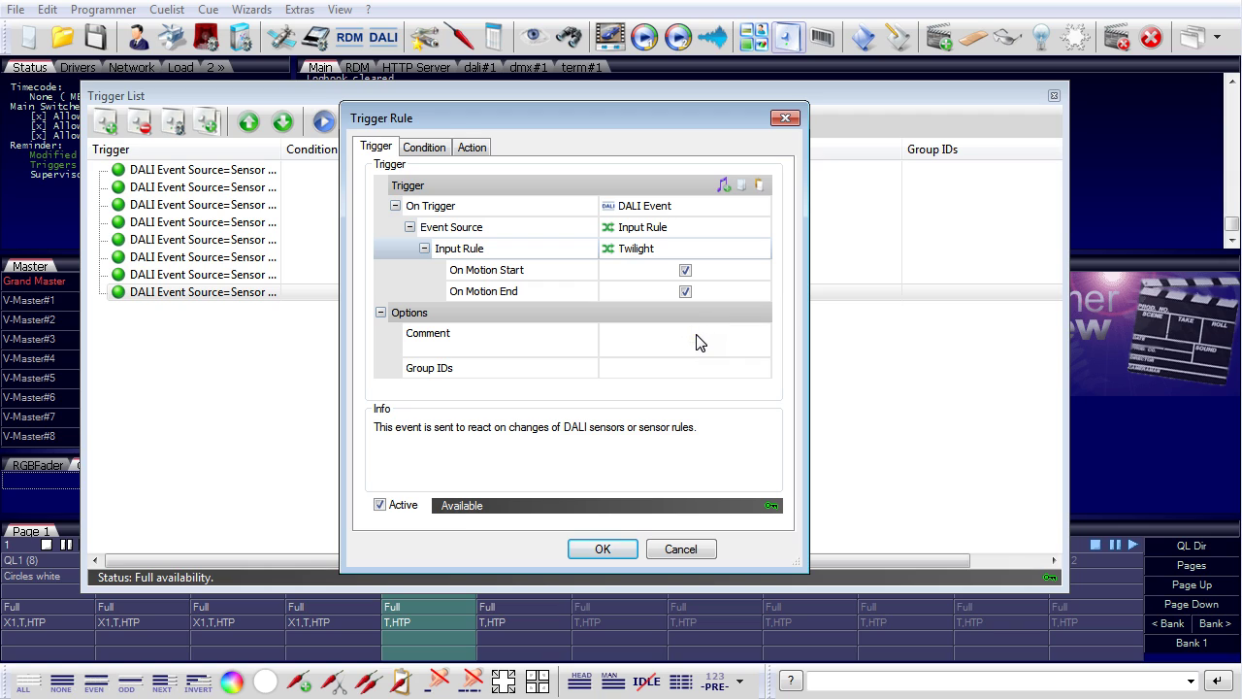
pyautogui.click(686, 271)
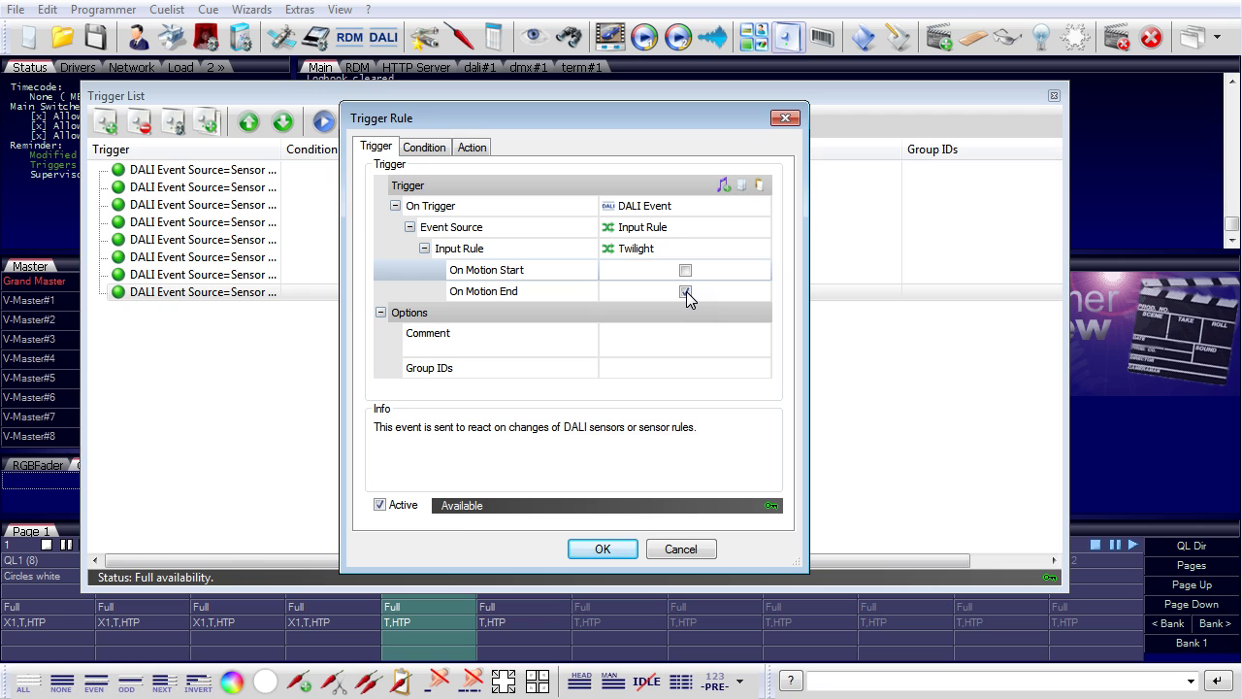
# Set the action to Play cuelist QL6 'Twilight' and save the trigger.
pyautogui.click(475, 148)
pyautogui.click(688, 202)
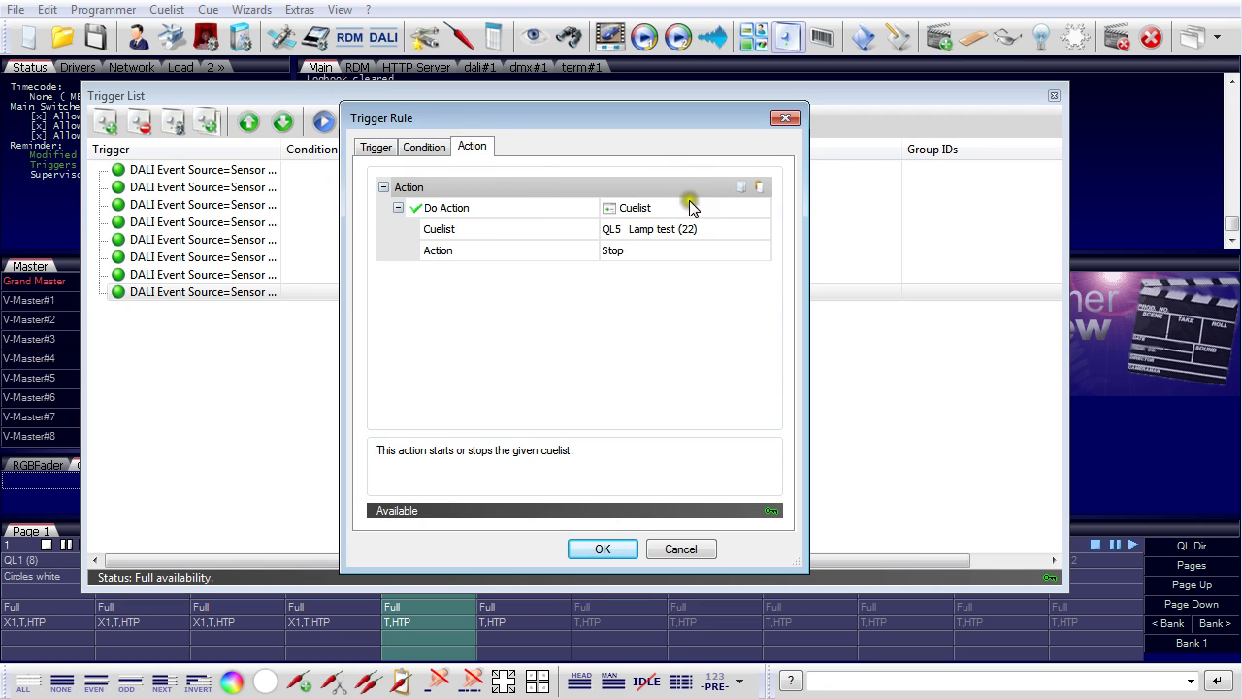
pyautogui.click(713, 227)
pyautogui.click(714, 227)
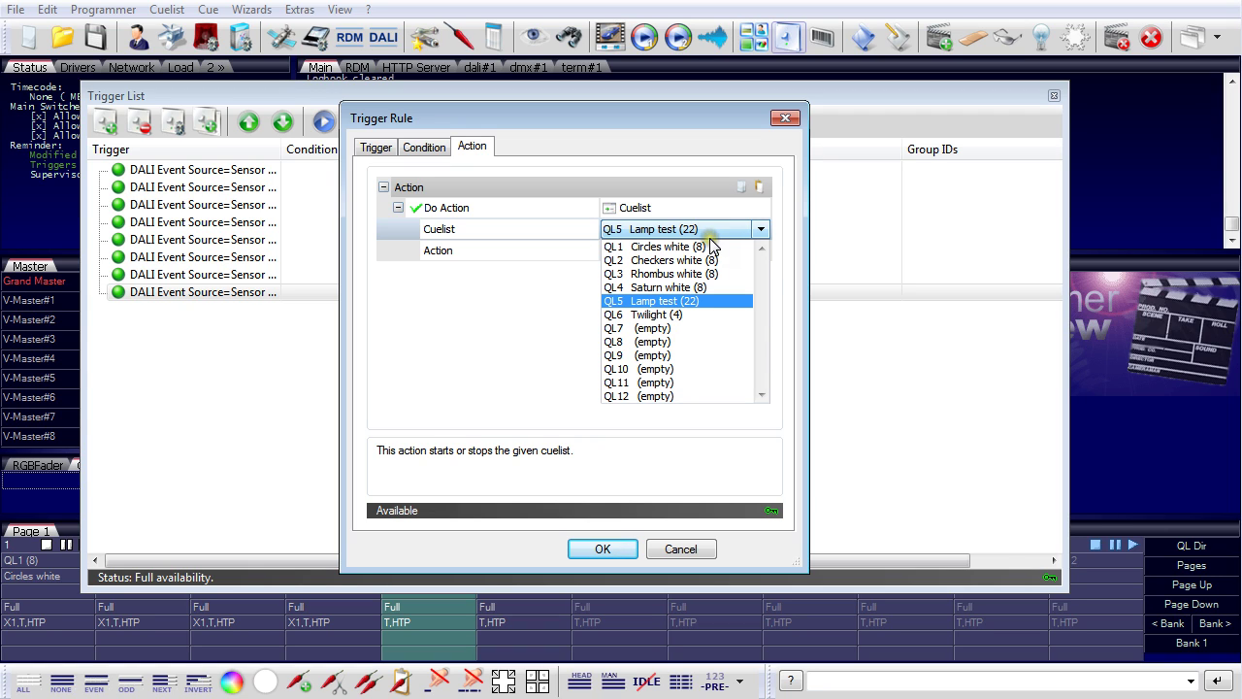
pyautogui.click(691, 205)
pyautogui.click(711, 240)
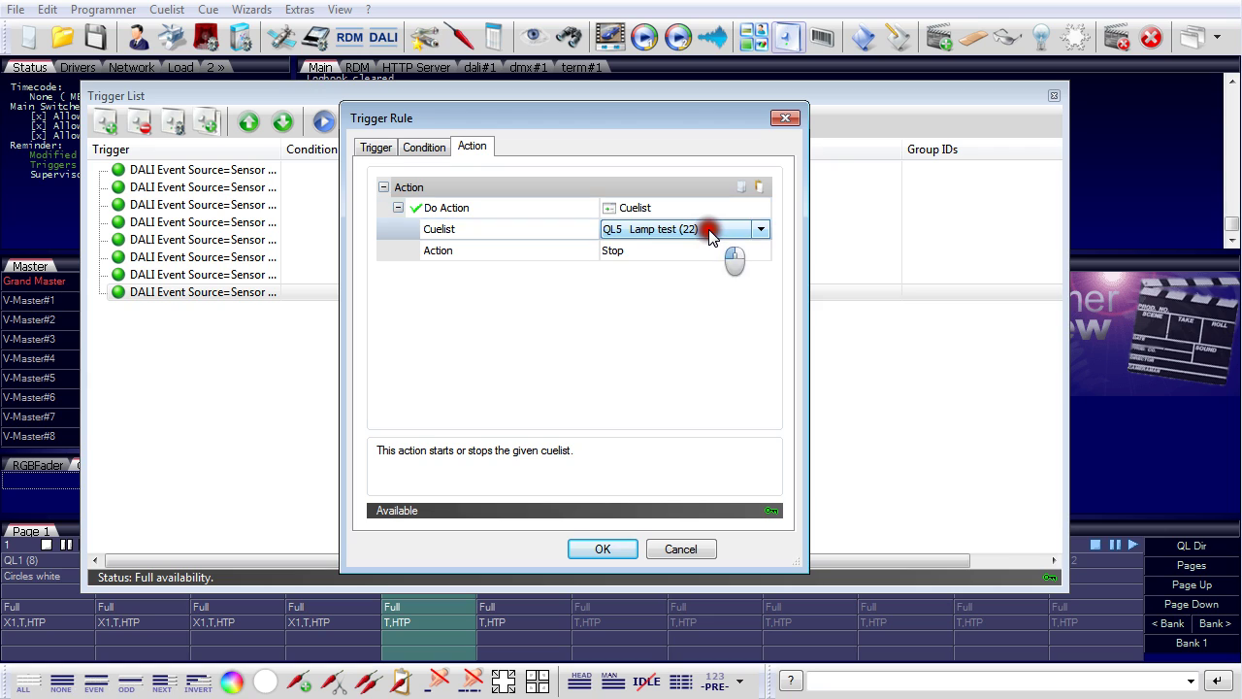
pyautogui.click(711, 239)
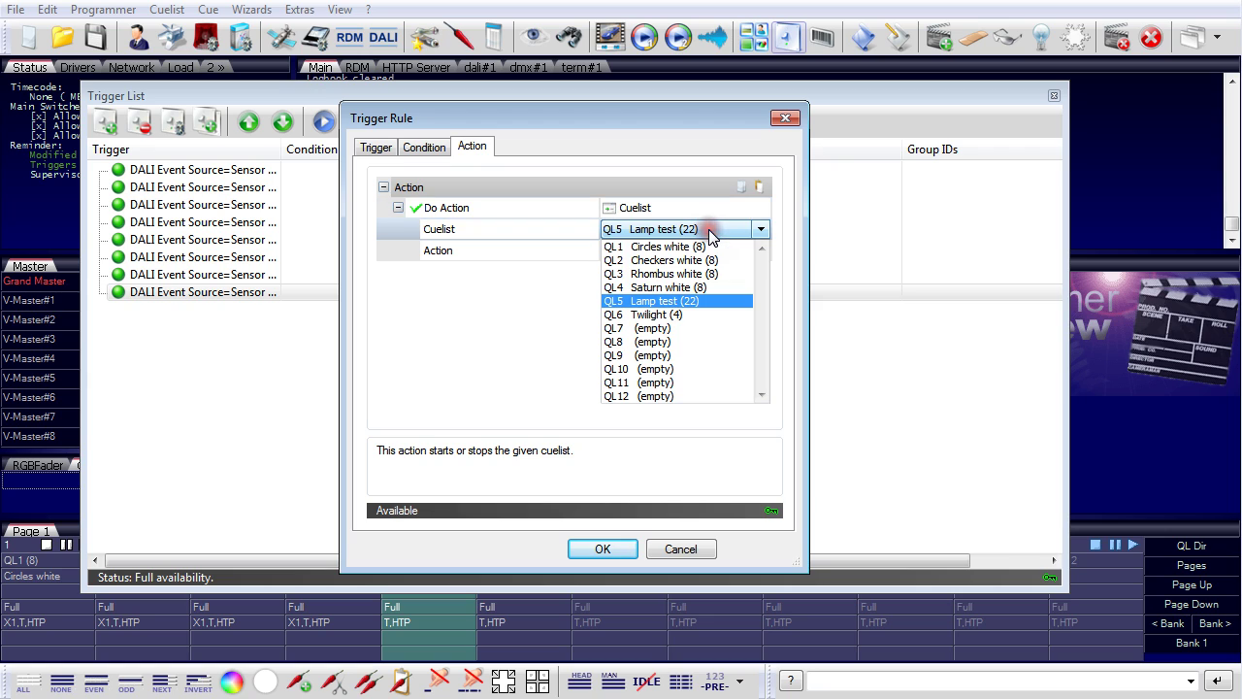
pyautogui.click(667, 314)
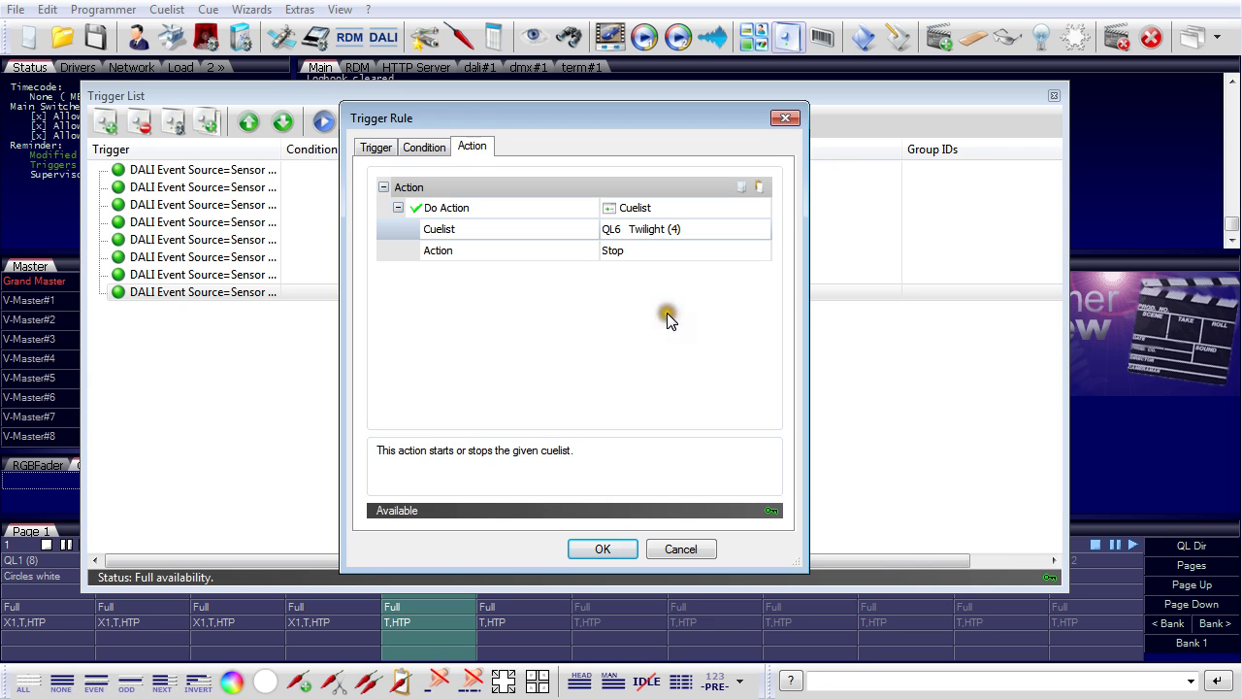
pyautogui.click(661, 248)
pyautogui.click(662, 248)
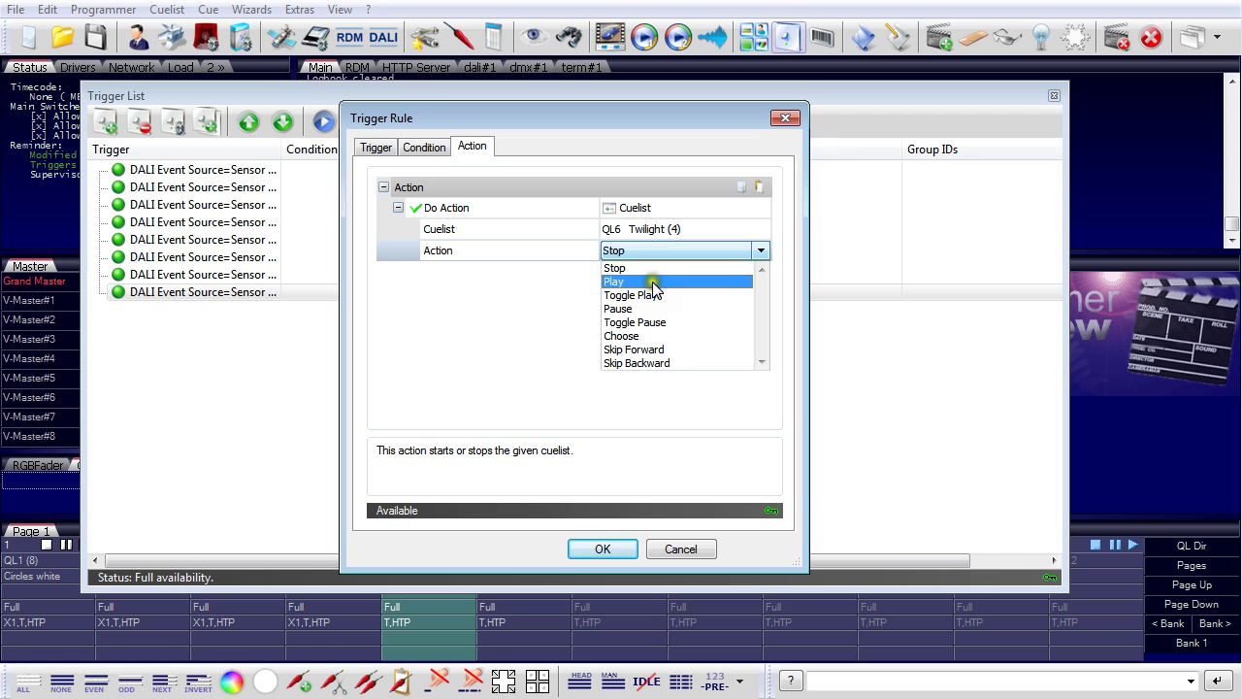
pyautogui.click(644, 281)
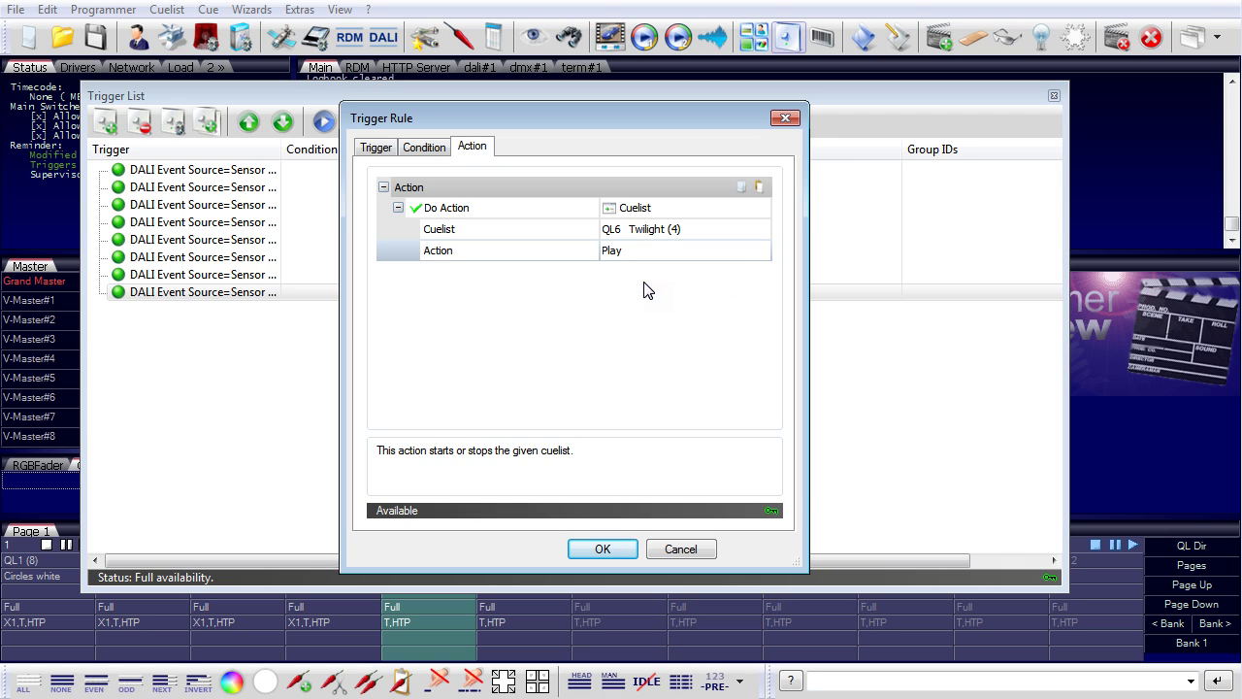
pyautogui.click(601, 549)
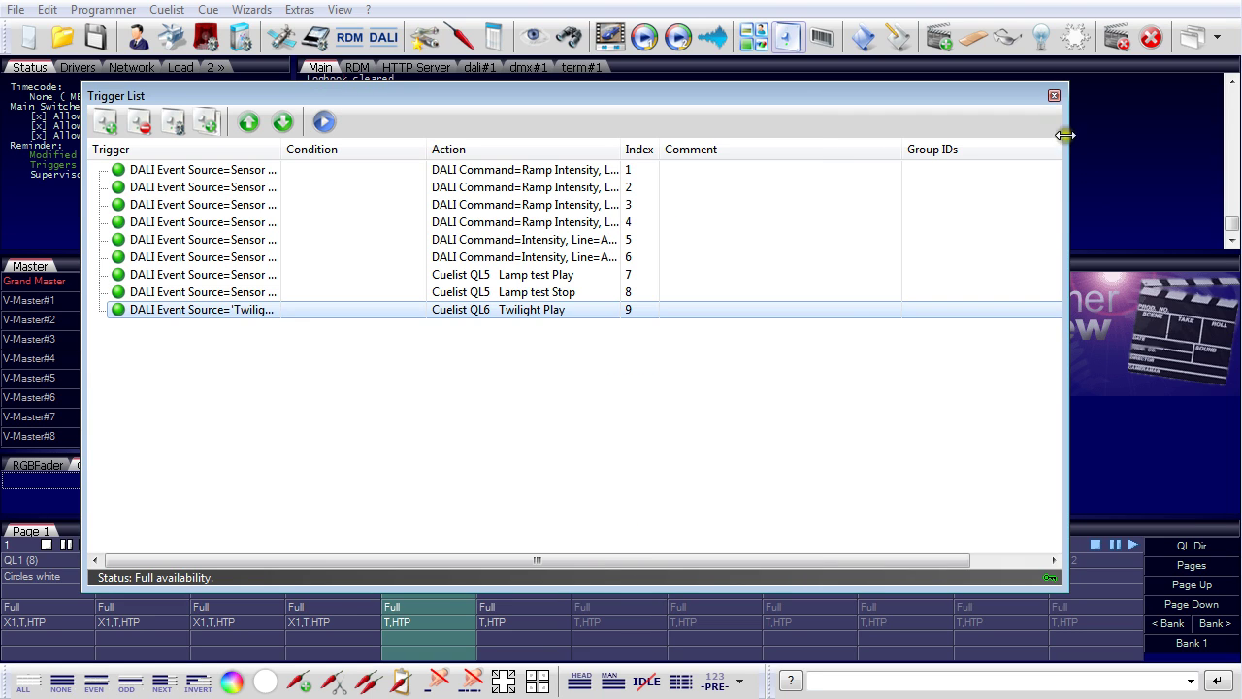
# Open cuelist QL6 'Twilight', check cue 3's action setting Group 4 to 49.2 %, then close it.
pyautogui.click(1052, 95)
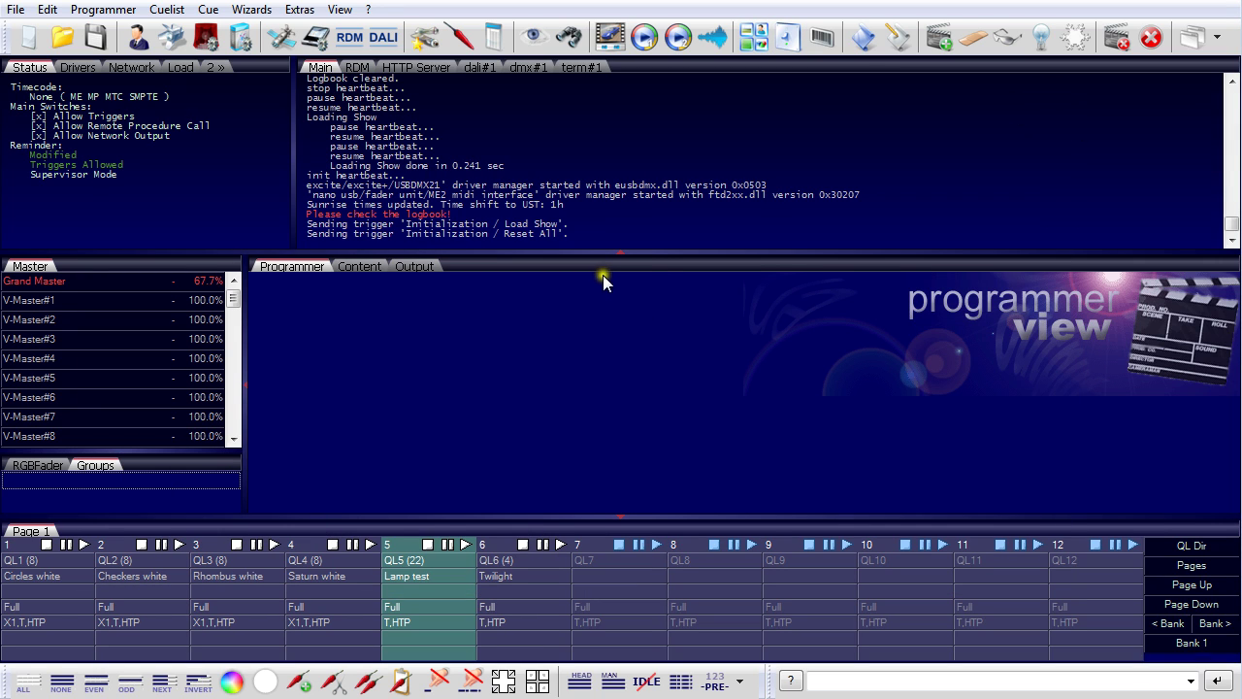
pyautogui.click(526, 574)
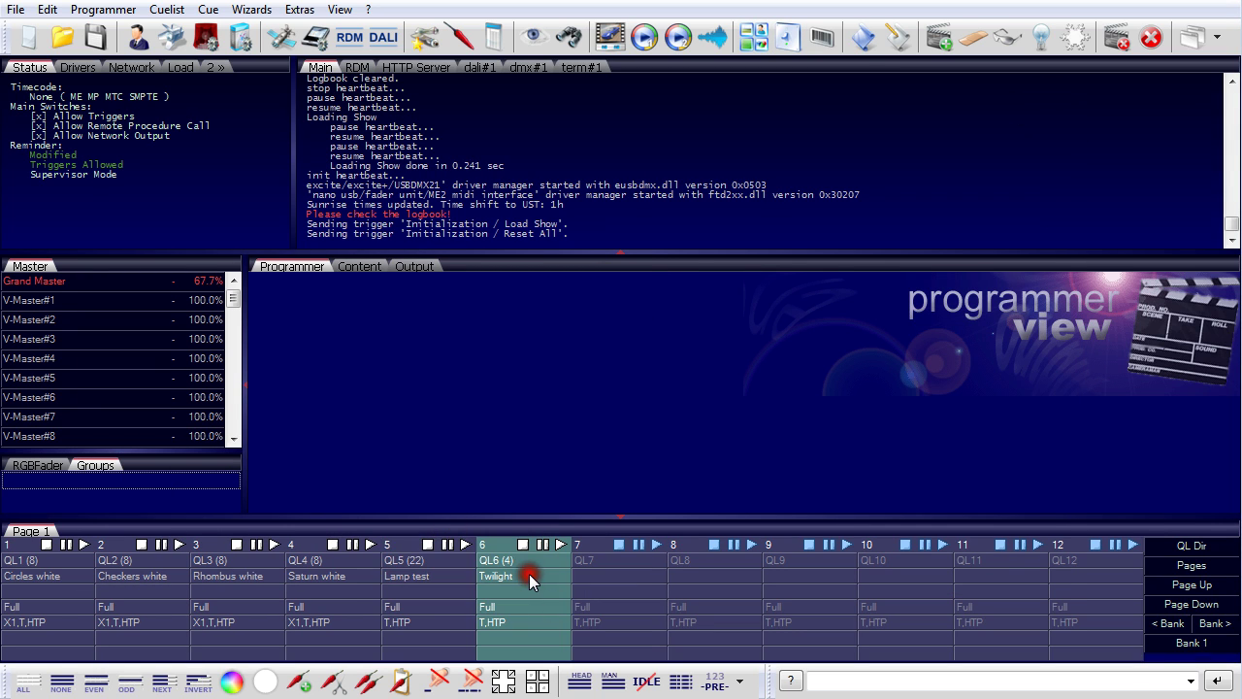
pyautogui.doubleClick(529, 574)
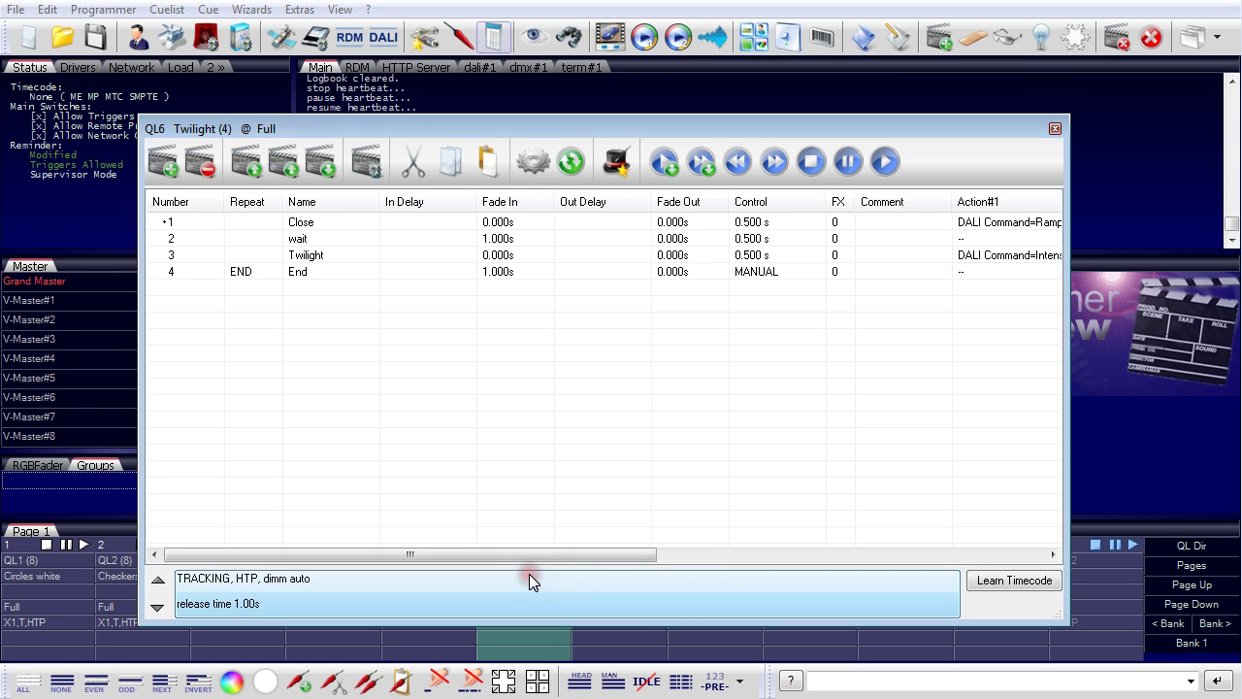
pyautogui.doubleClick(303, 254)
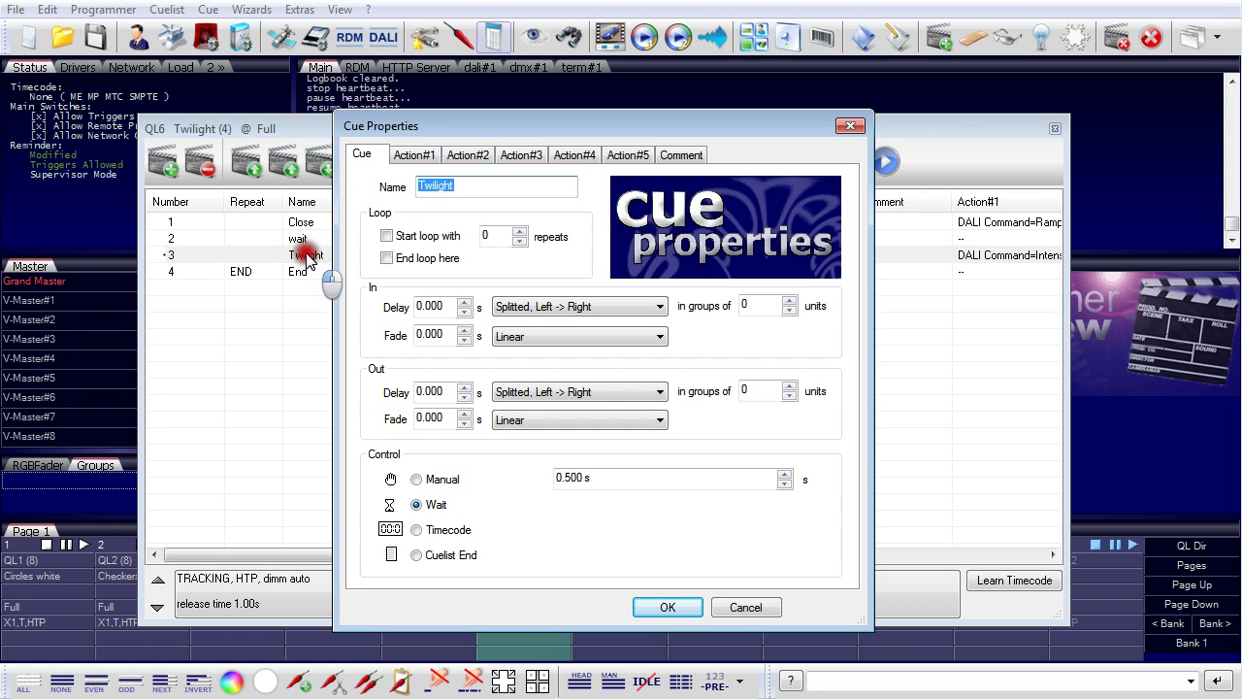
pyautogui.click(427, 158)
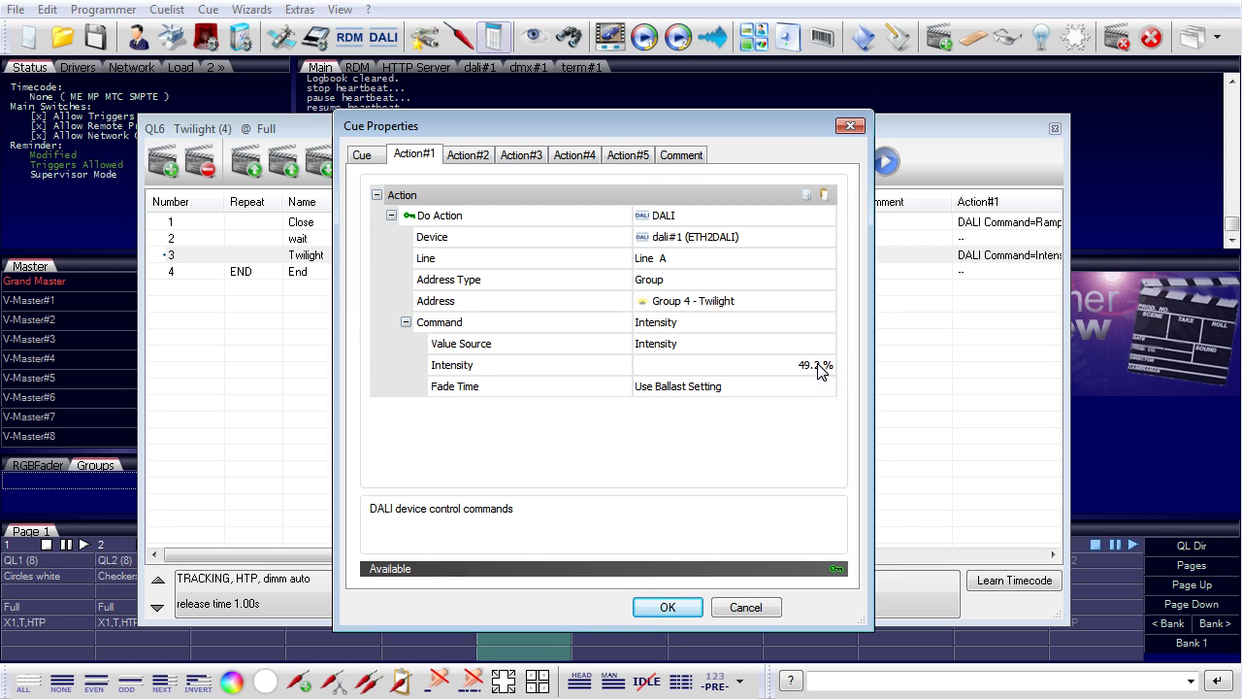
pyautogui.click(676, 603)
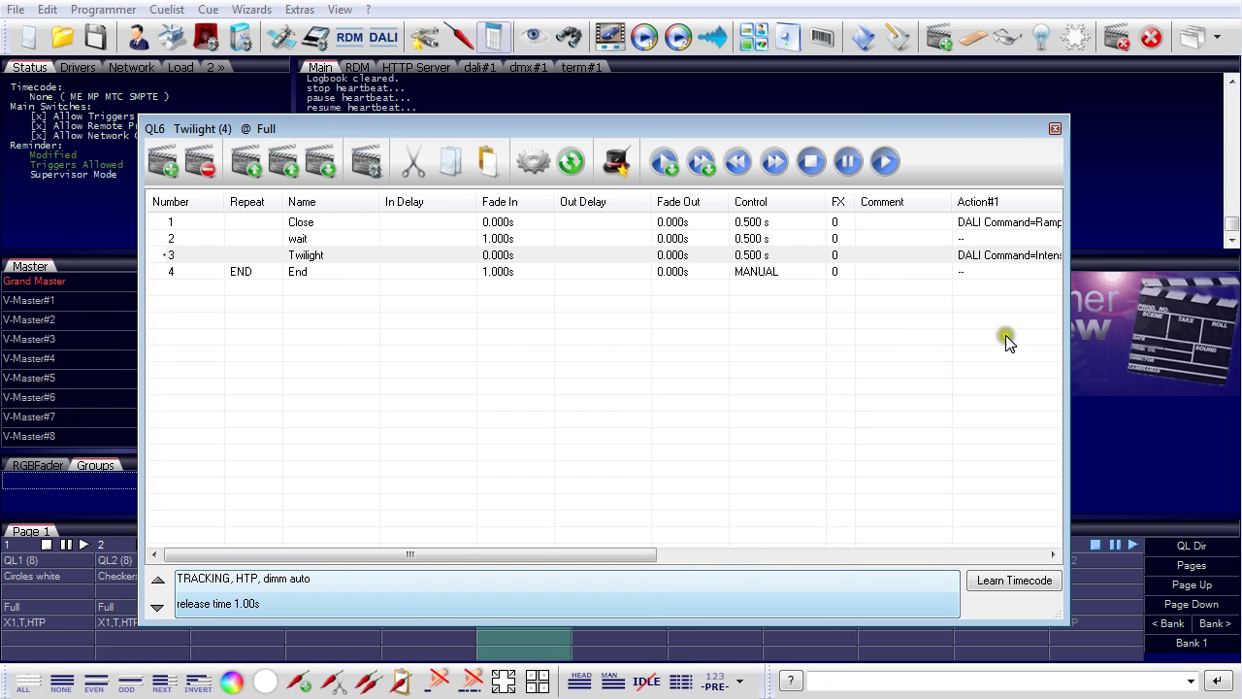
pyautogui.click(1055, 128)
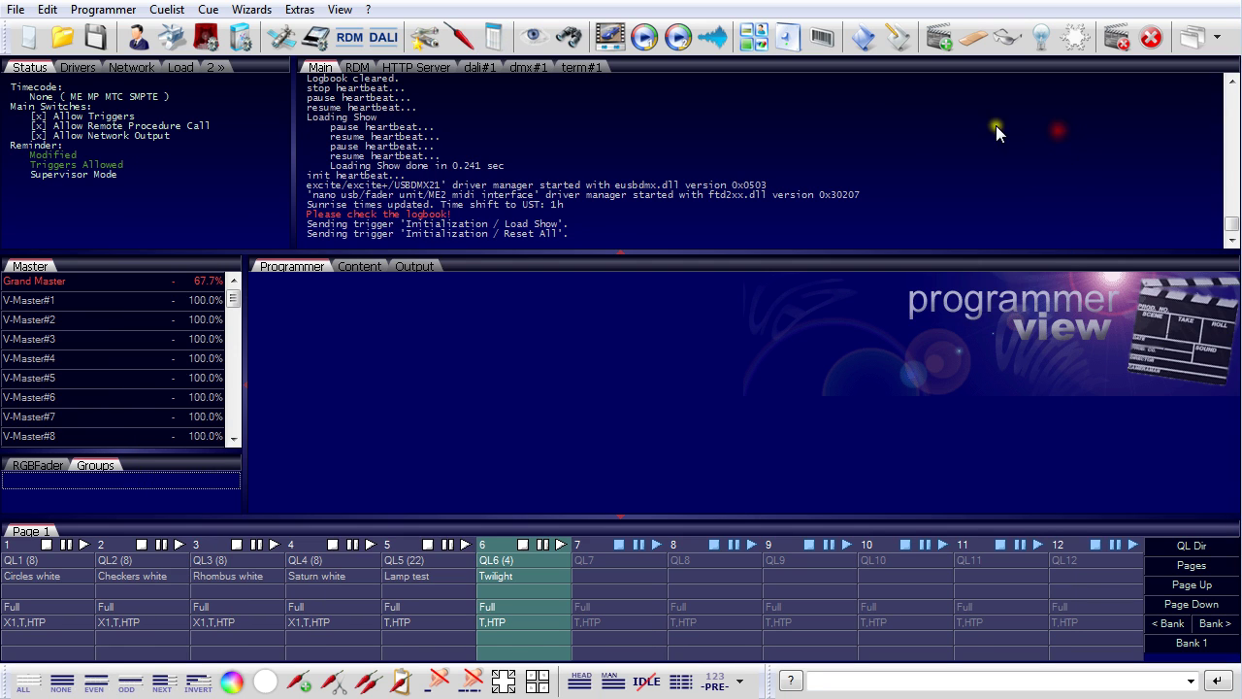
# Reopen the trigger list and review trigger 9's Twilight source and Play QL6 action.
pyautogui.click(789, 40)
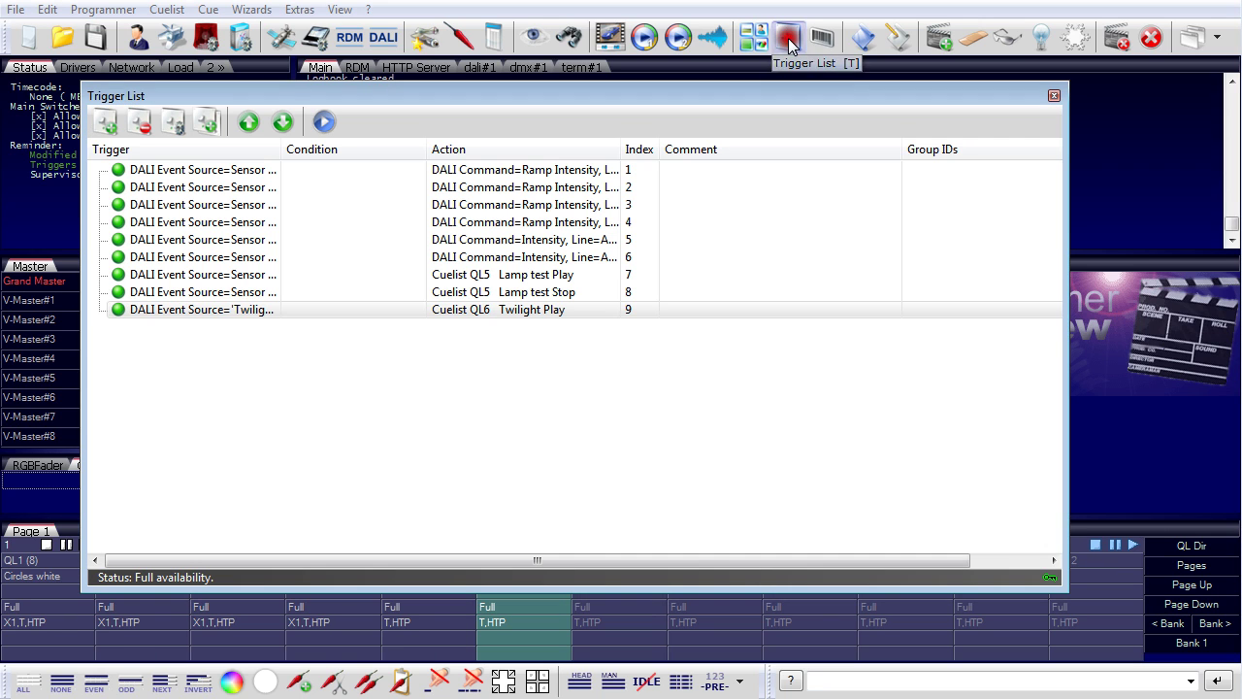
pyautogui.doubleClick(237, 312)
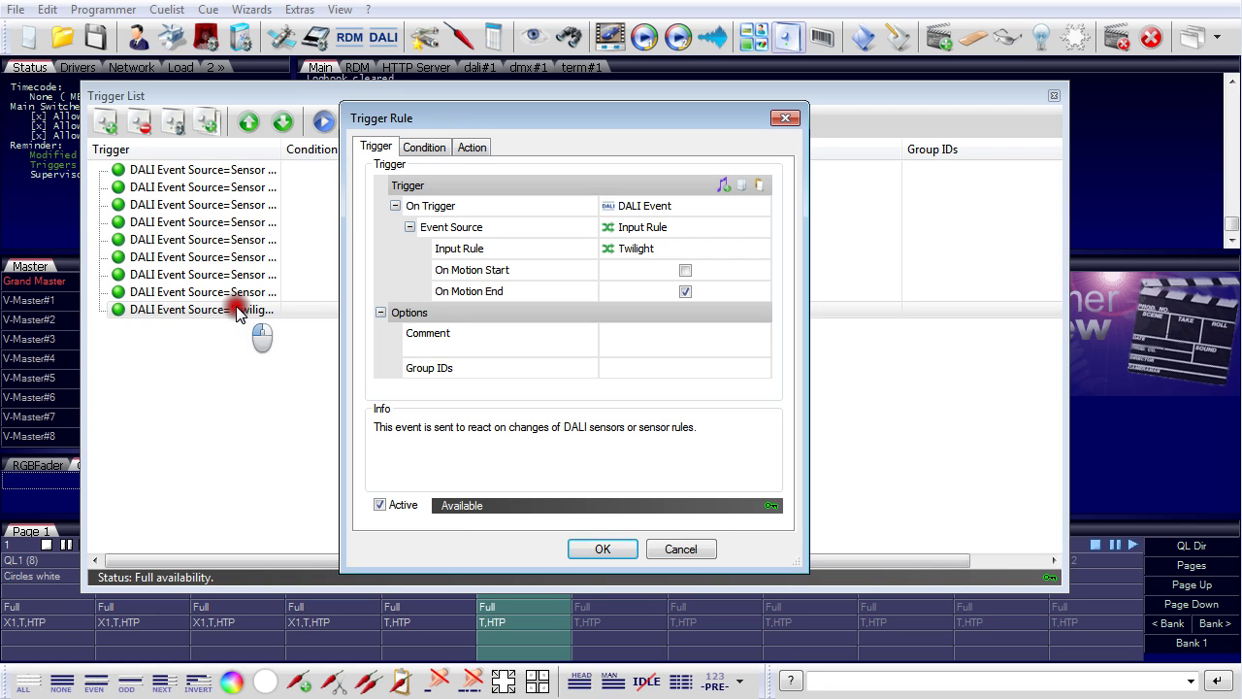
pyautogui.click(471, 146)
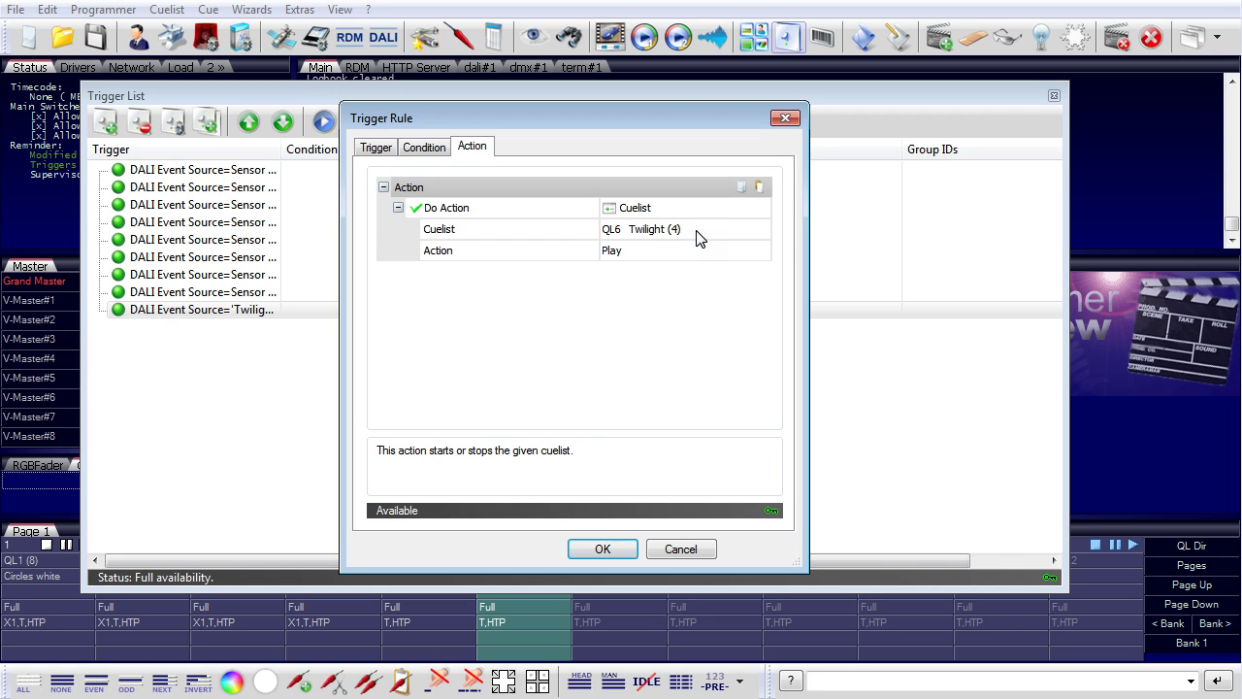
pyautogui.click(687, 255)
pyautogui.click(603, 548)
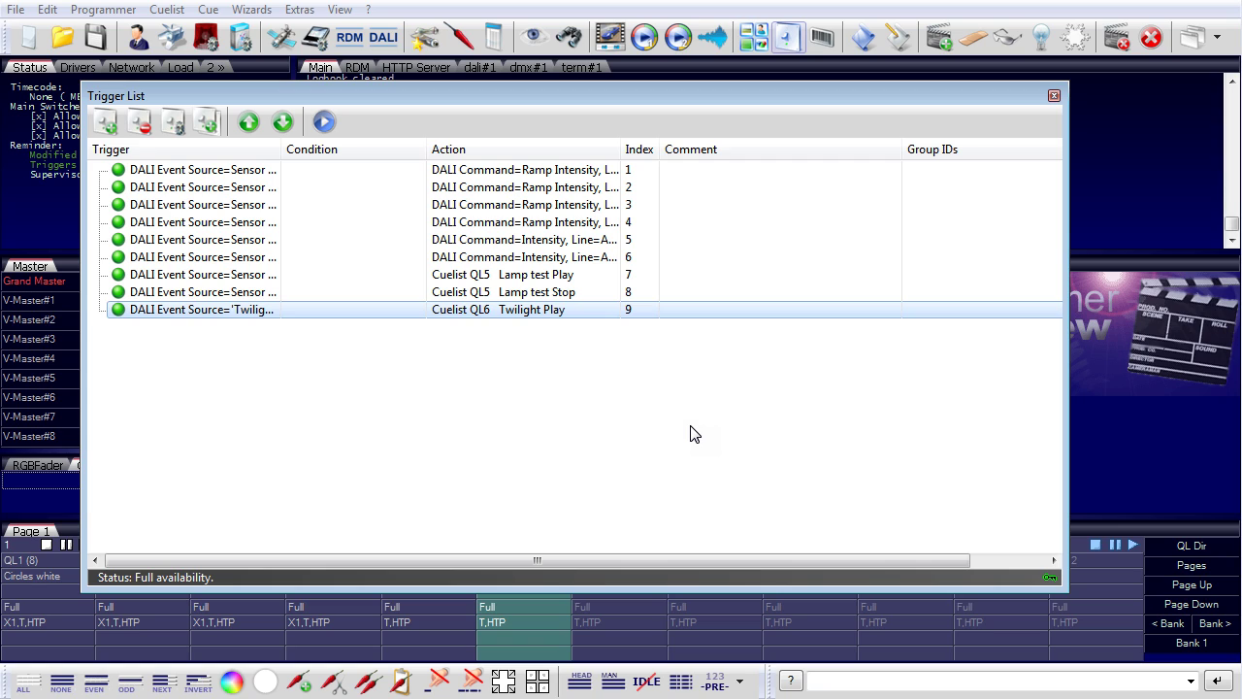
pyautogui.click(1003, 494)
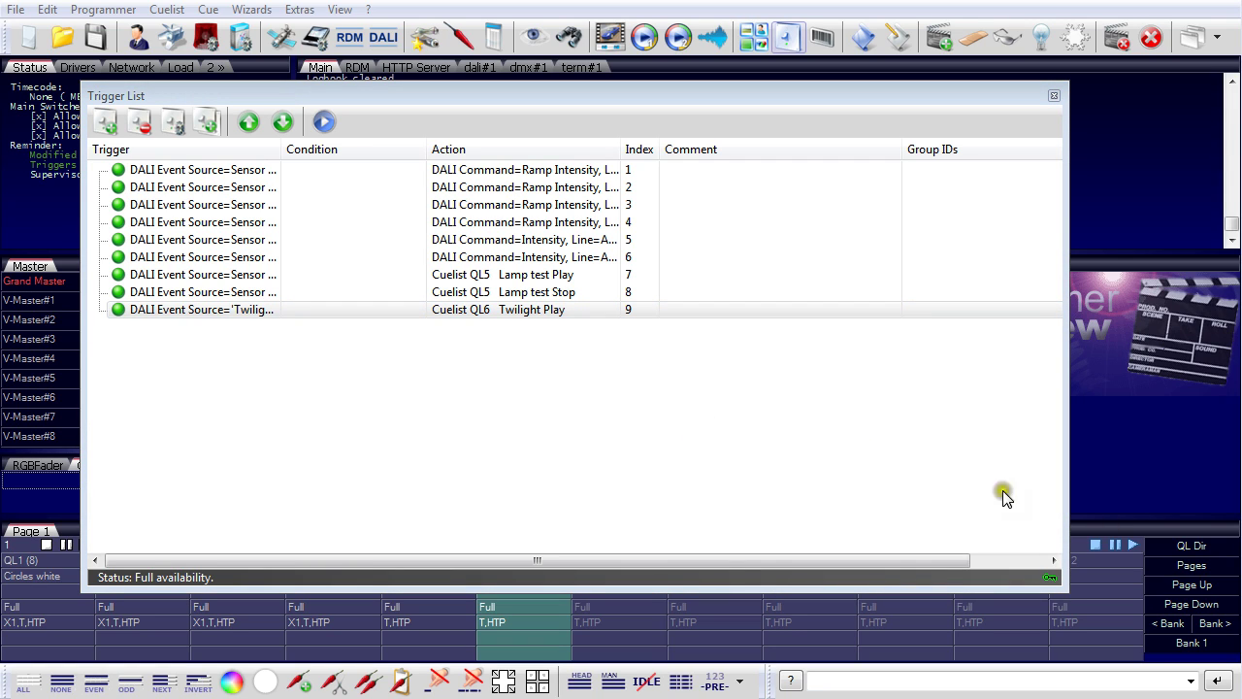
pyautogui.click(705, 386)
# Close the trigger list and load all RGB Fader units (Unit#1–Unit#4) with Use All.
pyautogui.click(1052, 94)
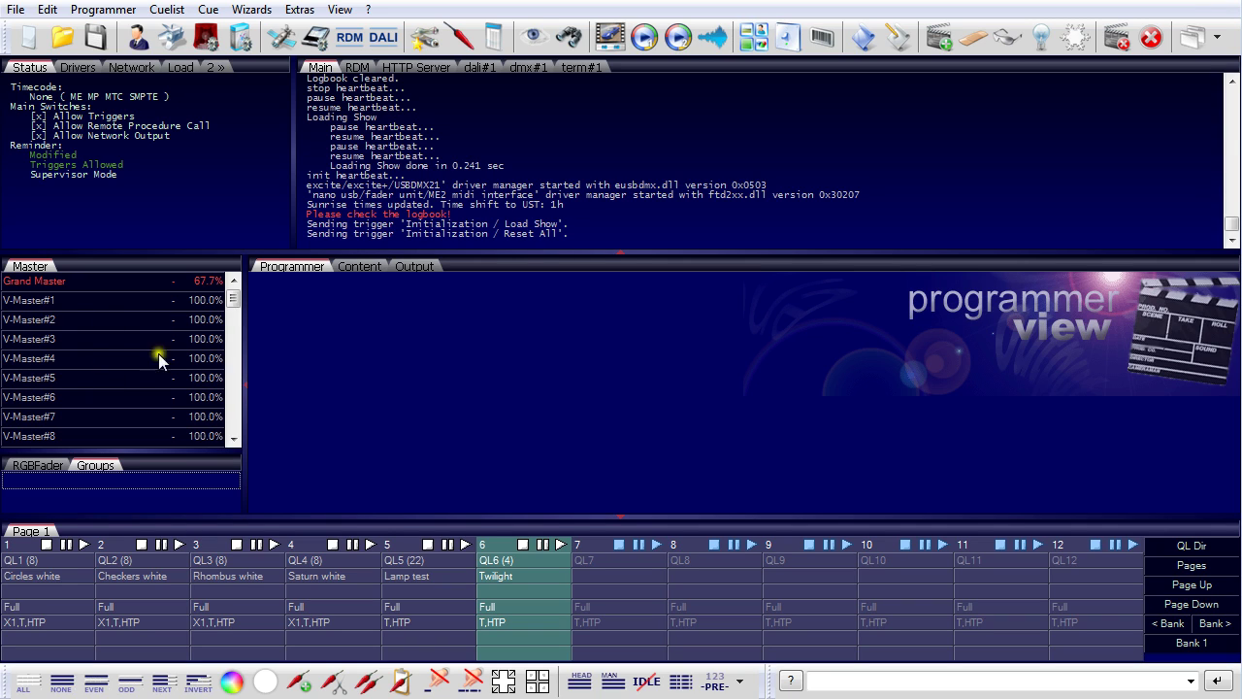
pyautogui.click(48, 465)
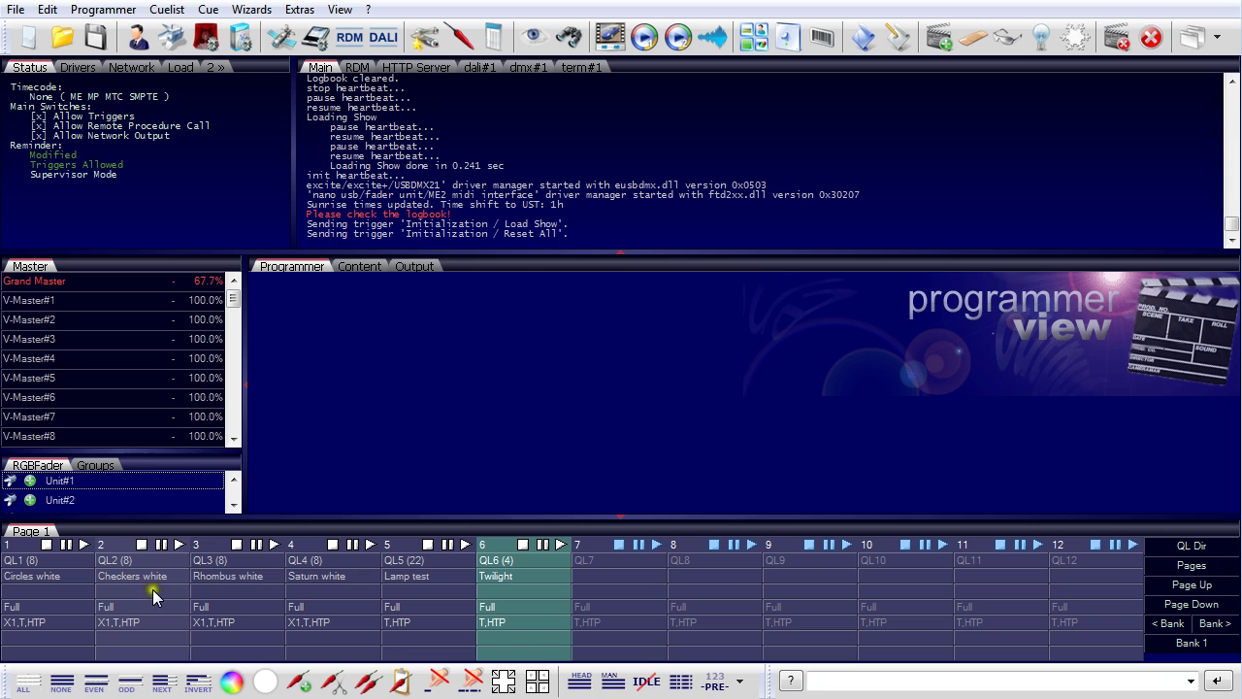
pyautogui.rightClick(133, 477)
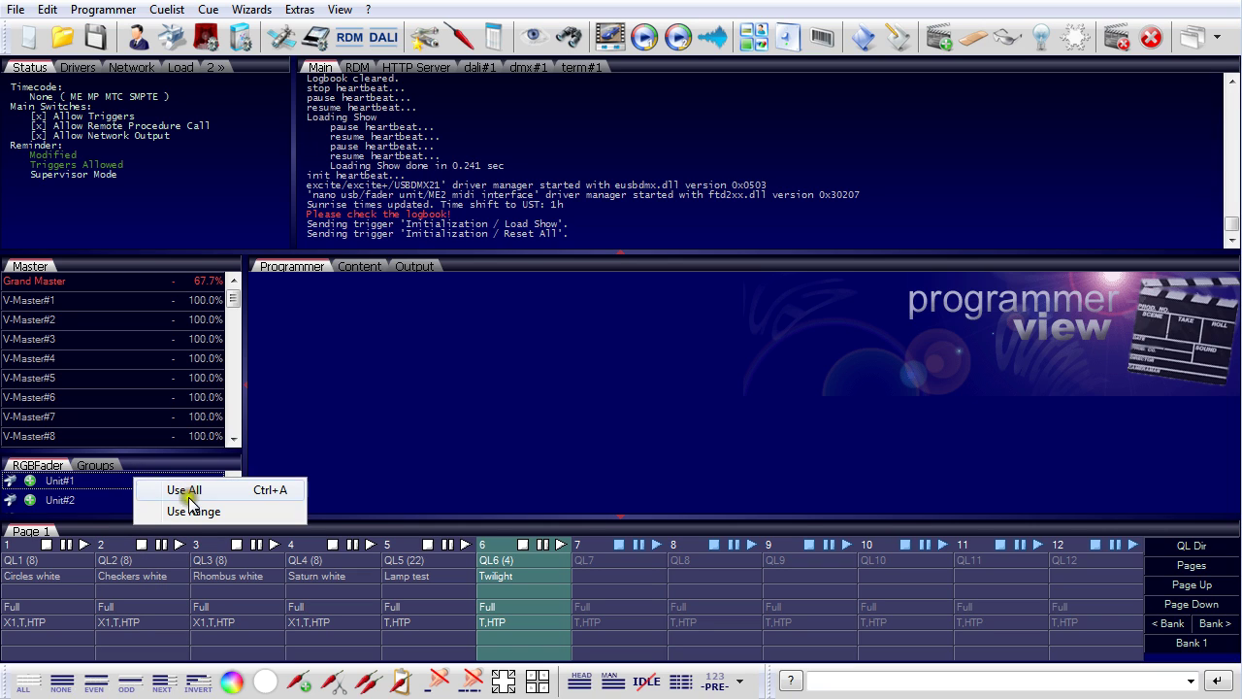
pyautogui.click(193, 492)
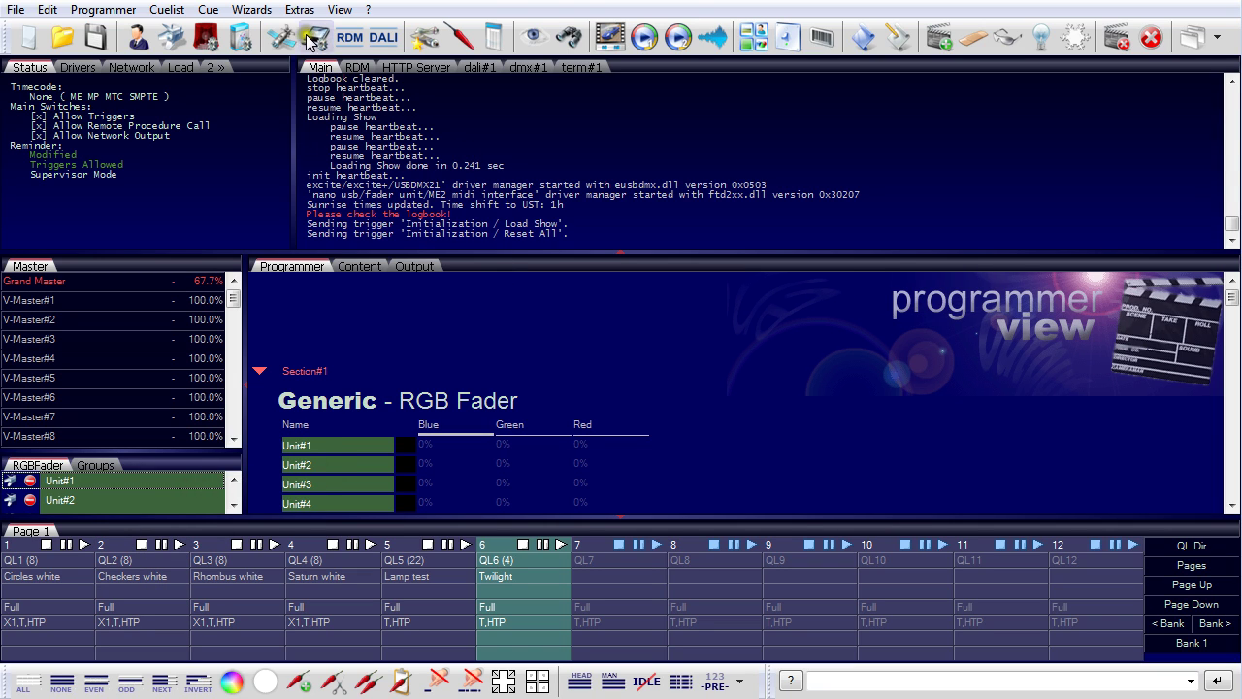
# Run the Color Creator full show generator for RGBFader, from cuelist 1 in Section#1.
pyautogui.click(262, 12)
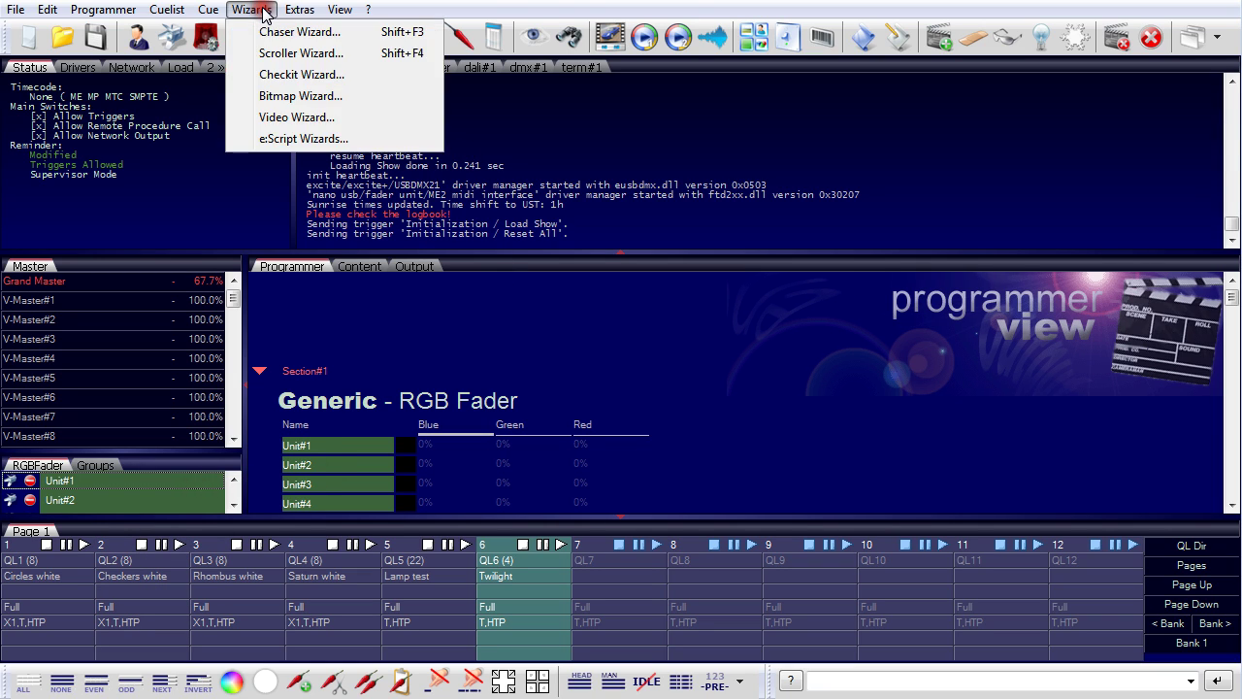
pyautogui.click(279, 139)
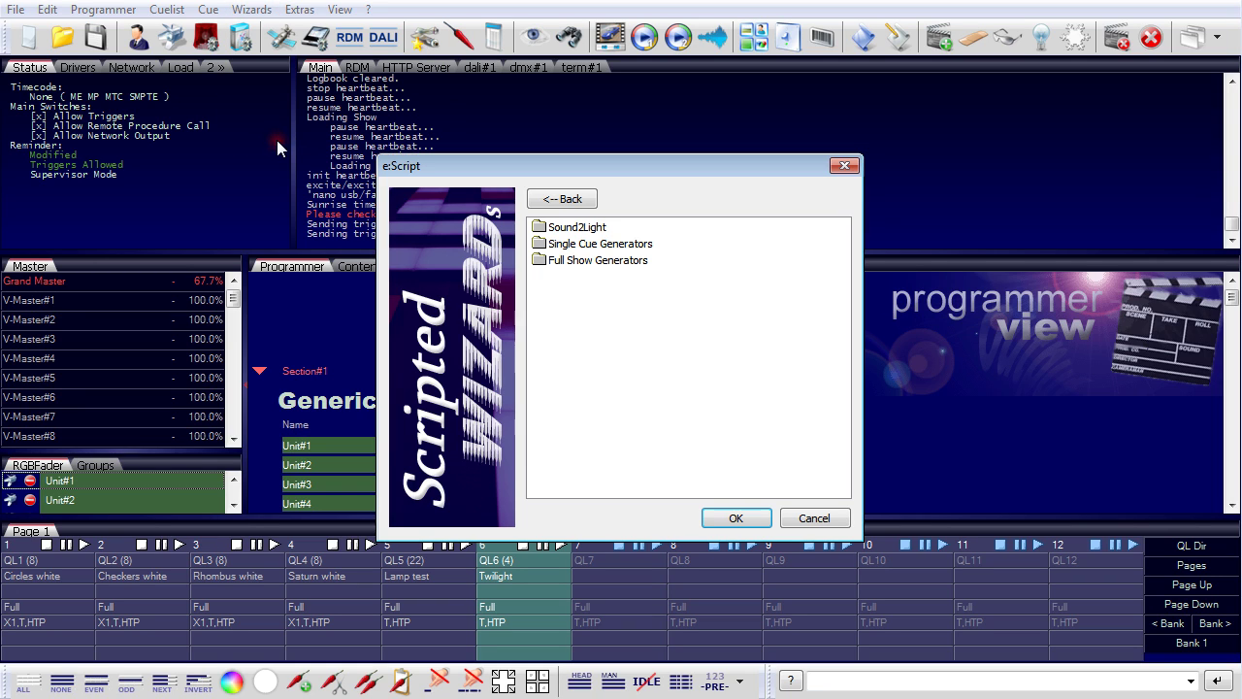
pyautogui.click(610, 260)
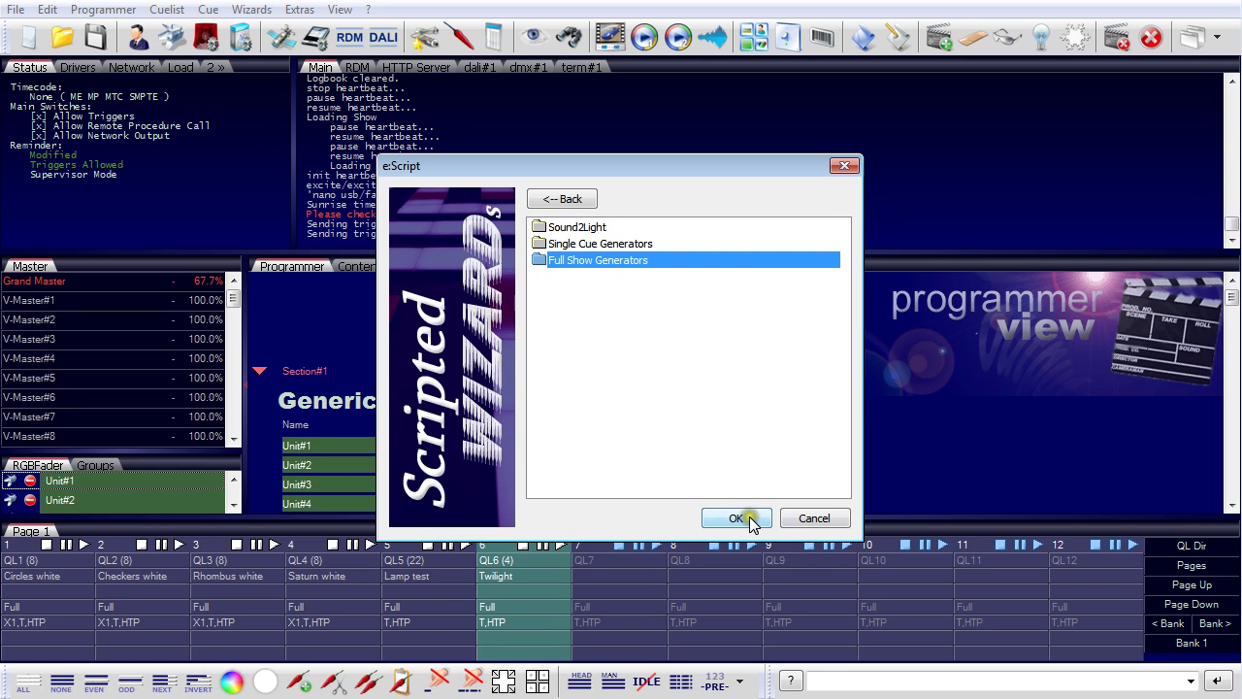
pyautogui.click(749, 518)
pyautogui.click(591, 243)
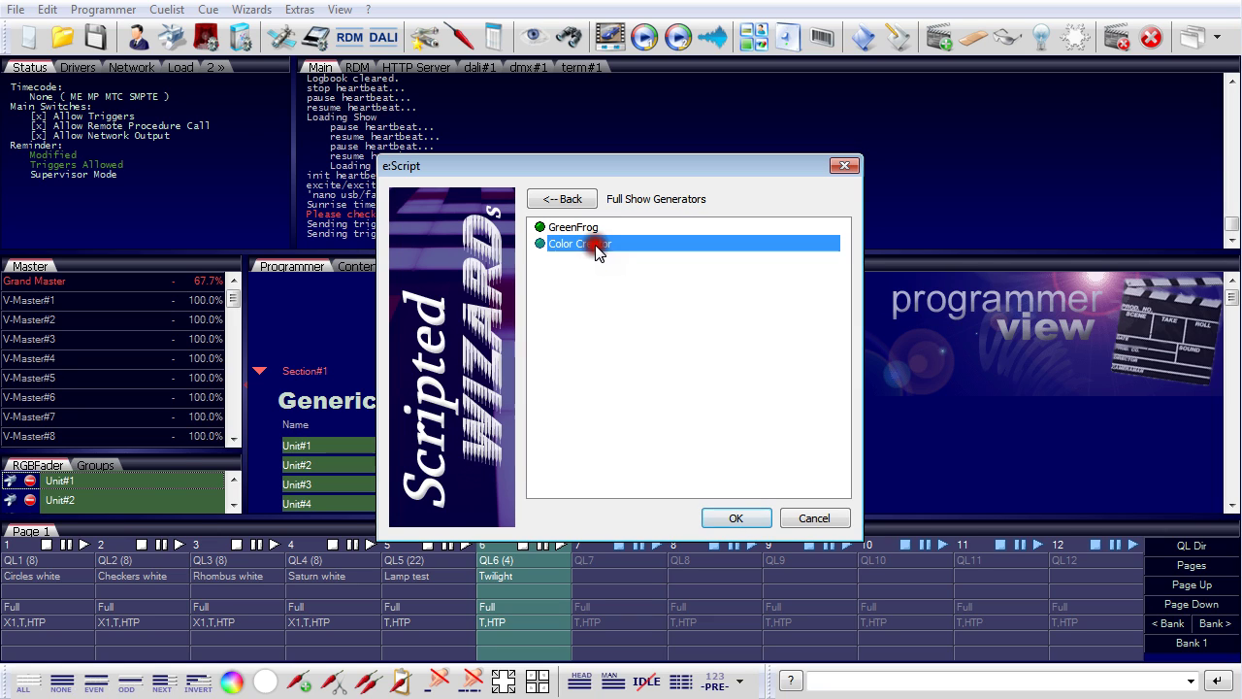
pyautogui.click(740, 517)
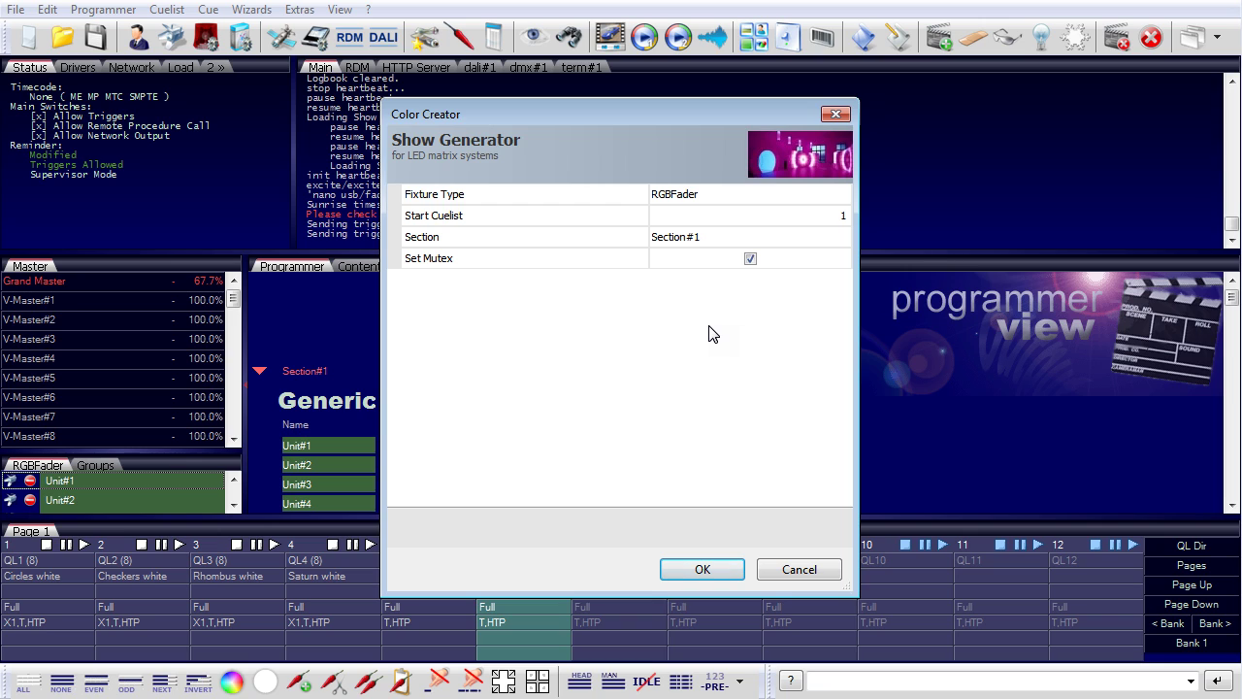
pyautogui.click(703, 570)
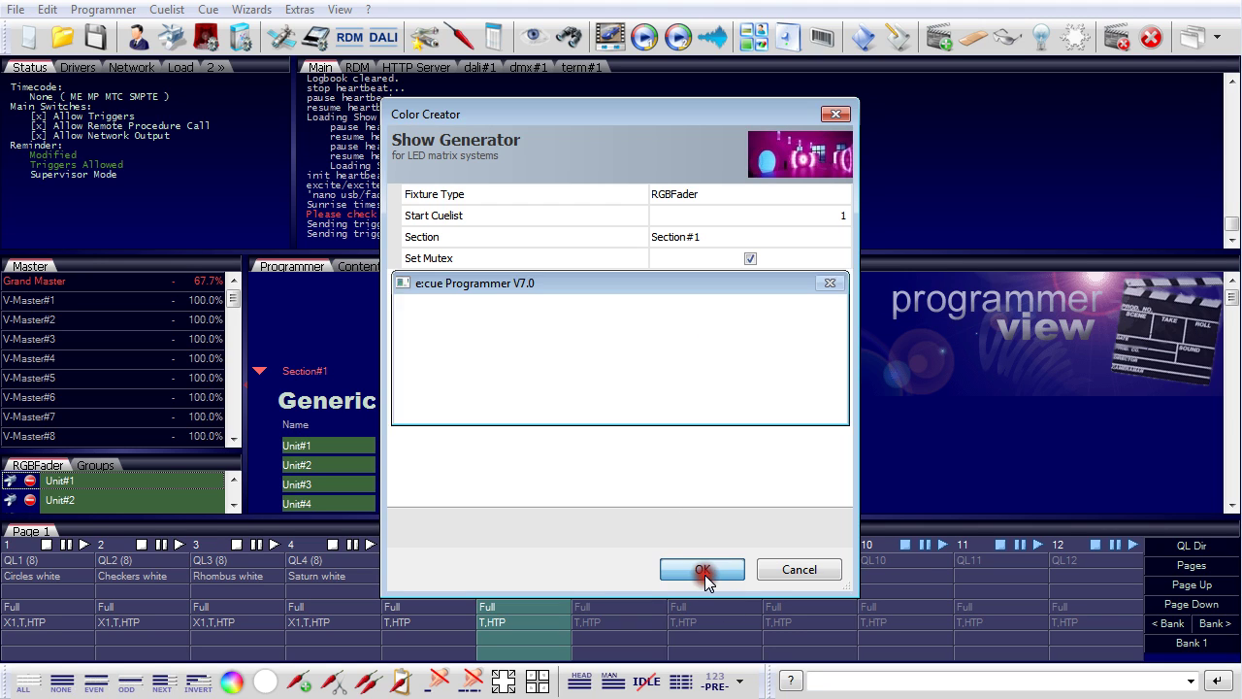
# Keep the existing cuelist content and open the LED grid preview zoomed to 150%.
pyautogui.click(800, 397)
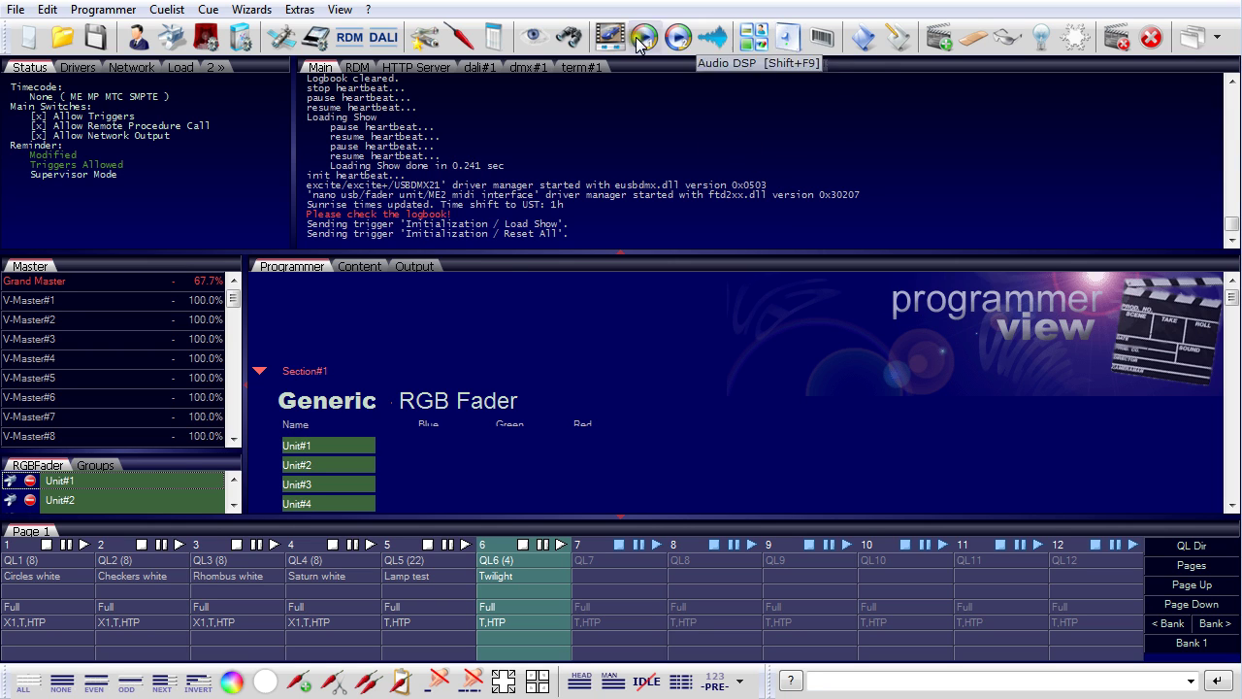
pyautogui.click(531, 35)
pyautogui.click(447, 70)
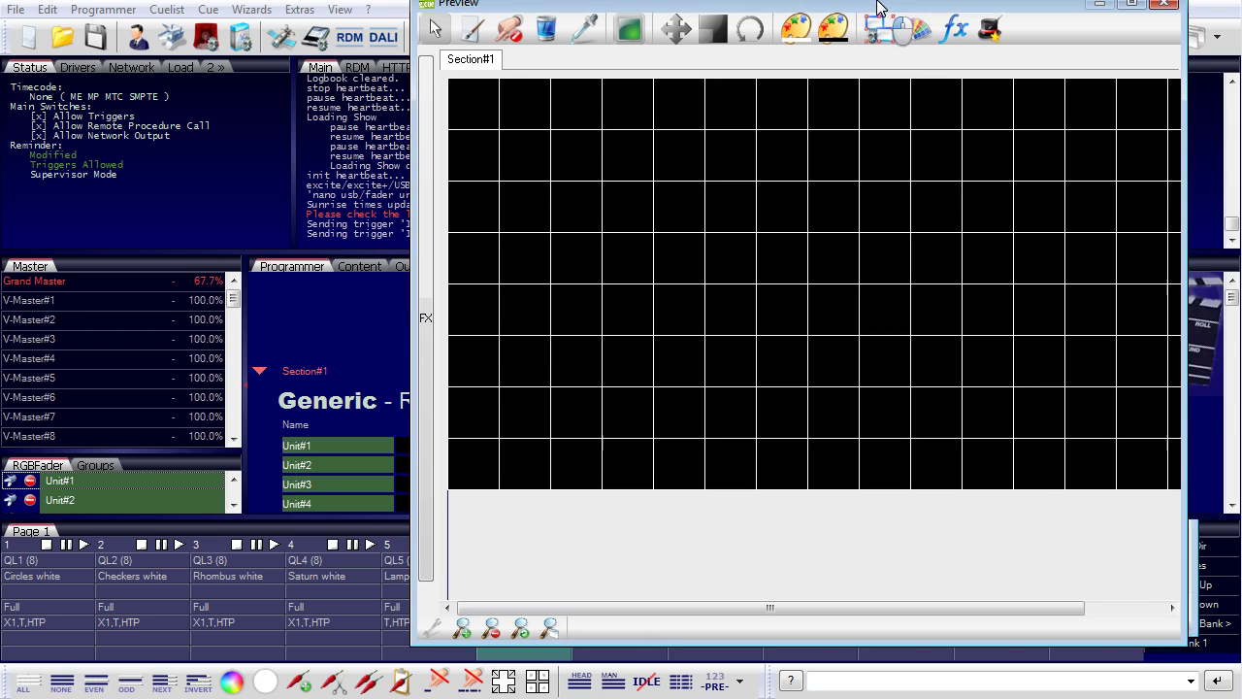
pyautogui.click(548, 630)
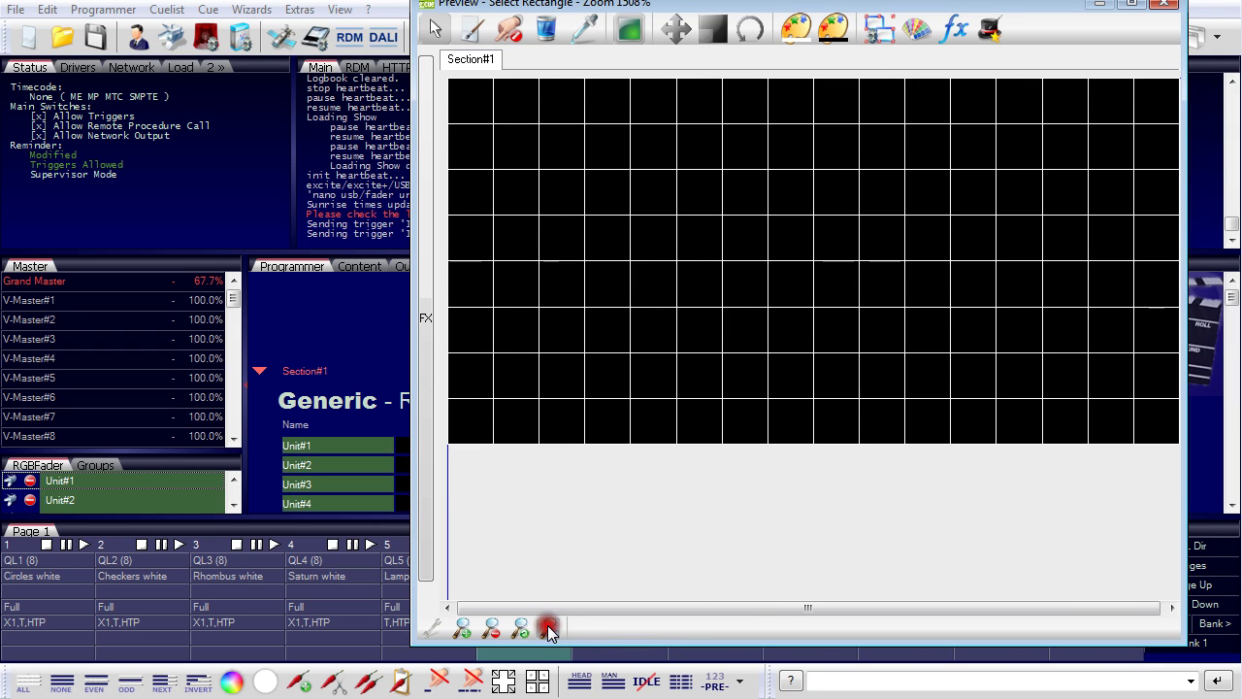
# Play Circles, Checkers, Rhombus and Saturn white cuelists in turn, then close the preview.
pyautogui.click(82, 544)
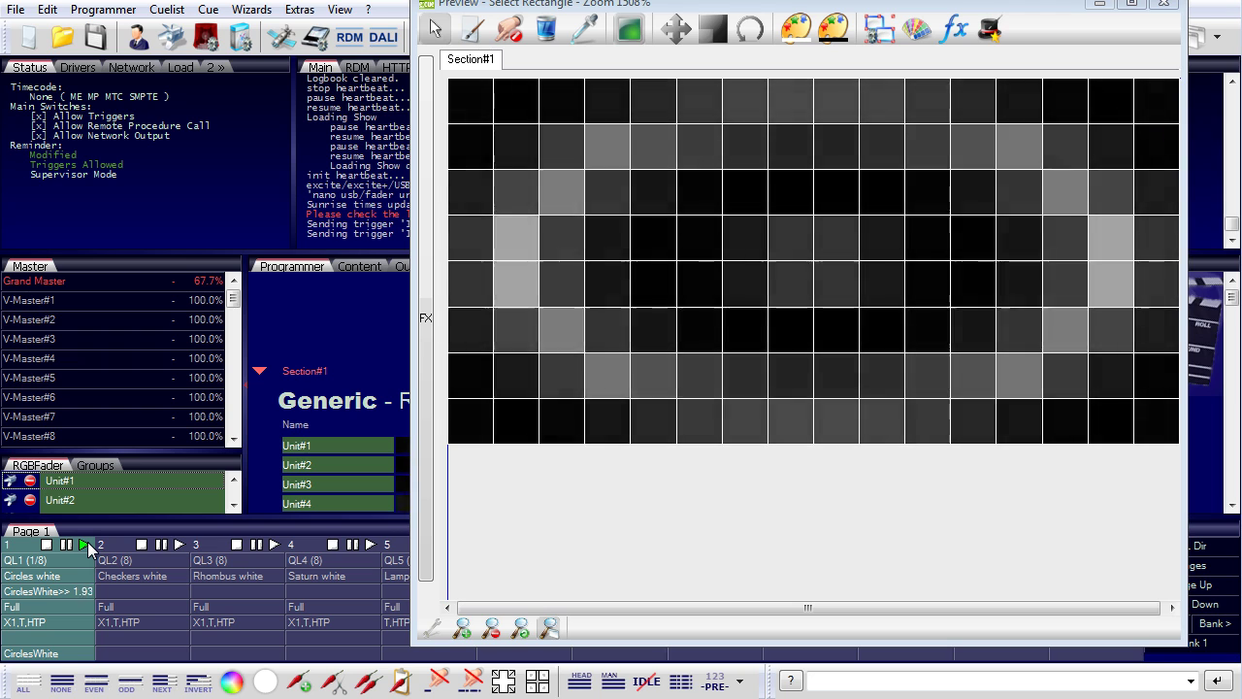
pyautogui.click(86, 544)
pyautogui.scroll(3, 197, 282)
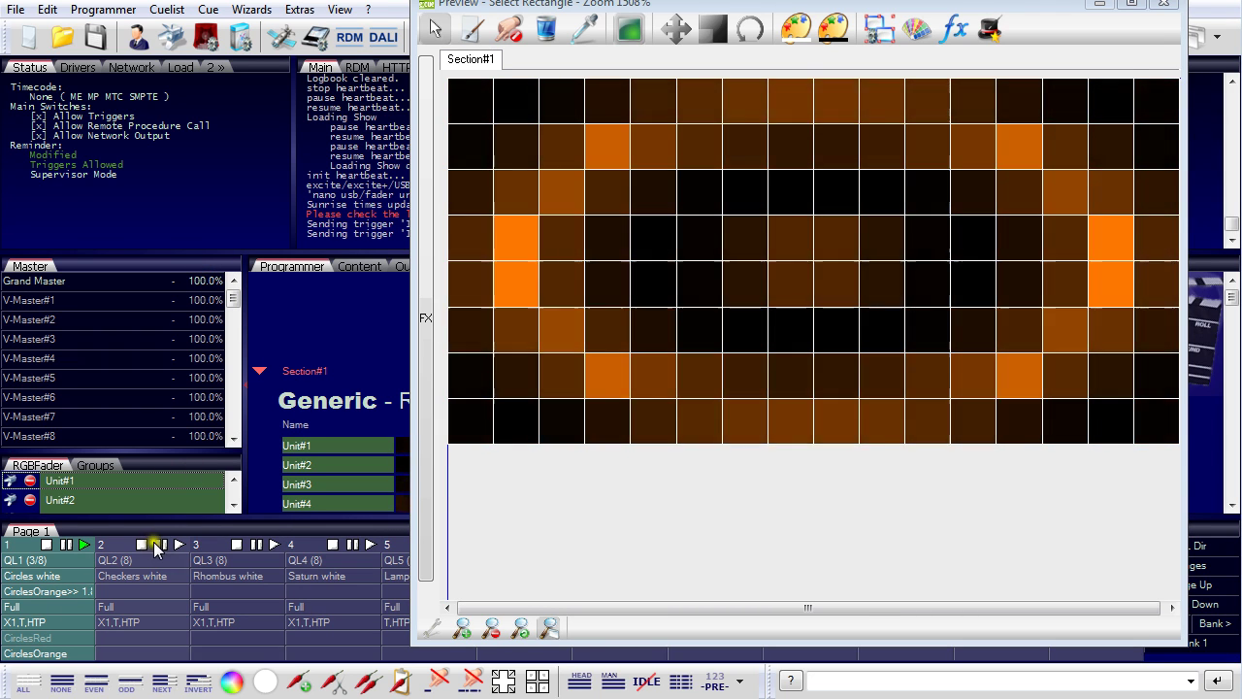
pyautogui.click(179, 545)
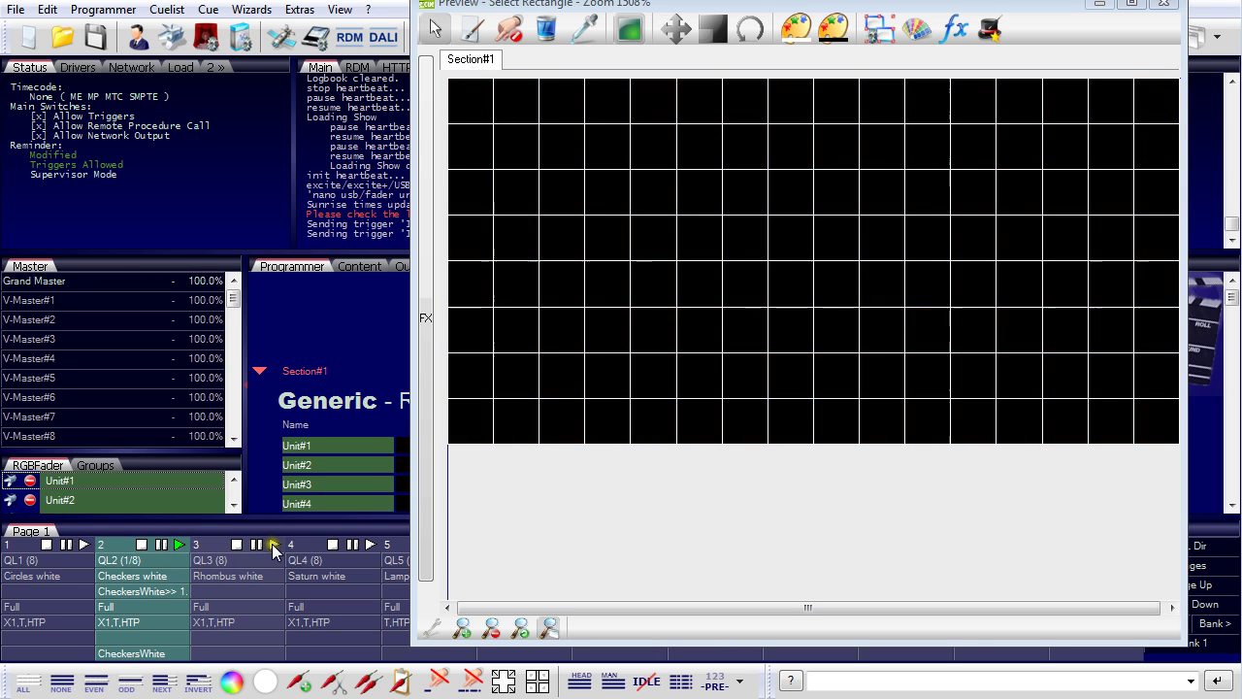
pyautogui.click(273, 544)
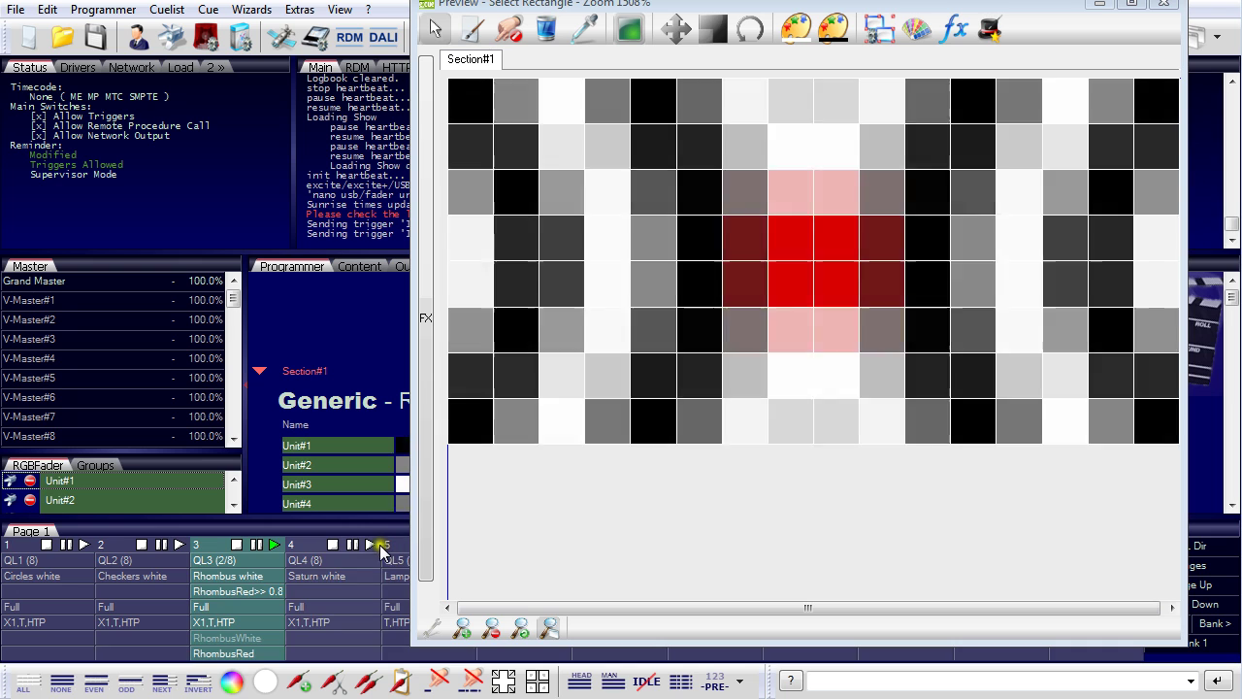
pyautogui.click(370, 544)
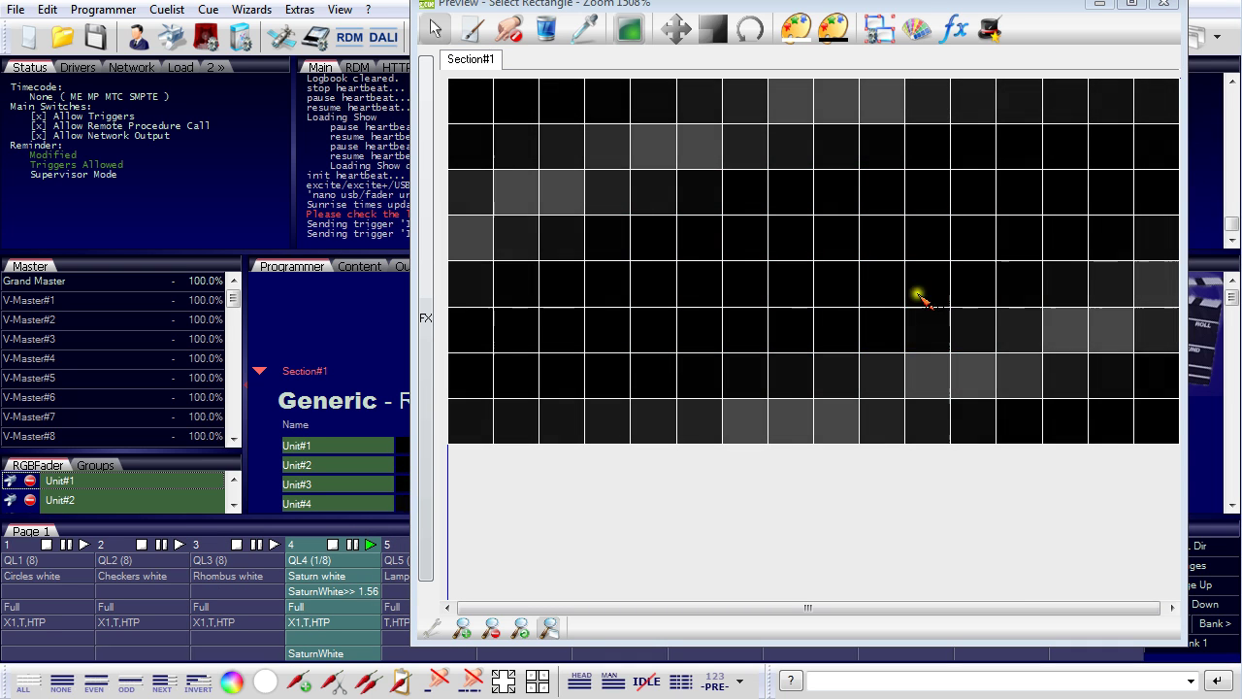
pyautogui.click(1165, 6)
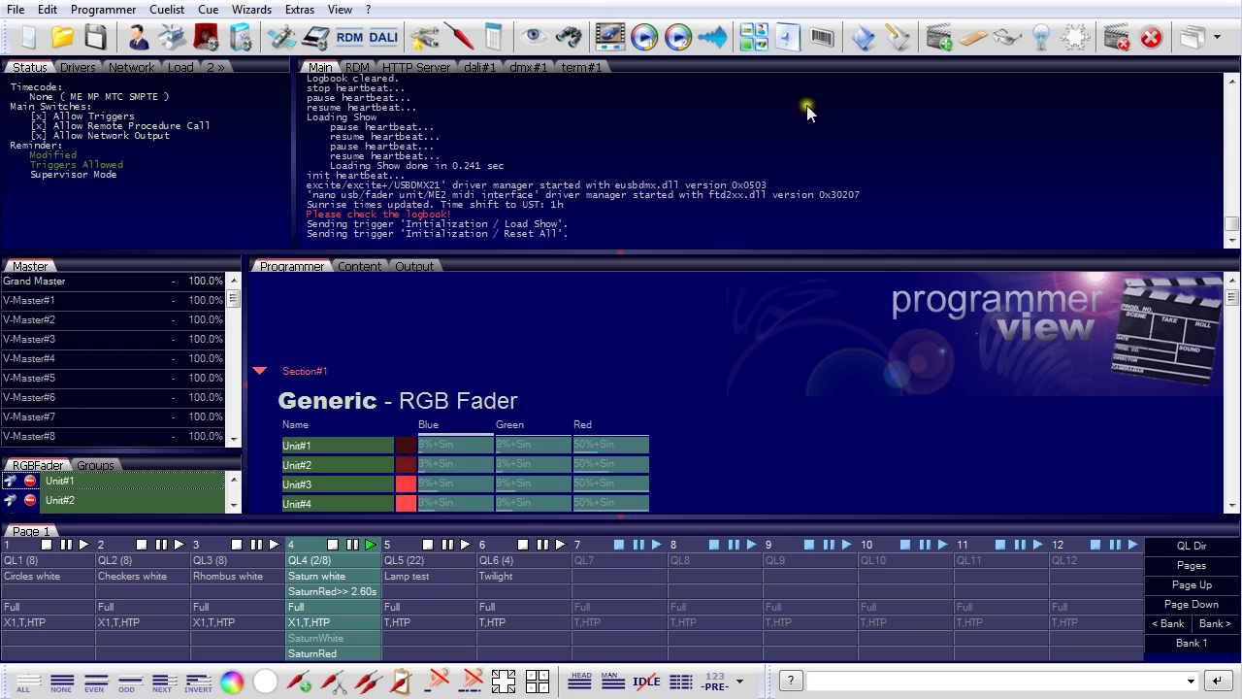
pyautogui.click(790, 38)
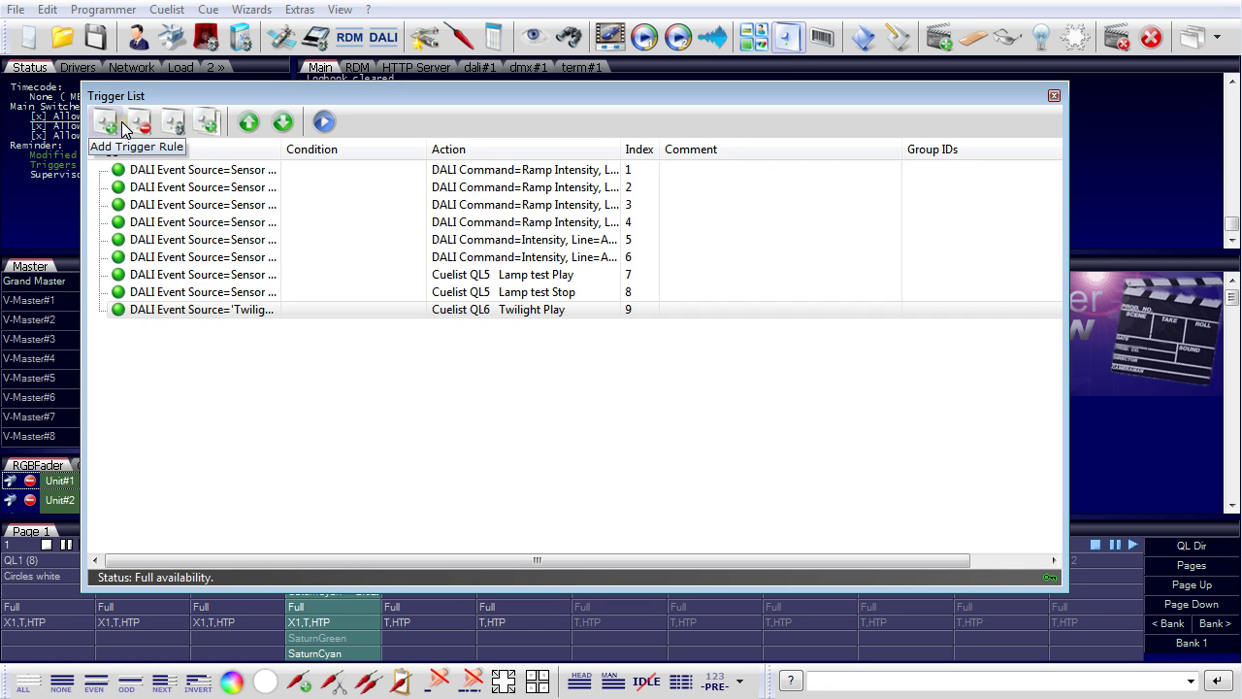
pyautogui.click(1054, 95)
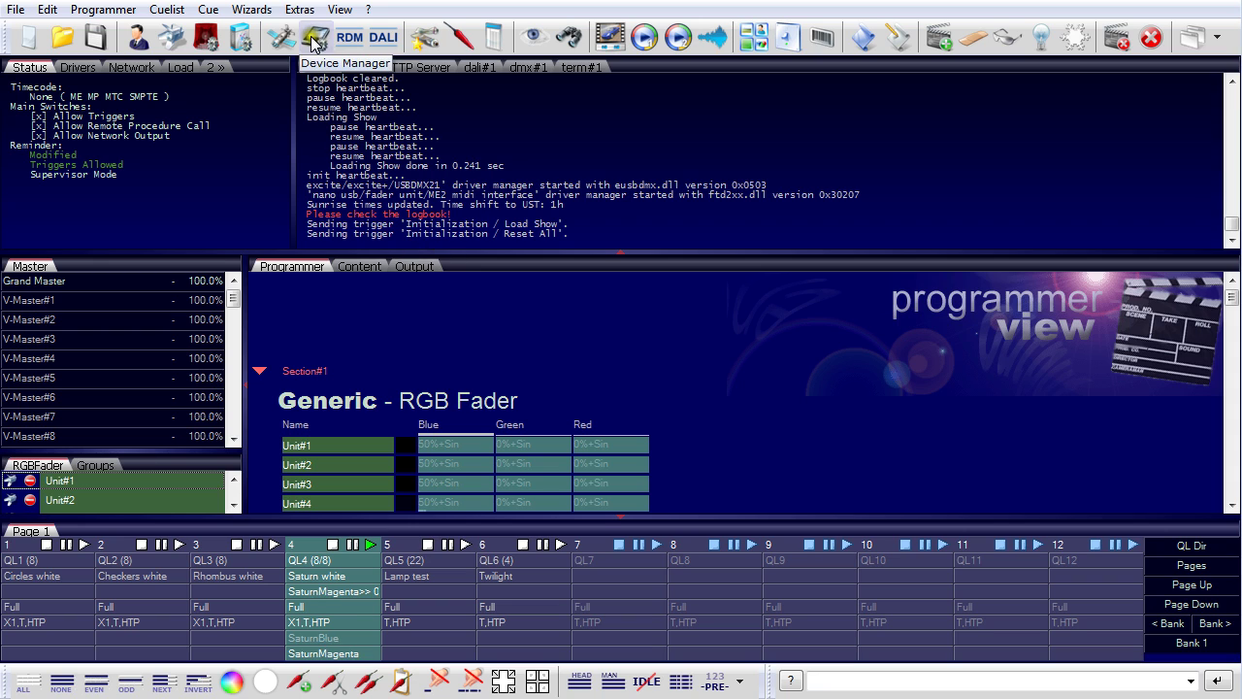
# Open term#1's device properties on its Settings tab in Device Manager.
pyautogui.click(312, 39)
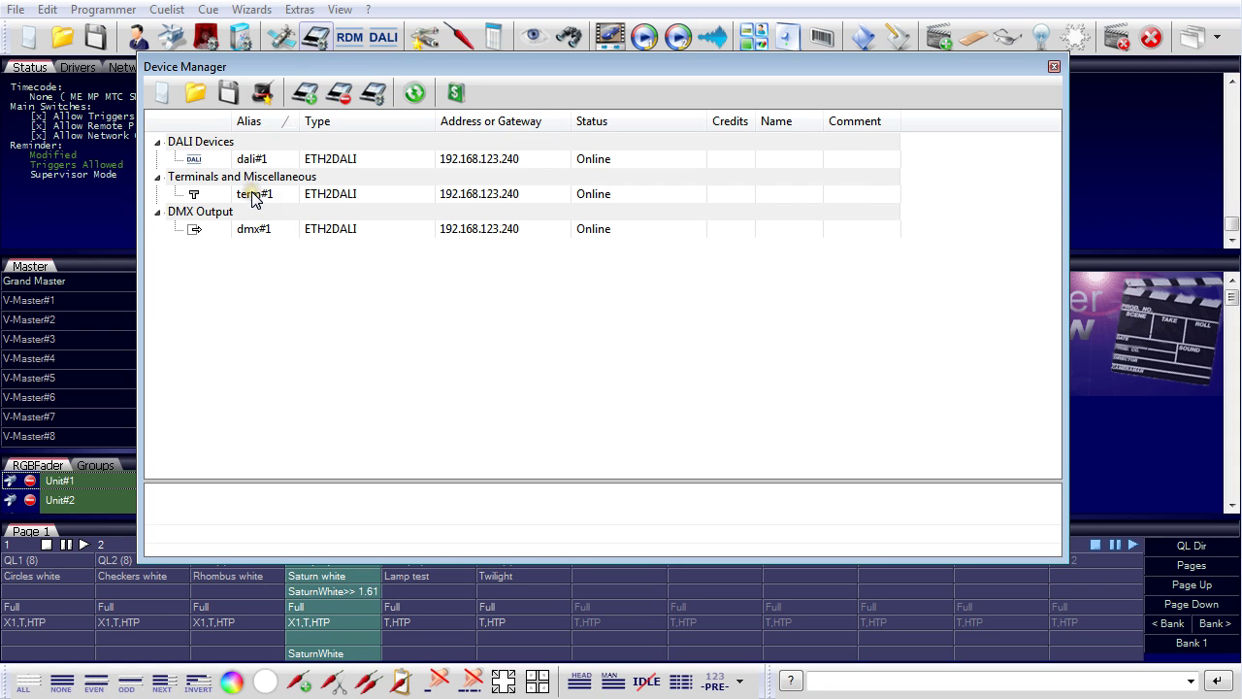
pyautogui.doubleClick(252, 194)
pyautogui.click(425, 39)
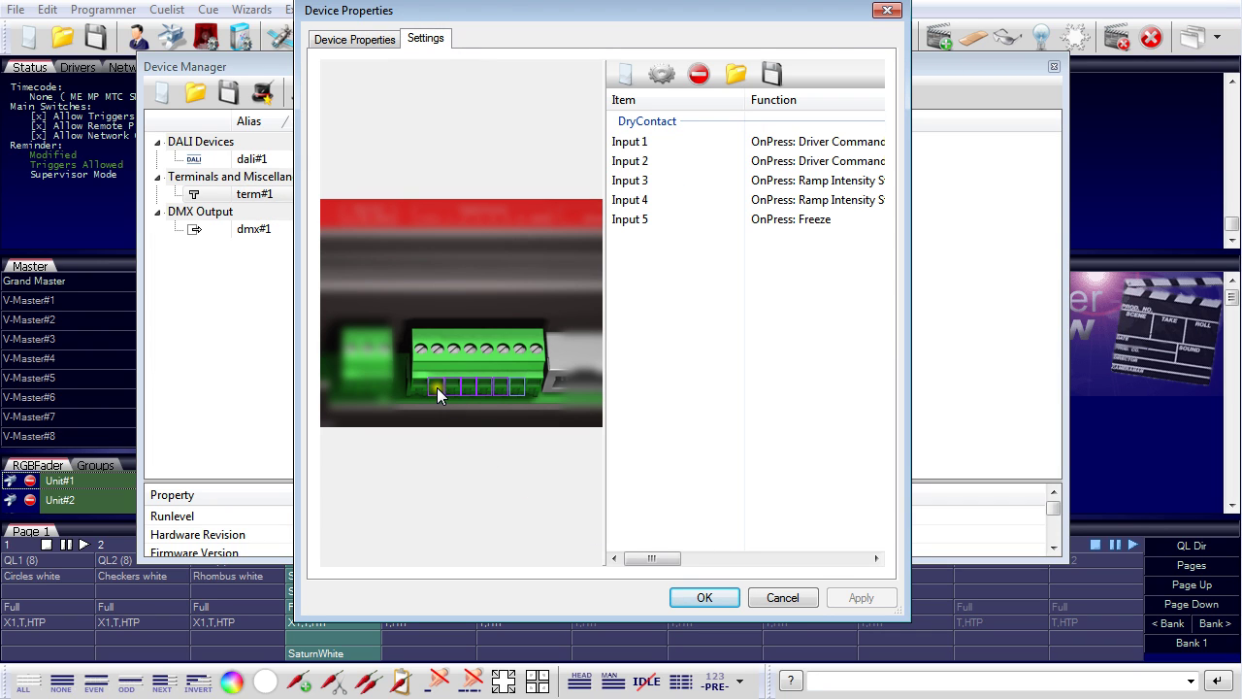
# Delete Inputs 1, 2, 3, 4 and 5 from term#1's input list.
pyautogui.click(776, 145)
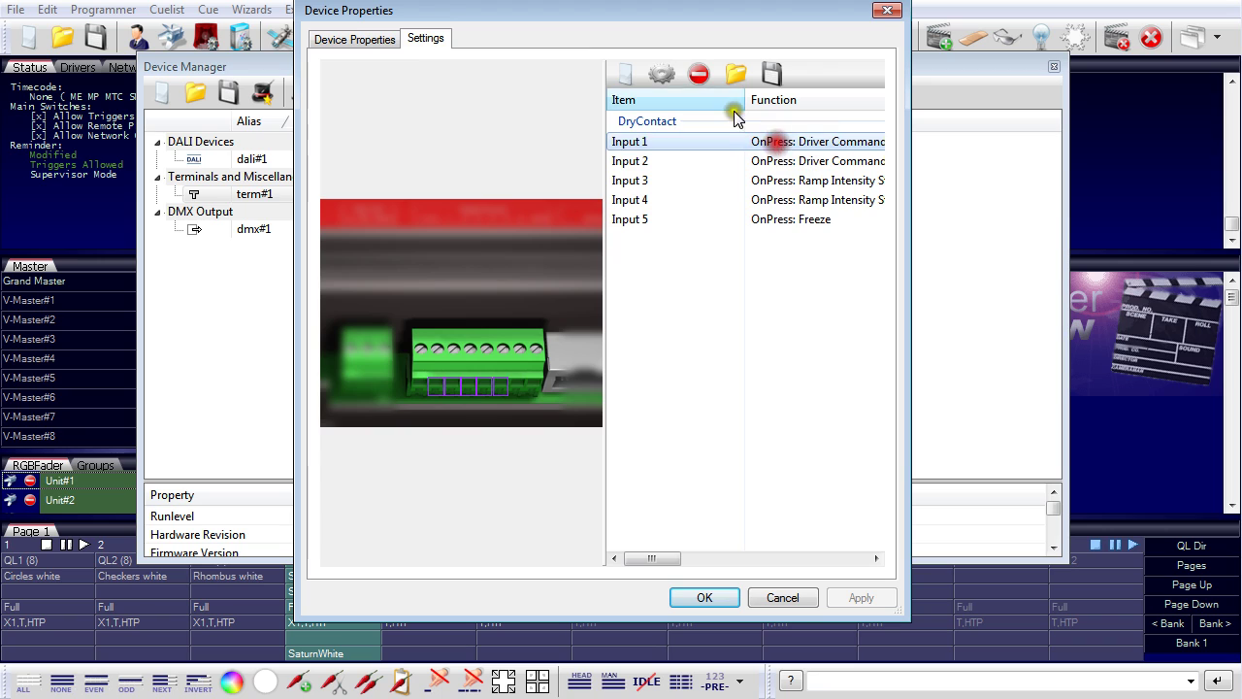
pyautogui.click(698, 75)
pyautogui.click(770, 141)
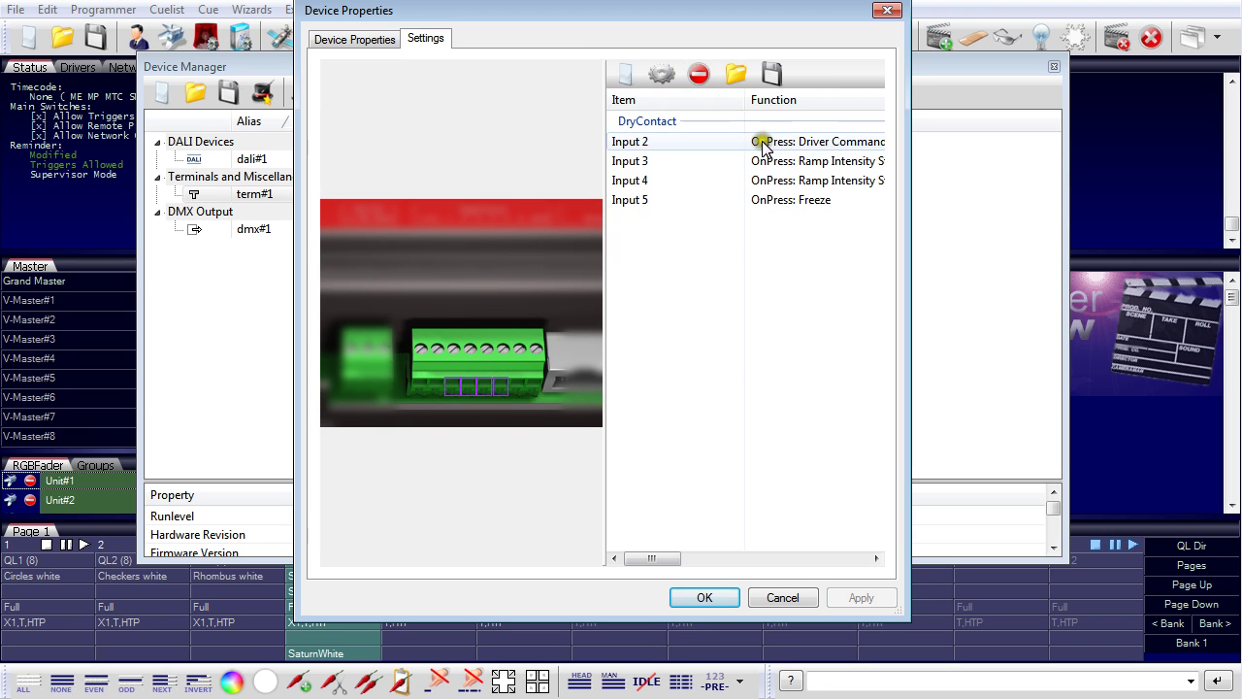
pyautogui.click(699, 75)
pyautogui.click(772, 142)
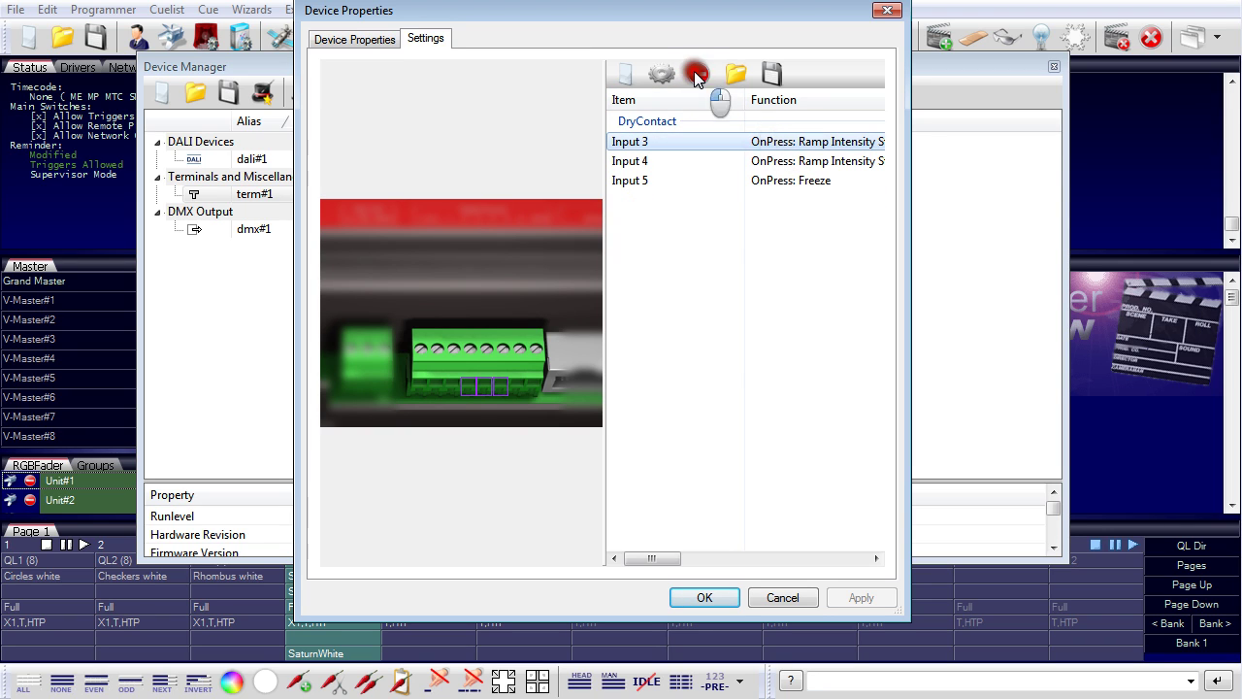
pyautogui.click(699, 75)
pyautogui.click(793, 143)
pyautogui.click(699, 76)
pyautogui.click(776, 144)
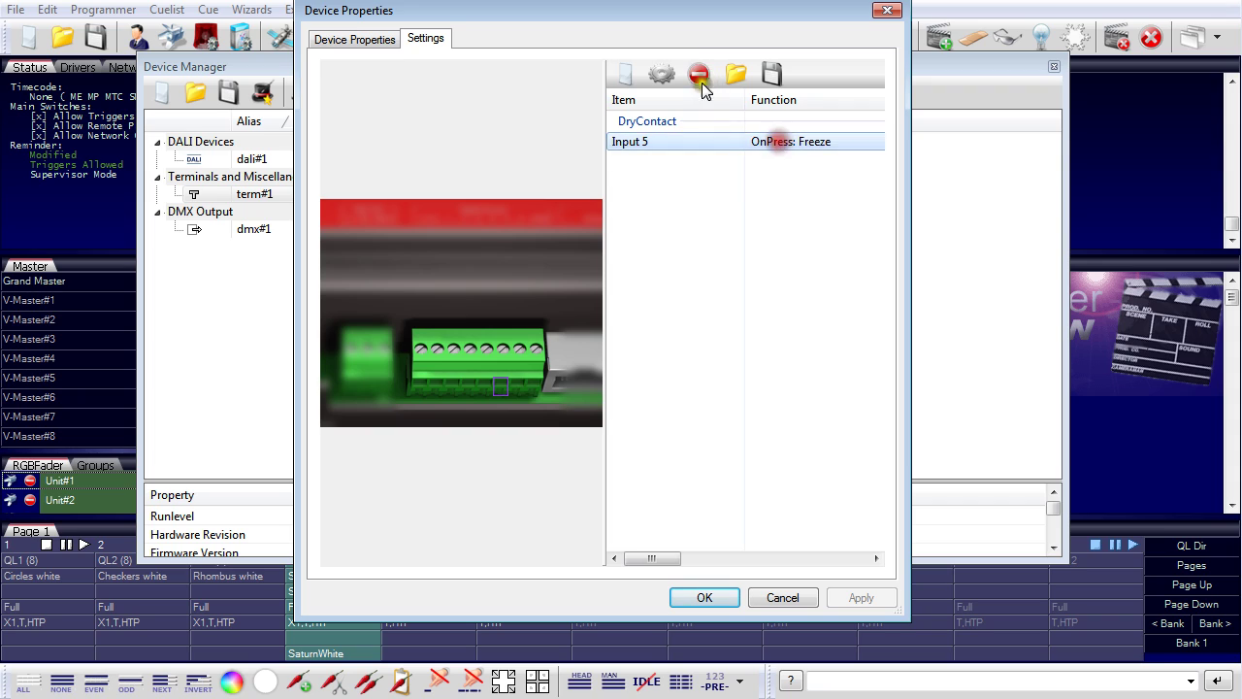
pyautogui.click(699, 76)
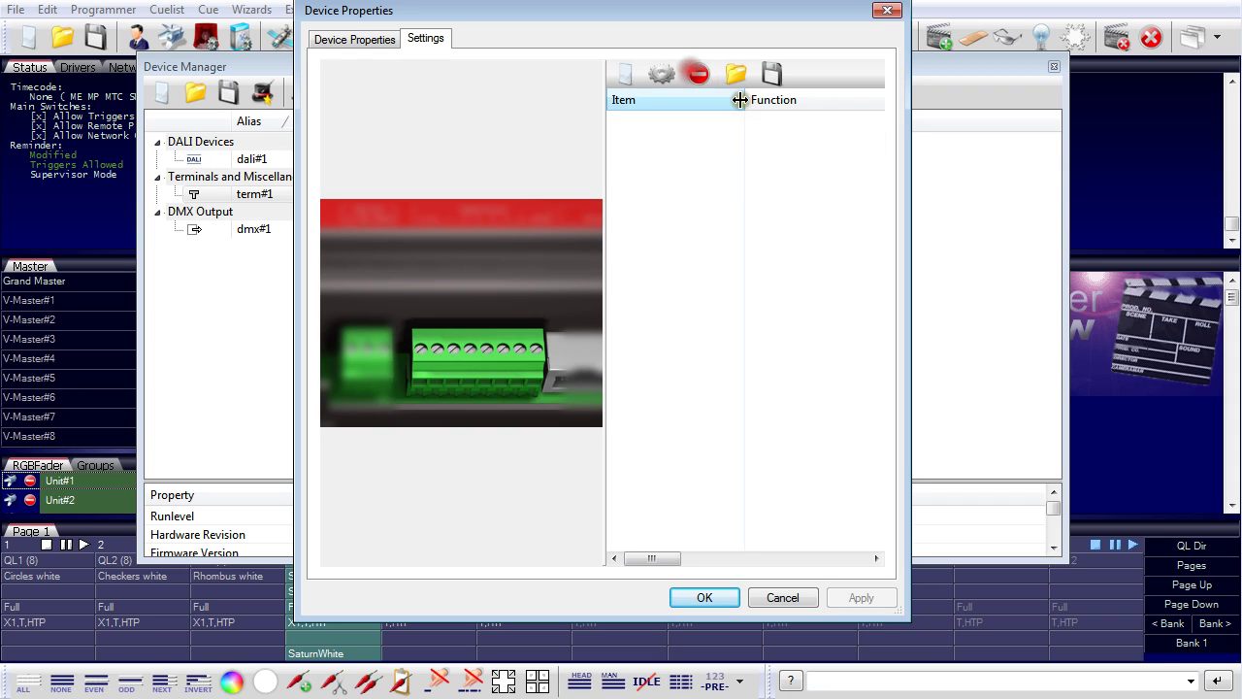
# Set Input 1's Do Action to play cuelist QL1.
pyautogui.click(434, 386)
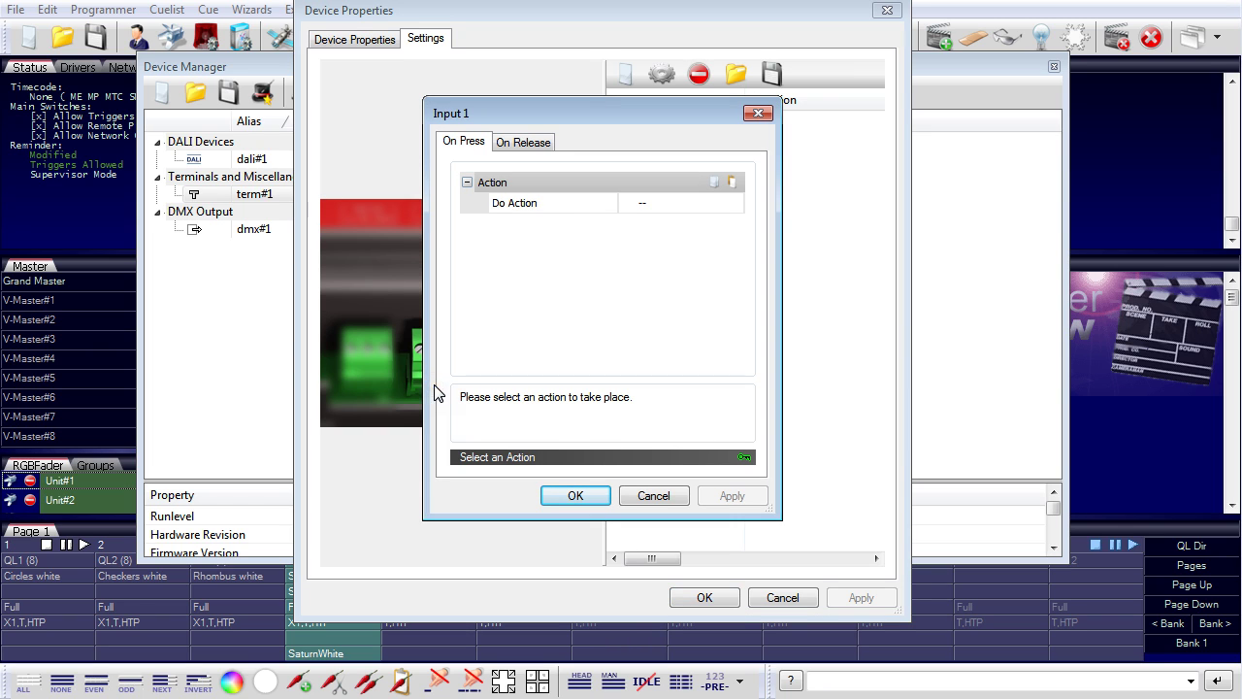
pyautogui.click(588, 203)
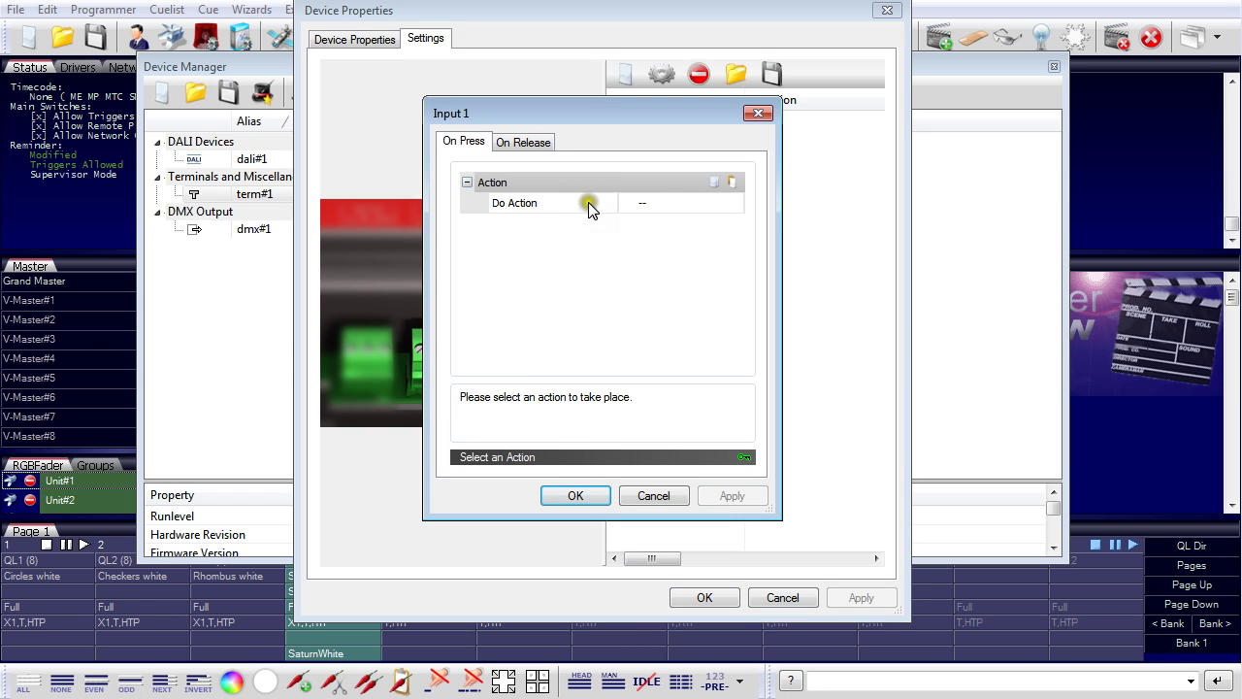
pyautogui.click(709, 210)
pyautogui.click(733, 203)
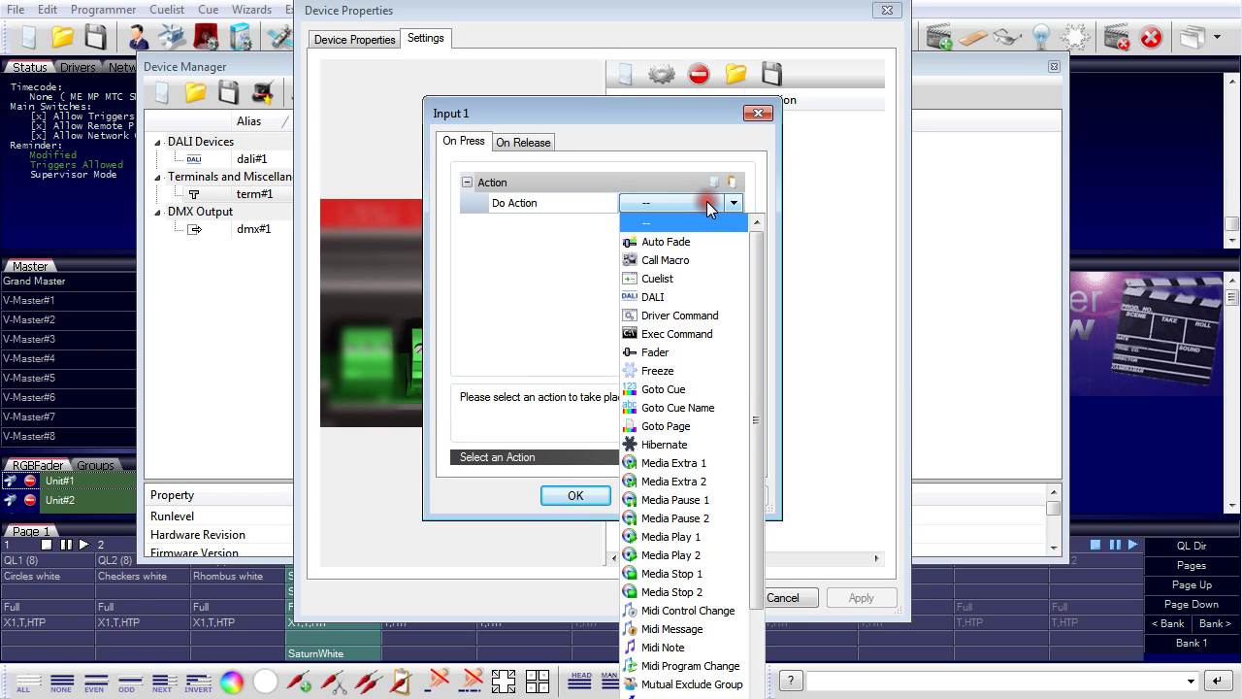
pyautogui.click(674, 279)
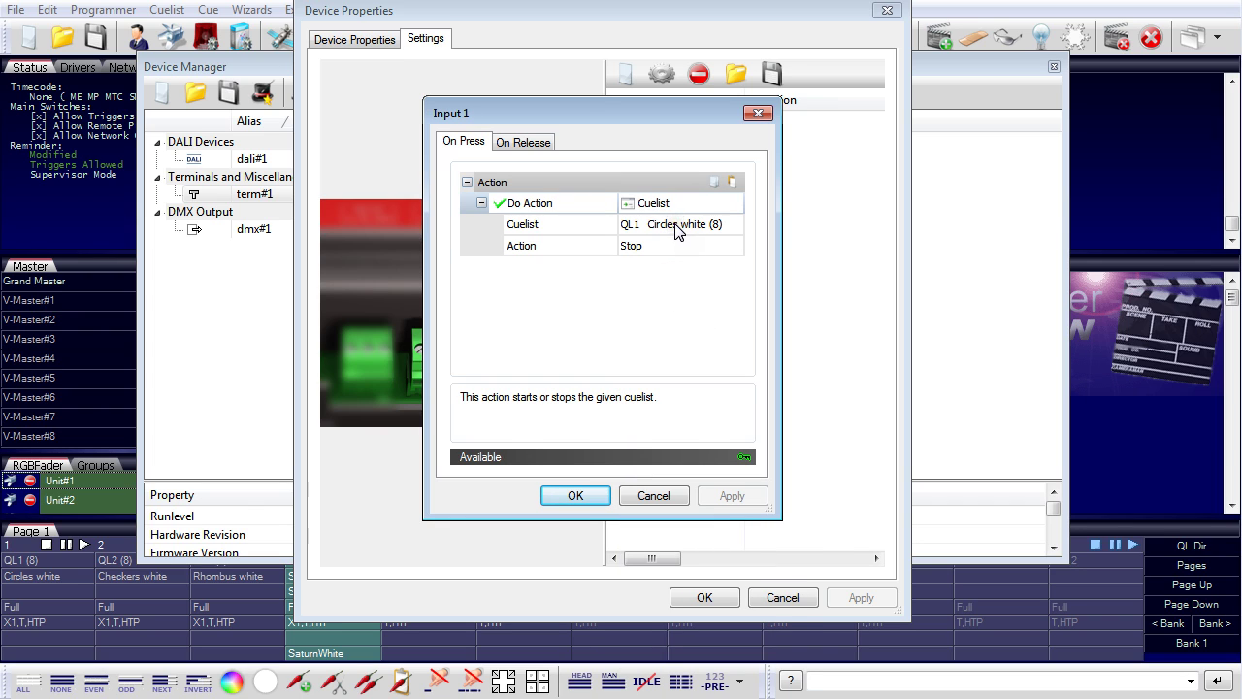
pyautogui.click(667, 246)
pyautogui.click(667, 246)
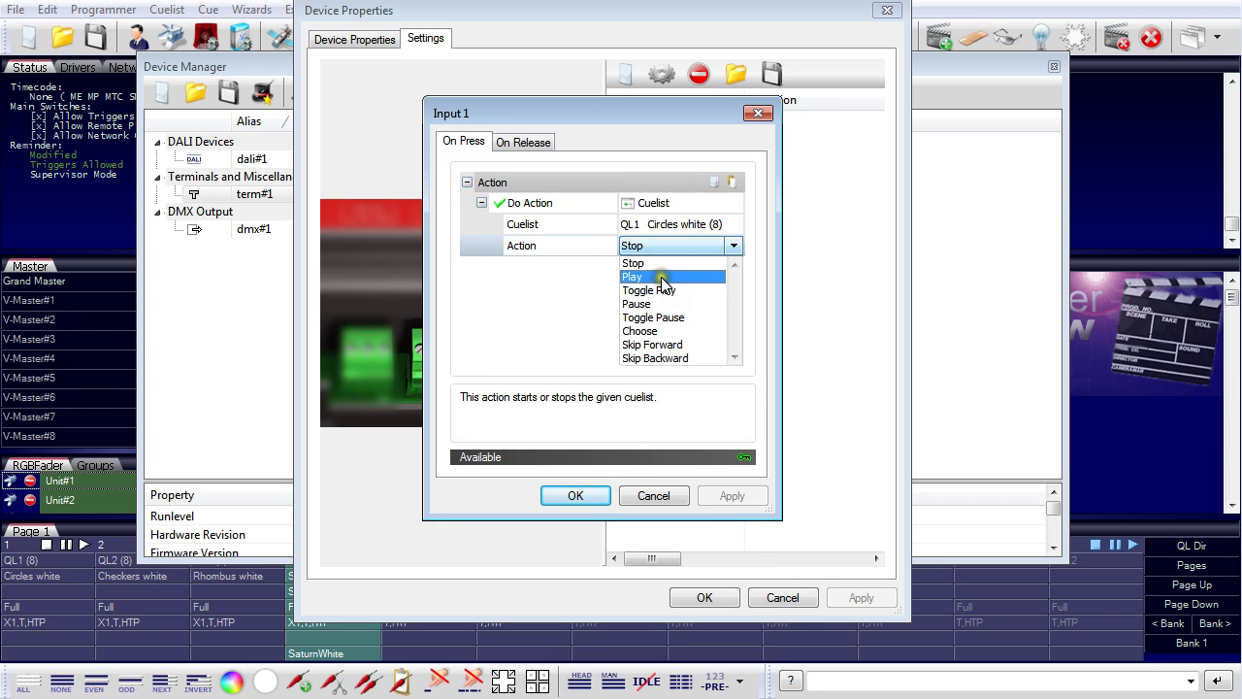
pyautogui.click(661, 281)
pyautogui.click(590, 494)
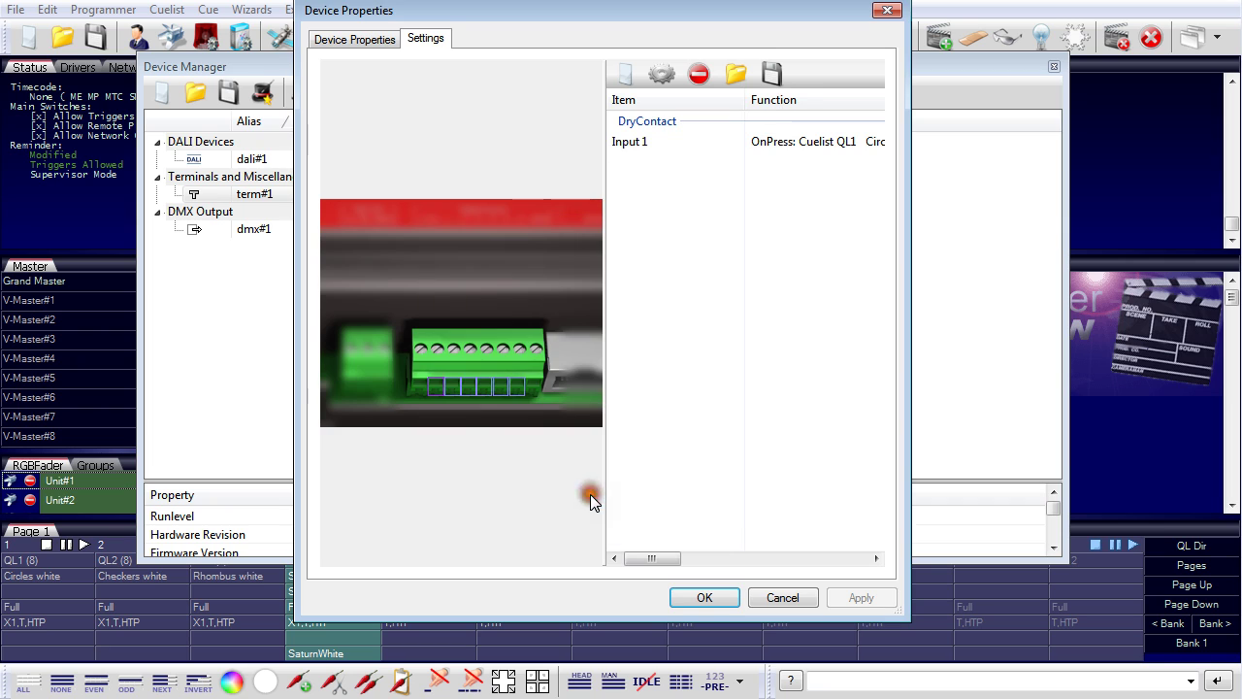
# Set Input 2's action to play cuelist QL2 Checkers white.
pyautogui.click(452, 384)
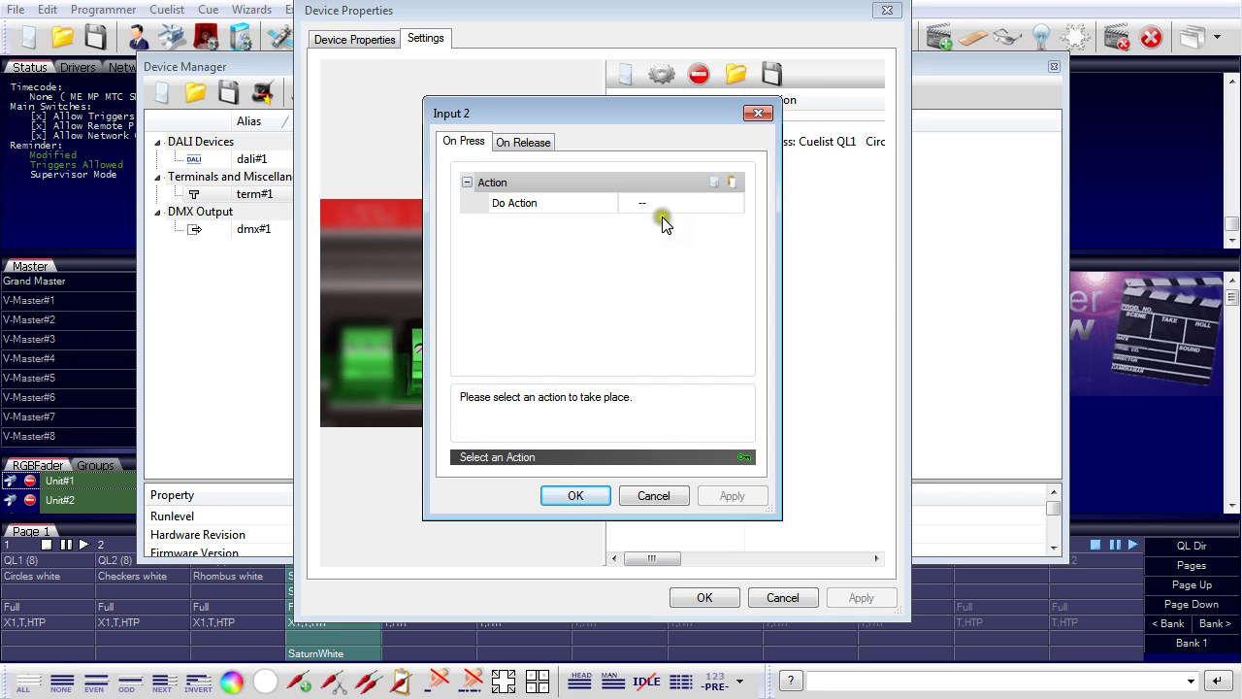
pyautogui.click(686, 203)
pyautogui.click(686, 202)
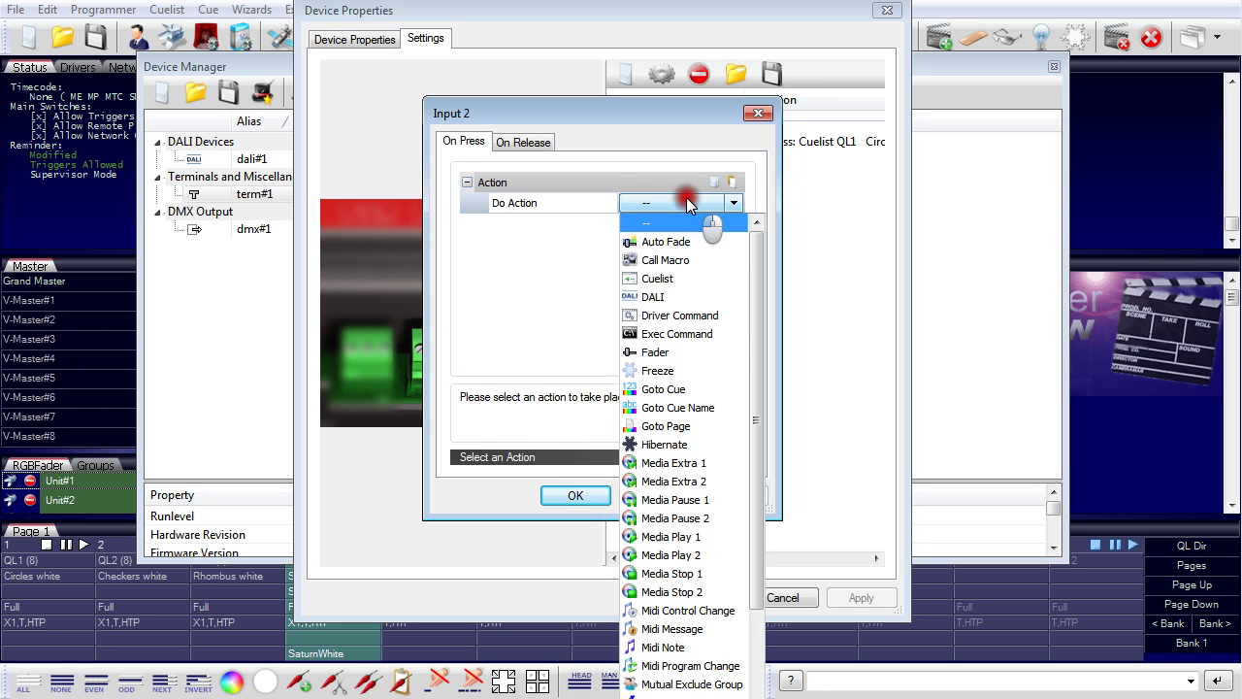
pyautogui.click(666, 283)
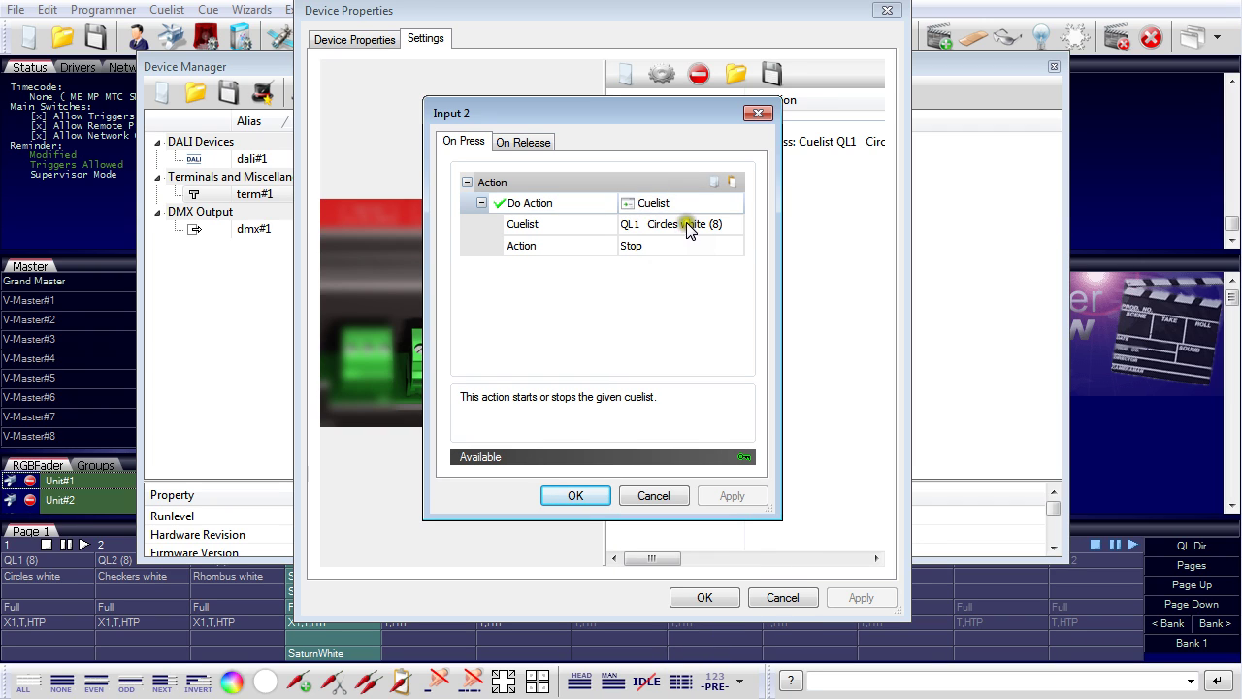
pyautogui.click(687, 224)
pyautogui.click(687, 224)
pyautogui.click(680, 255)
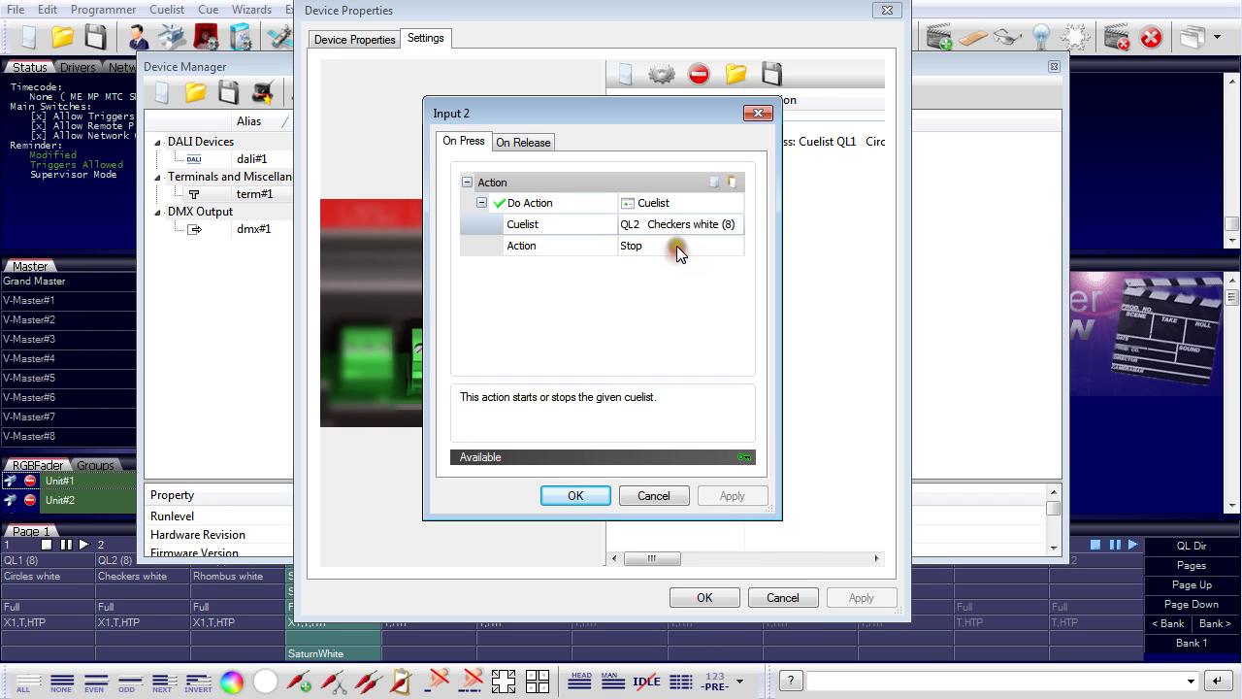
pyautogui.click(677, 246)
pyautogui.click(676, 245)
pyautogui.click(665, 278)
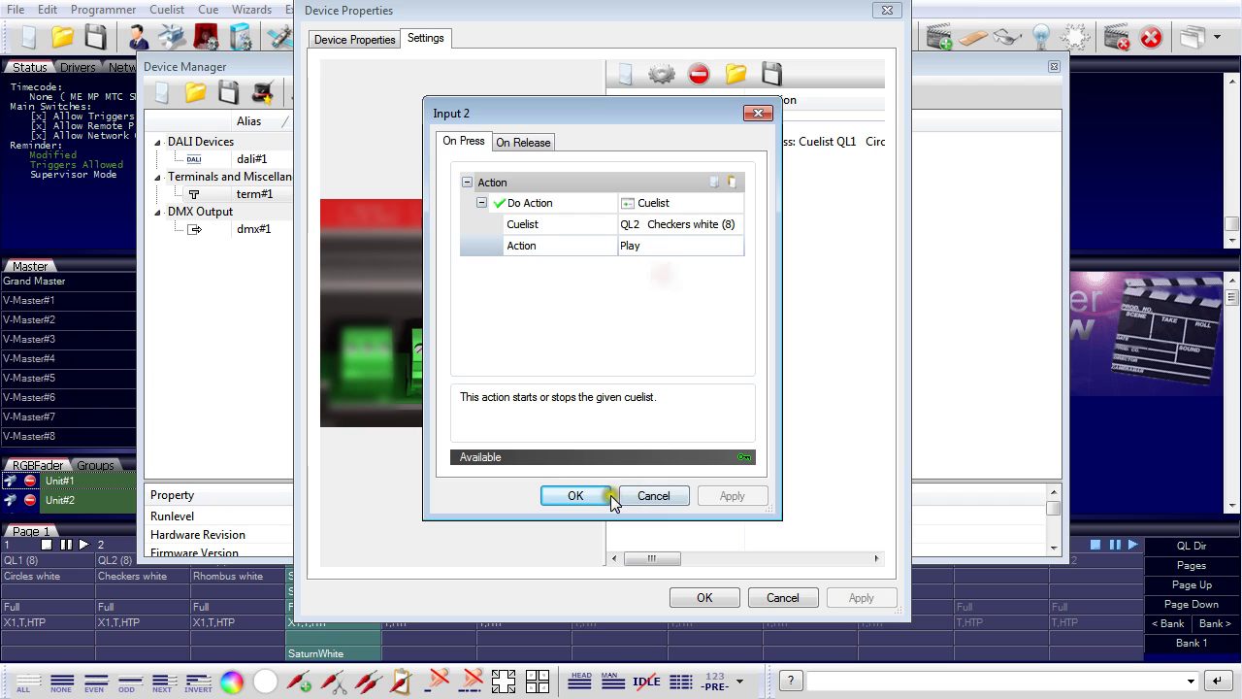
pyautogui.click(576, 495)
# Set Input 3's action to play cuelist QL3 Rhombus white.
pyautogui.click(467, 401)
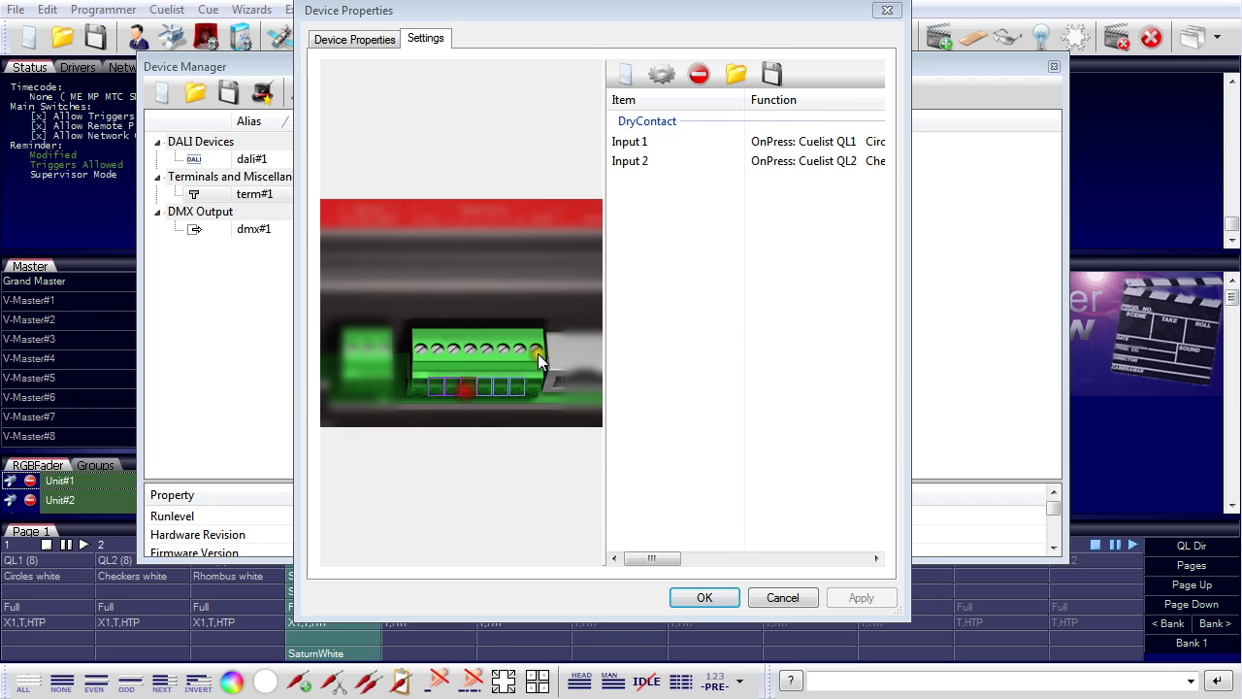
pyautogui.click(679, 203)
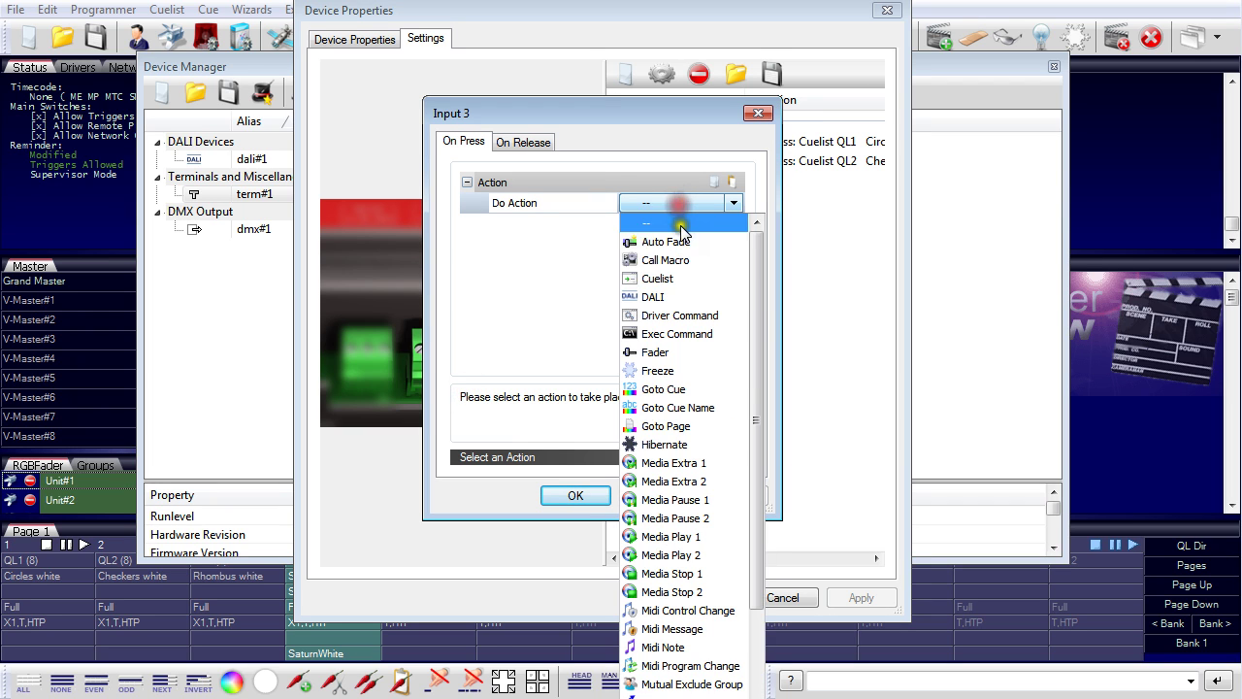
pyautogui.click(665, 277)
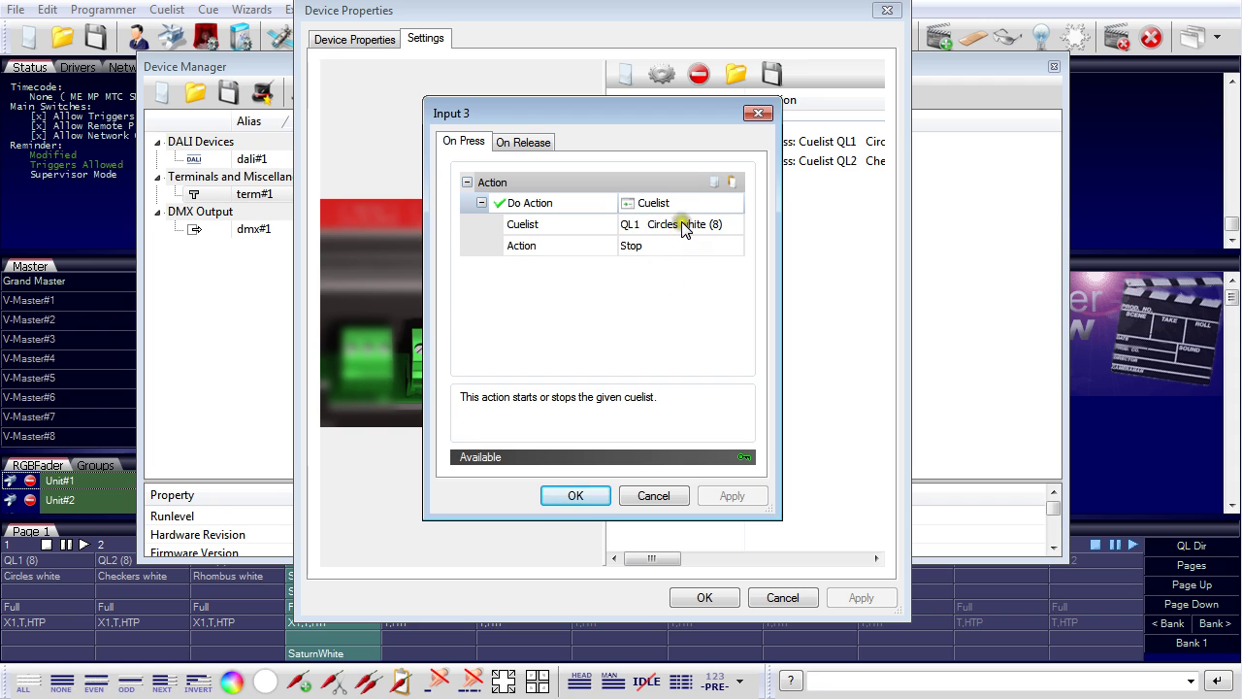
pyautogui.click(684, 224)
pyautogui.click(684, 273)
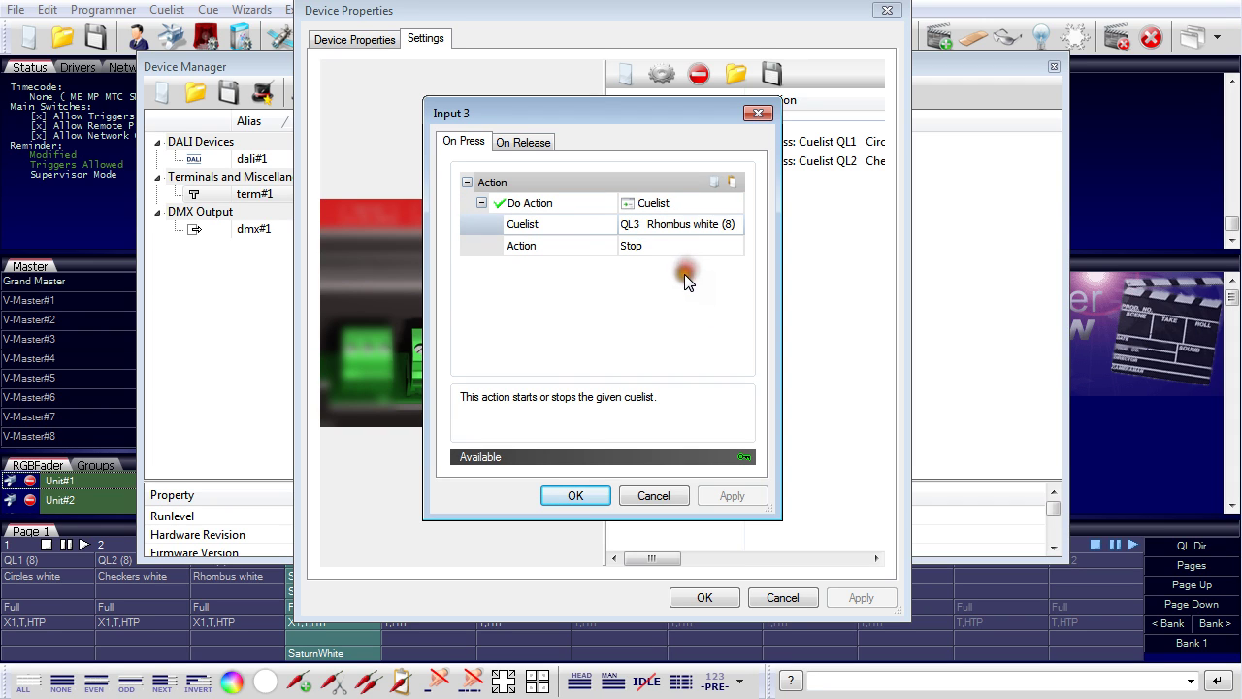
pyautogui.click(677, 249)
pyautogui.click(665, 277)
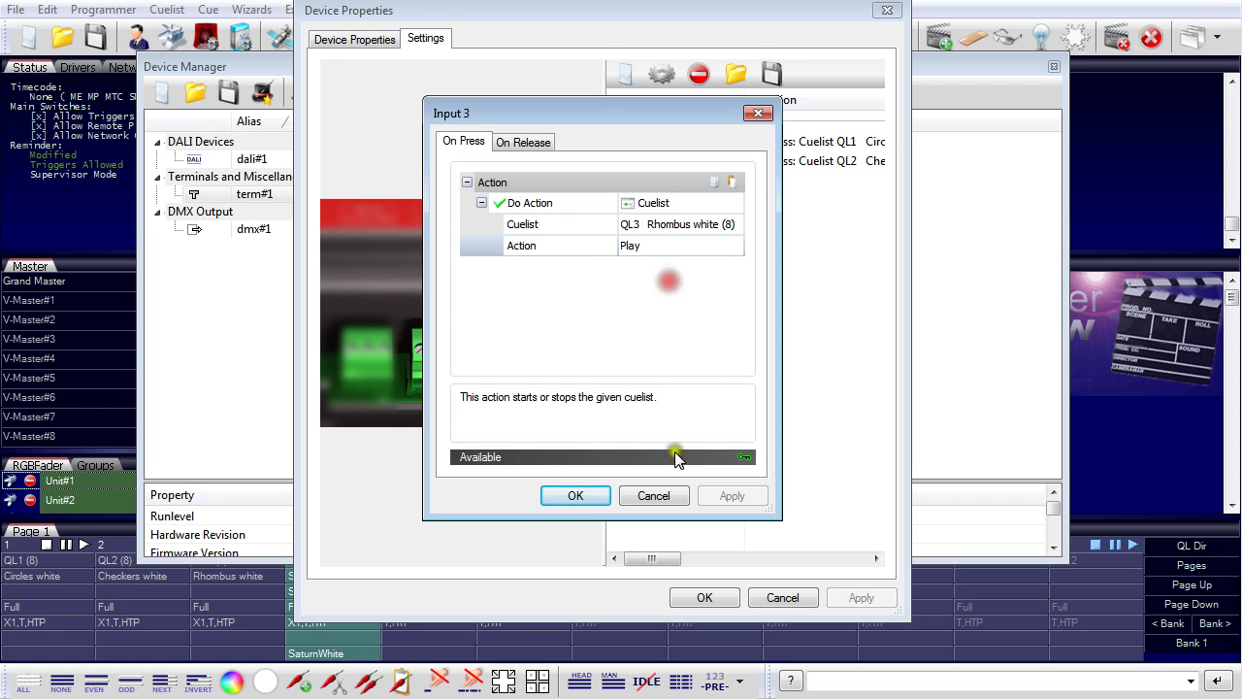
pyautogui.click(599, 496)
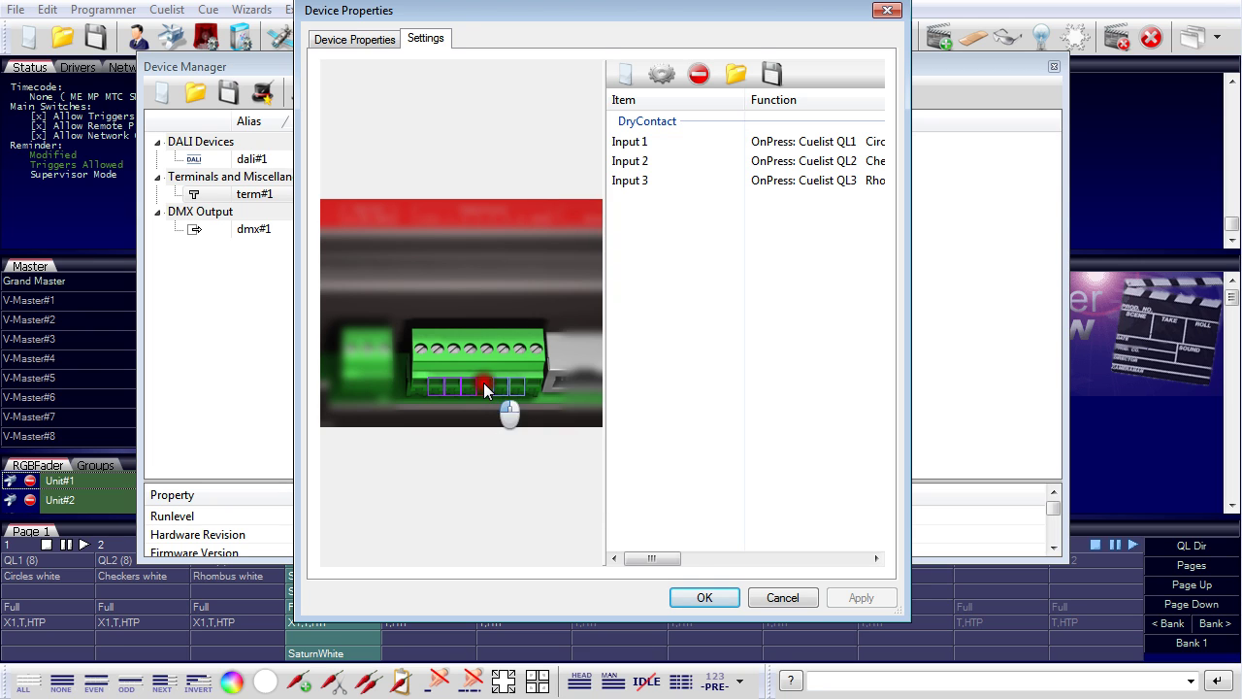
# Set Input 4's action to play cuelist QL4 Saturn white.
pyautogui.doubleClick(483, 382)
pyautogui.click(675, 204)
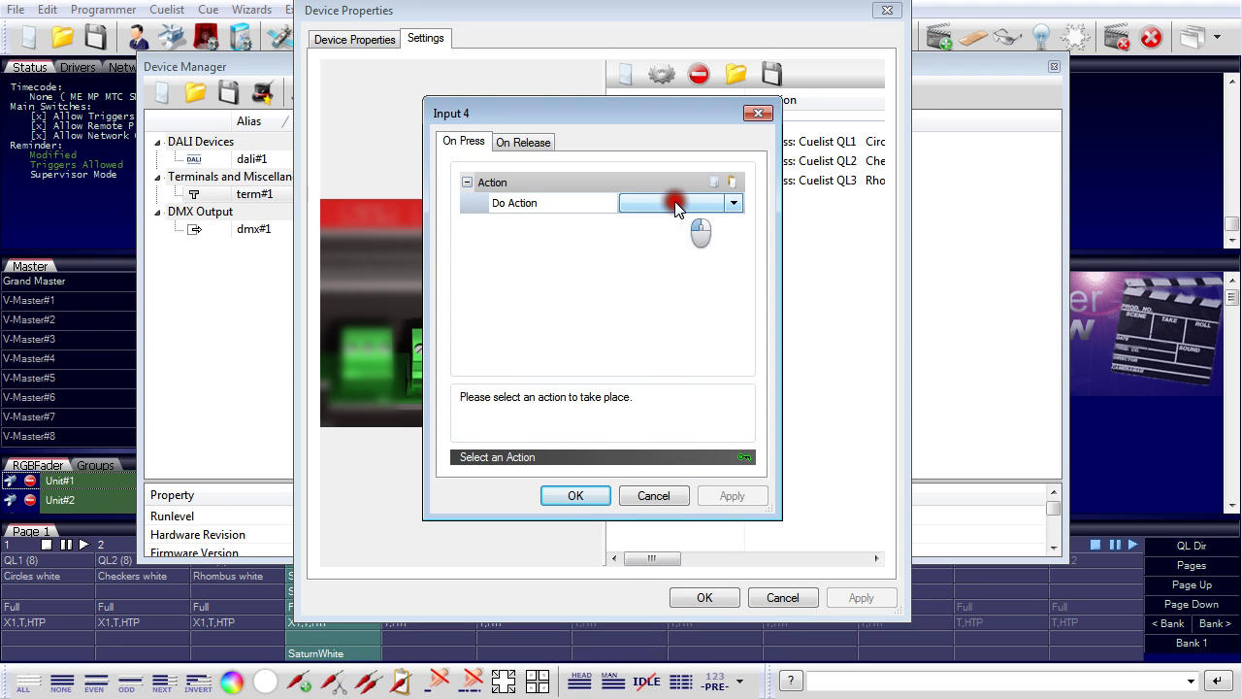
pyautogui.click(663, 279)
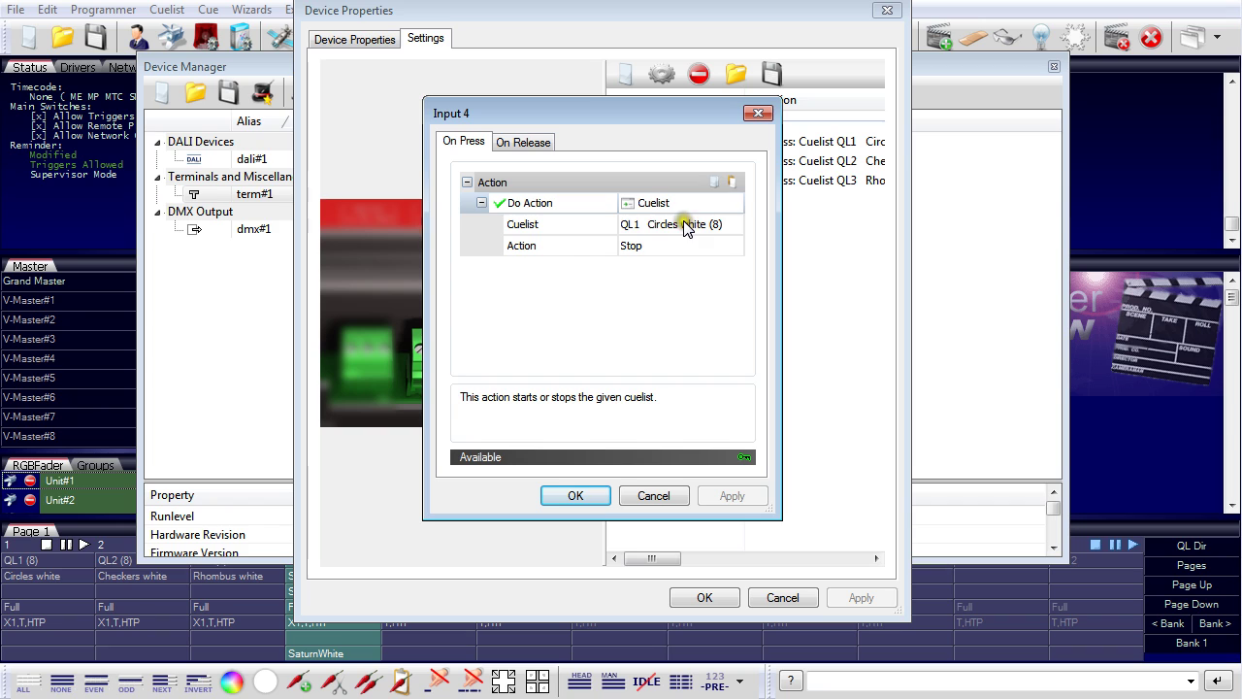
pyautogui.click(679, 224)
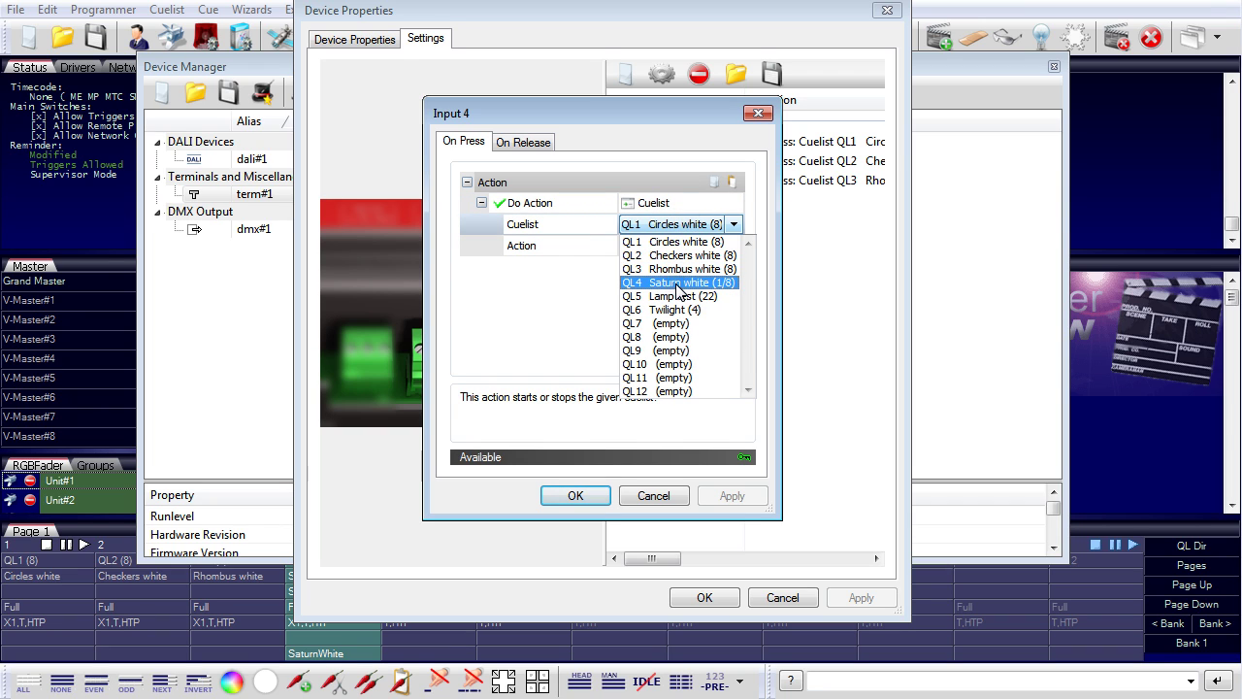
pyautogui.click(679, 283)
pyautogui.click(675, 245)
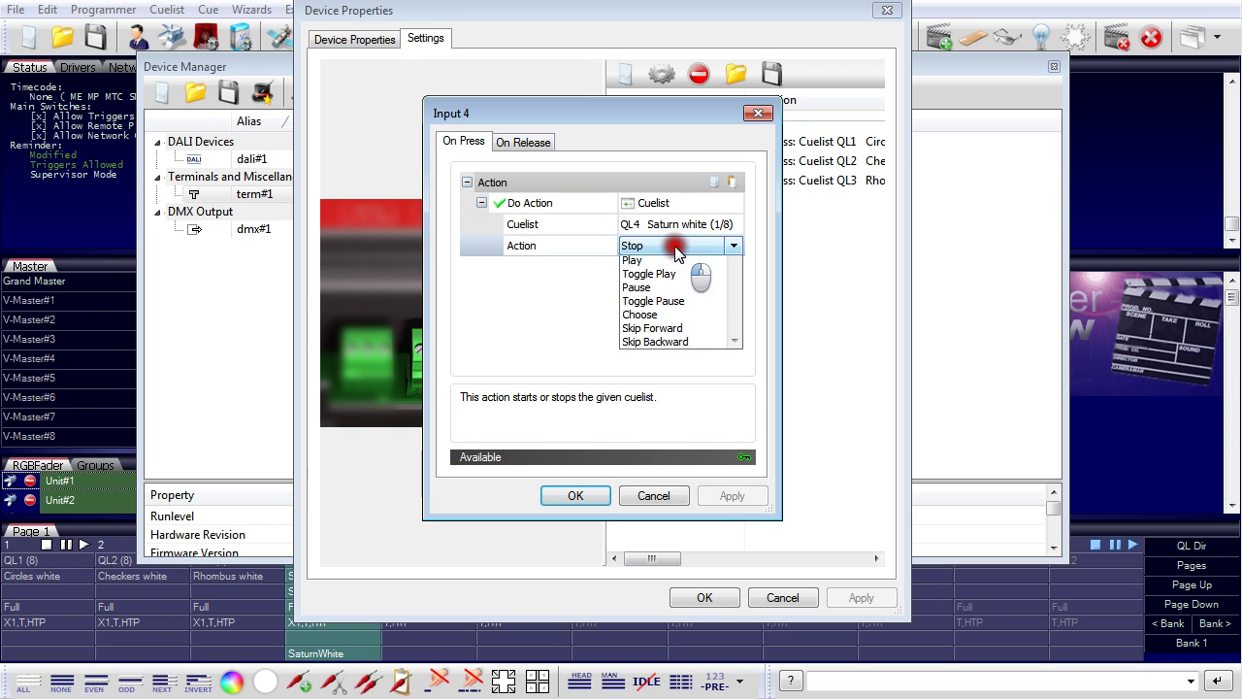
pyautogui.click(670, 278)
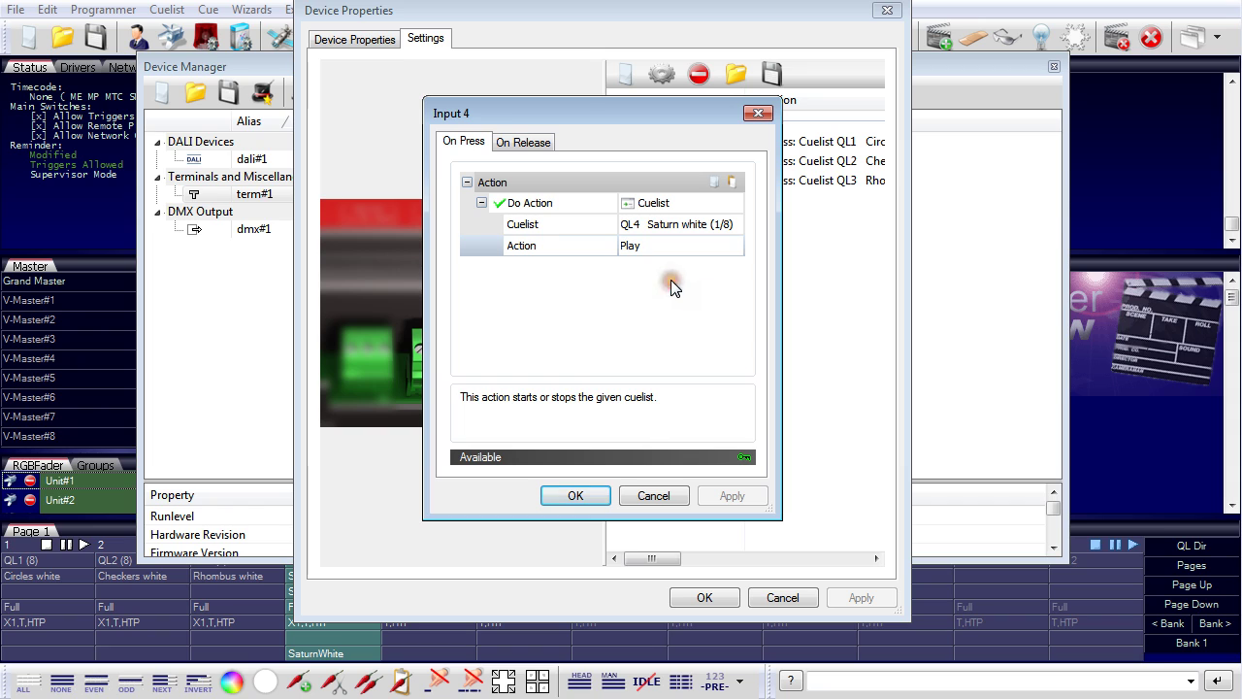
pyautogui.click(591, 494)
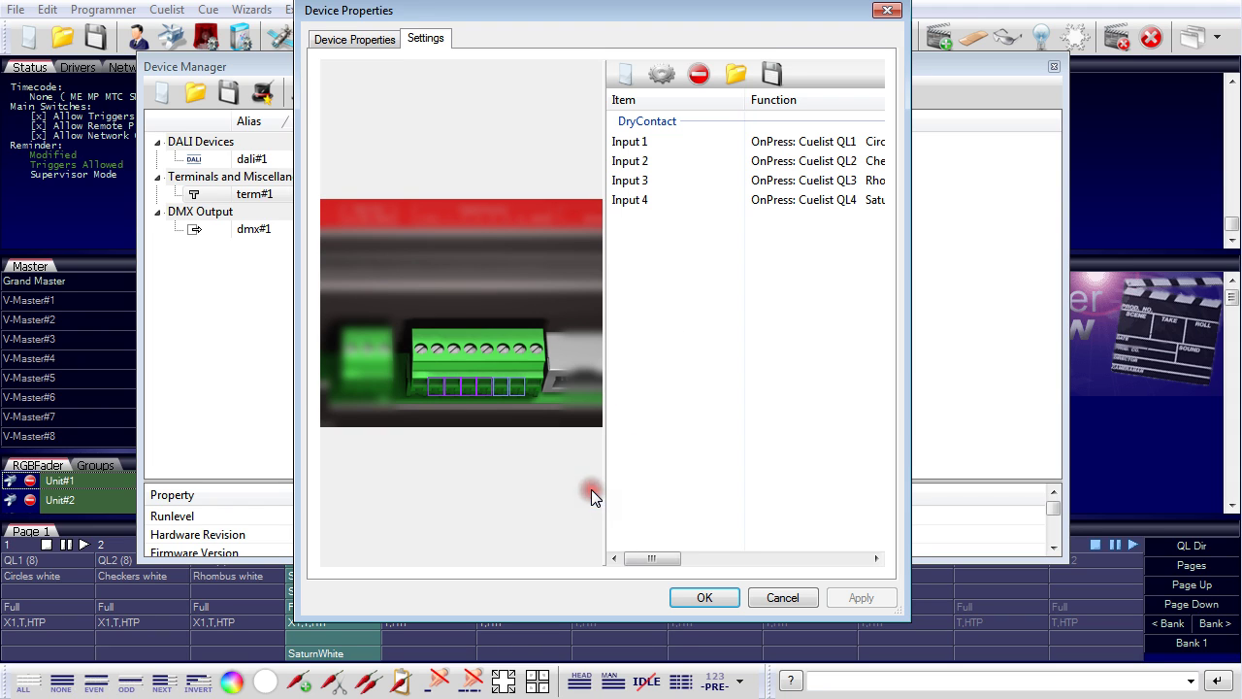
# Set Input 5's action to stop all cuelists.
pyautogui.click(502, 386)
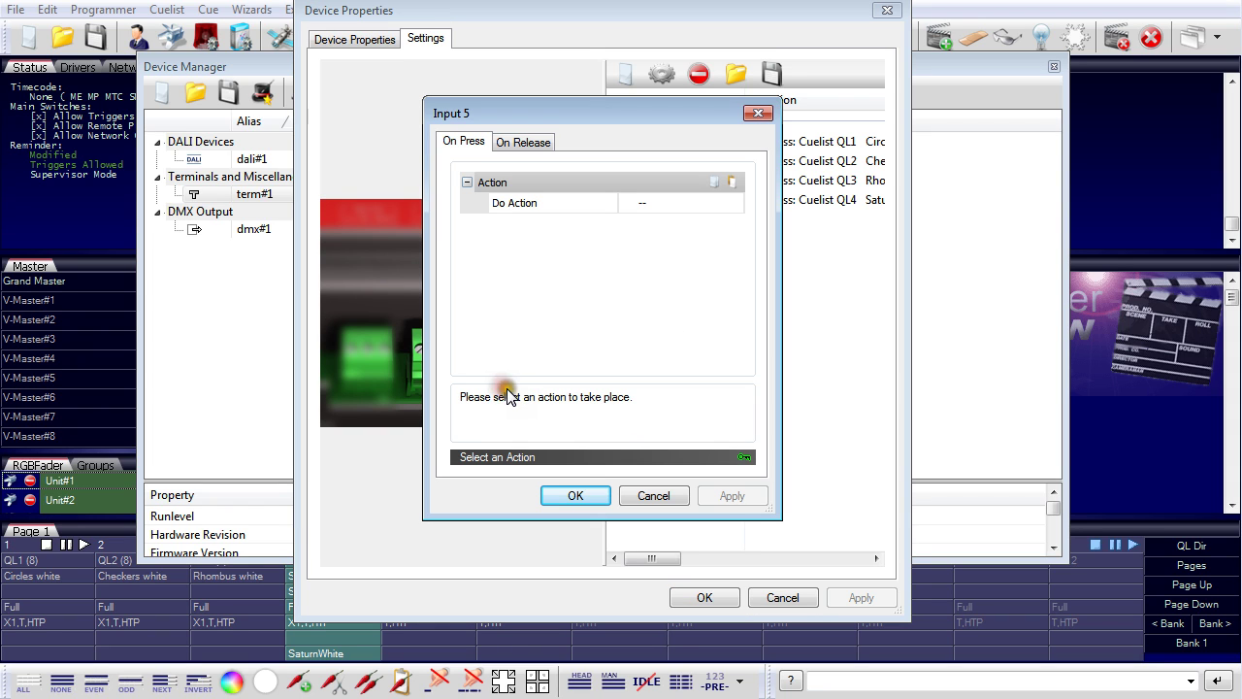
pyautogui.click(708, 209)
pyautogui.click(708, 208)
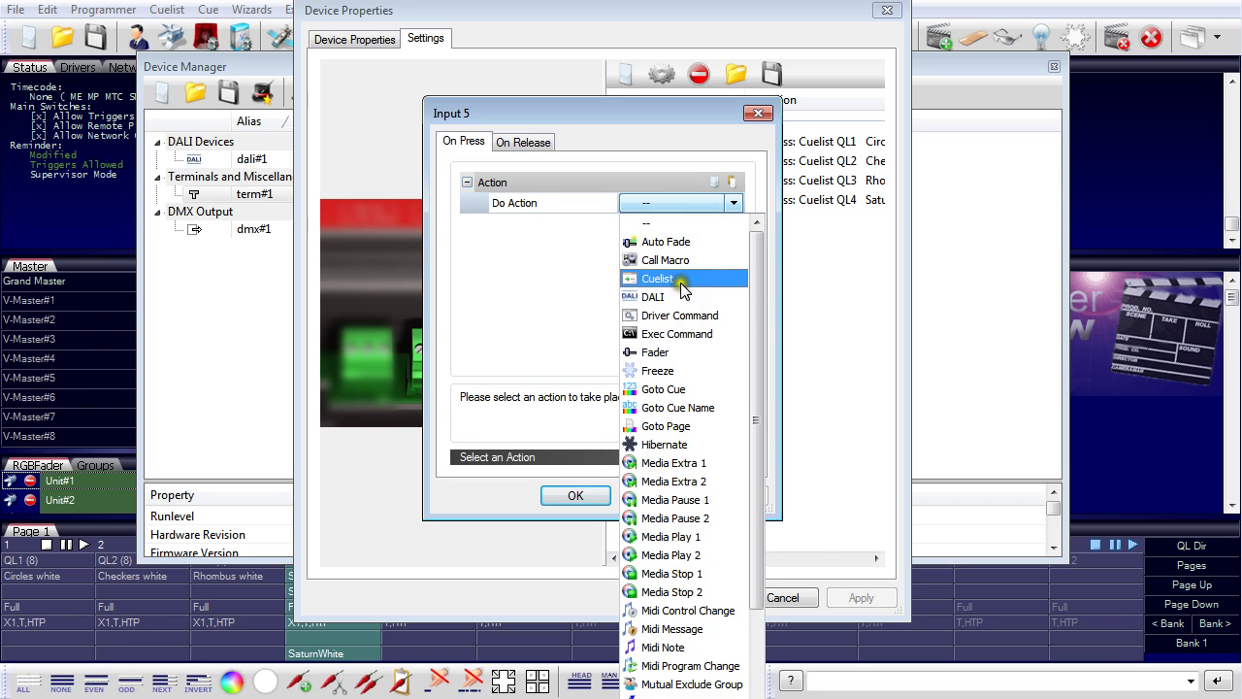
pyautogui.click(687, 279)
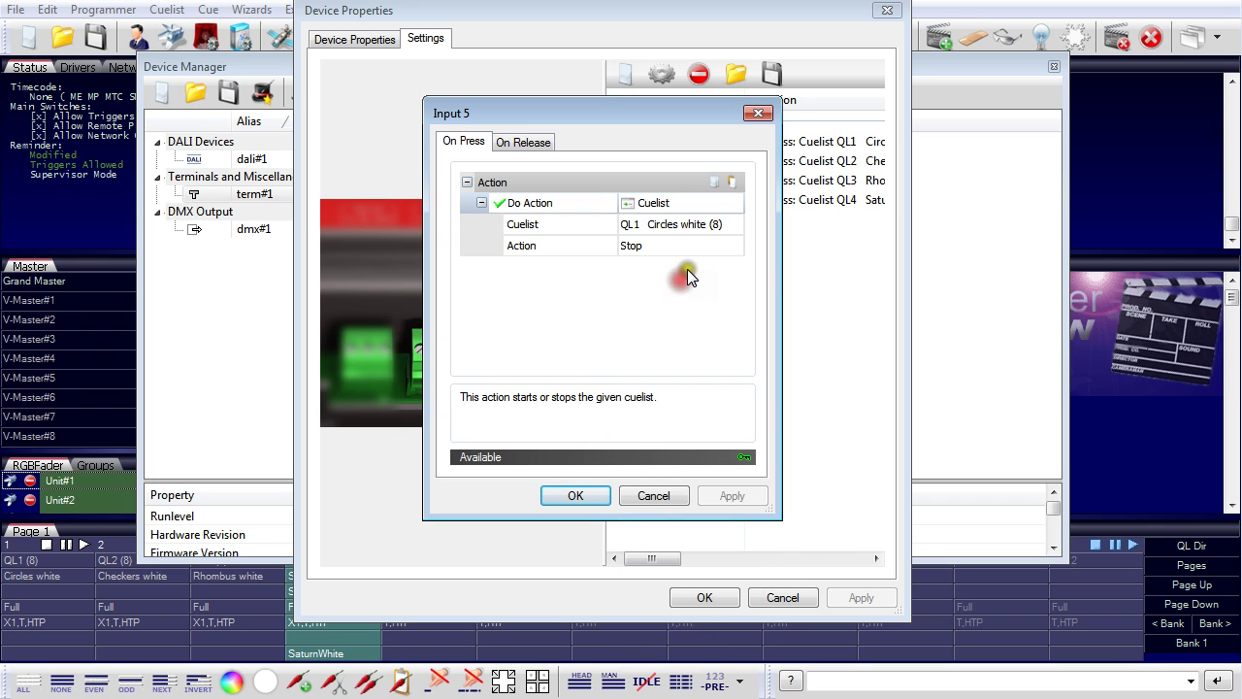
pyautogui.click(706, 204)
pyautogui.click(712, 205)
pyautogui.moveTo(758, 307); pyautogui.dragTo(763, 460)
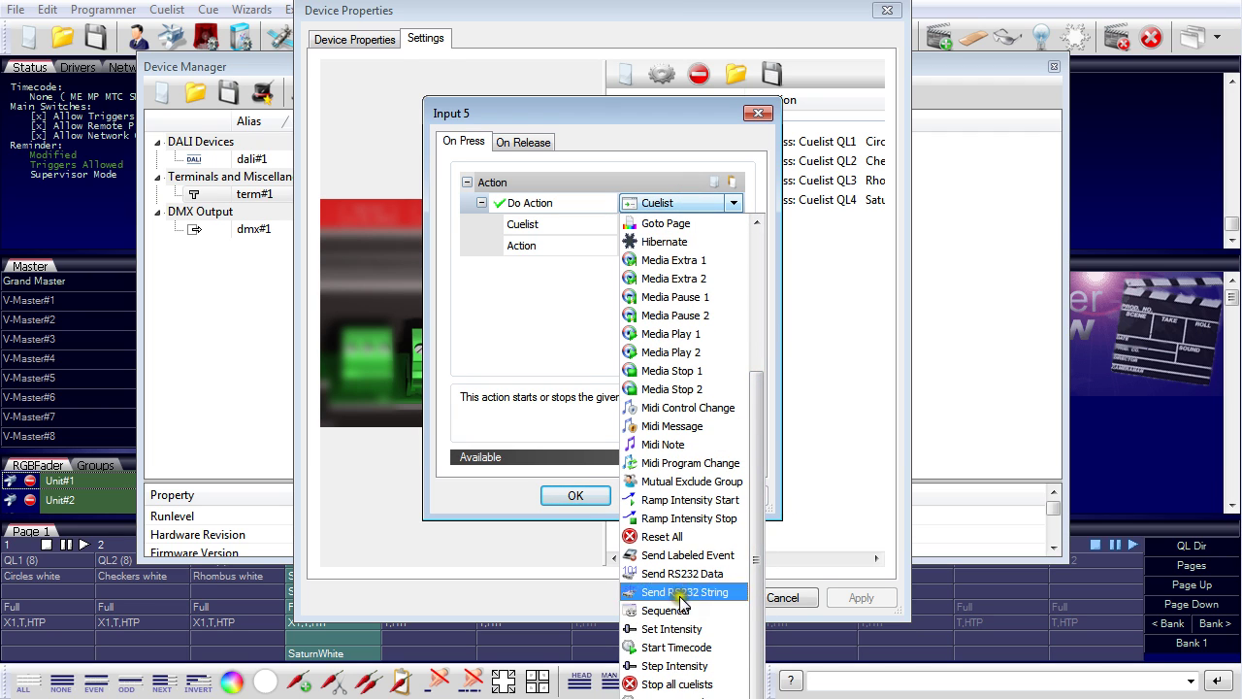
pyautogui.click(683, 685)
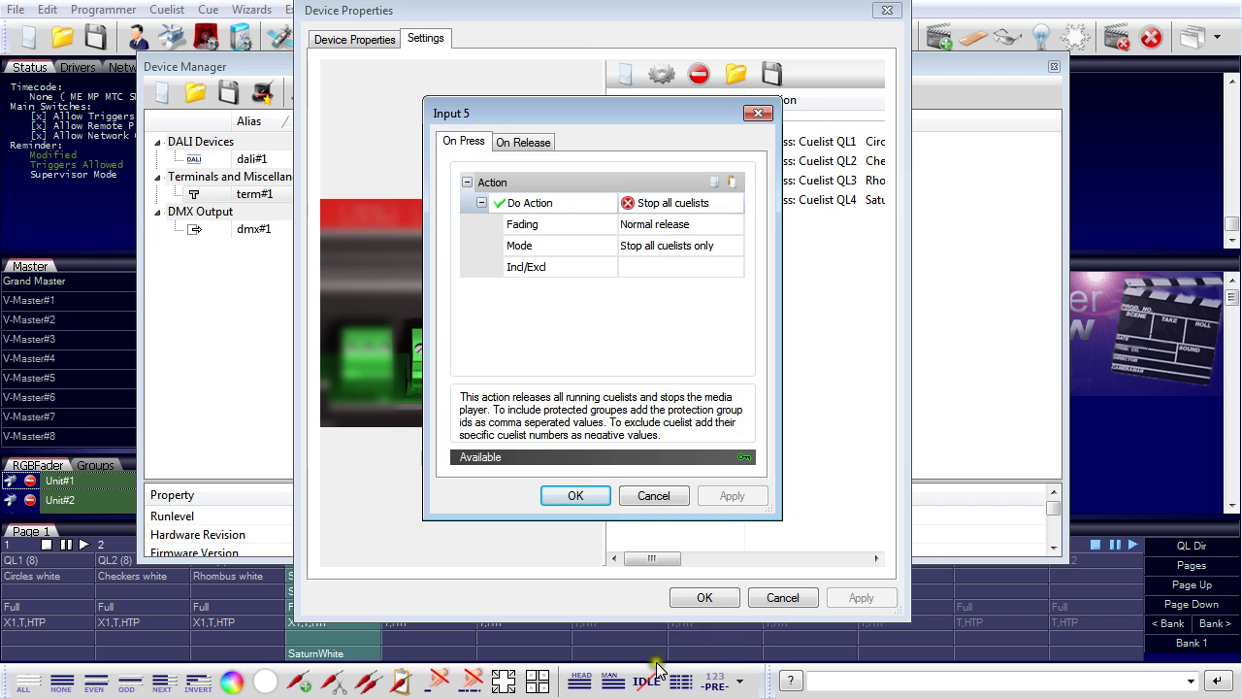
pyautogui.click(586, 496)
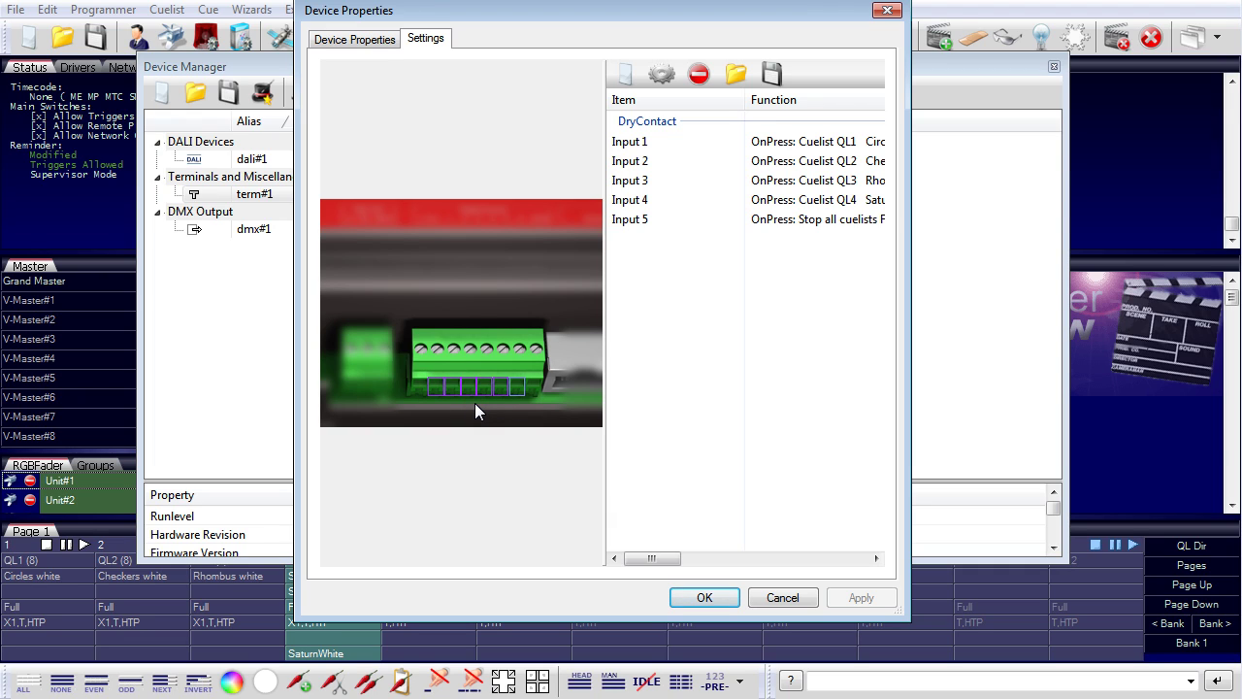
# Close term#1 properties and Device Manager, then view the Trigger List with wider Trigger and Action columns.
pyautogui.click(715, 595)
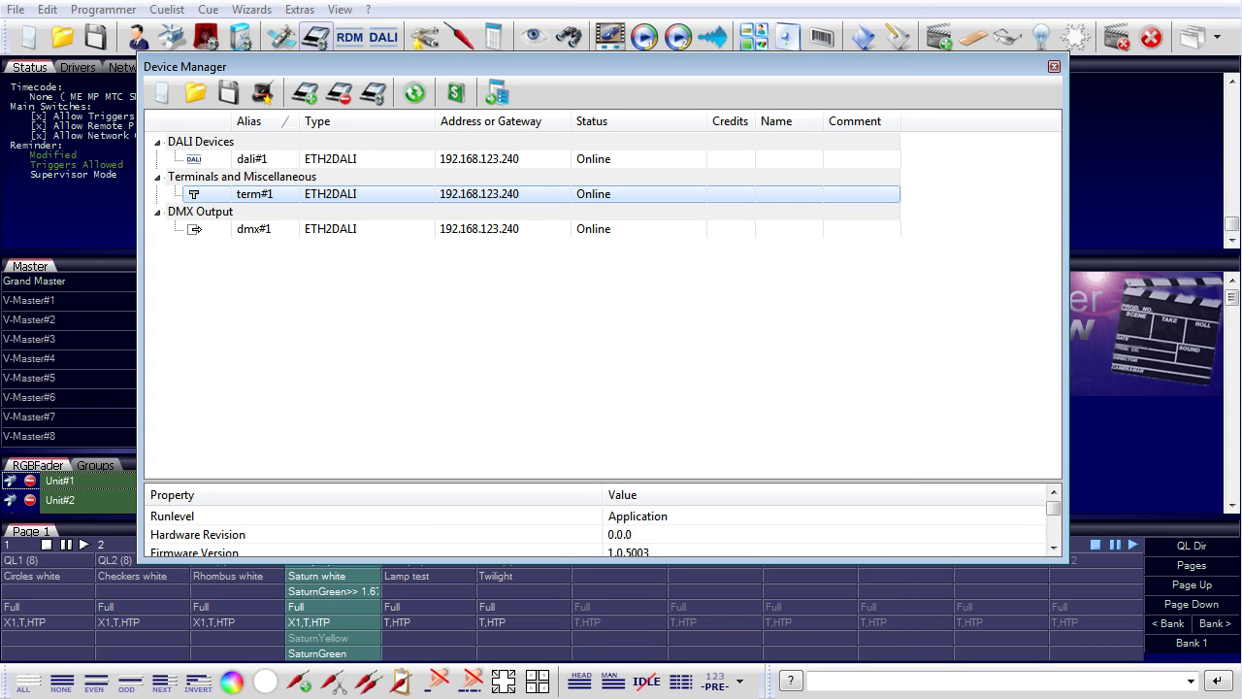
pyautogui.click(1052, 68)
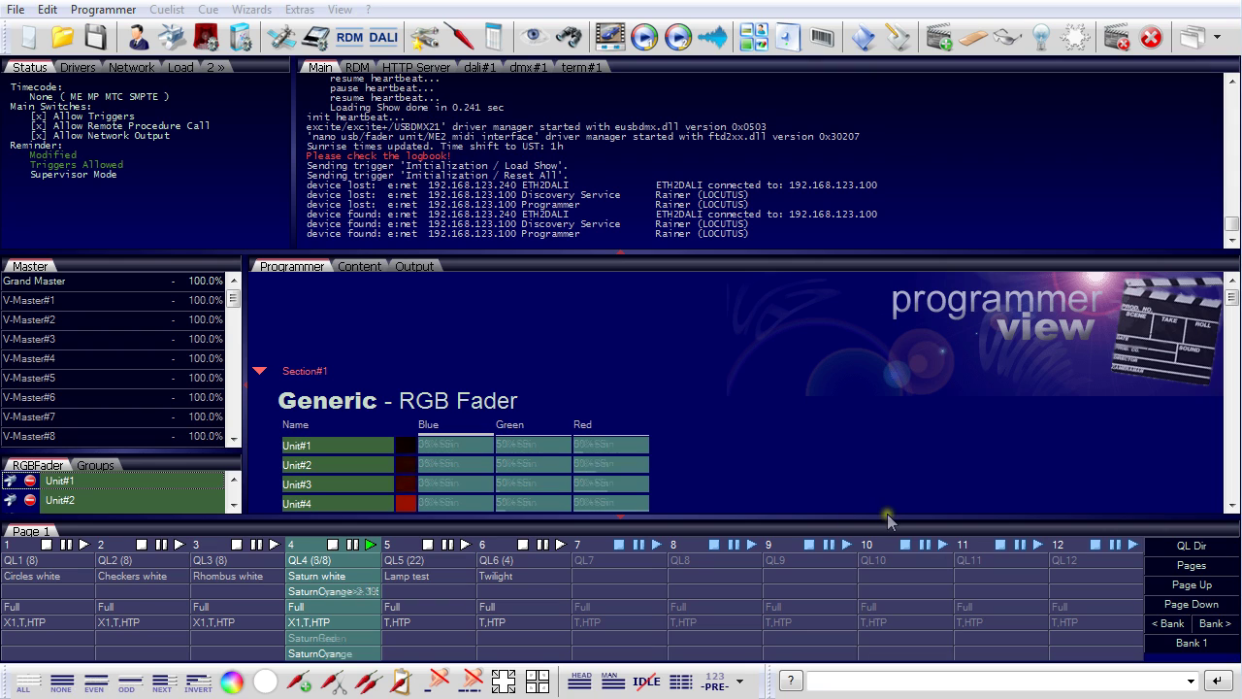
pyautogui.click(789, 43)
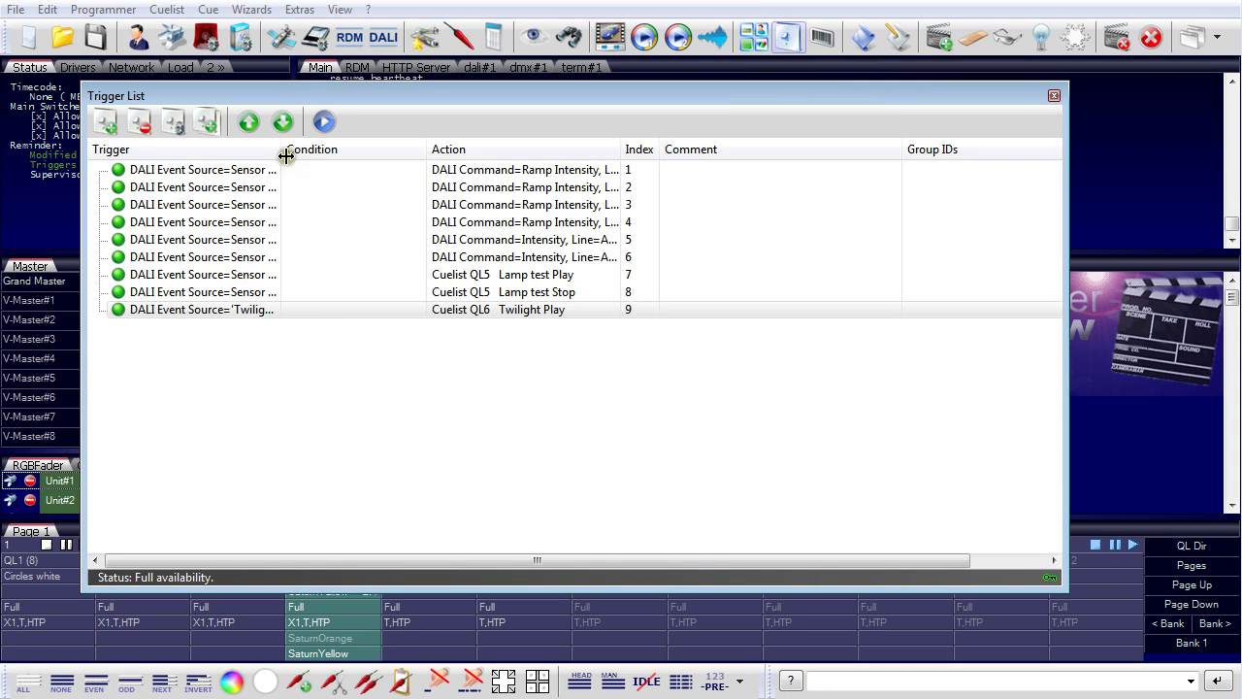
pyautogui.moveTo(280, 149); pyautogui.dragTo(448, 149)
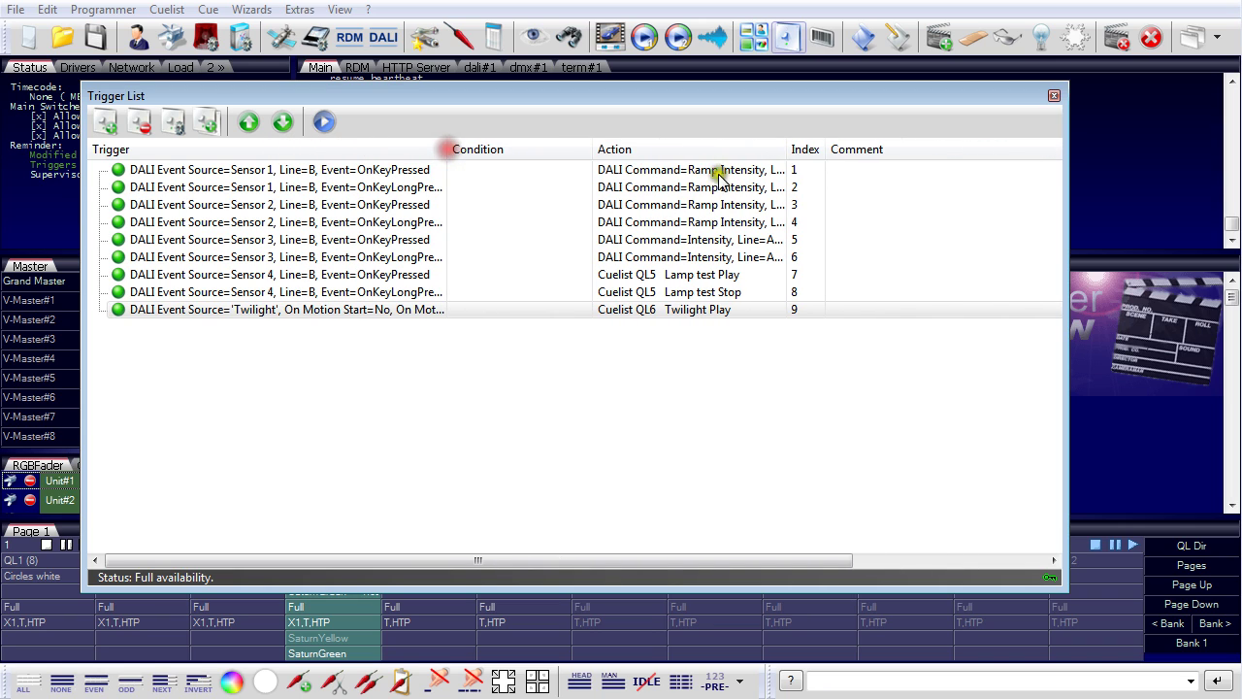
pyautogui.moveTo(595, 149); pyautogui.dragTo(531, 148)
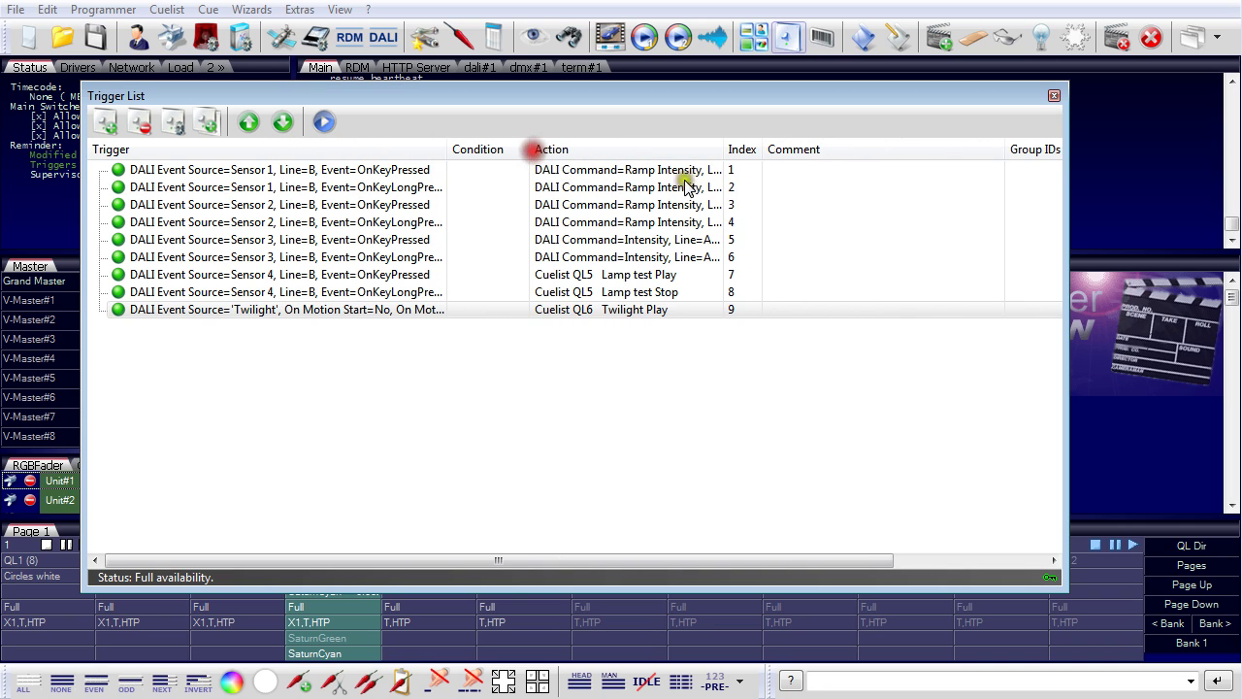
pyautogui.moveTo(725, 148); pyautogui.dragTo(934, 126)
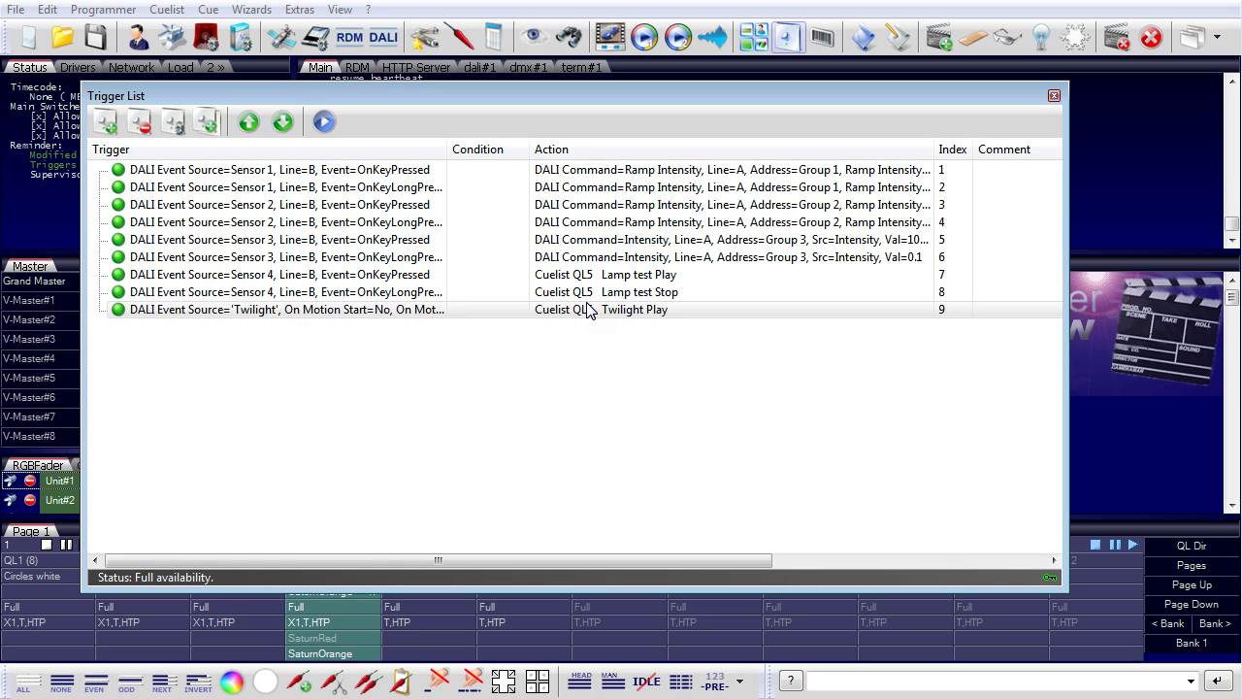
pyautogui.click(1052, 95)
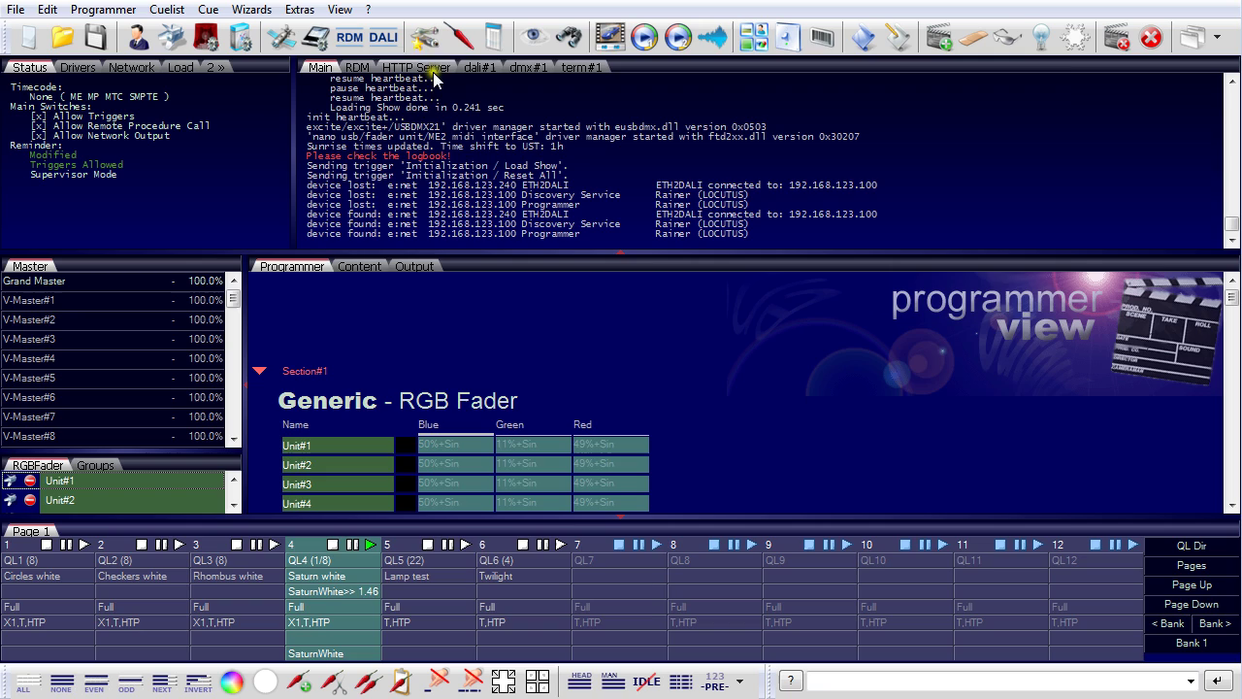
# Tick Action Pad export in dali#1's Device Properties, confirm, and close Device Manager.
pyautogui.click(315, 37)
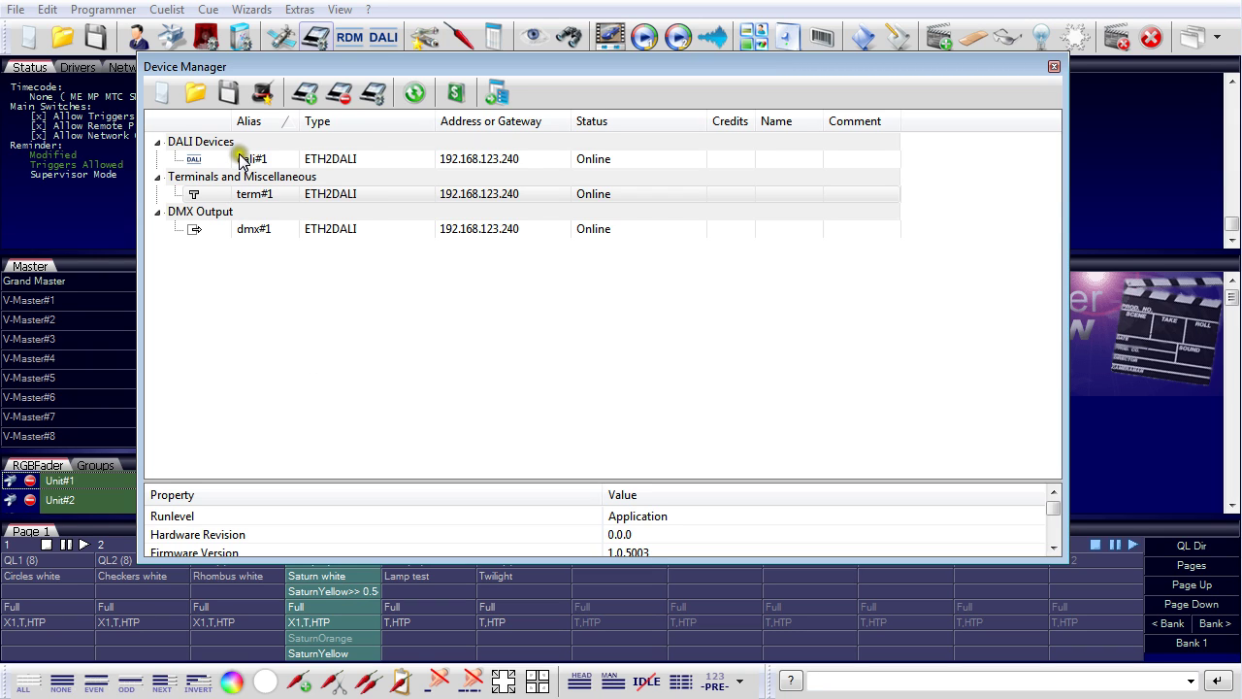
pyautogui.click(199, 160)
pyautogui.doubleClick(199, 158)
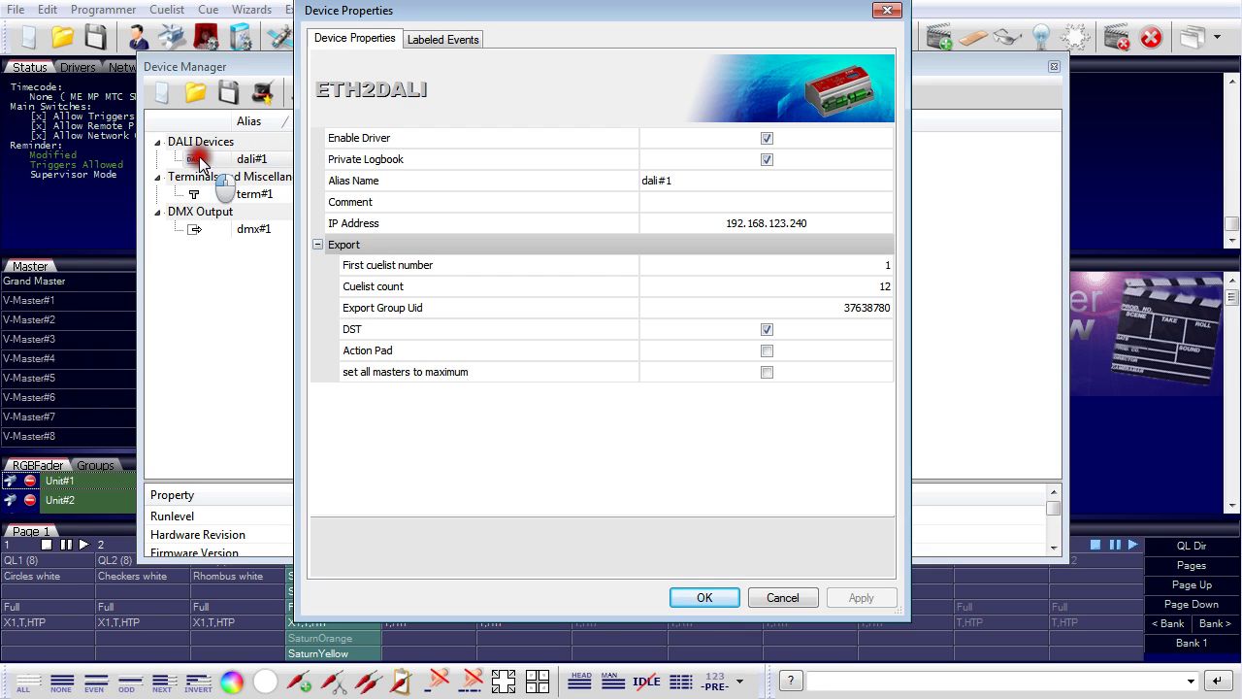
pyautogui.click(767, 351)
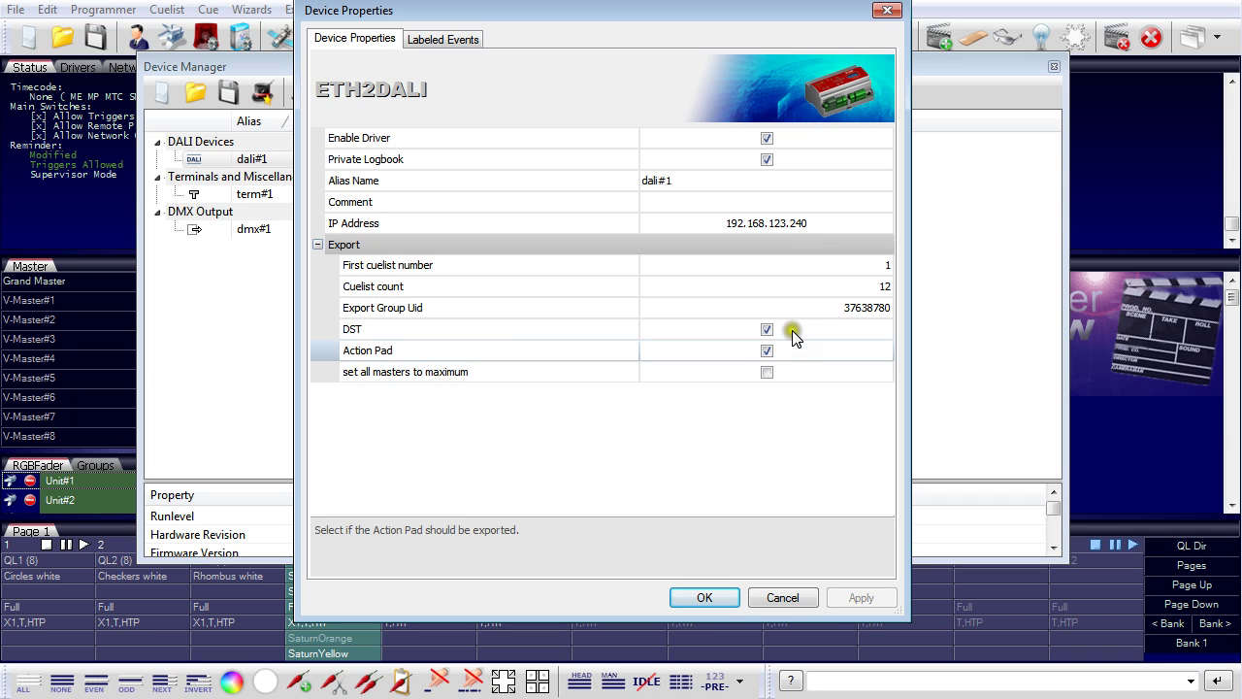
pyautogui.click(702, 599)
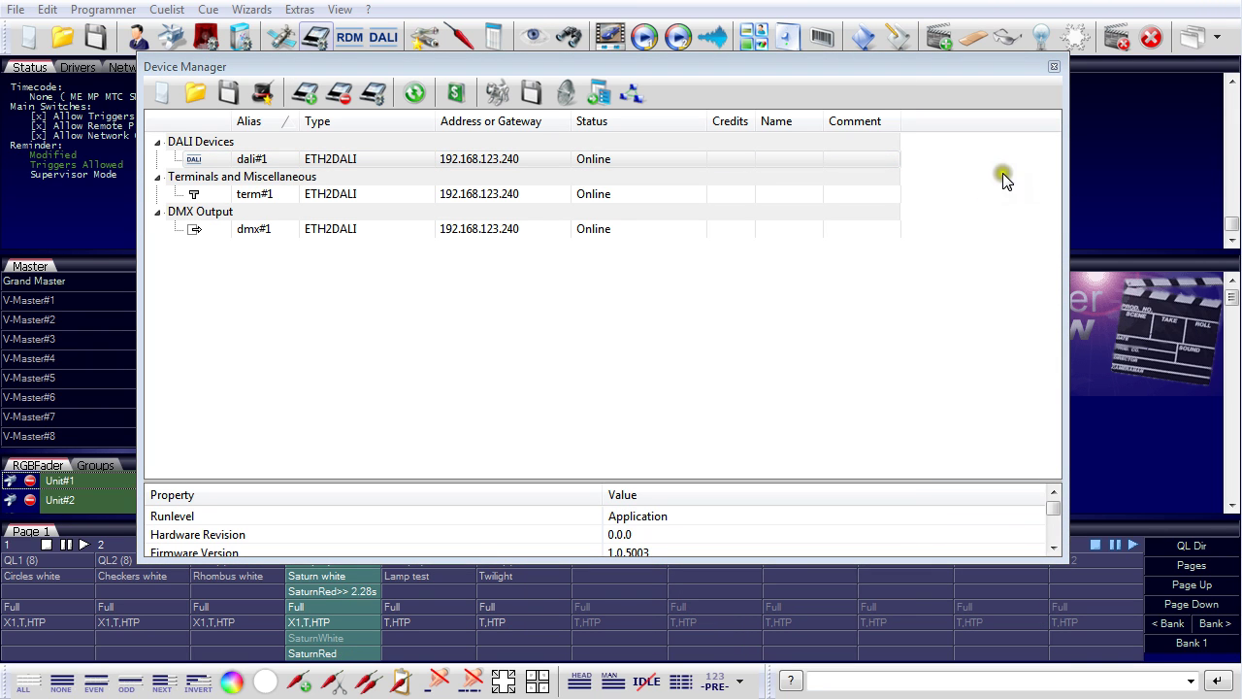
pyautogui.click(1053, 66)
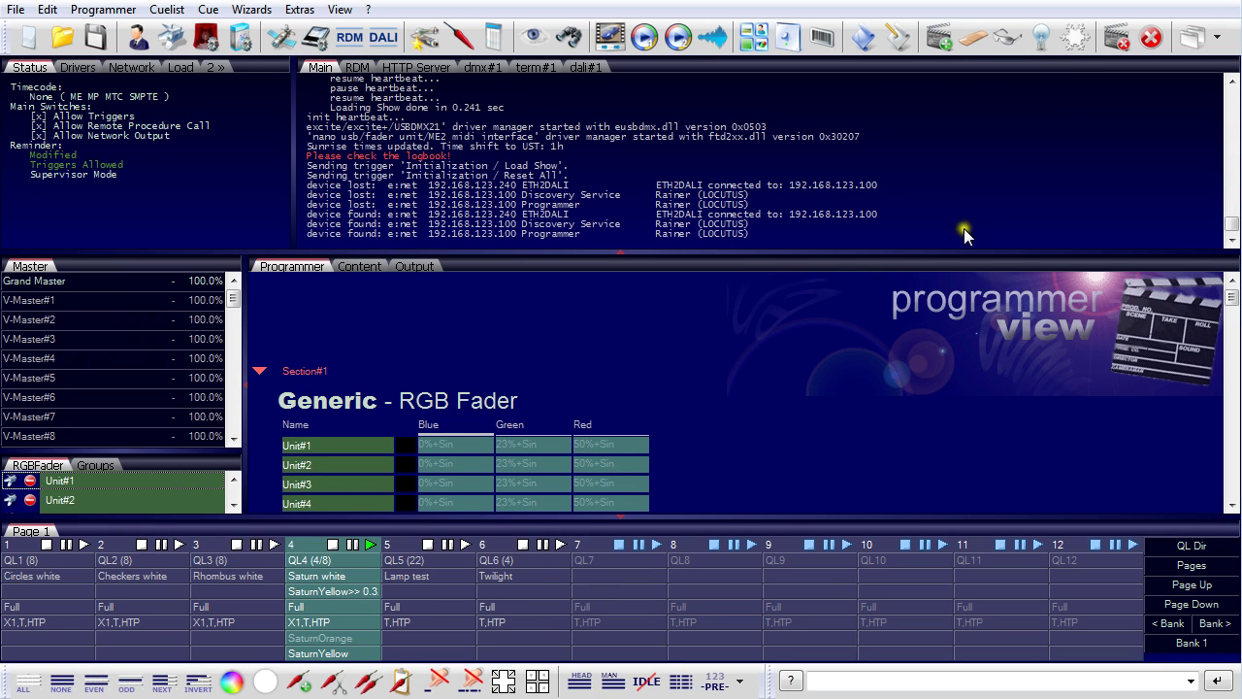
# Open the Action Pad and move it up and to the right.
pyautogui.click(754, 36)
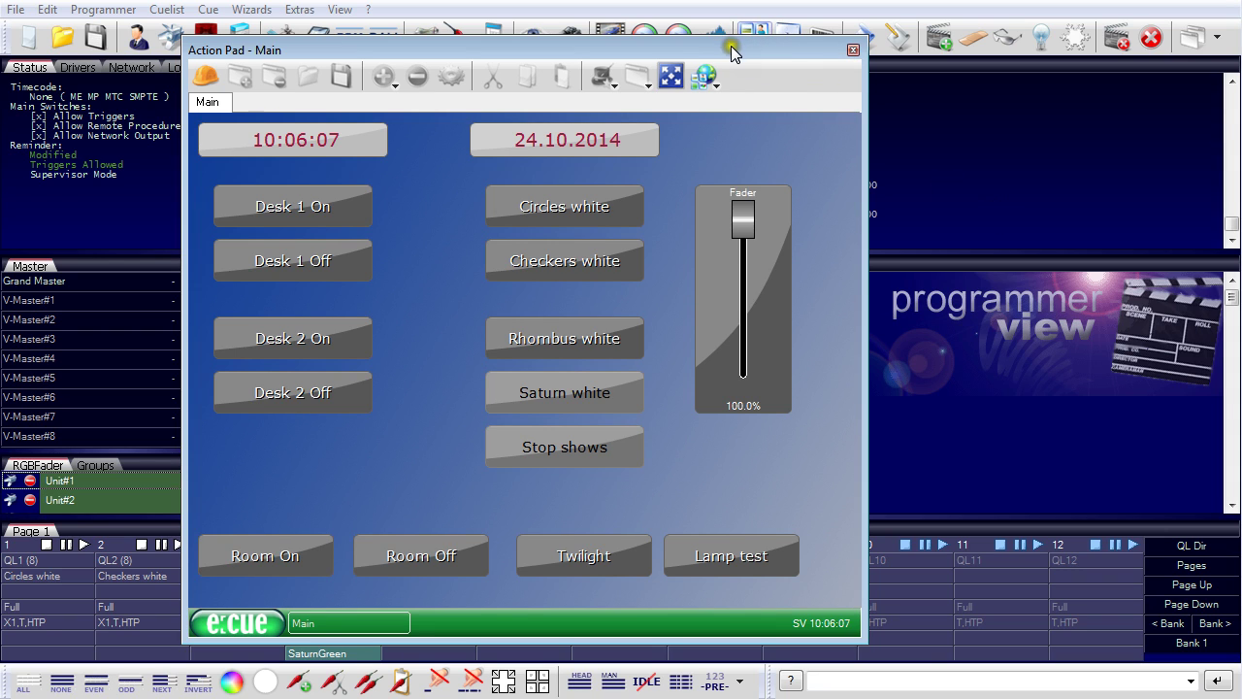
pyautogui.moveTo(734, 49); pyautogui.dragTo(849, 35)
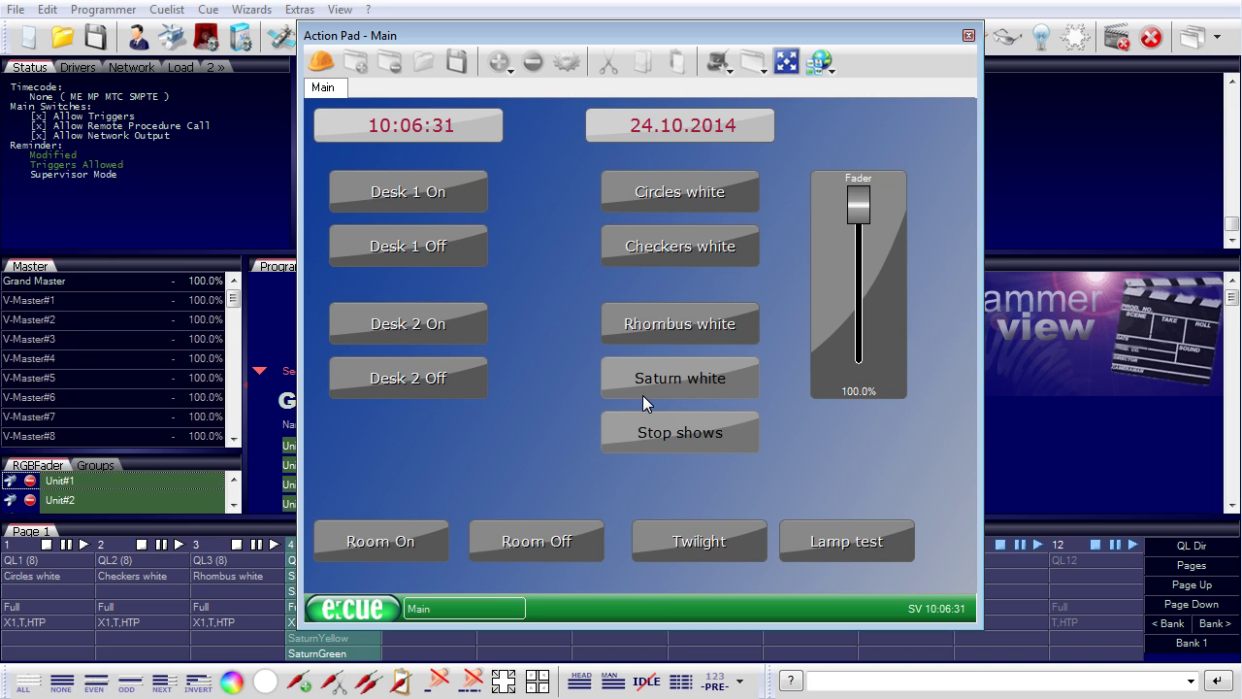
pyautogui.click(581, 243)
pyautogui.click(575, 249)
pyautogui.click(567, 36)
pyautogui.click(595, 325)
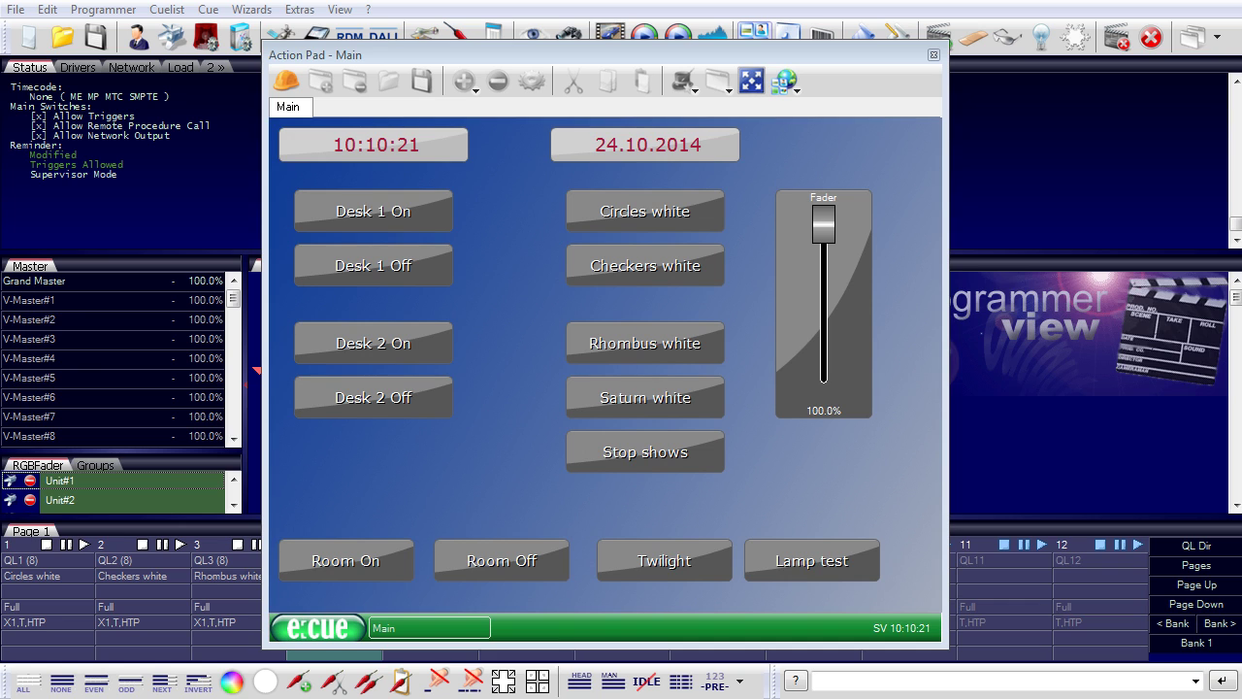
# Narrow the main window and arrange the Action Pad beside the webcam view.
pyautogui.moveTo(1238, 339); pyautogui.dragTo(498, 319)
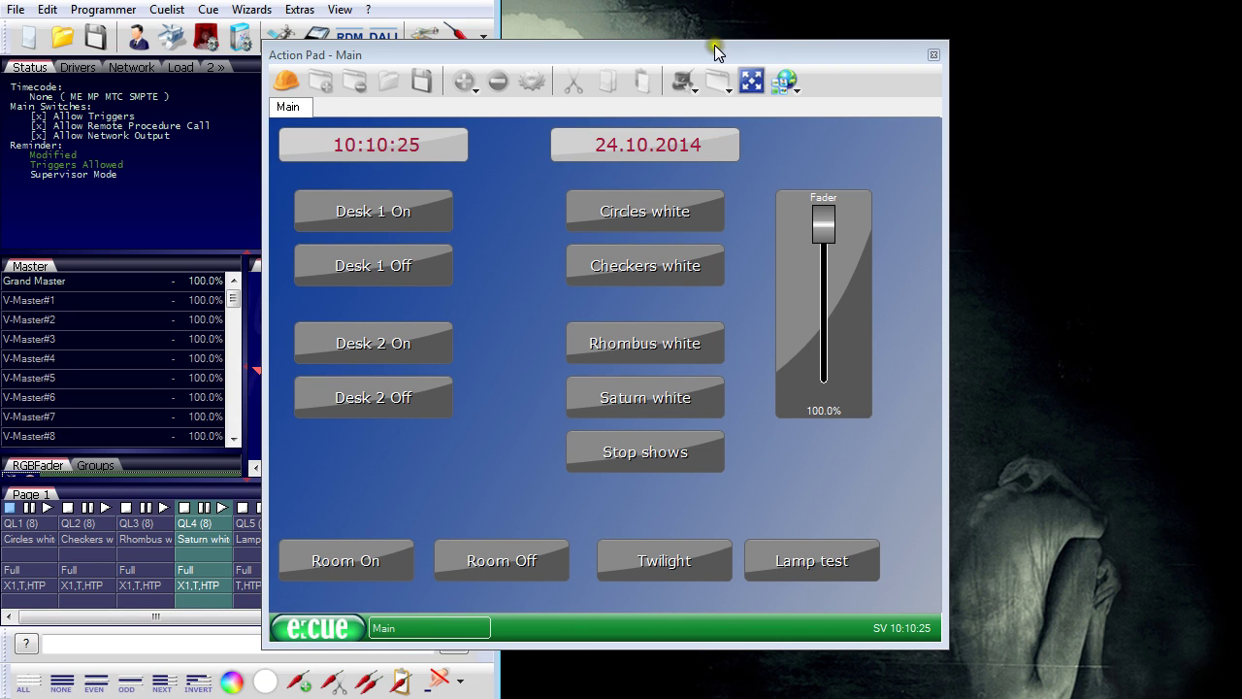
pyautogui.moveTo(712, 46); pyautogui.dragTo(482, 78)
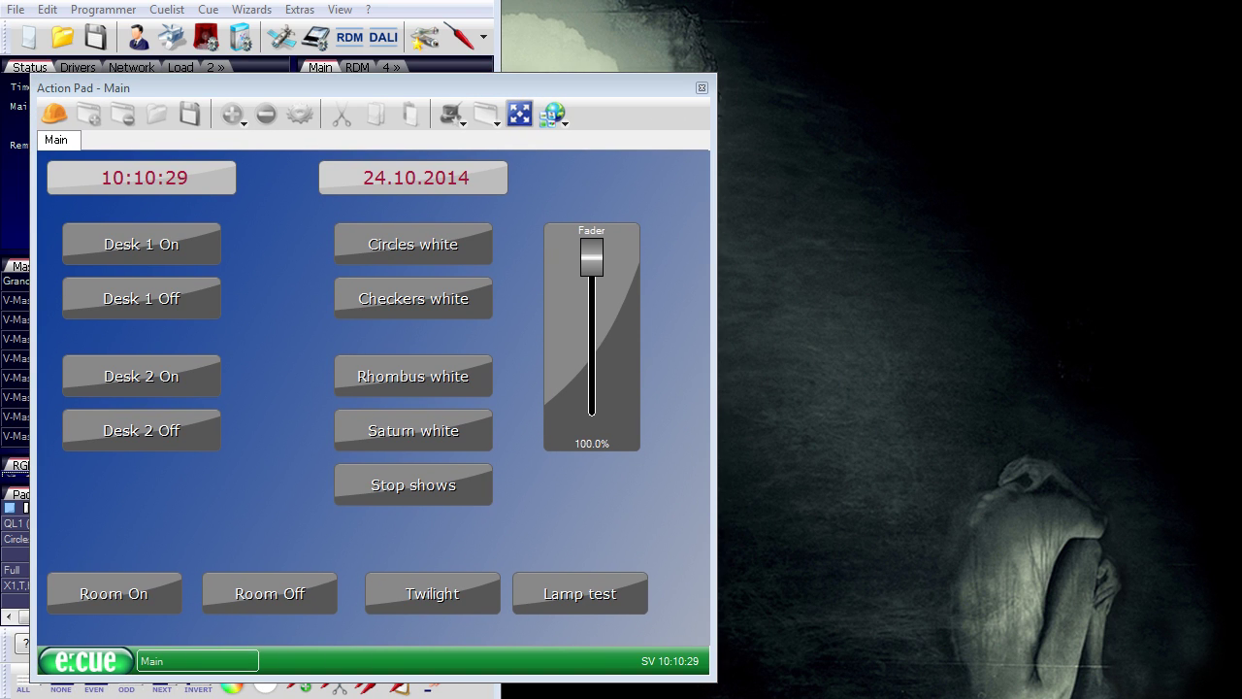
pyautogui.moveTo(1241, 155); pyautogui.dragTo(838, 124)
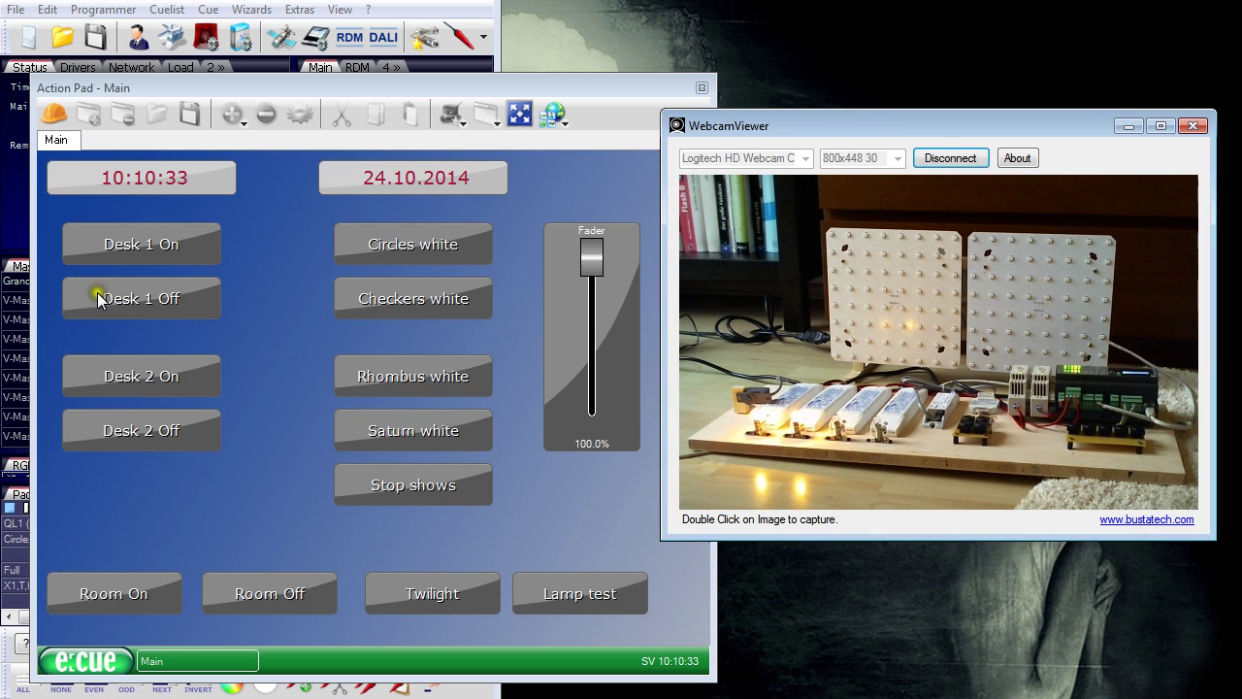
pyautogui.click(162, 247)
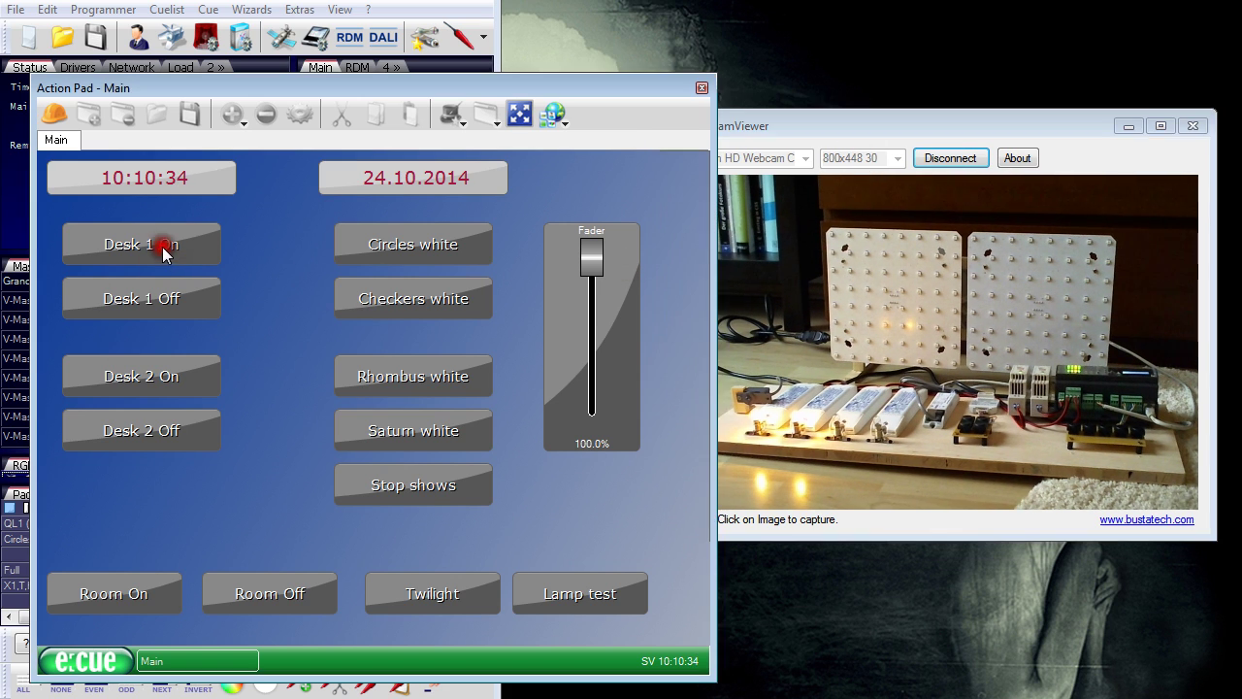
# Switch Desk 1 off, Desk 2 on and off, run Circles, Rhombus and Saturn white, then stop shows.
pyautogui.click(152, 298)
pyautogui.click(160, 376)
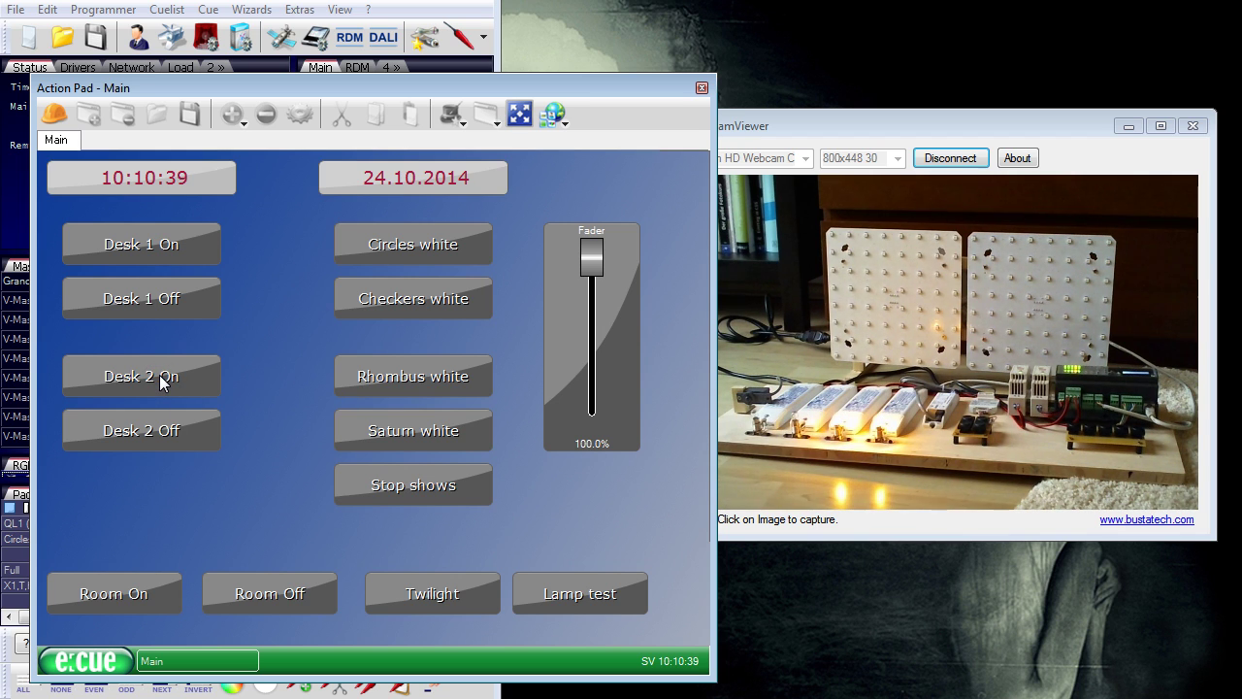
pyautogui.click(154, 427)
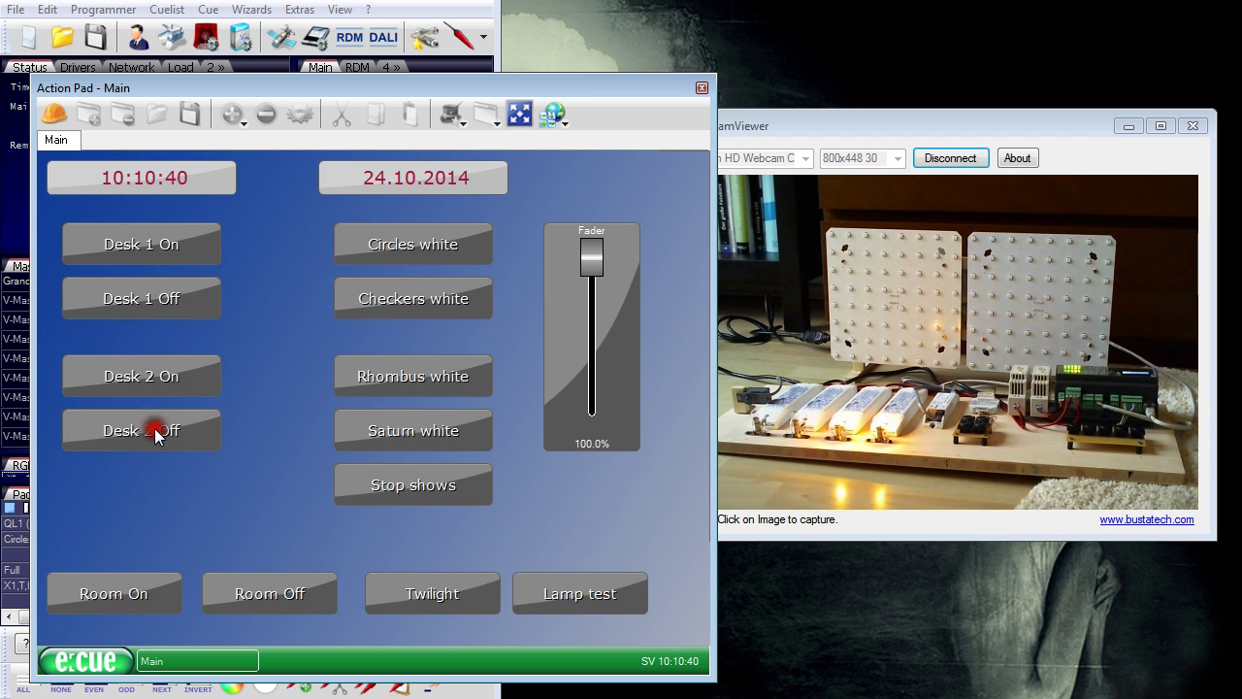
pyautogui.click(424, 247)
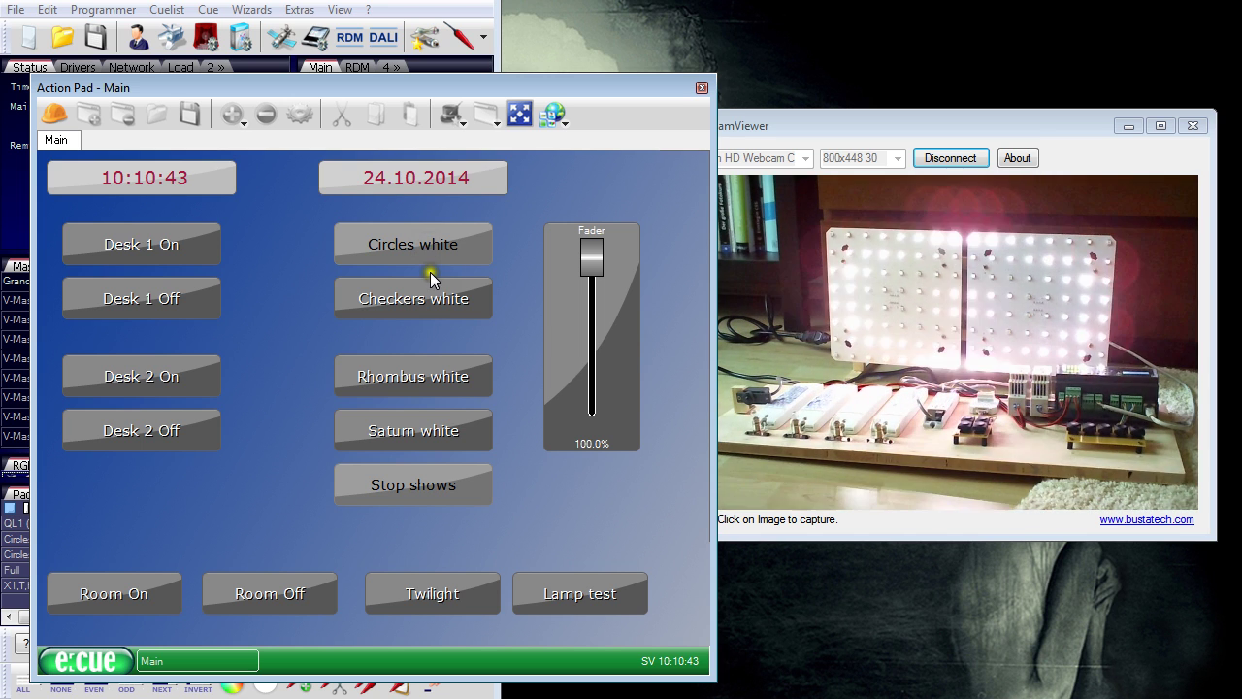
pyautogui.click(409, 380)
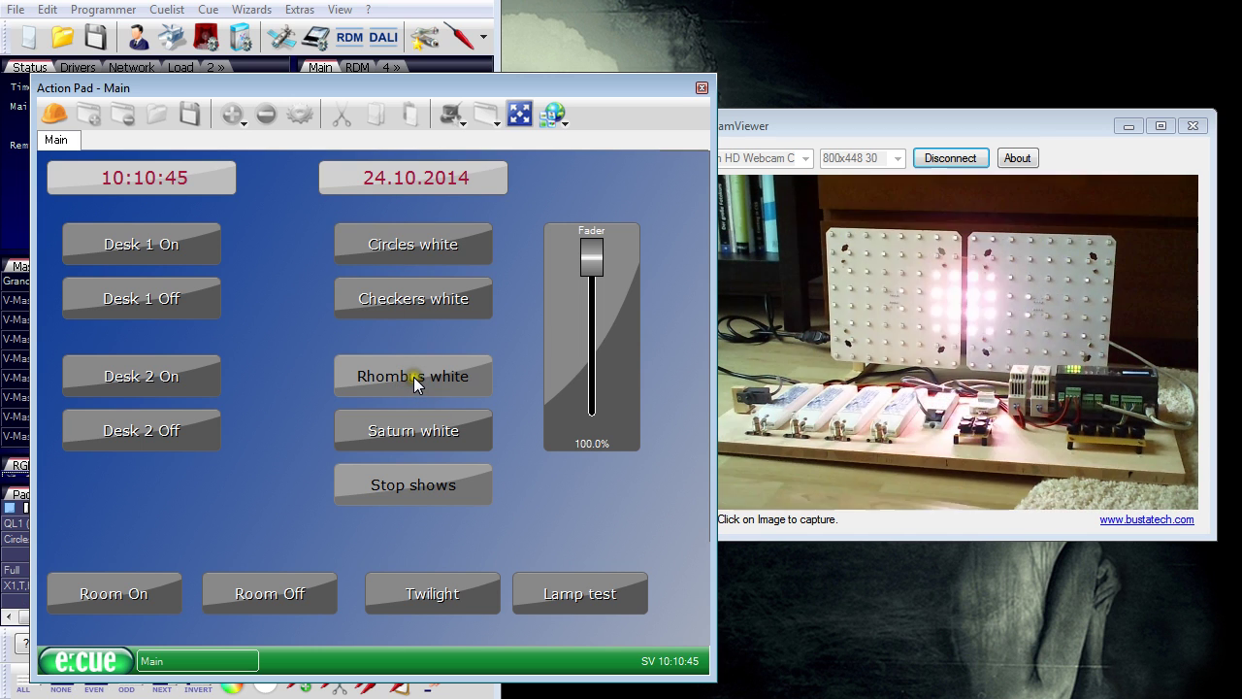
pyautogui.click(404, 434)
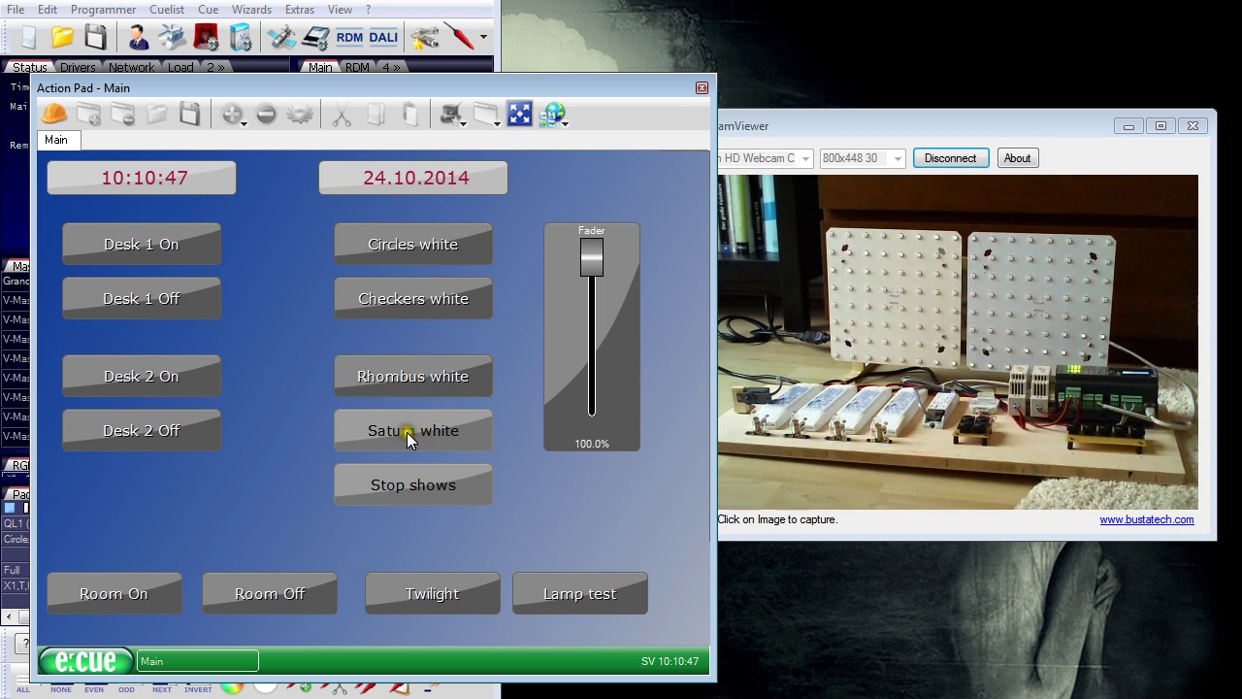
pyautogui.click(419, 481)
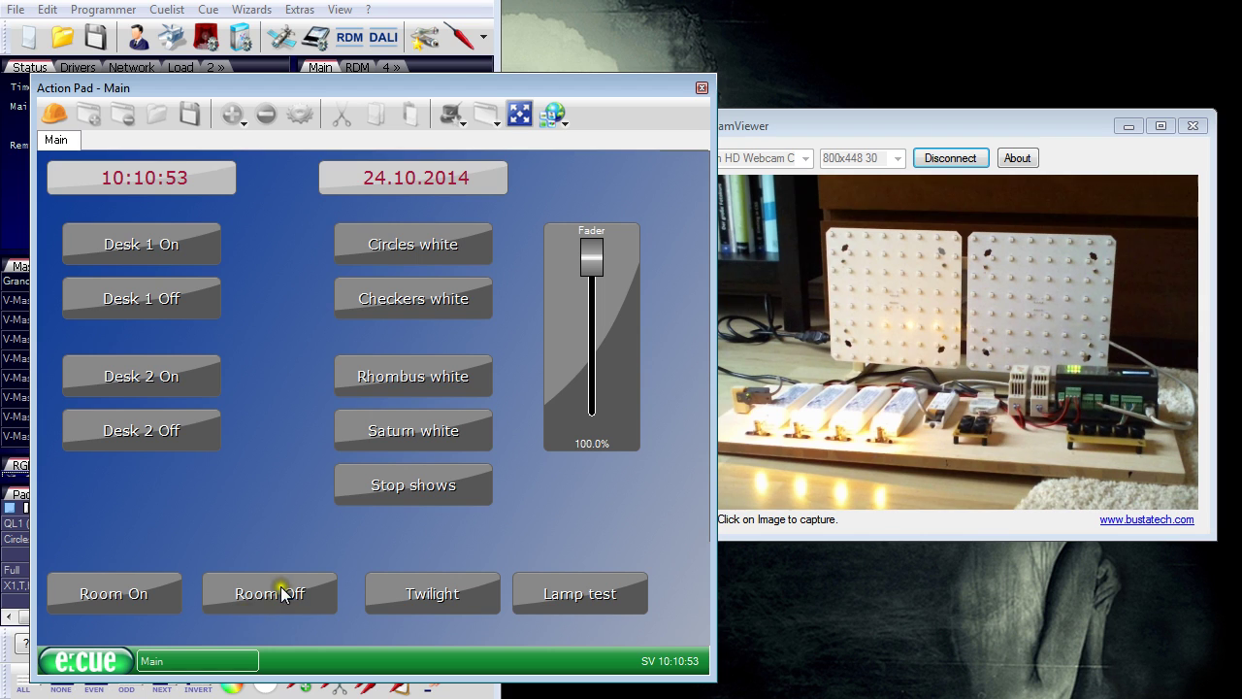
# Trigger Twilight, Lamp test, Twilight again and Room Off on the Action Pad, then the fader.
pyautogui.click(433, 596)
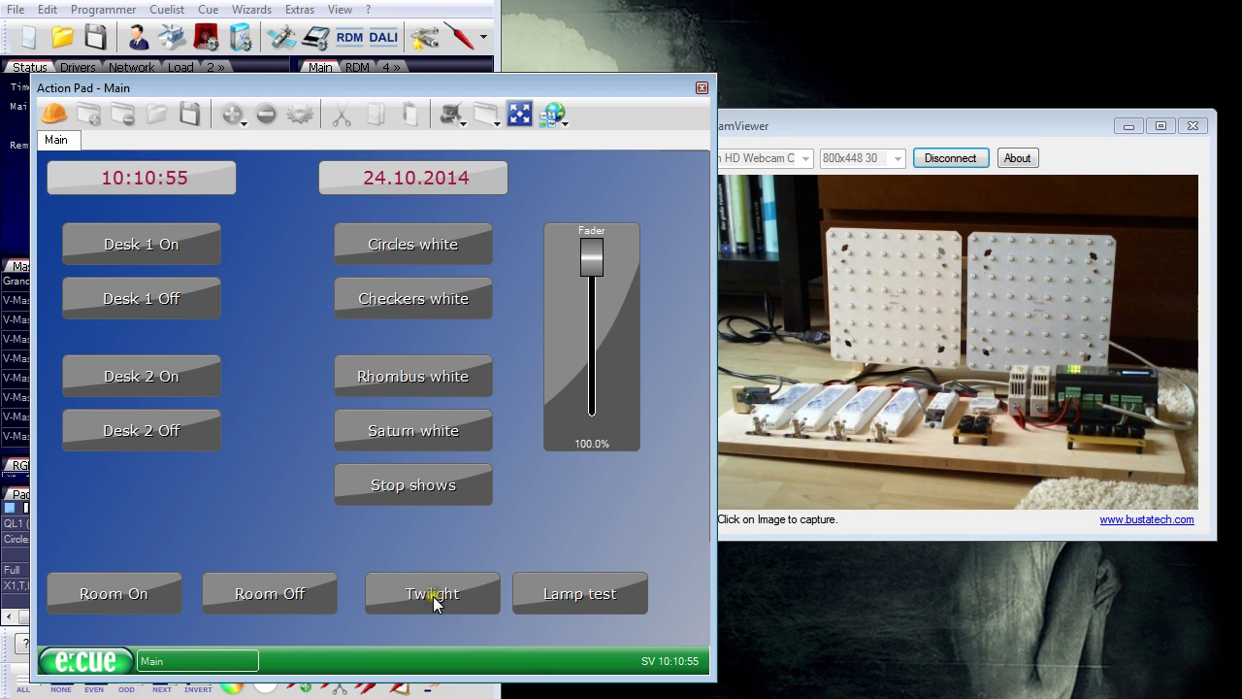
pyautogui.click(596, 589)
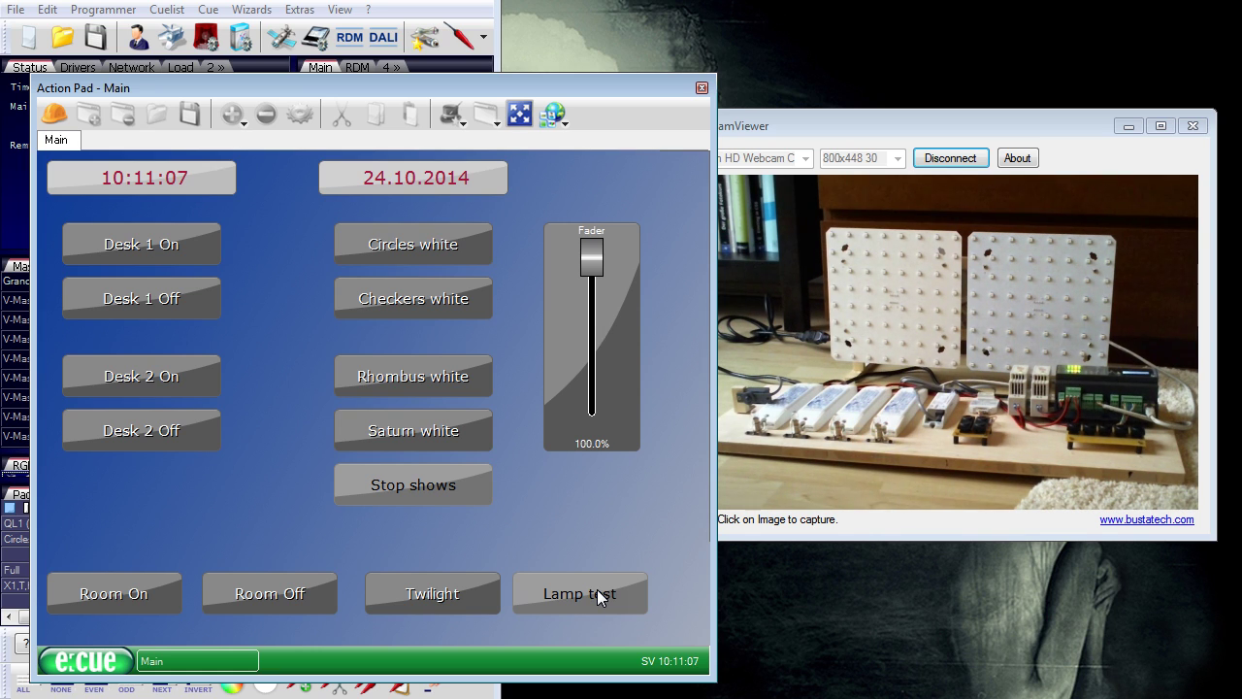
pyautogui.click(430, 610)
pyautogui.click(425, 595)
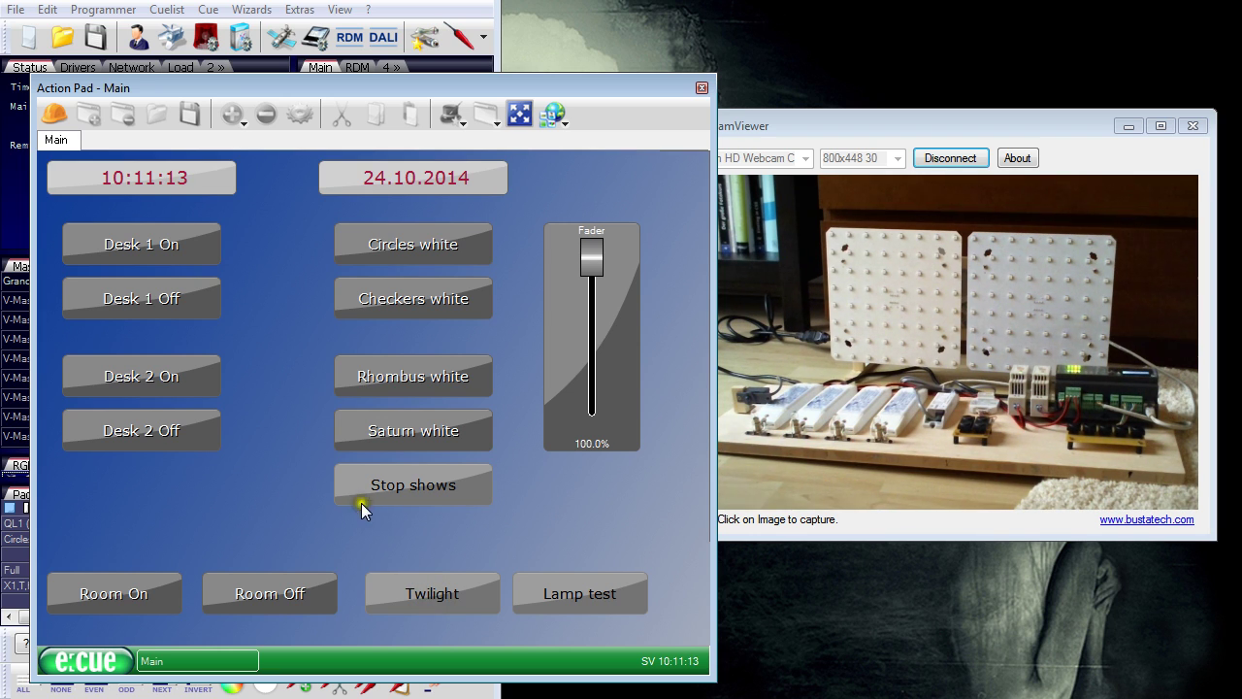
pyautogui.click(284, 594)
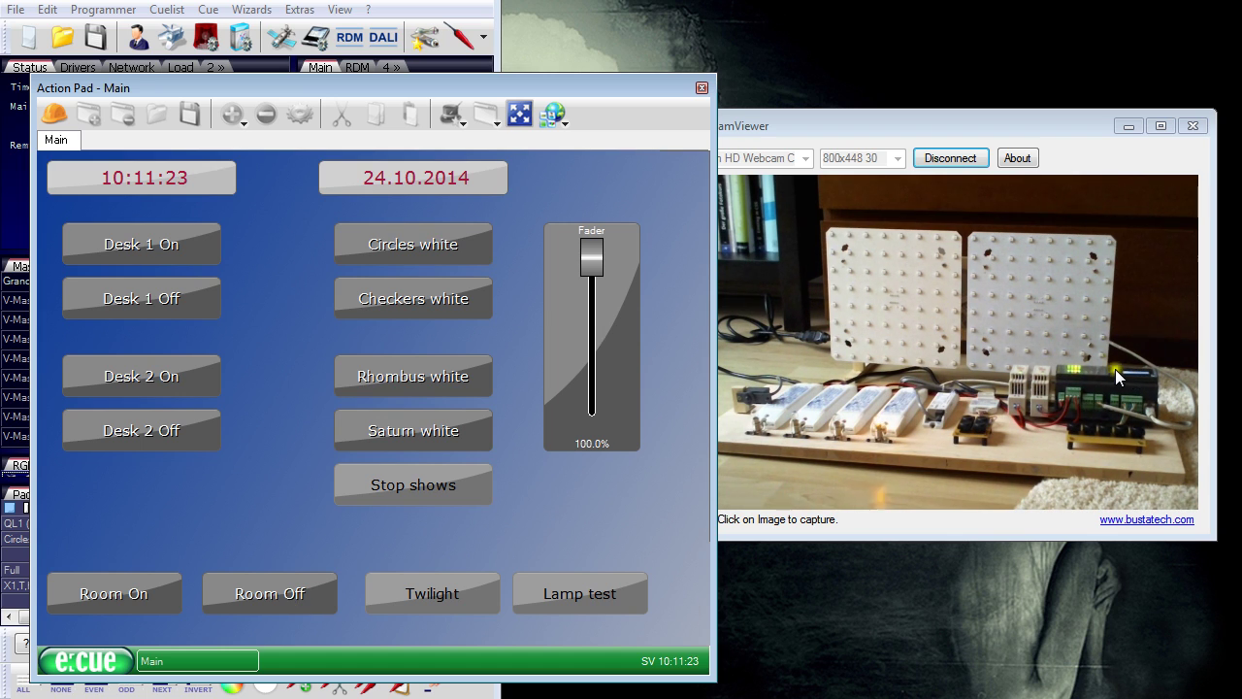
pyautogui.click(543, 373)
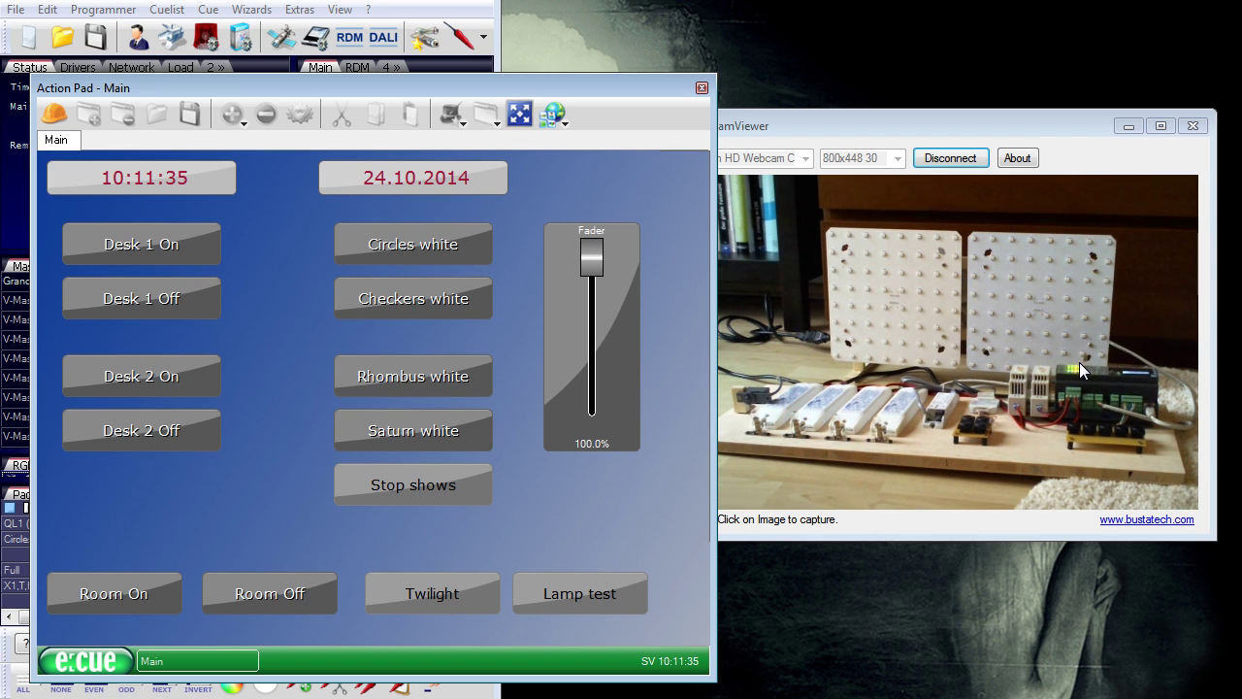
# Close the Action Pad and open the Export Show dialog for dali#1, centred on screen.
pyautogui.click(702, 89)
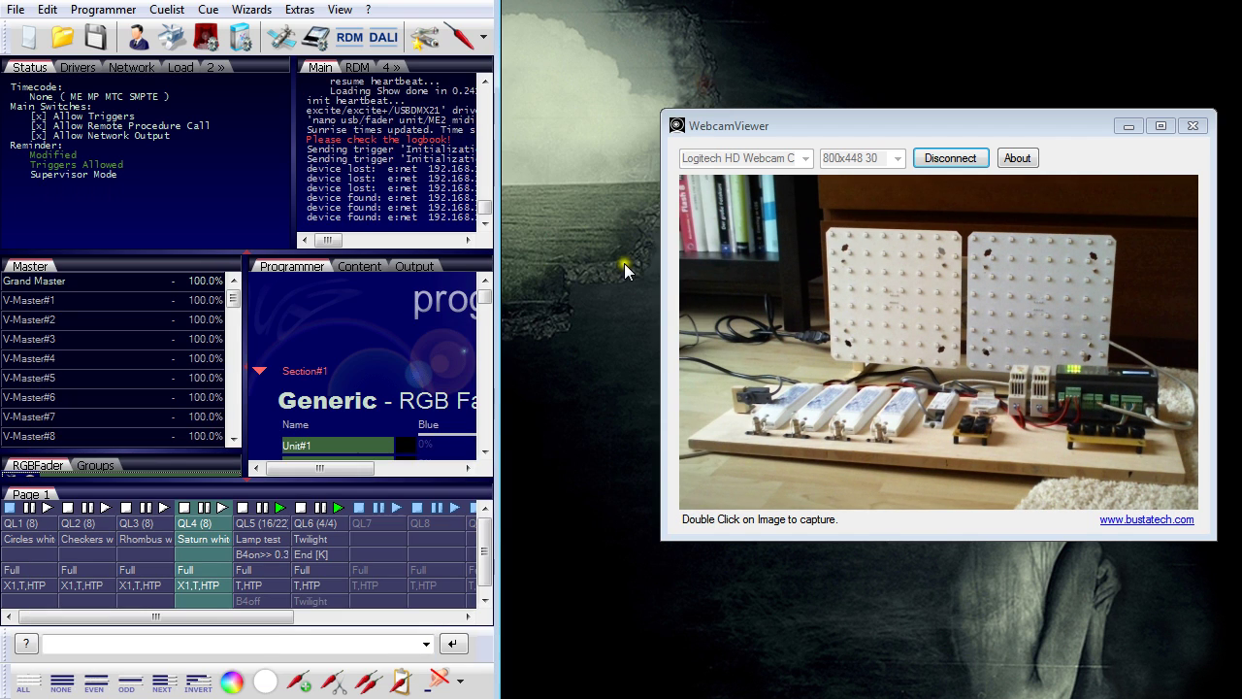
pyautogui.click(279, 39)
pyautogui.moveTo(370, 96); pyautogui.dragTo(752, 98)
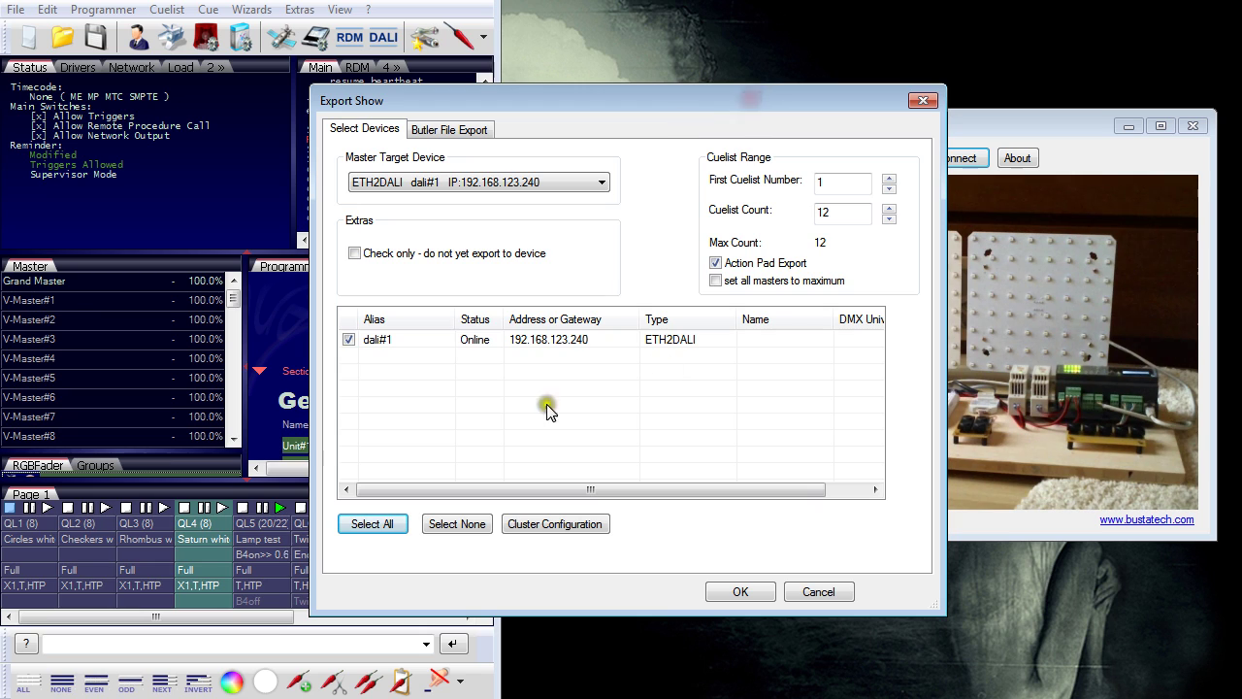